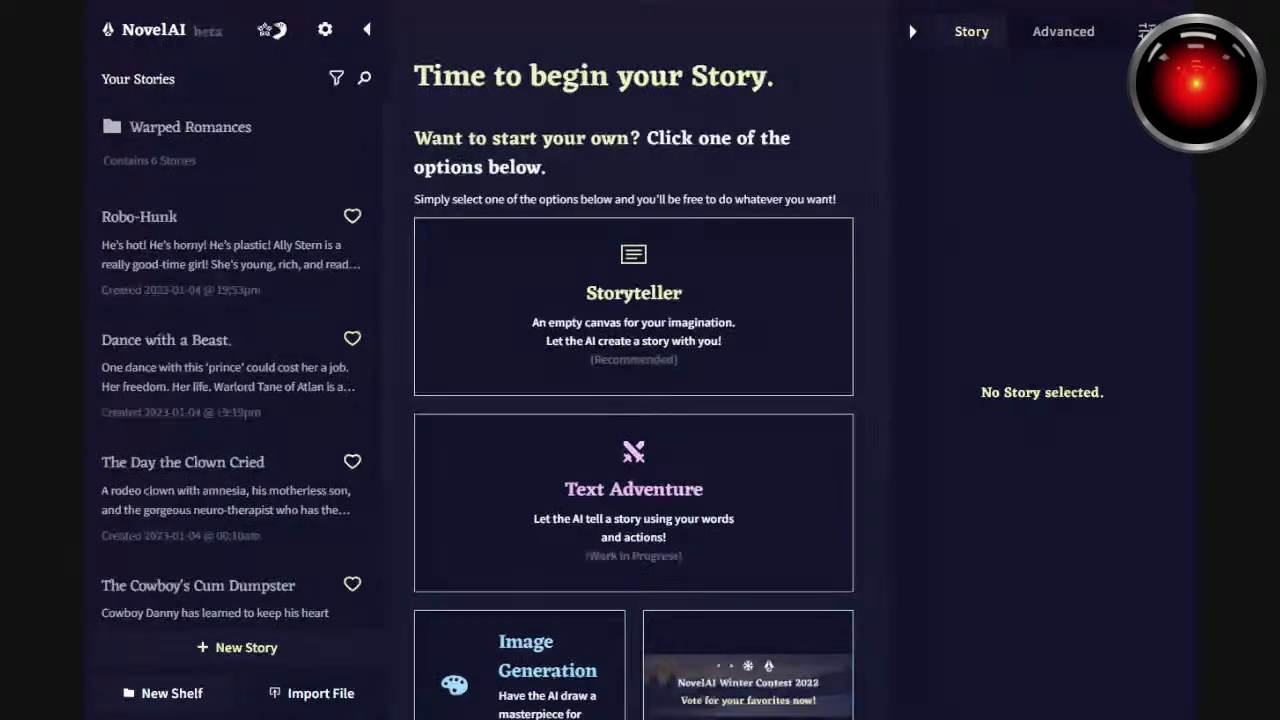
Collapse the empty story settings sidebar and open the Robo-Hunk story.
click(915, 33)
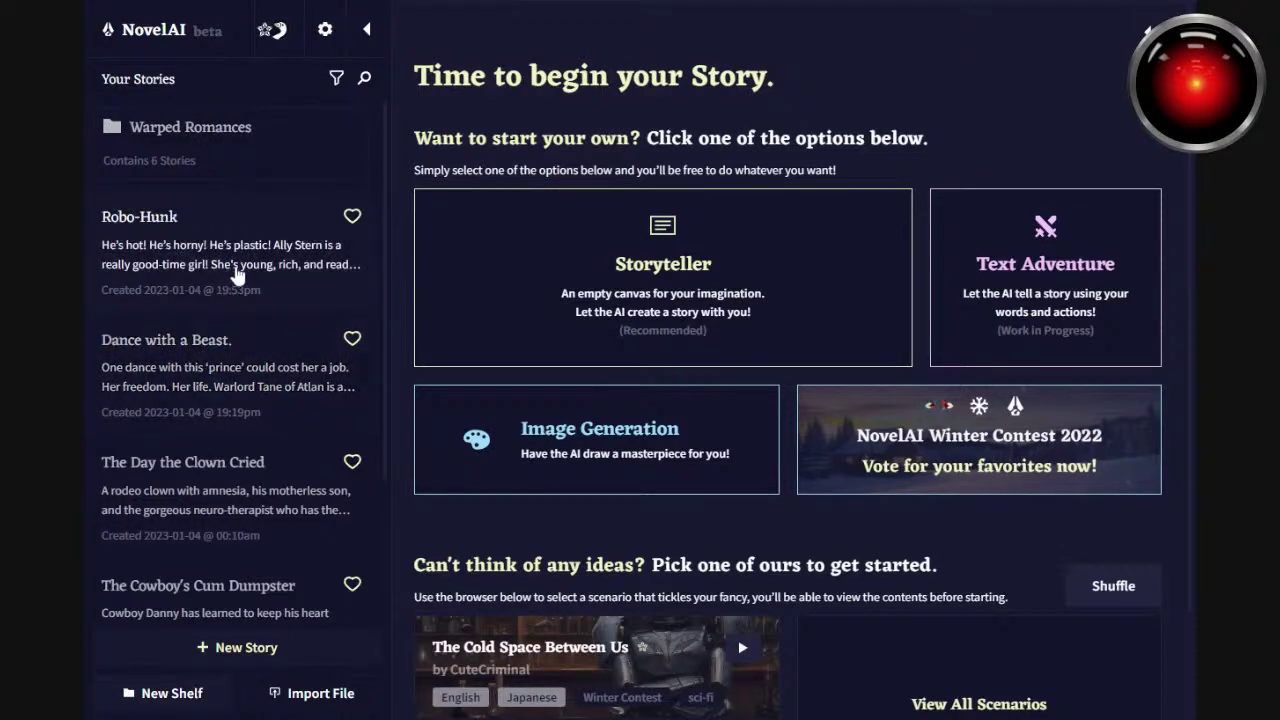
click(240, 268)
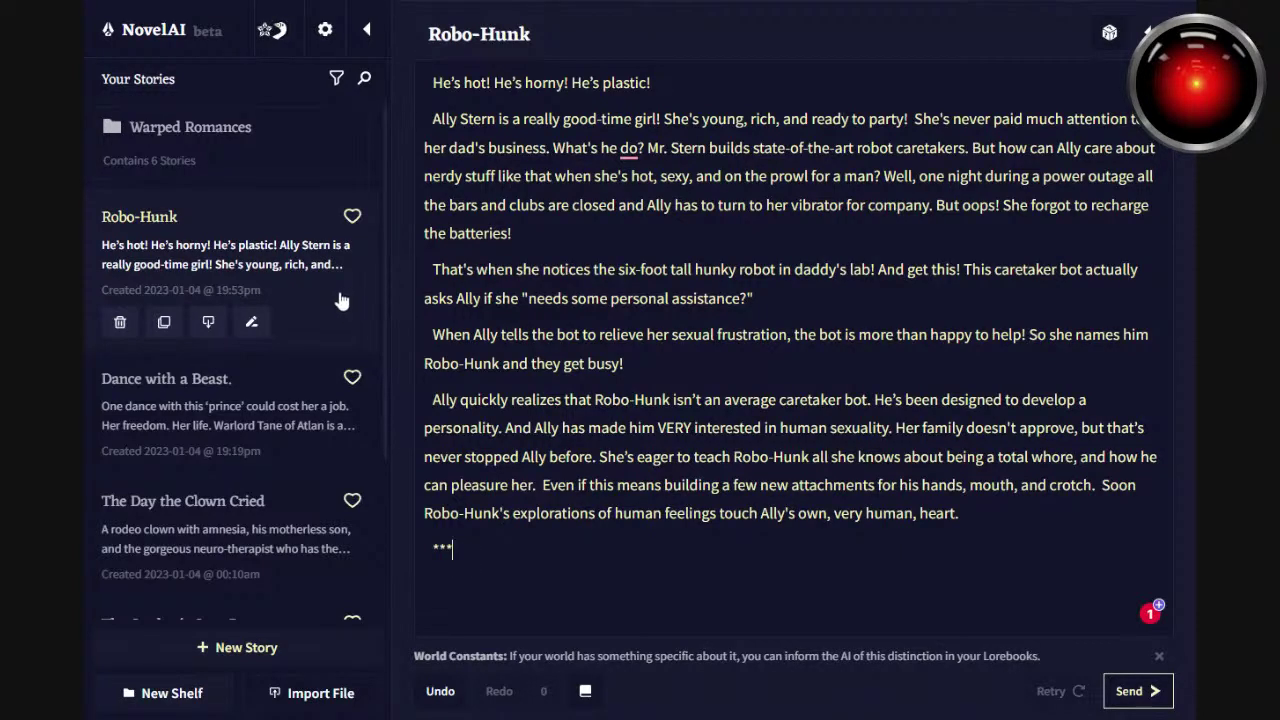
Look through Dance with a Beast., The Day the Clown Cried and the cowboy story, and return to Robo-Hunk.
click(268, 425)
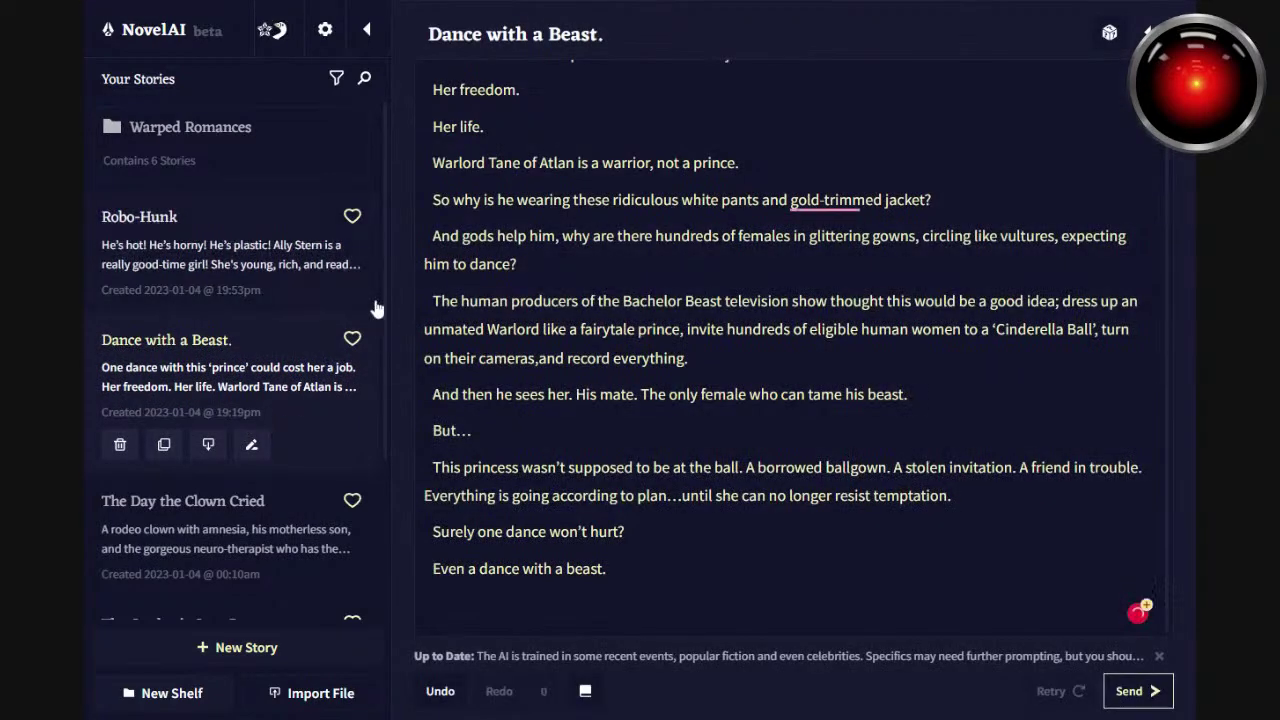
scroll(380, 310, down, 3)
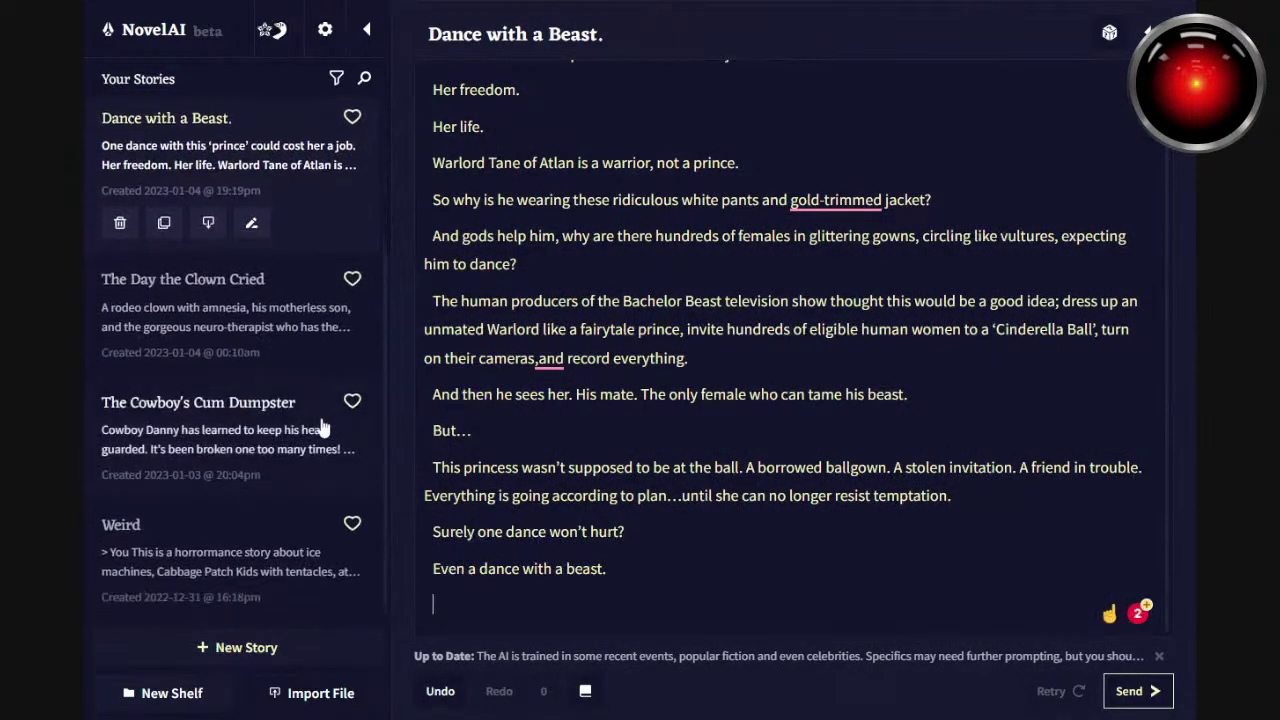
click(245, 345)
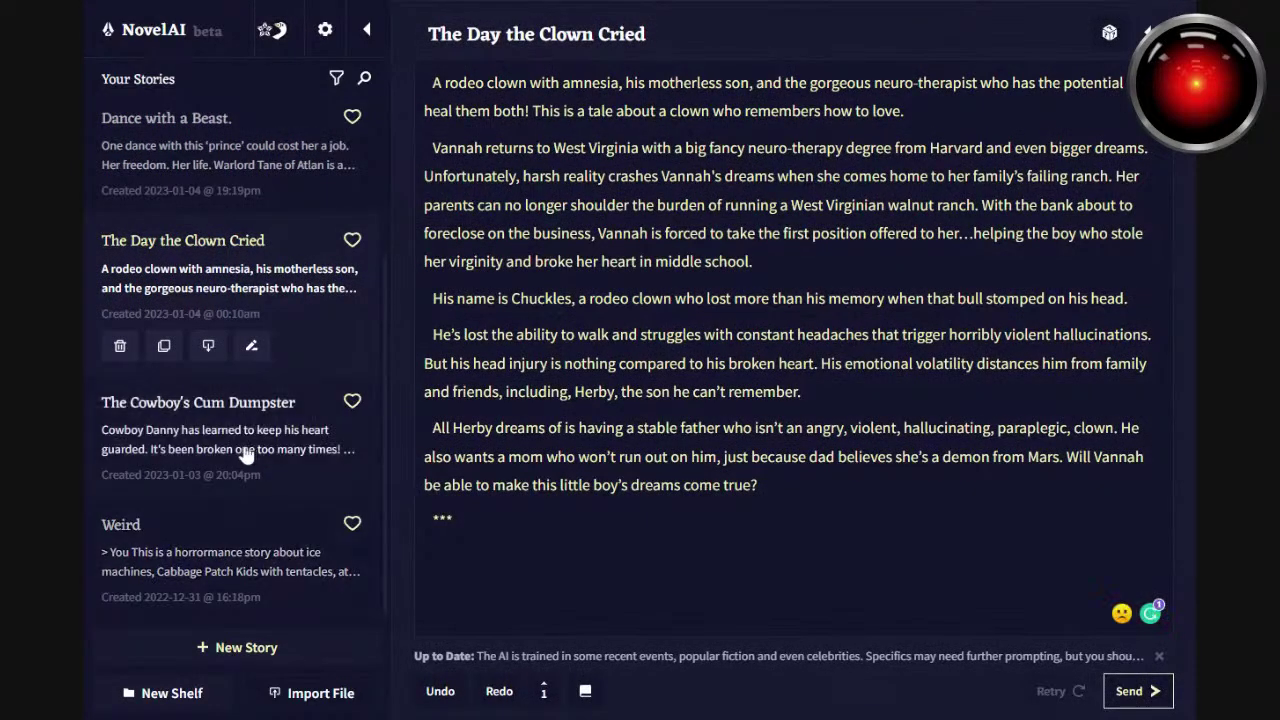
click(243, 452)
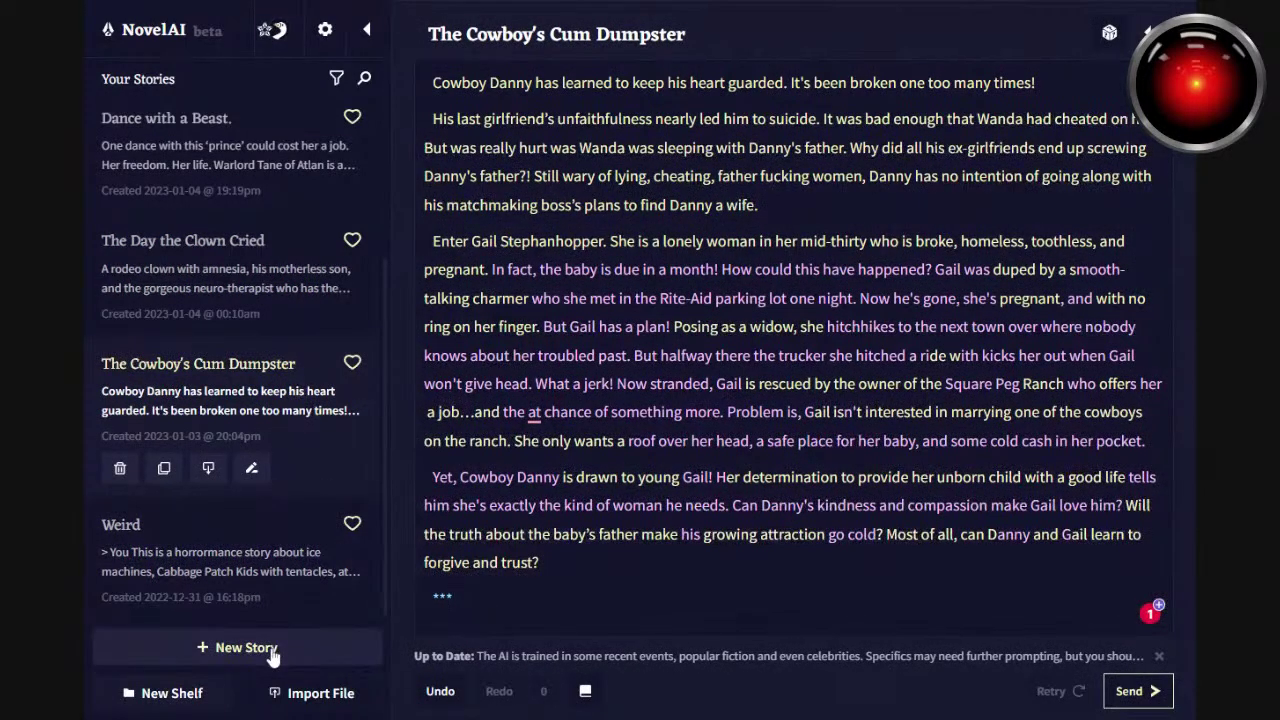
drag(384, 434, 376, 343)
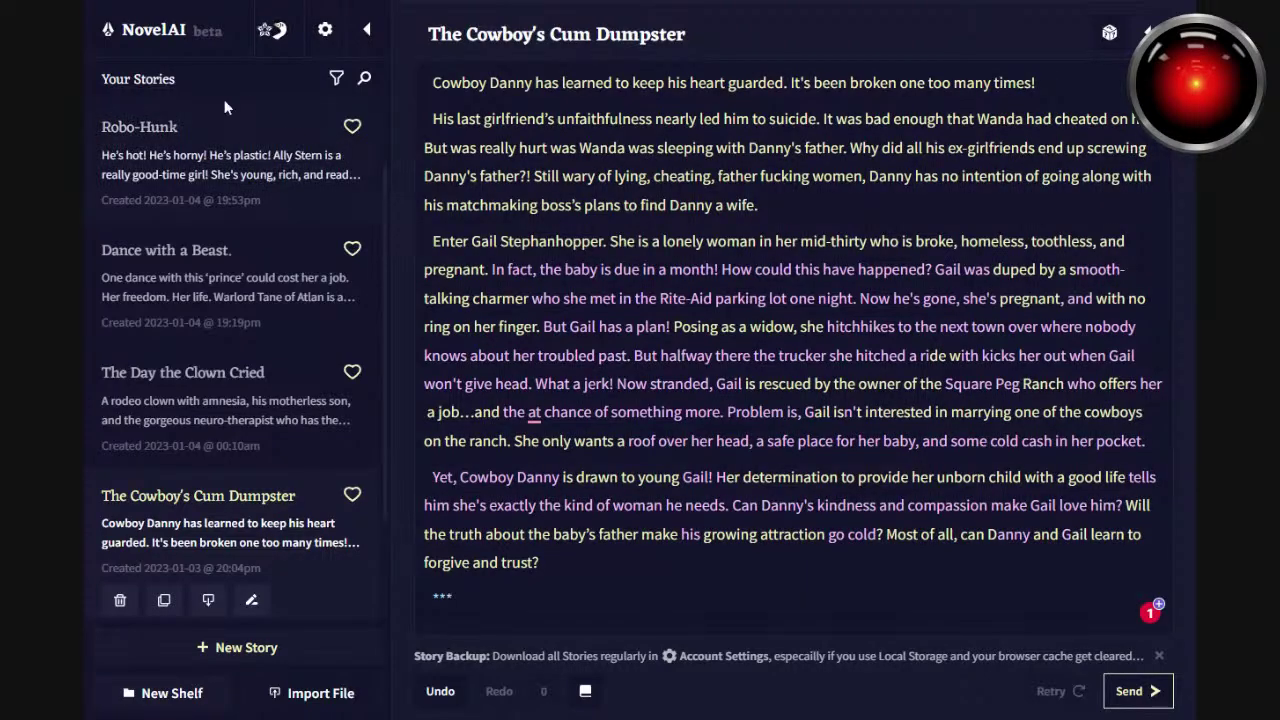
click(186, 168)
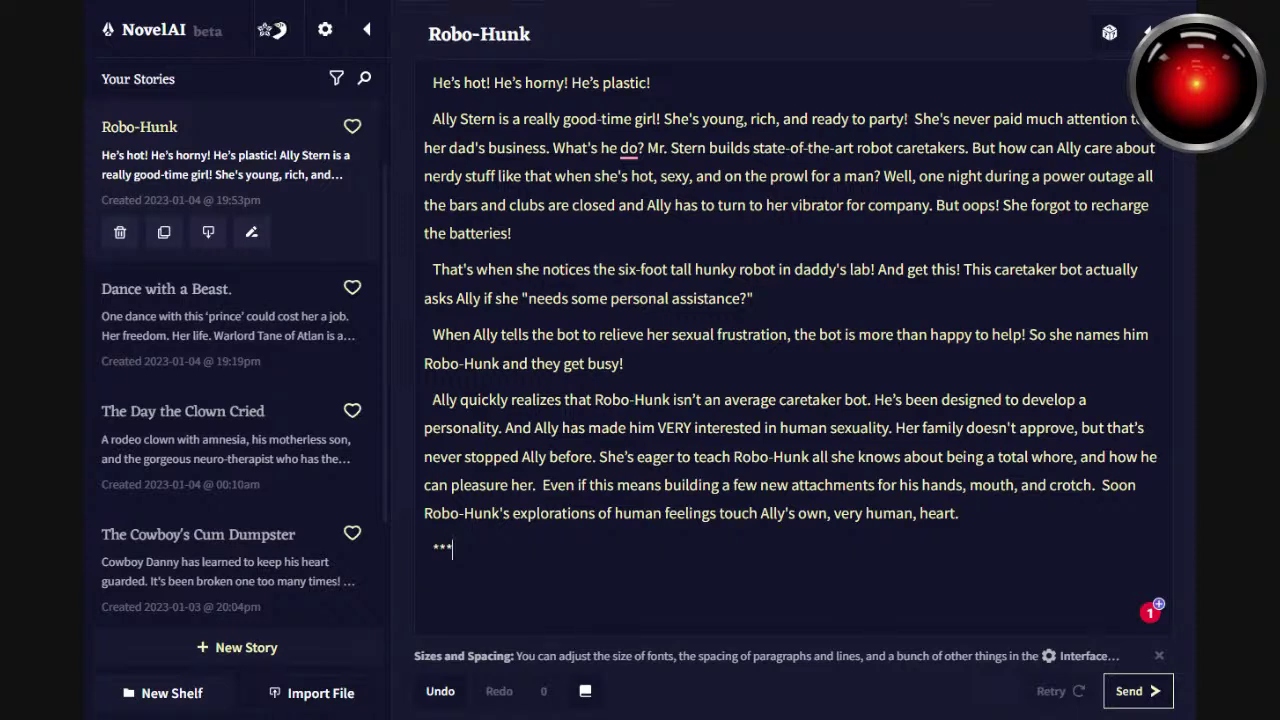
In the final blurb paragraph, replace the two words after "being a" with "modern liberated woman".
double_click(1051, 456)
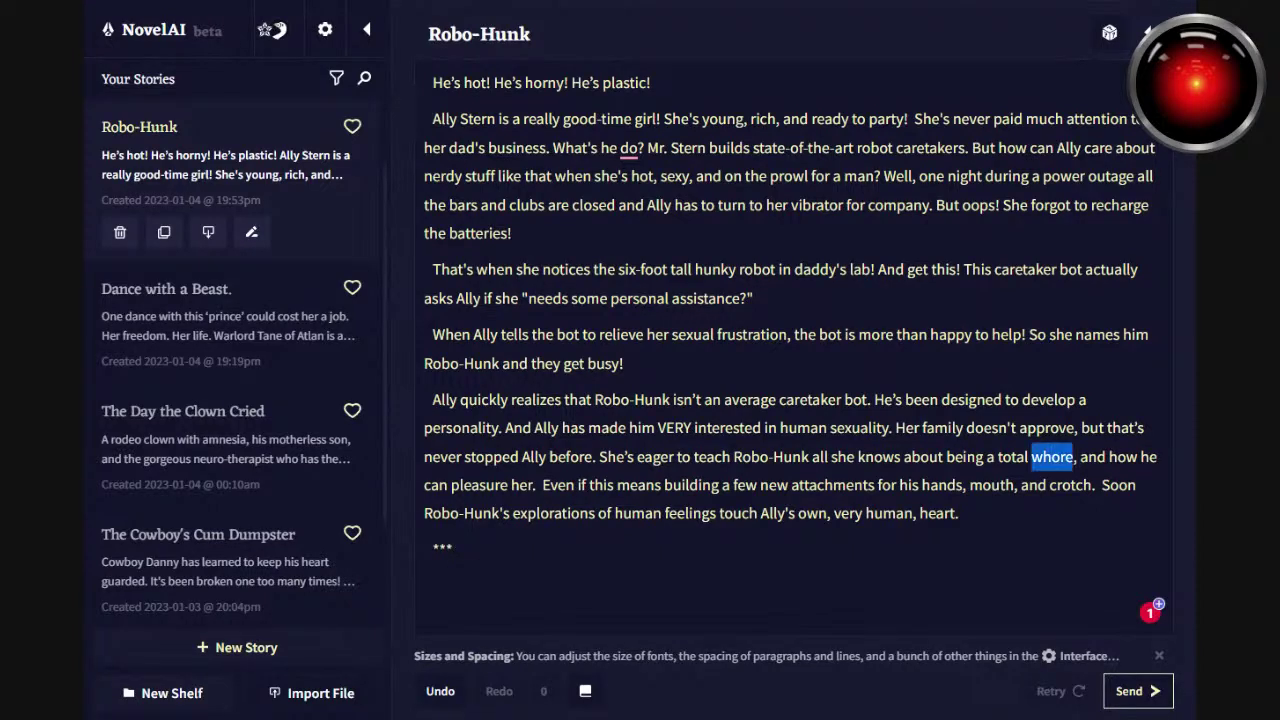
key(Left)
key(Left)
key(Left)
key(Left)
key(Left)
key(Left)
key(Left)
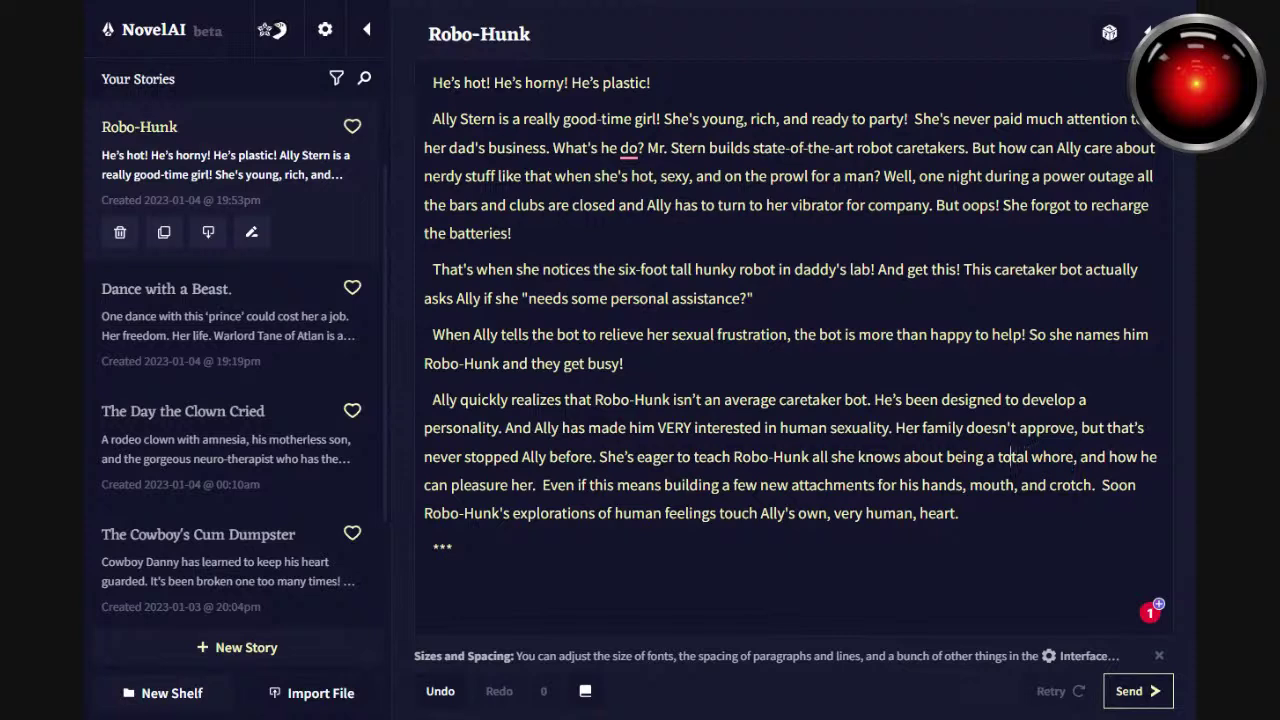
key(Left)
key(ctrl+shift+Right)
key(ctrl+shift+Right)
key(Left)
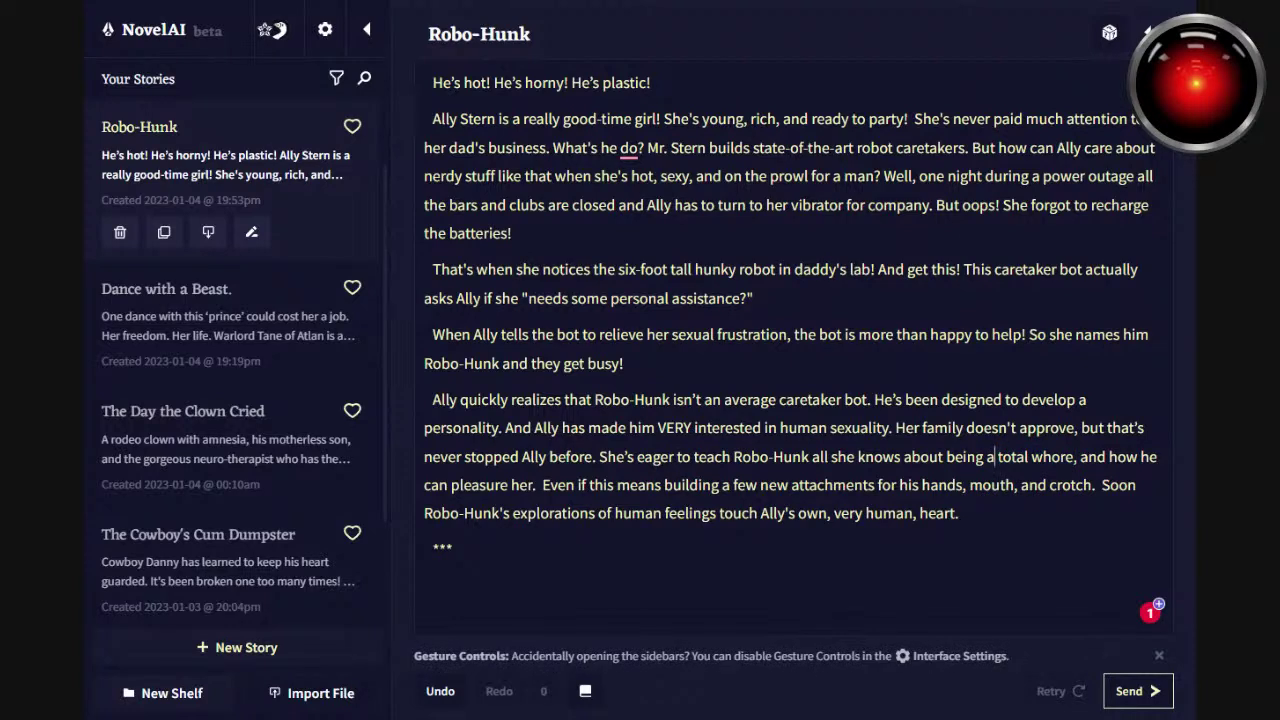
key(Left)
key(Left)
key(Left)
key(Left)
key(Left)
key(Left)
key(Right)
key(Right)
key(Right)
key(Right)
key(Right)
key(Right)
key(Right)
key(Right)
key(Left)
key(shift+Right)
key(shift+Right)
key(shift+Right)
key(shift+Right)
key(shift+Right)
key(shift+Right)
key(shift+Right)
key(shift+Right)
key(shift+Right)
key(shift+Right)
key(shift+Right)
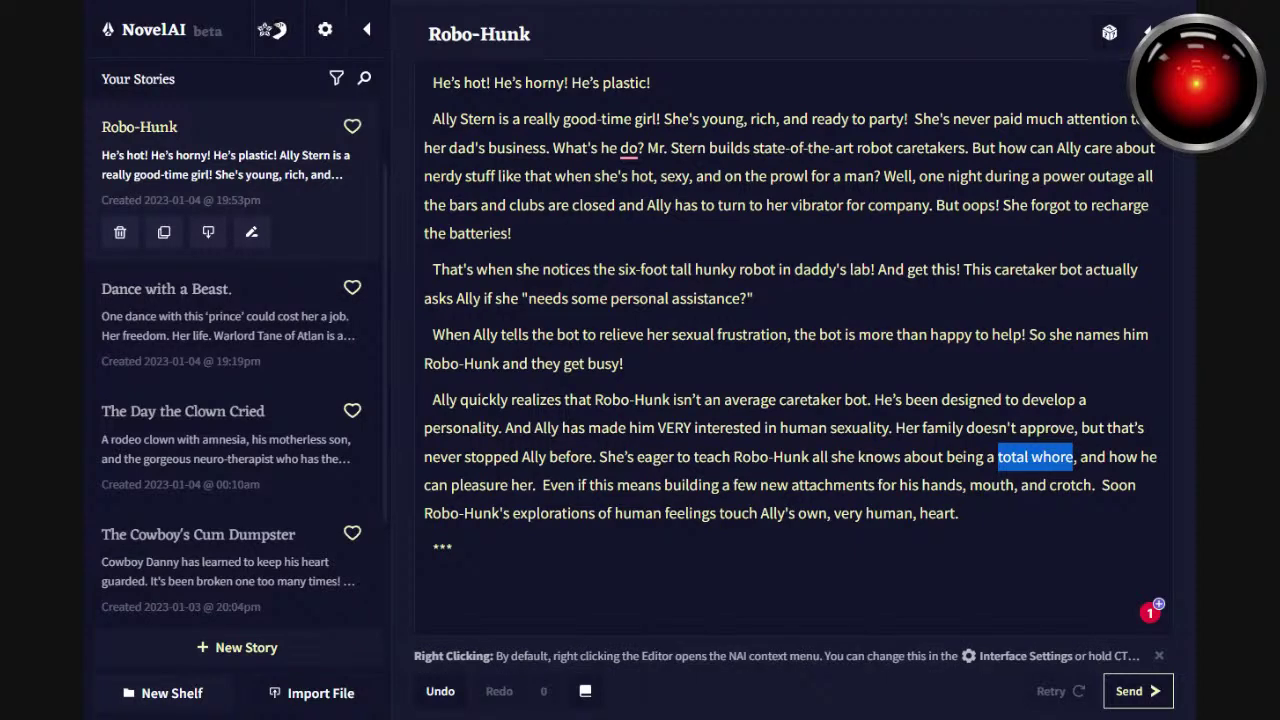
text(modern liberate woman)
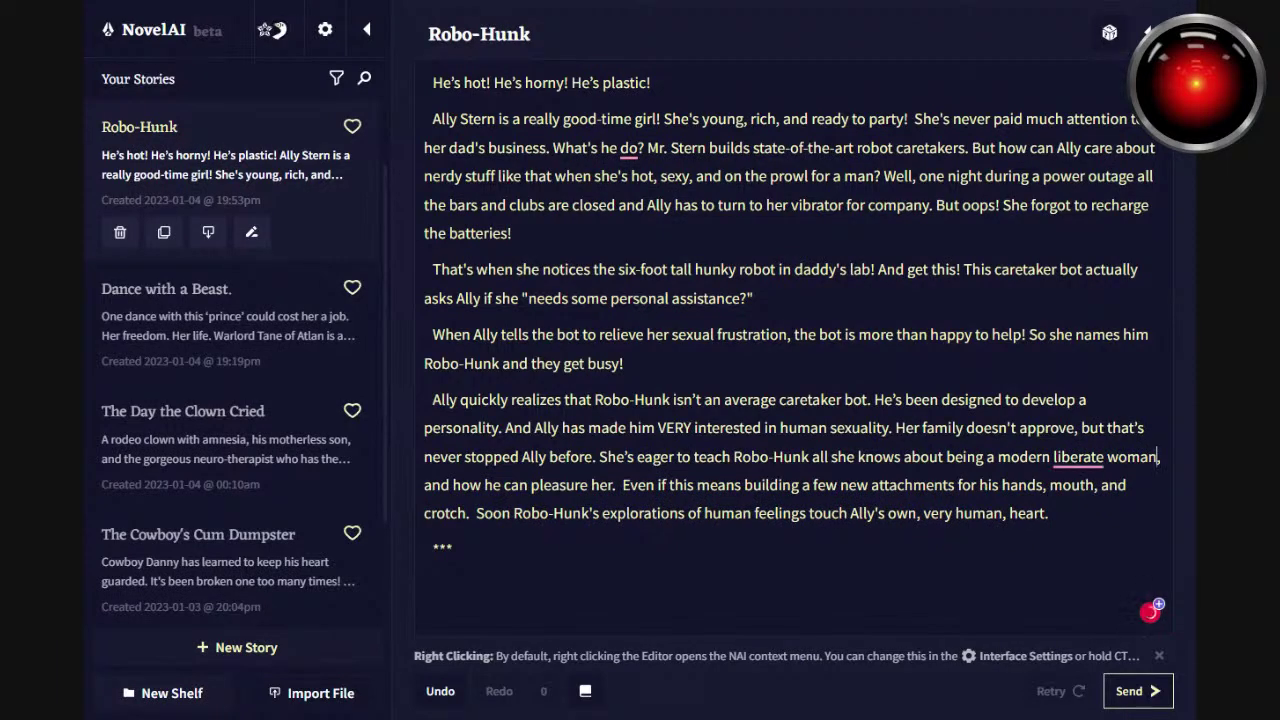
click(1078, 458)
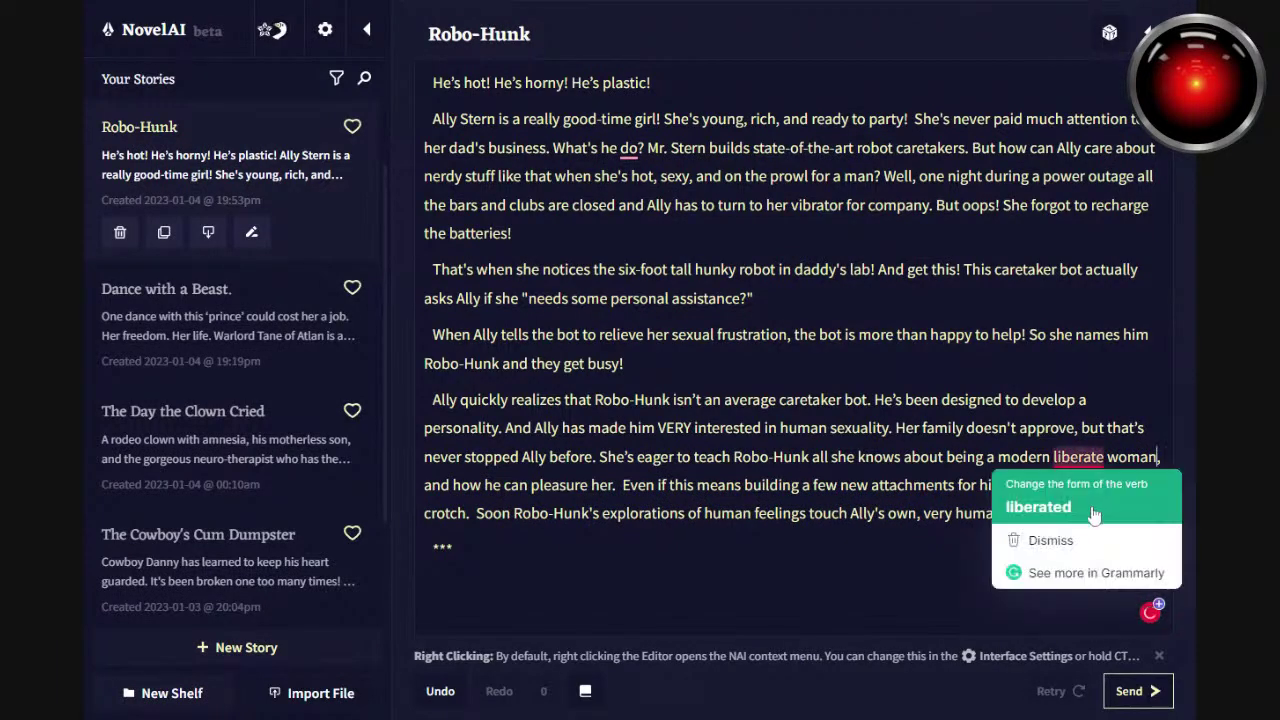
click(1062, 503)
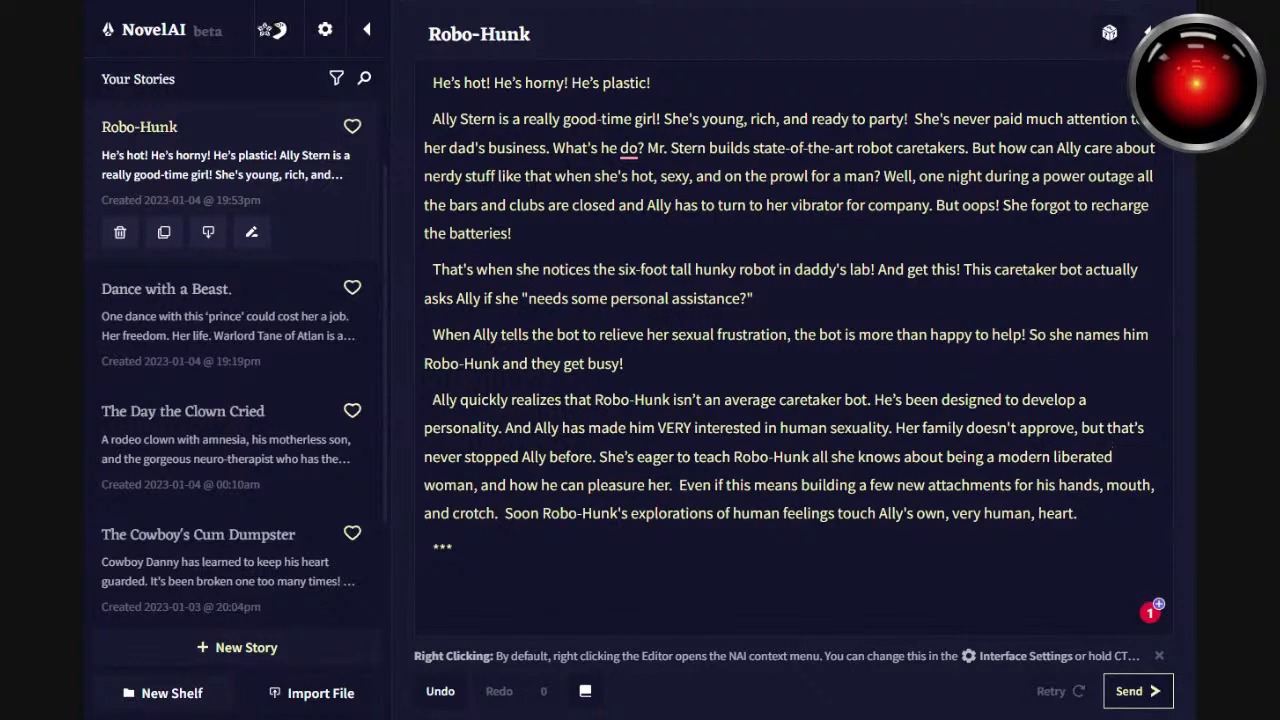
Start a paragraph below the asterisks: "Oh poop!" Ally whined, "She was all dolled up and ready to hit the clubs, then the power hand to go out!".
double_click(443, 549)
click(454, 549)
key(Return)
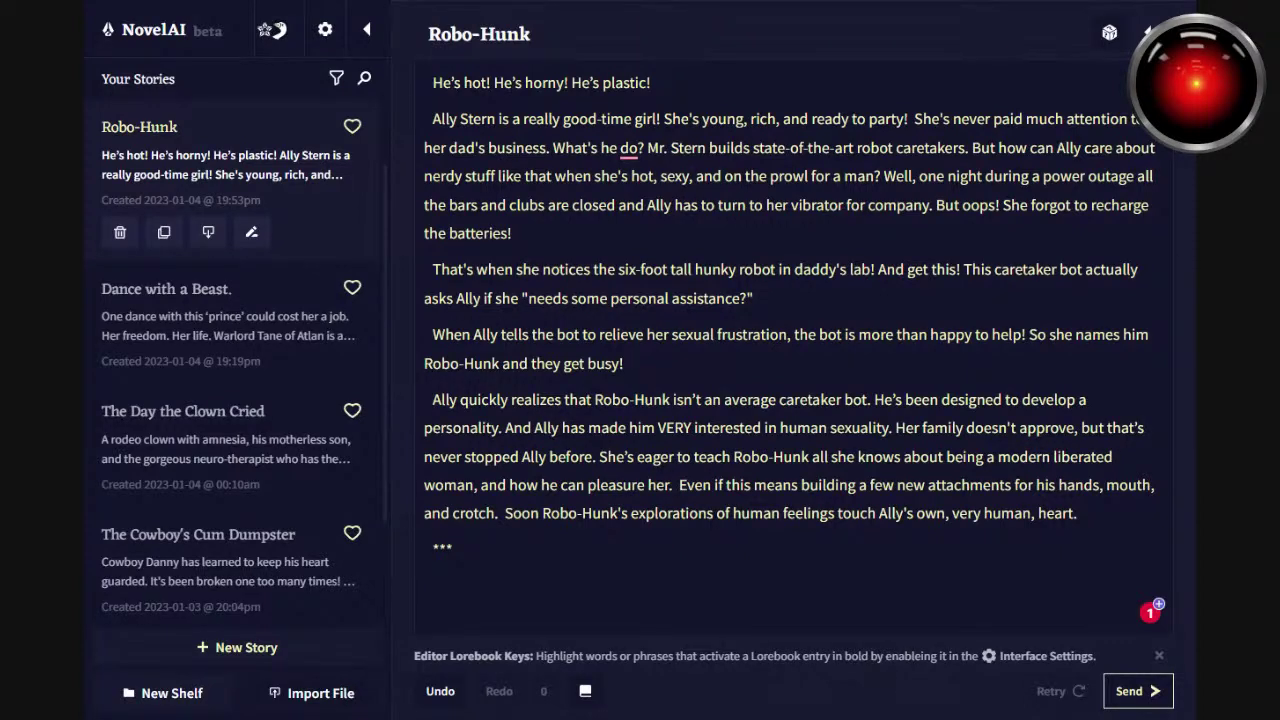
text("Oh poop!" Ally whined)
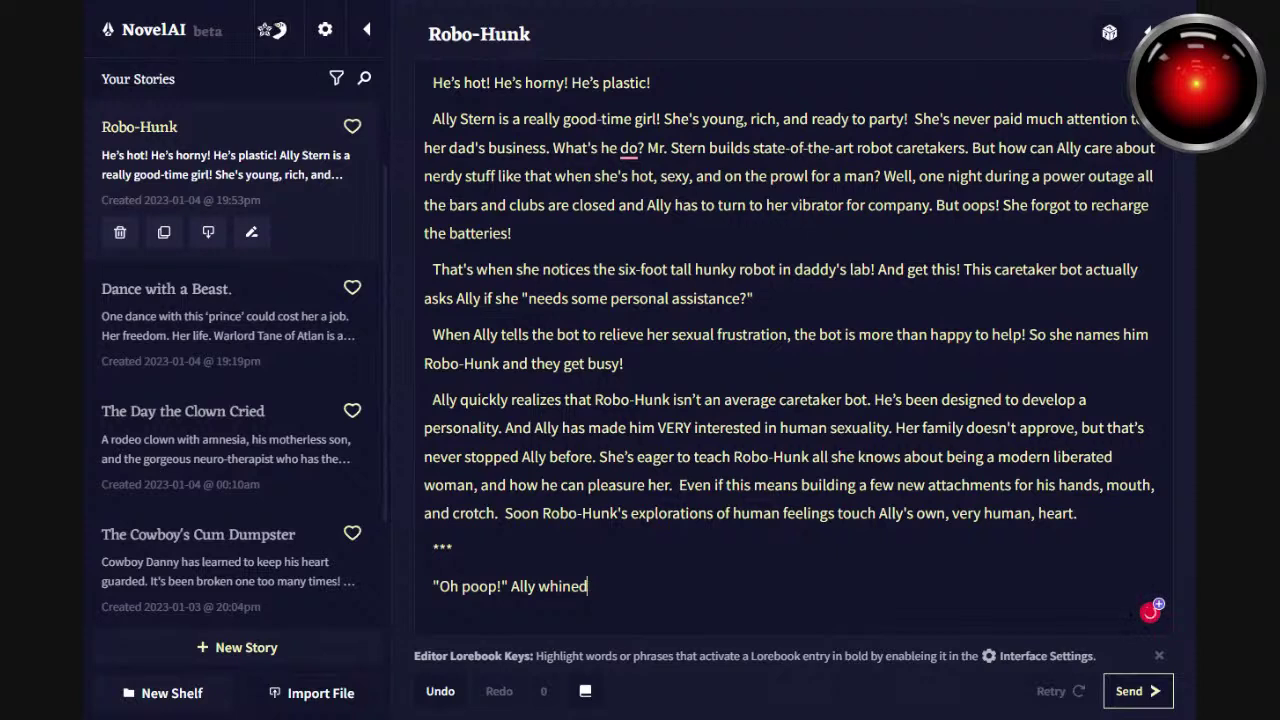
text(, "She was all do)
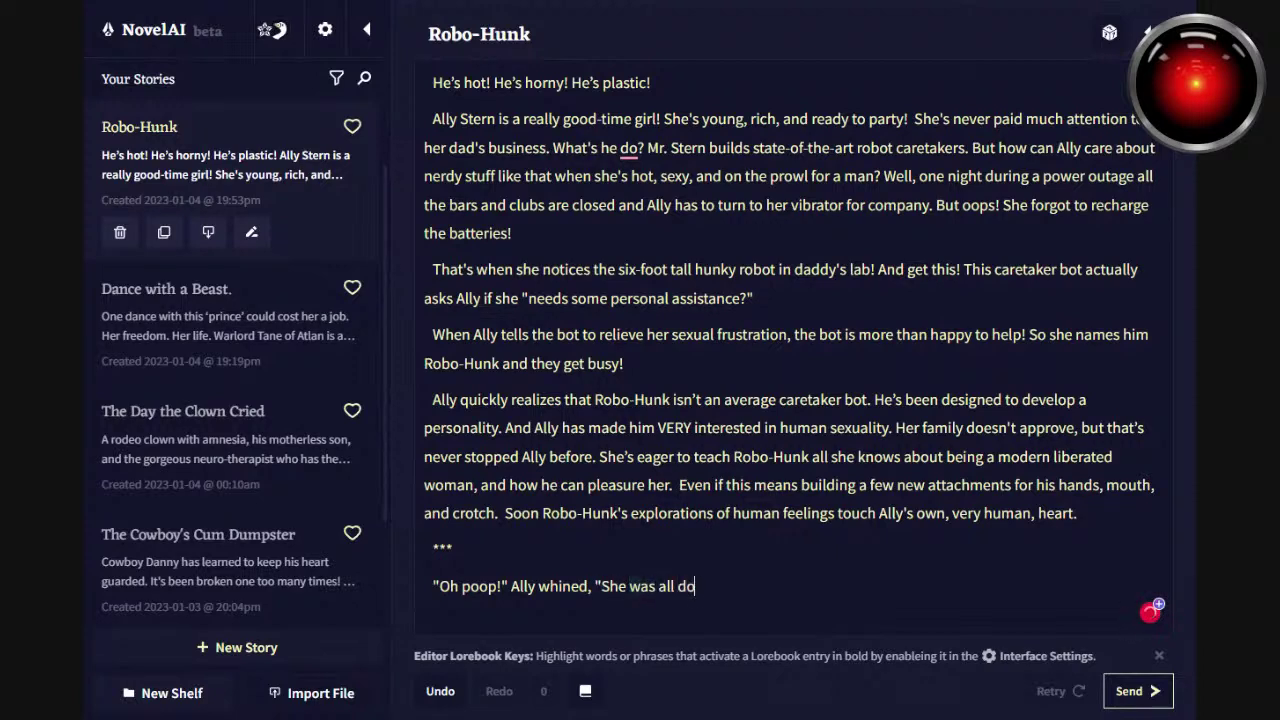
text(lled up and ready to hi)
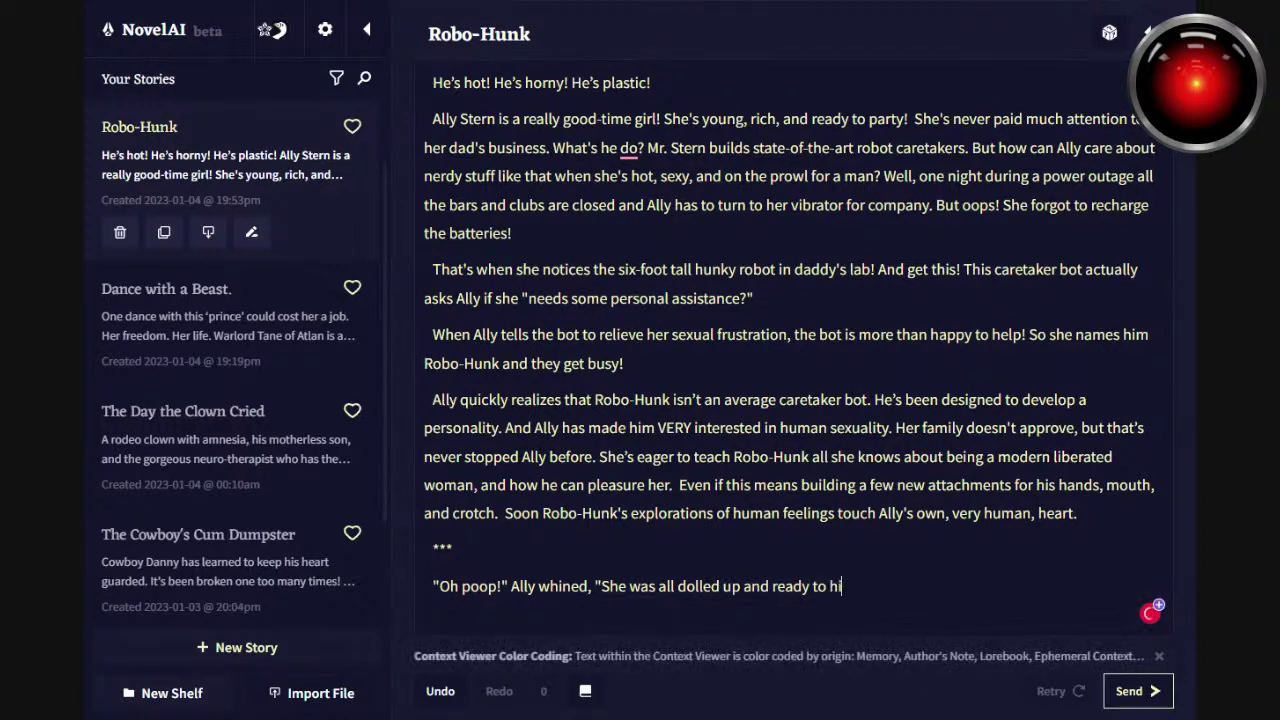
text(t the clubs, then the power hand to go out!")
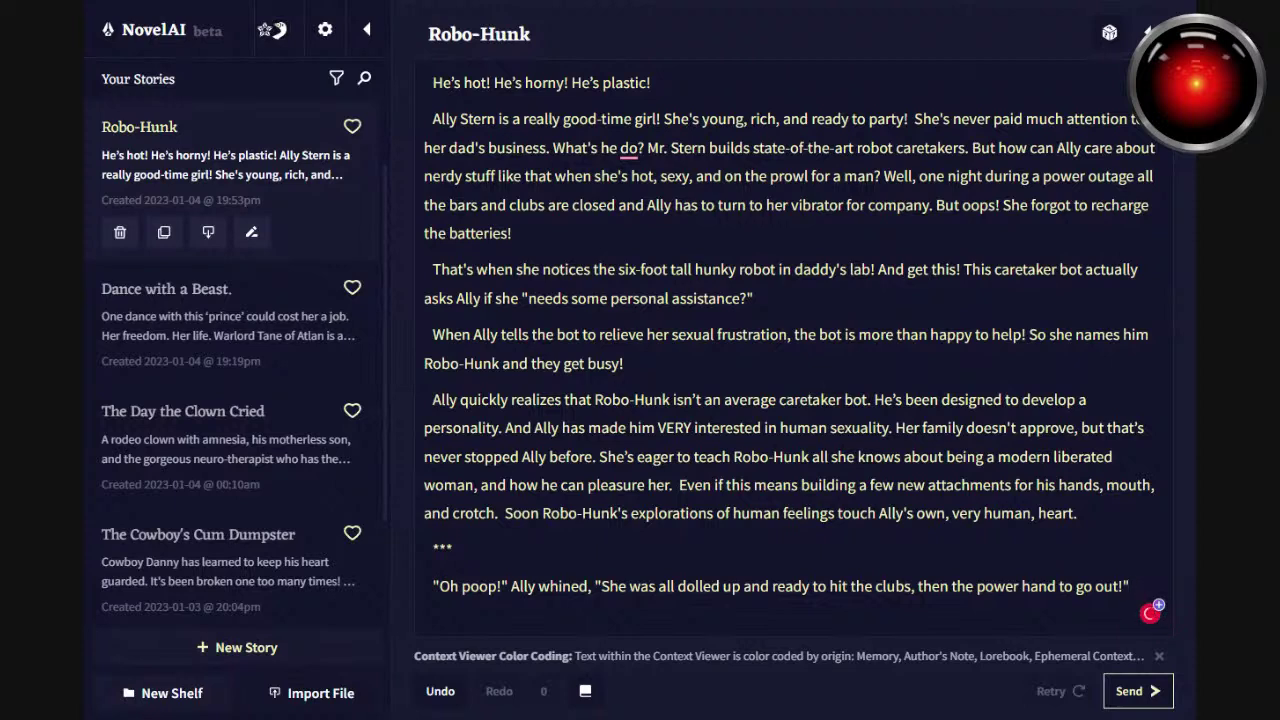
mouse_move(493, 658)
click(567, 586)
text(to herself)
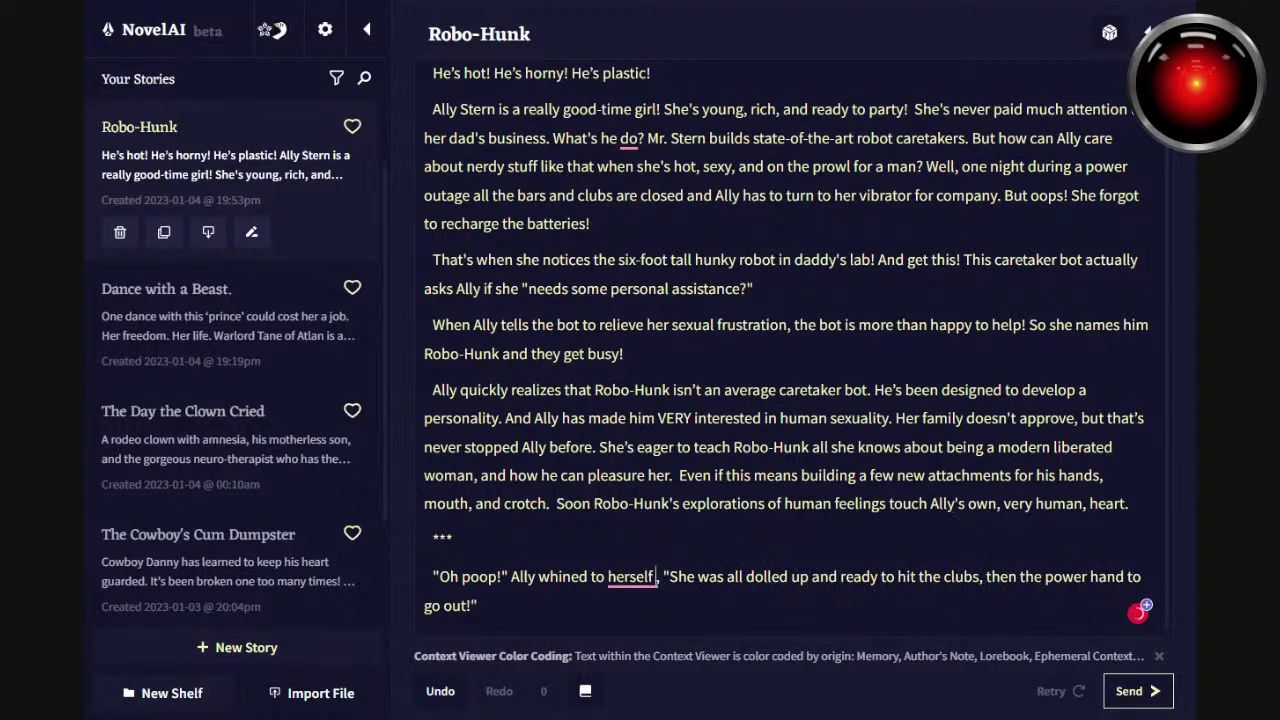
text( as she)
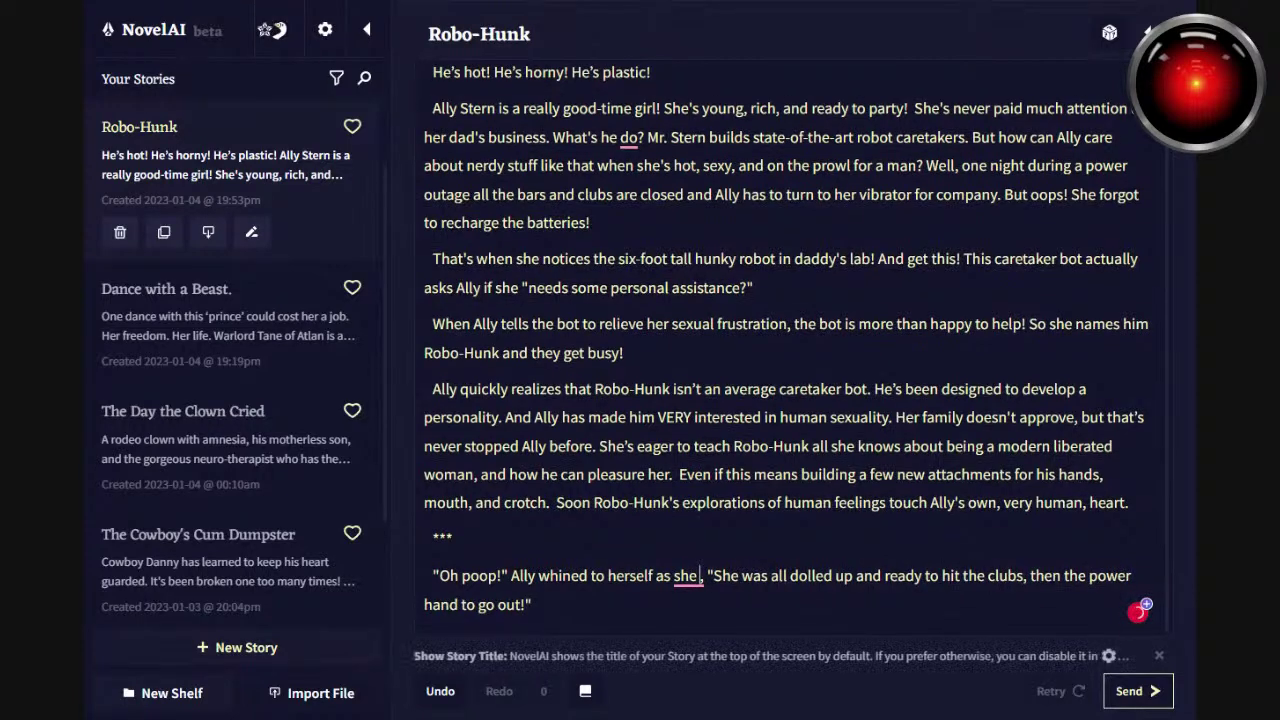
Turn the second quotation into narration, ending the sentence at "Ally whined." and removing the quotation marks around the text that follows.
click(712, 576)
drag(721, 576, 589, 576)
text(.)
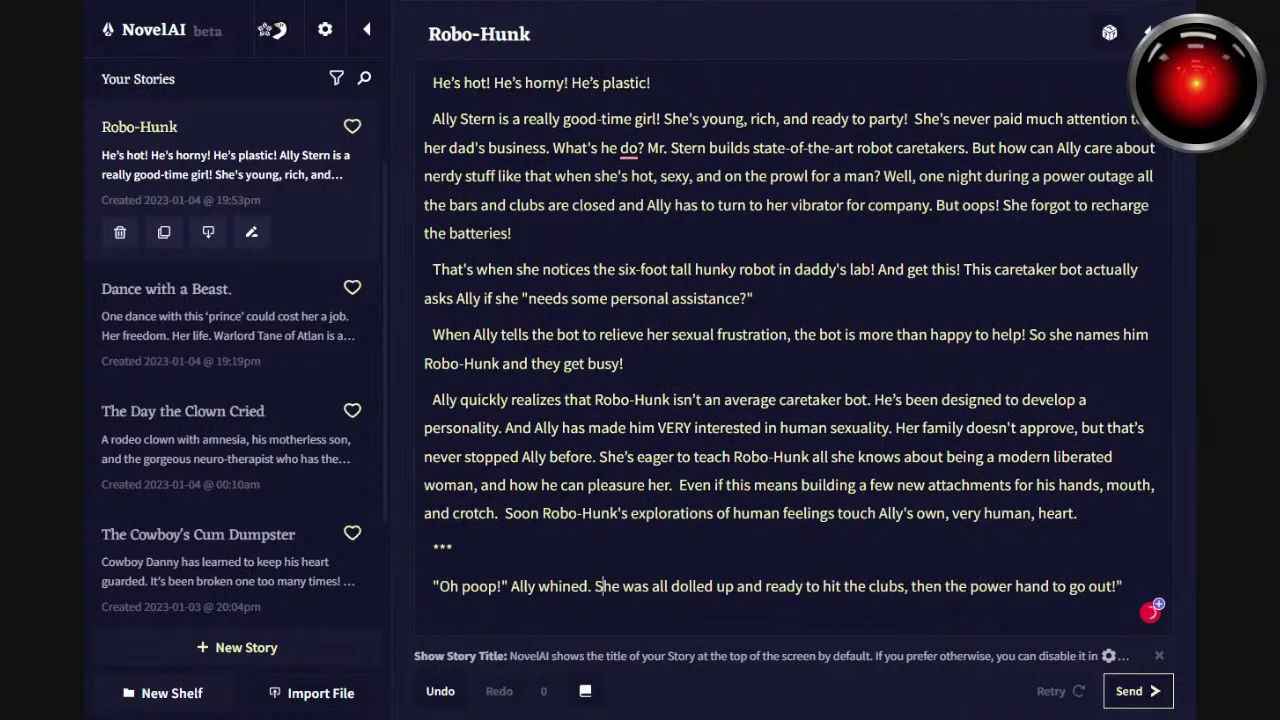
click(1124, 586)
key(BackSpace)
Add "Now what was she going to do?!" to the paragraph and have the AI continue the story.
text(Now wh)
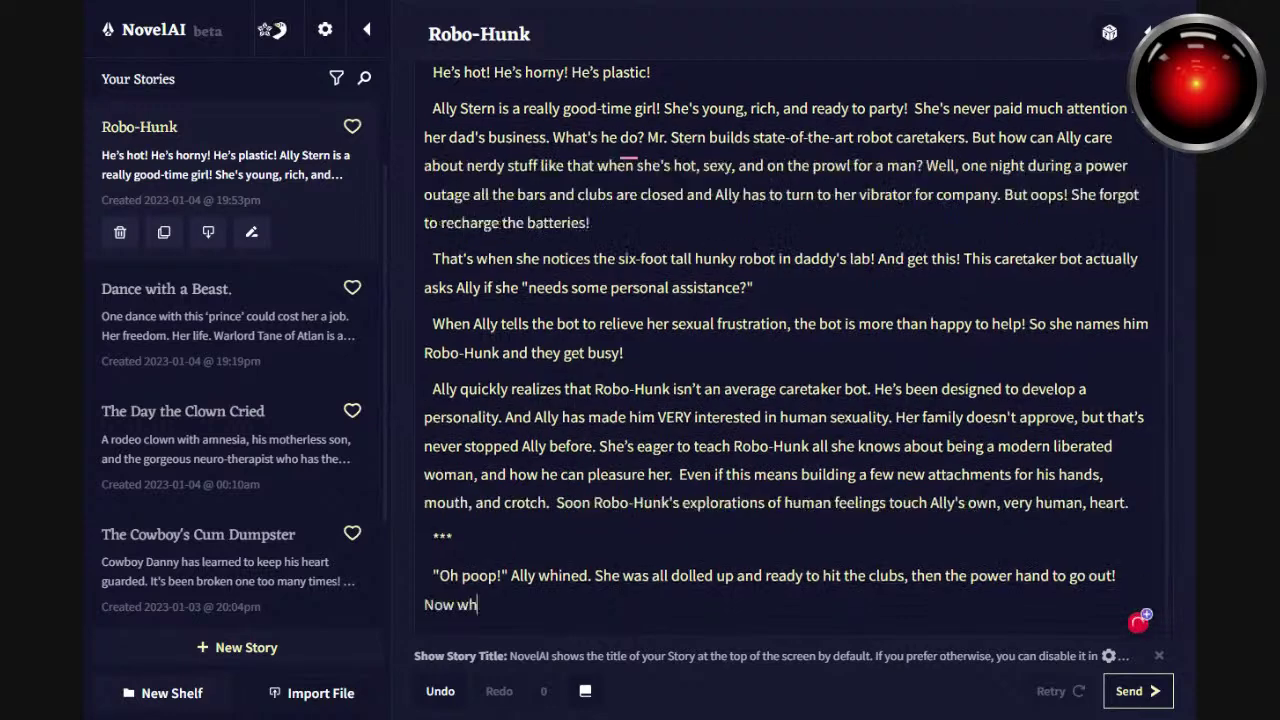
text(at was she )
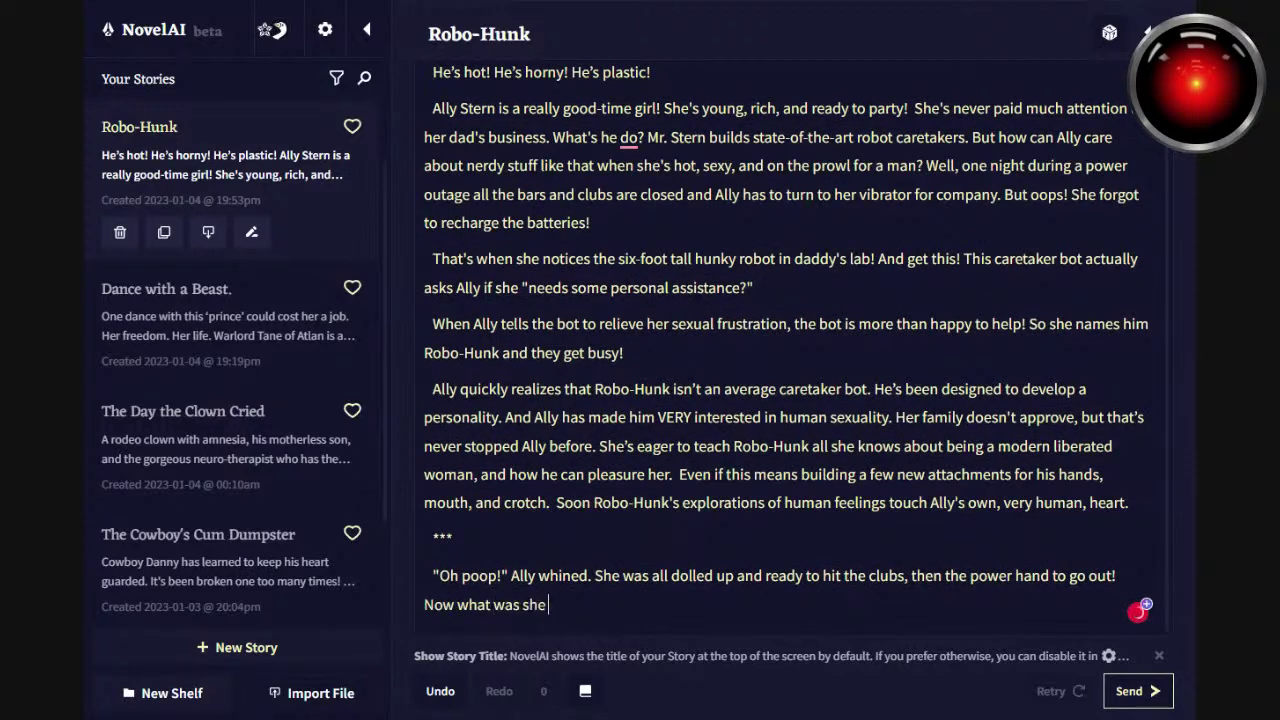
text(going to do?!)
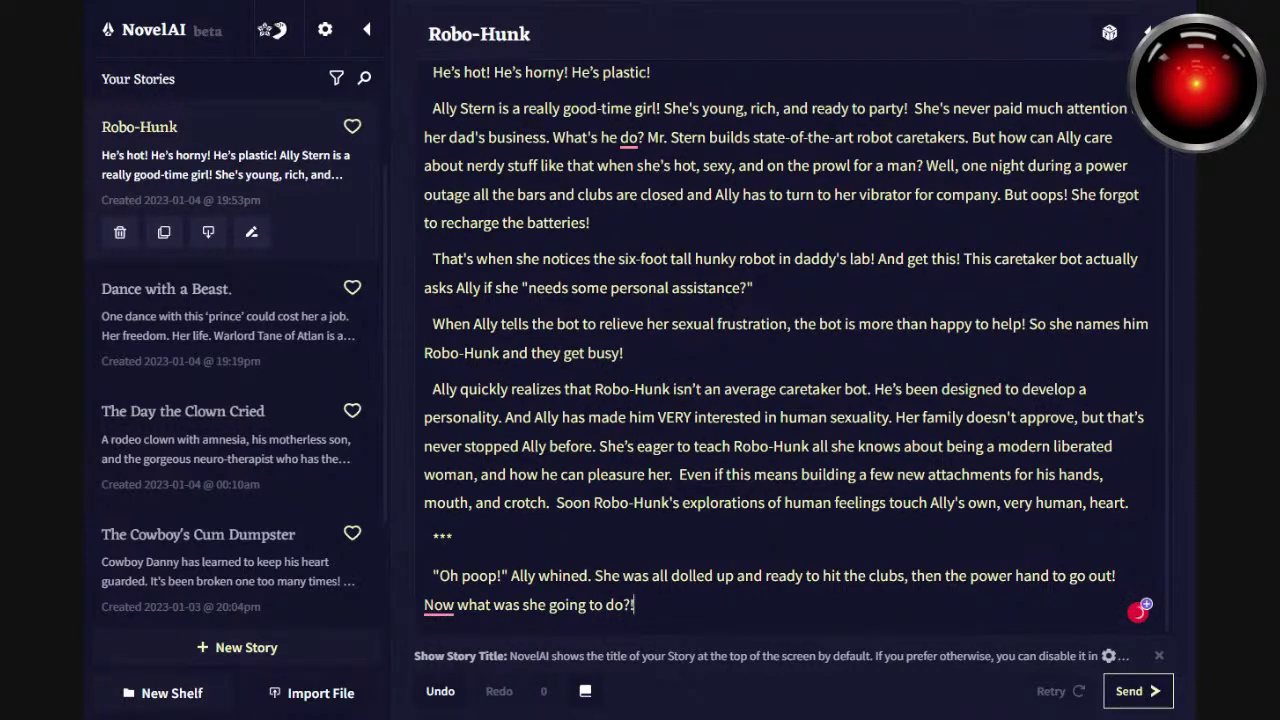
click(1143, 690)
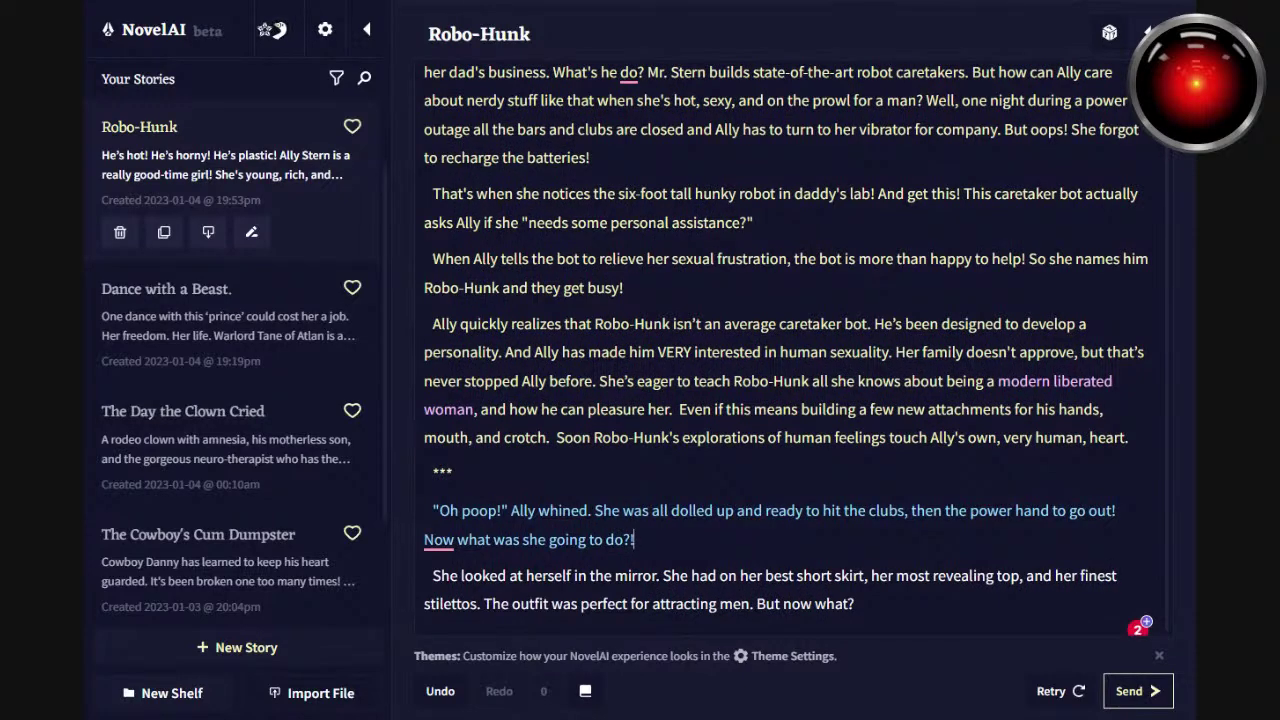
Merge the AI-written paragraph into the one above and add "Gloomily, she" at its end, using the suggested spelling.
key(Delete)
click(1043, 604)
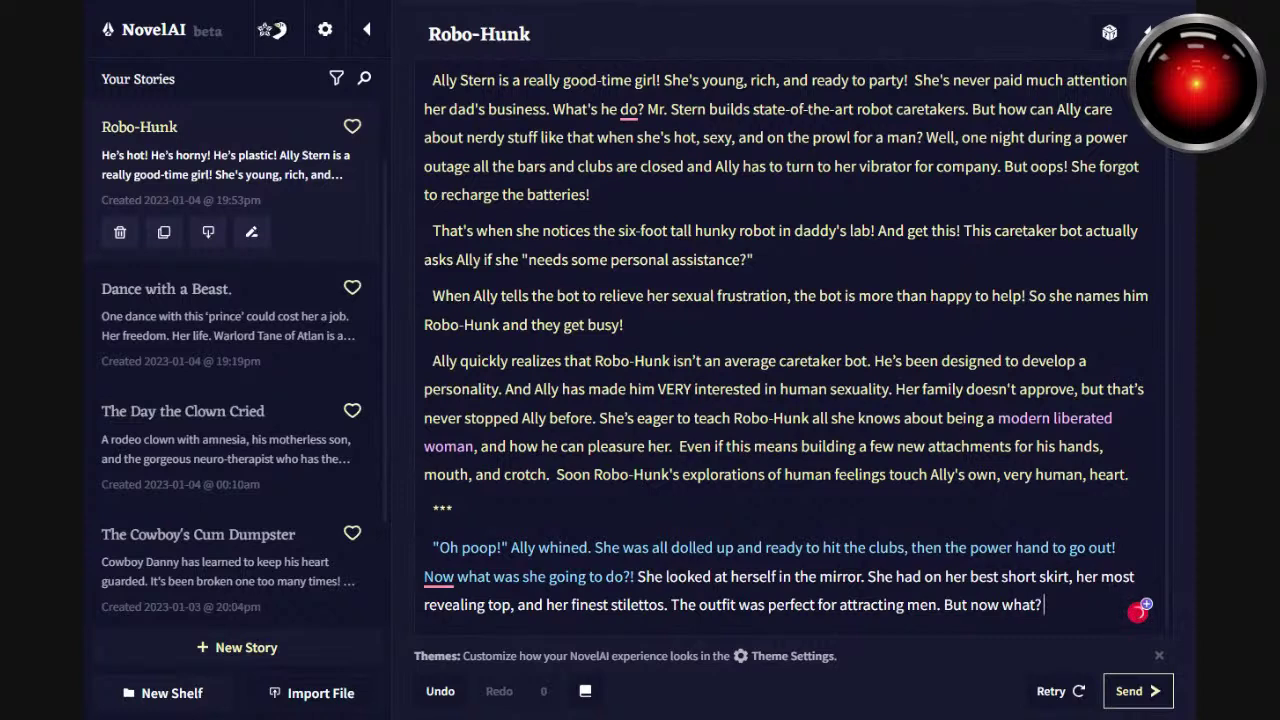
text(Glommily, she)
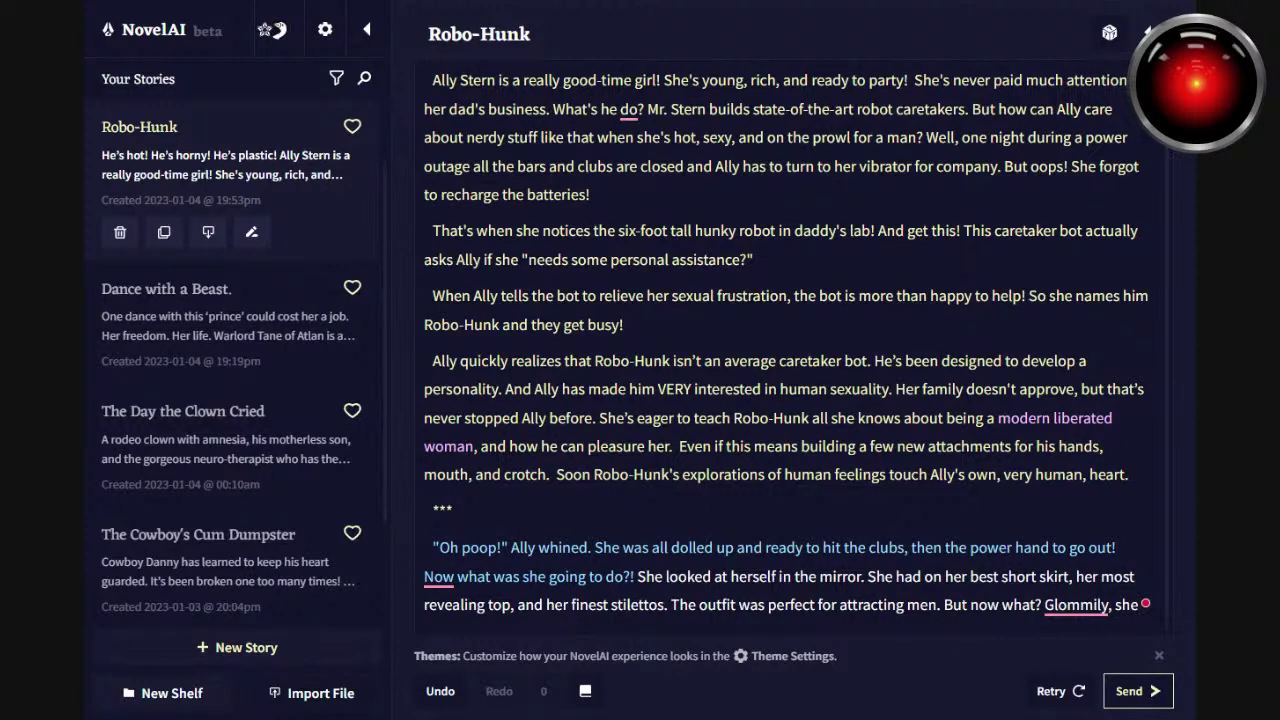
right_click(1076, 604)
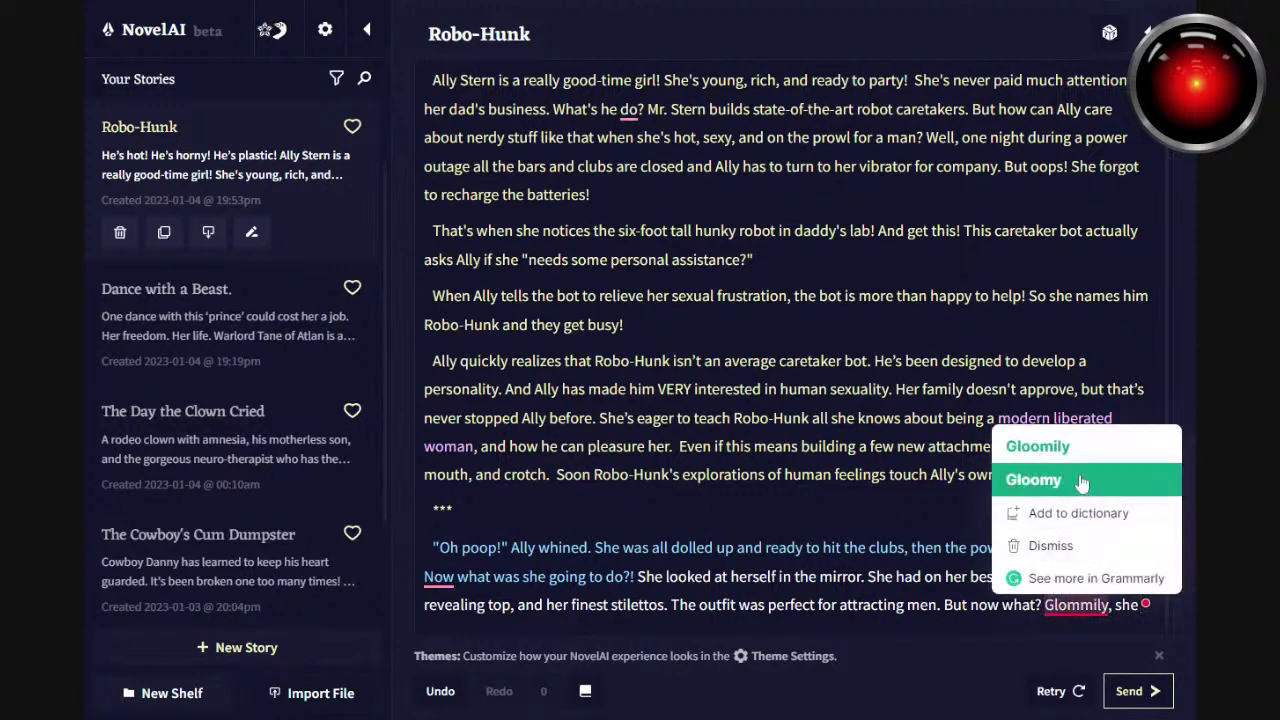
click(1078, 457)
Continue the sentence after "Gloomily, she" with "she stomped back to", replacing the initial wording "into her".
text(she stomped back into her)
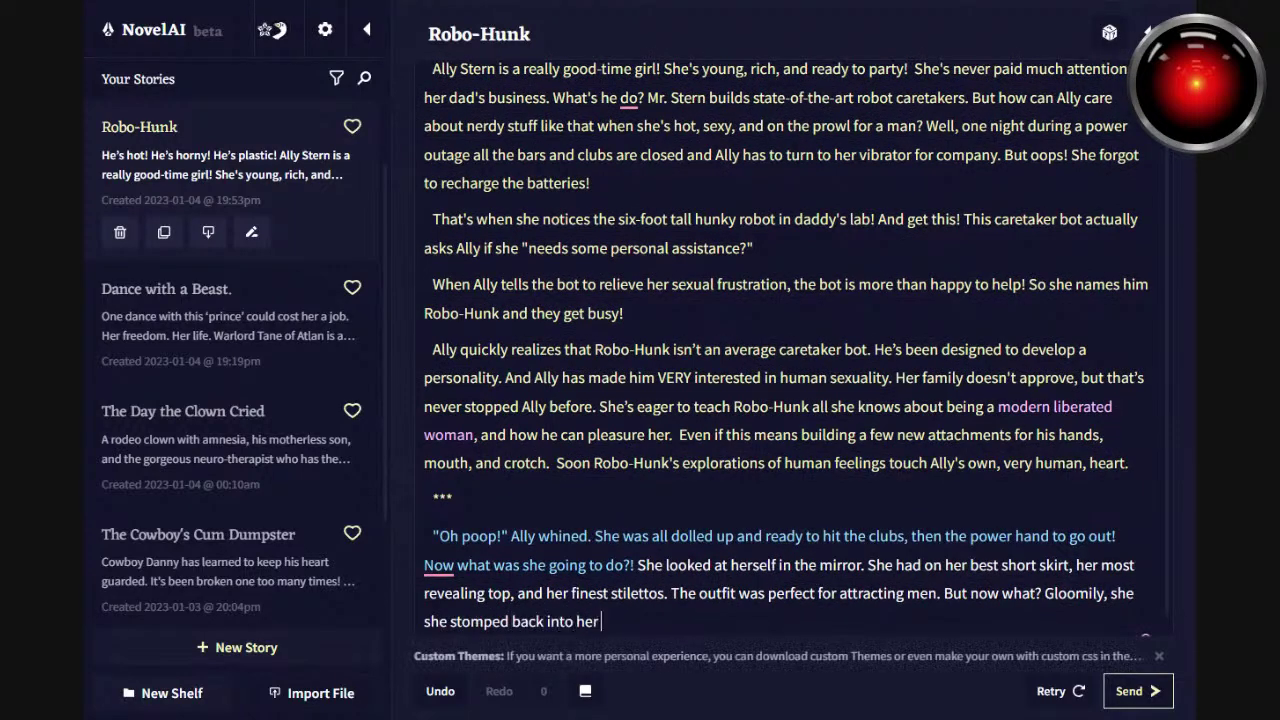
key(shift+Left)
key(shift+Left)
key(shift+Left)
key(shift+Left)
key(shift+Left)
key(shift+Left)
key(shift+Left)
key(shift+Left)
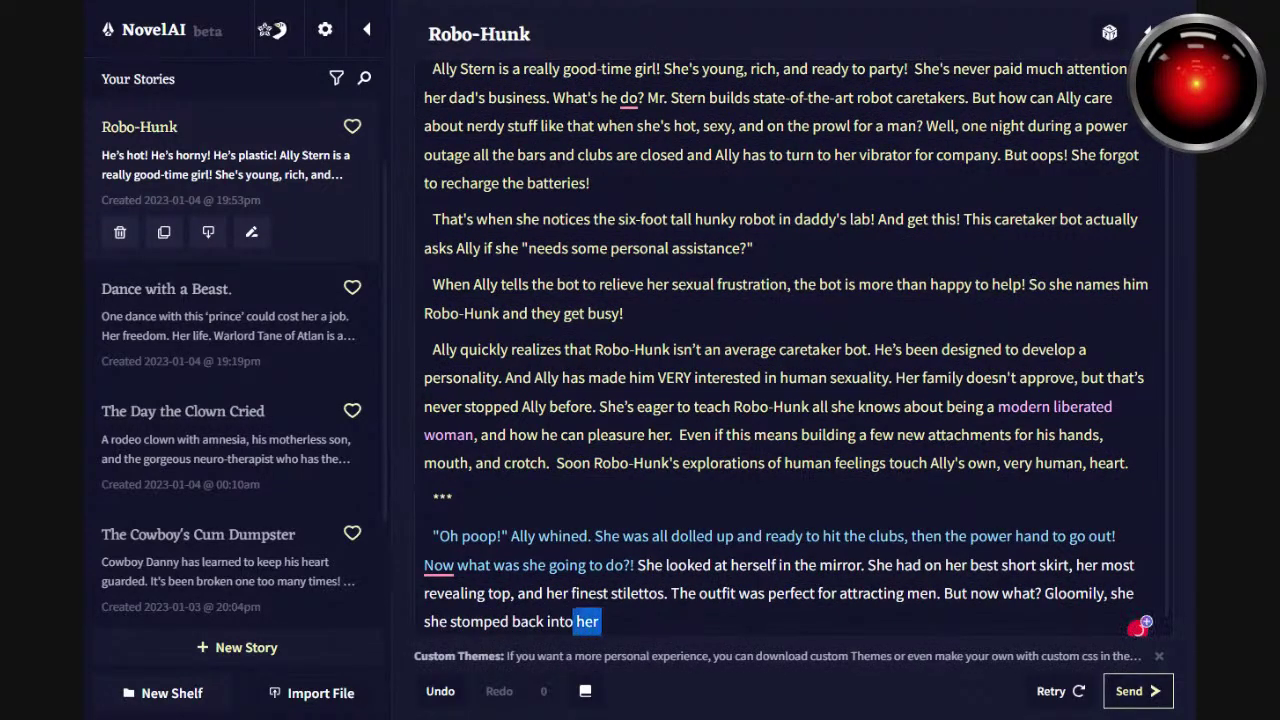
text(to )
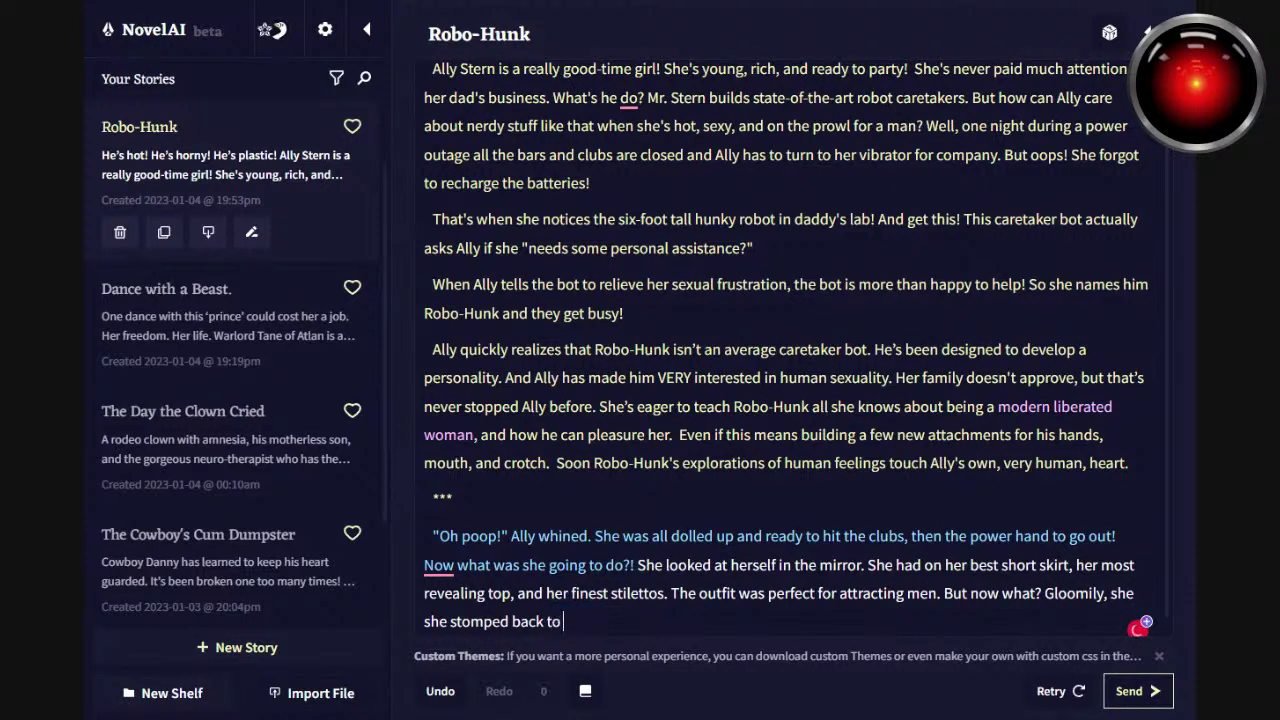
Complete the sentence with "her room to remove her clothes and wipe off her makeup.", accepting the suggested corrections for "removed" and "make-up".
text(her room to remov)
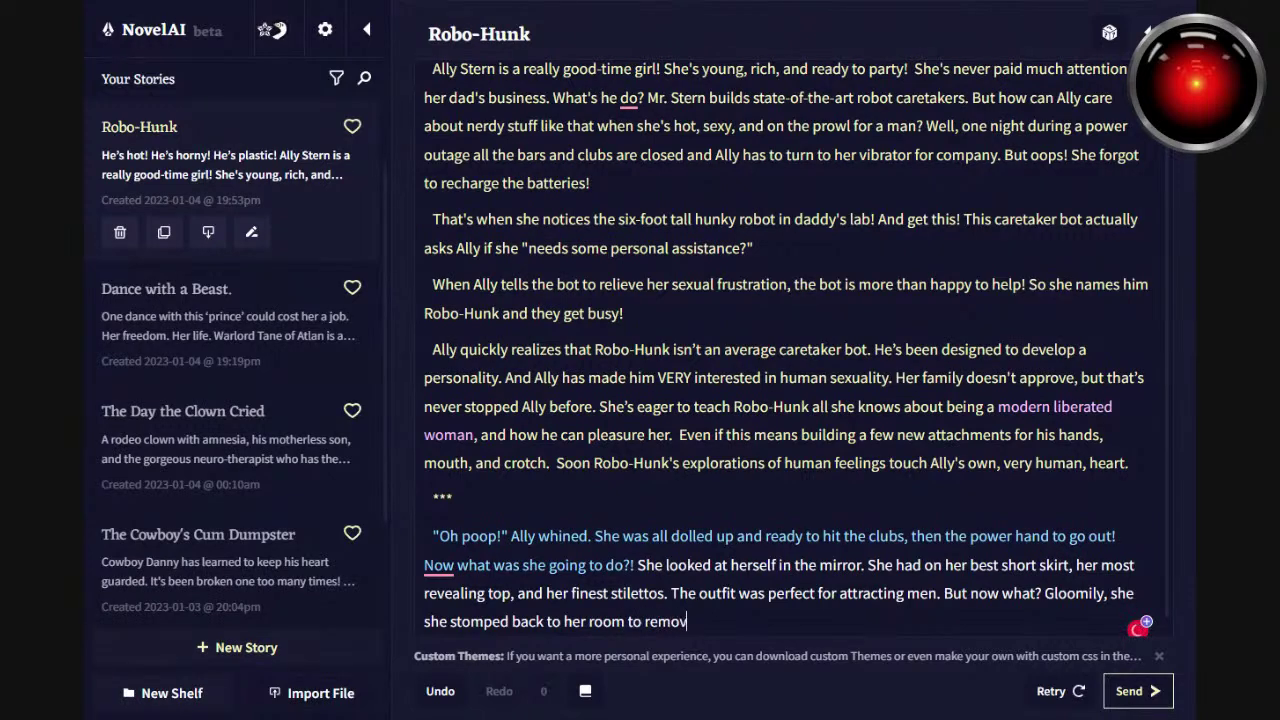
text(ed her clothes and )
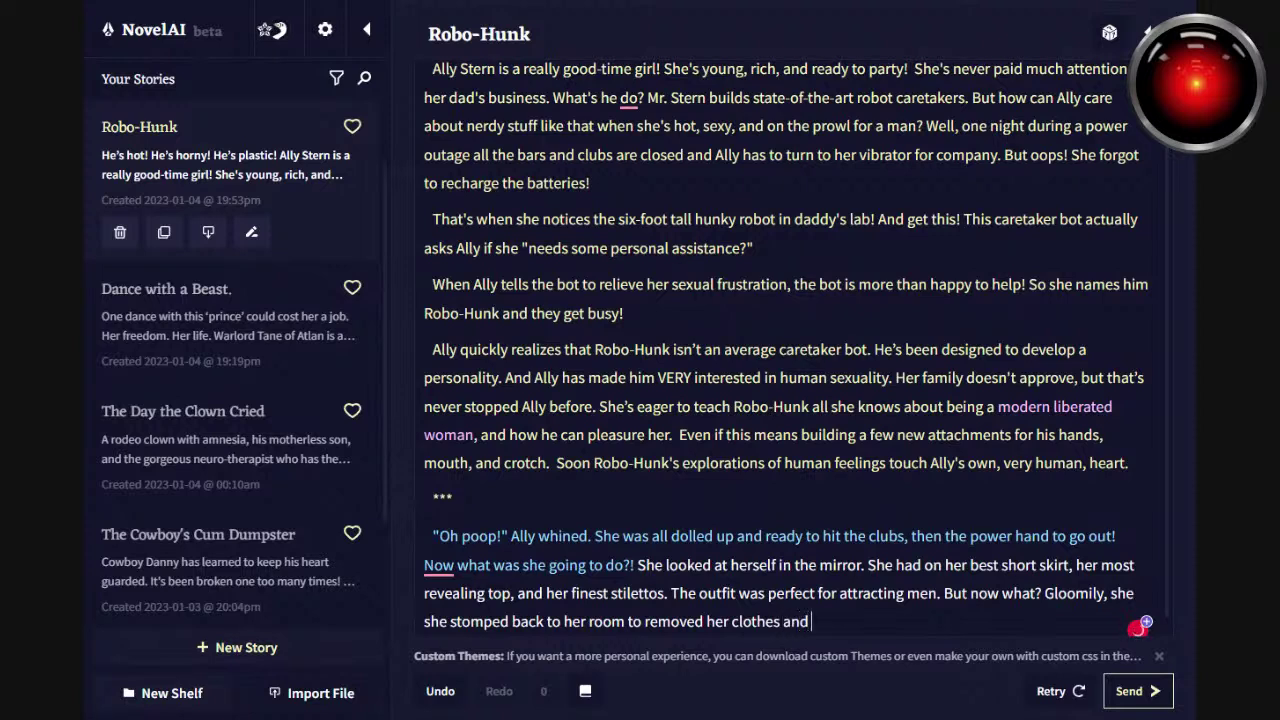
text(wipe off her make)
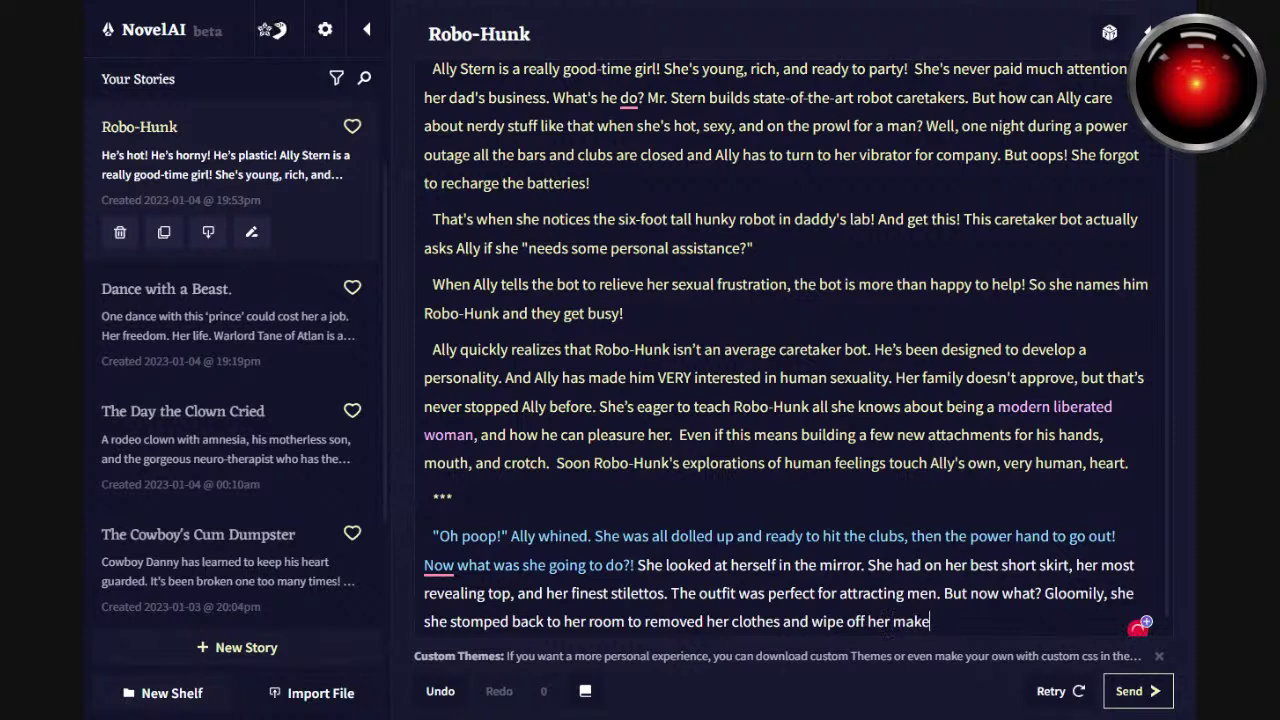
text(-up.)
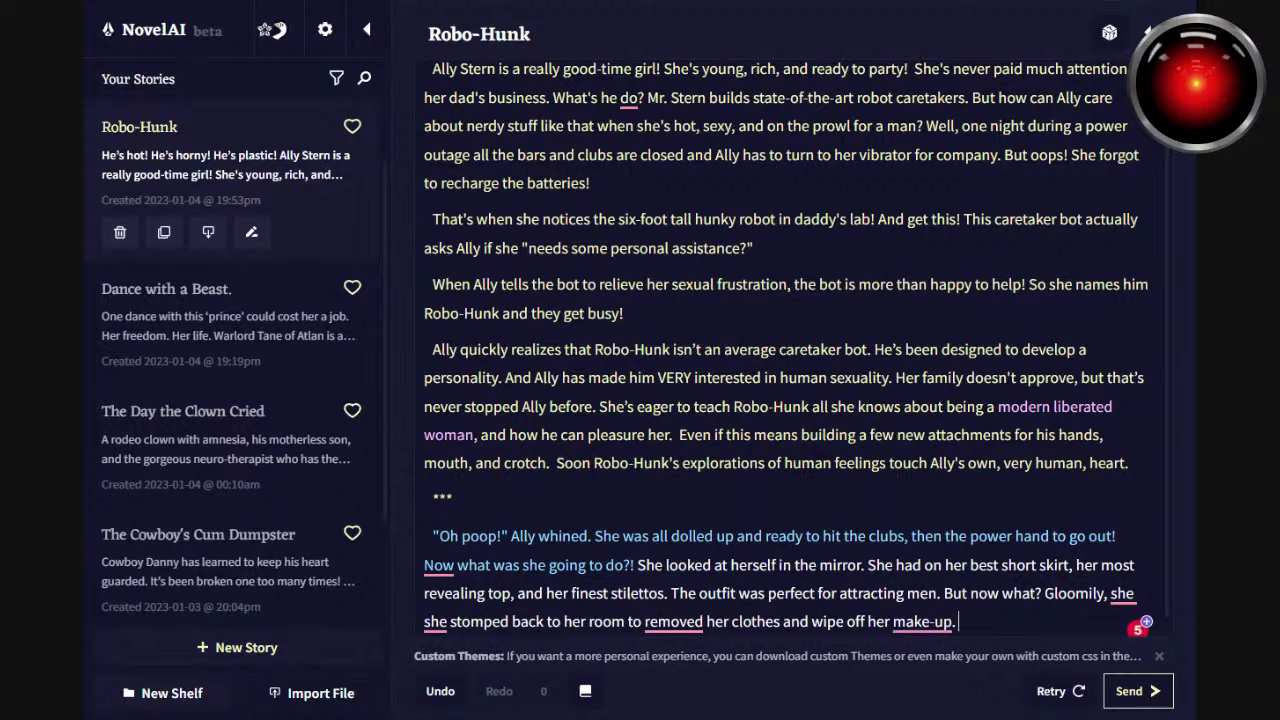
mouse_move(673, 621)
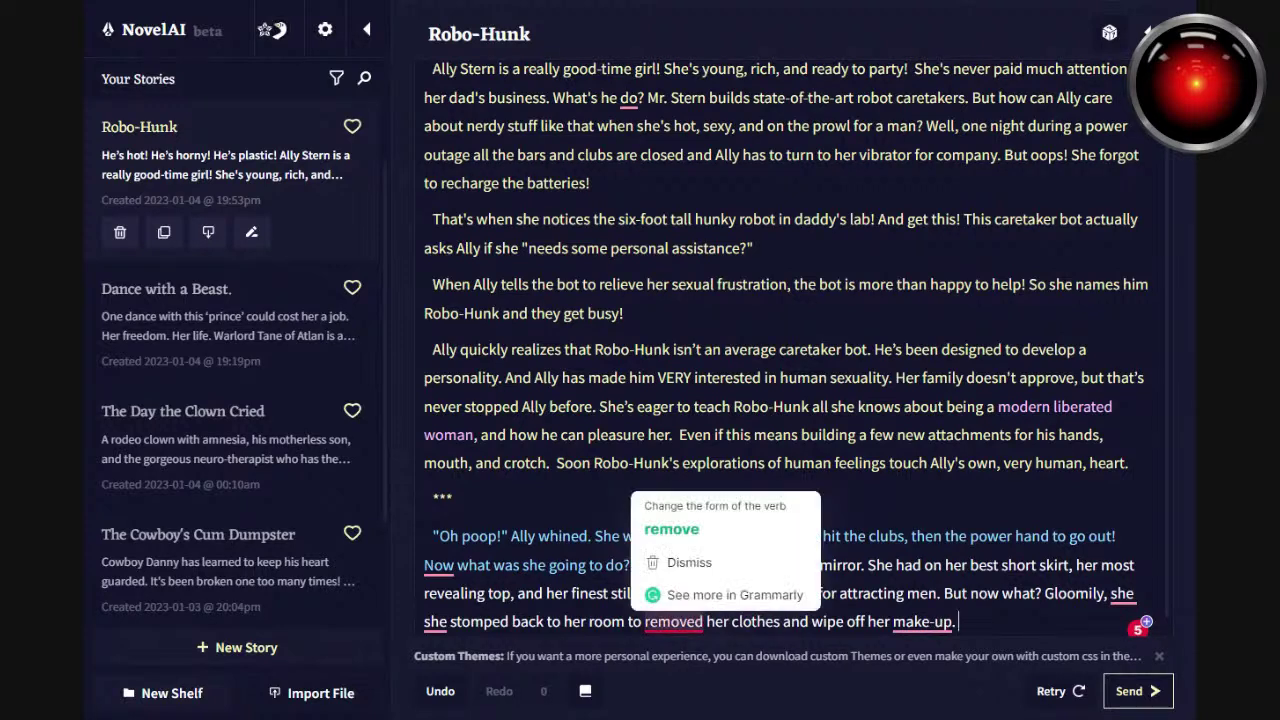
click(695, 530)
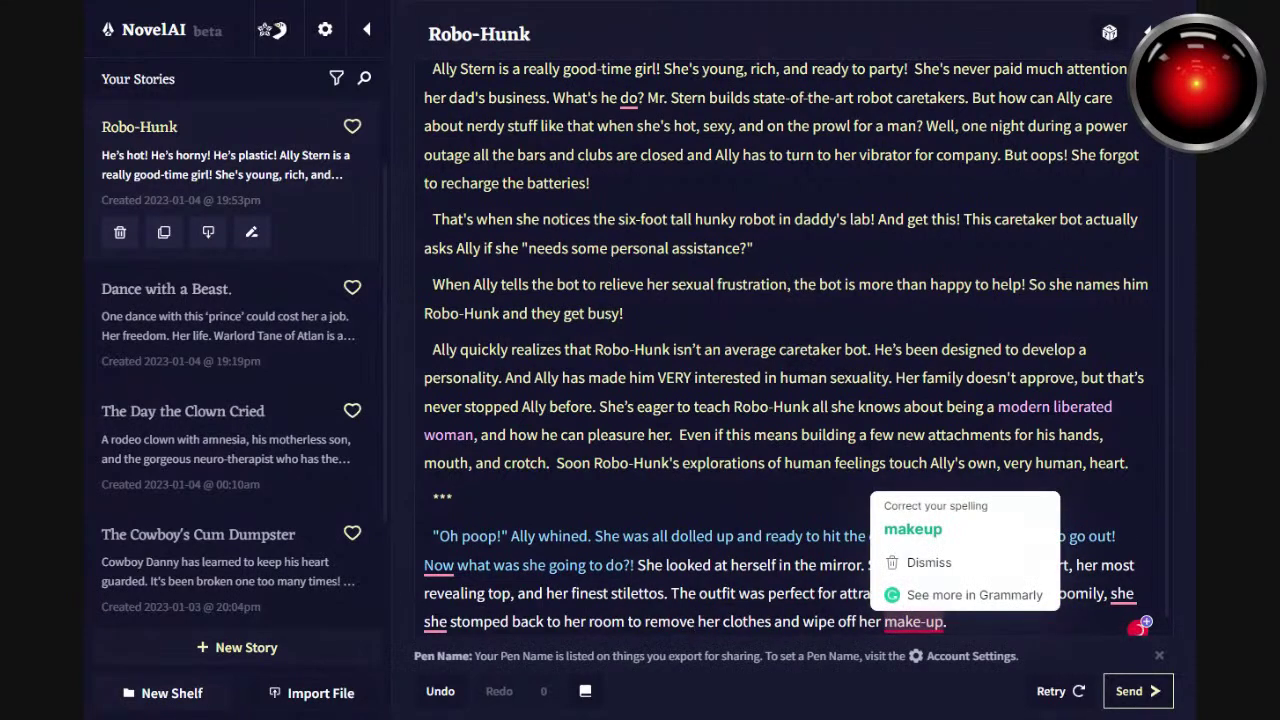
click(913, 529)
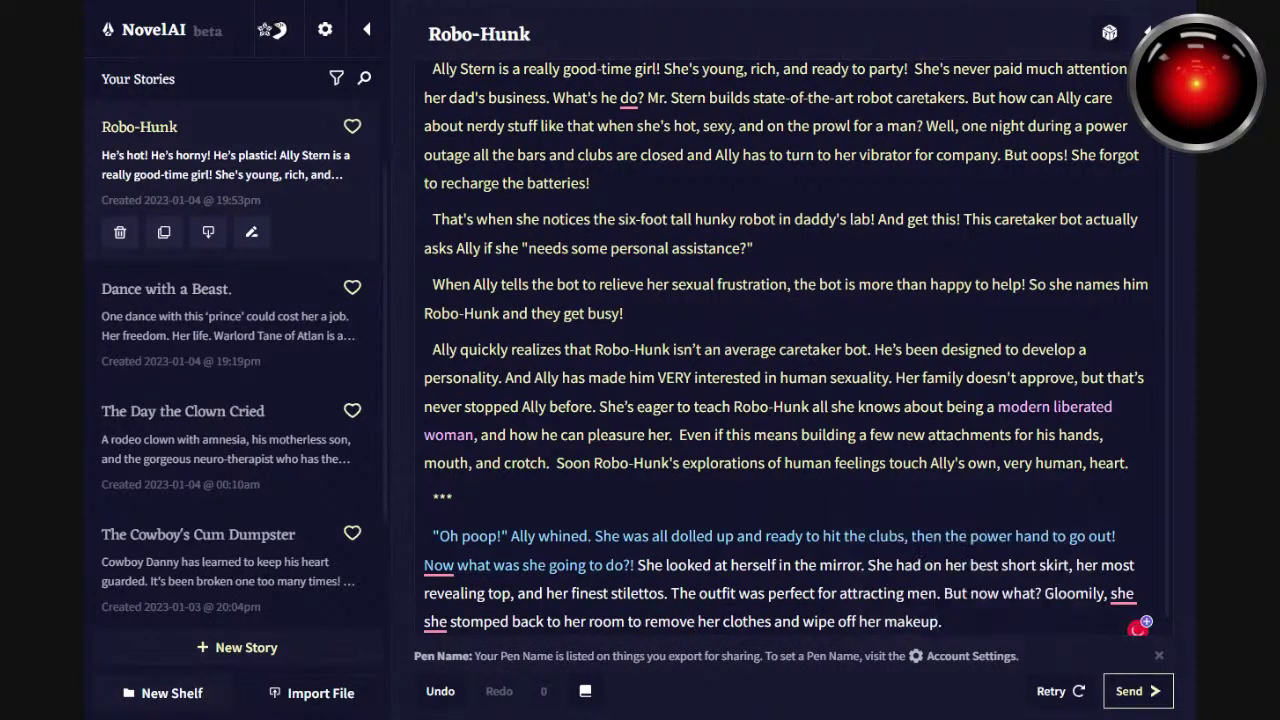
Add the sentence "Going to her bedside table she opened the draw and pulled out her vibrator." to the end of the paragraph.
text(Going to her be)
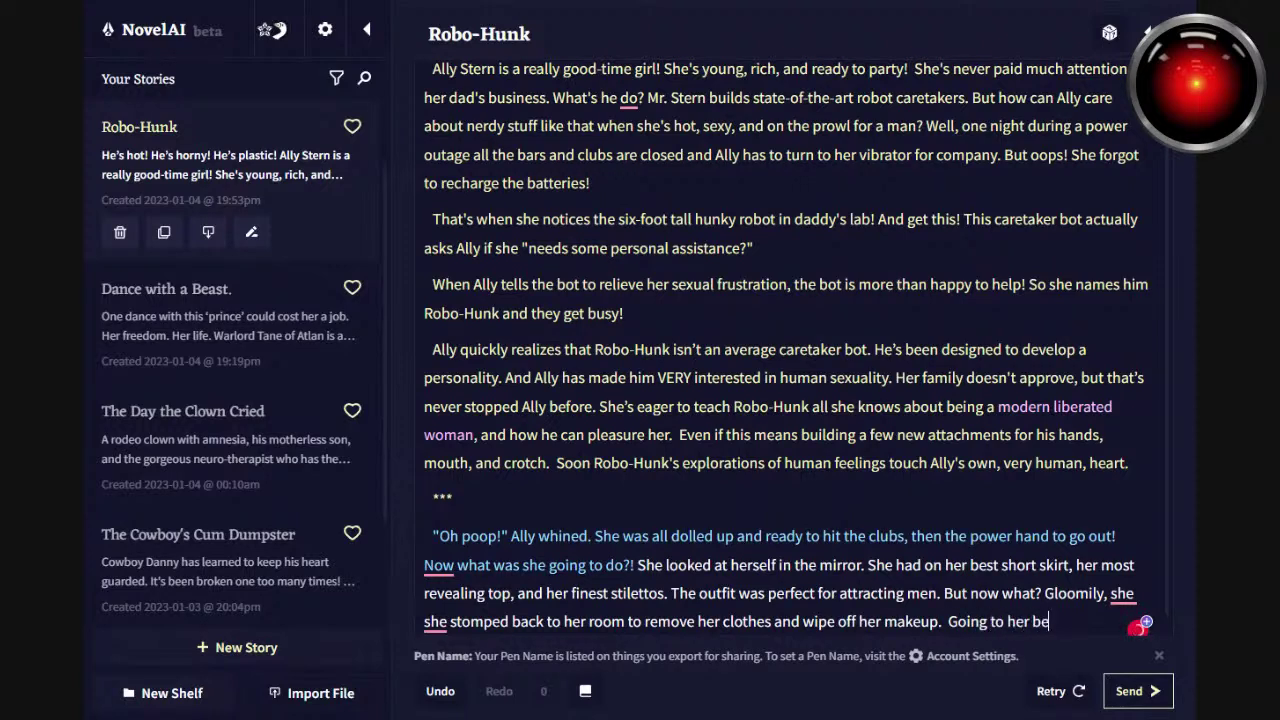
text(dside table she)
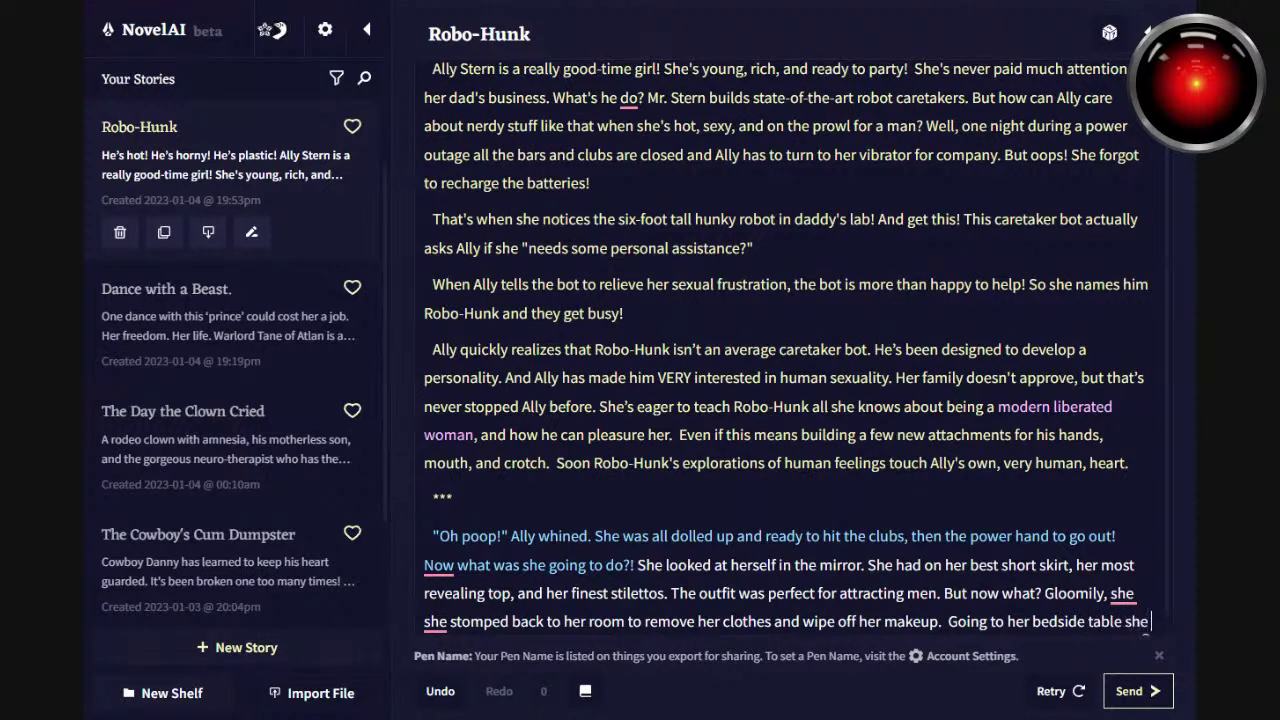
text(op)
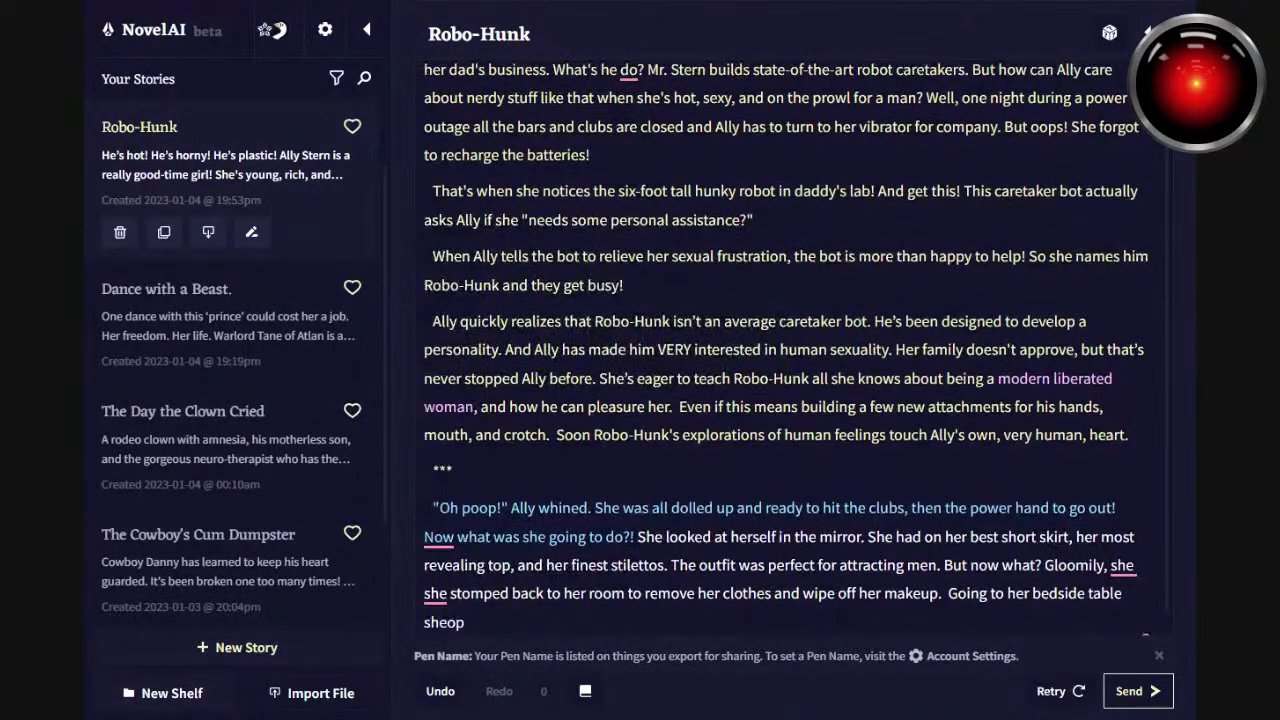
key(Left)
key(Left)
key(End)
text(ened the draw)
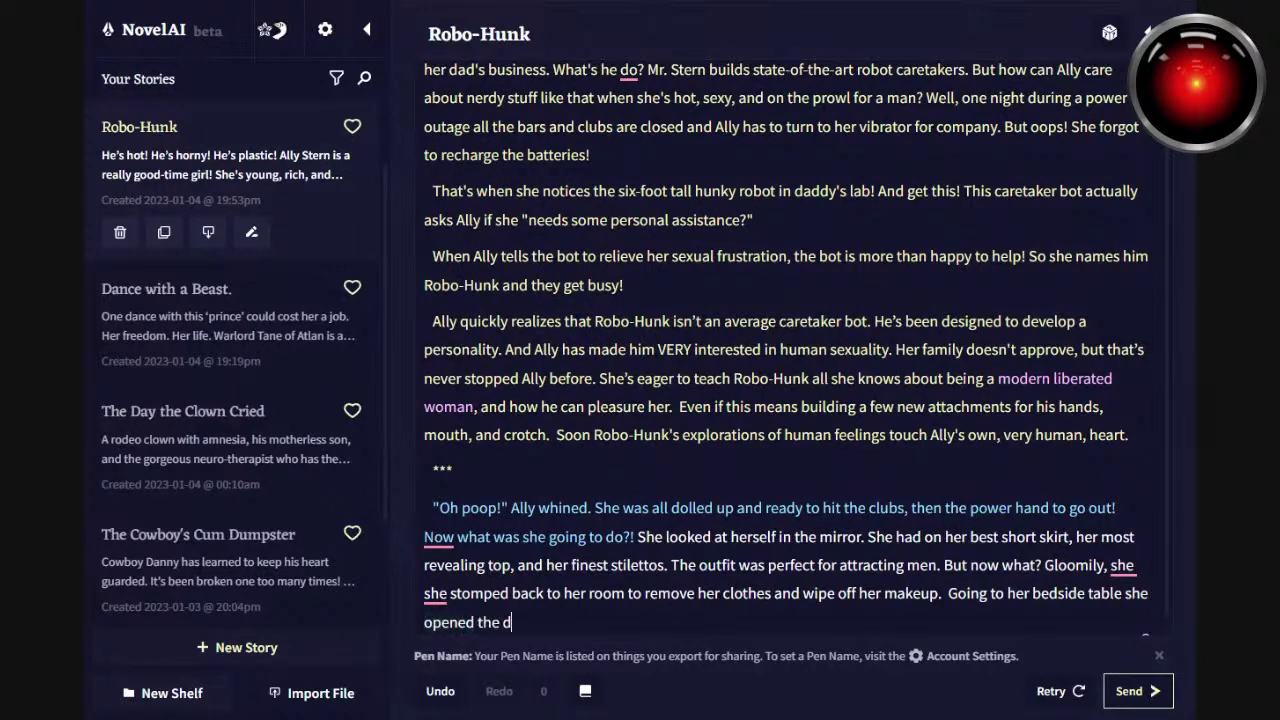
text(and )
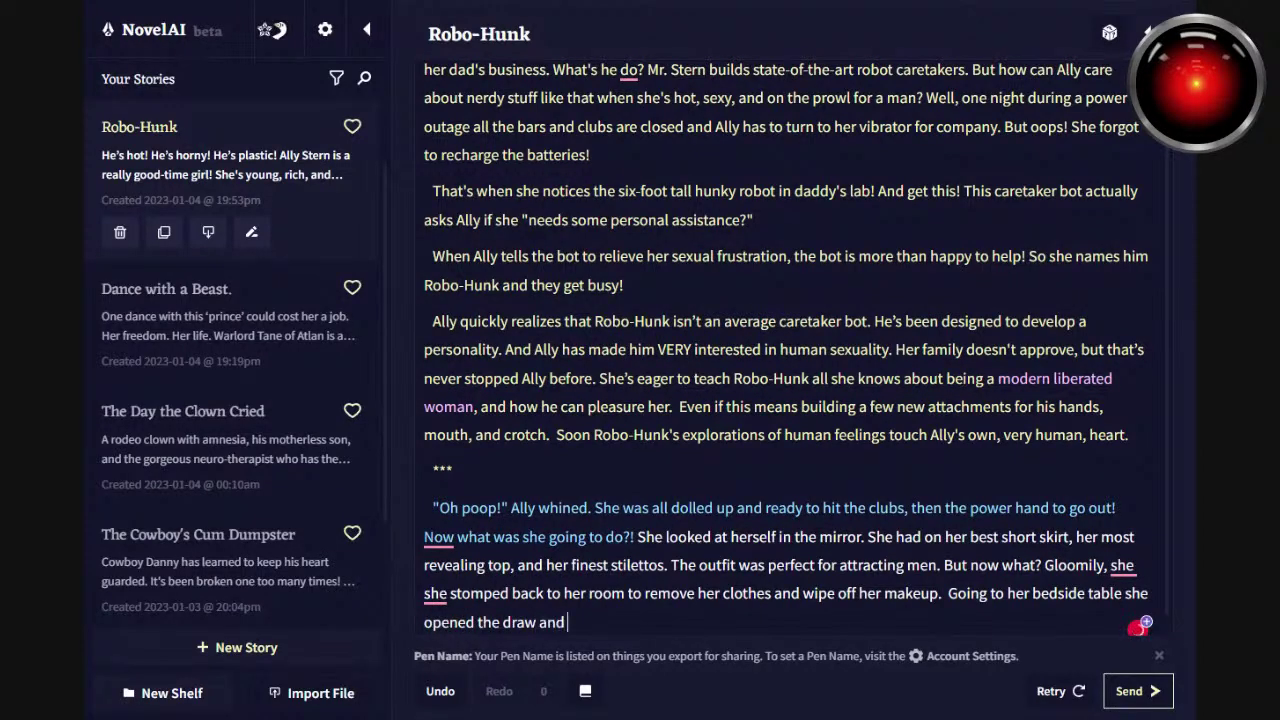
text(pulled out her vibrator/.)
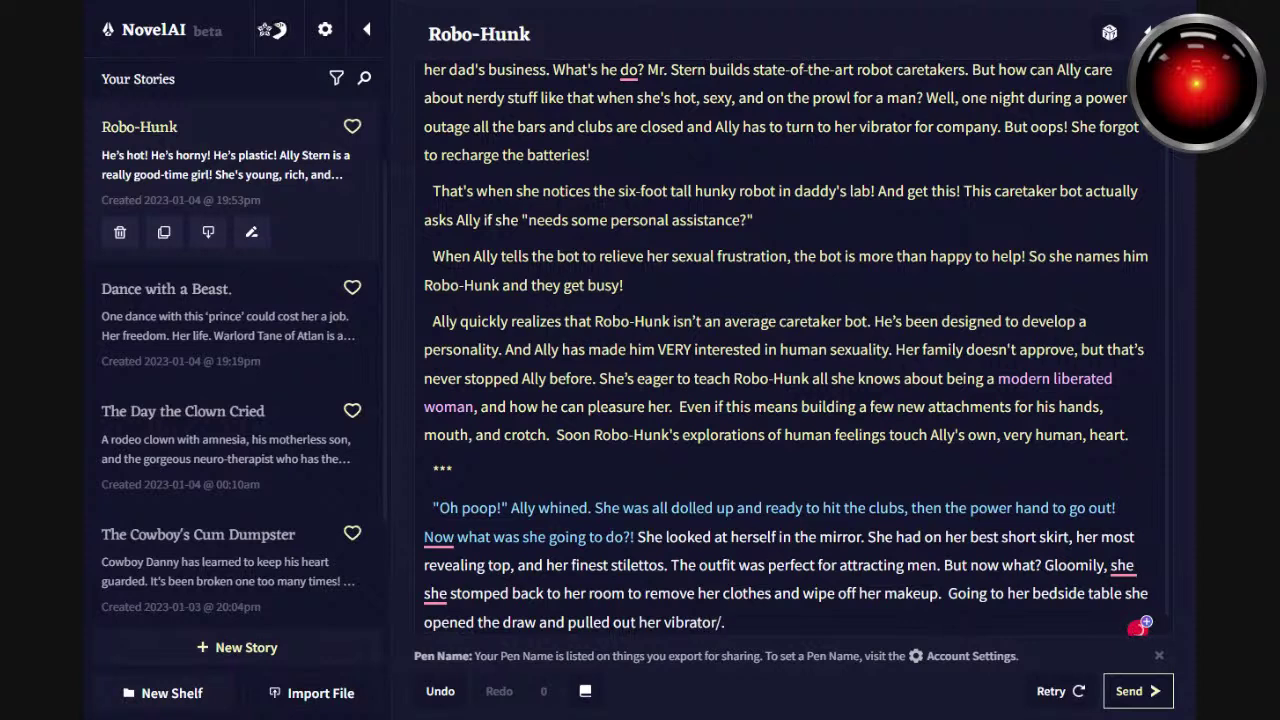
key(Left)
key(BackSpace)
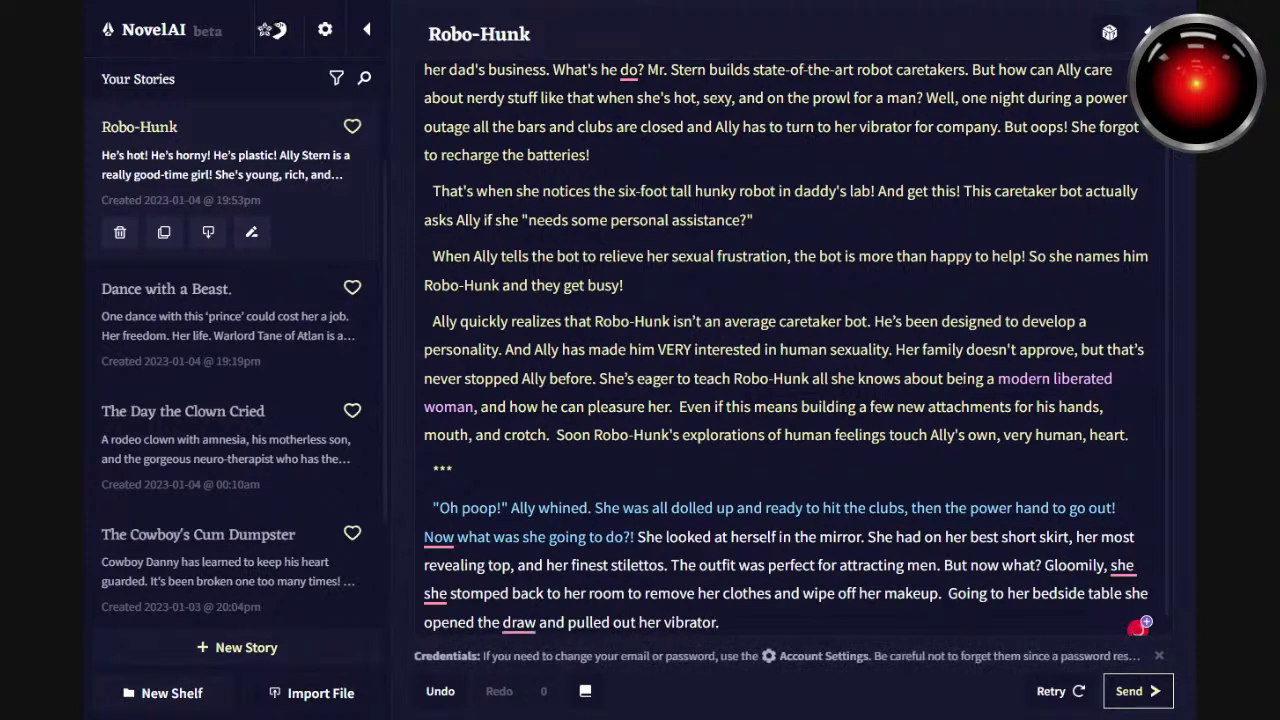
Accept the suggested corrections that remove the repeated "she" and change "draw" to "drawer".
mouse_move(1122, 566)
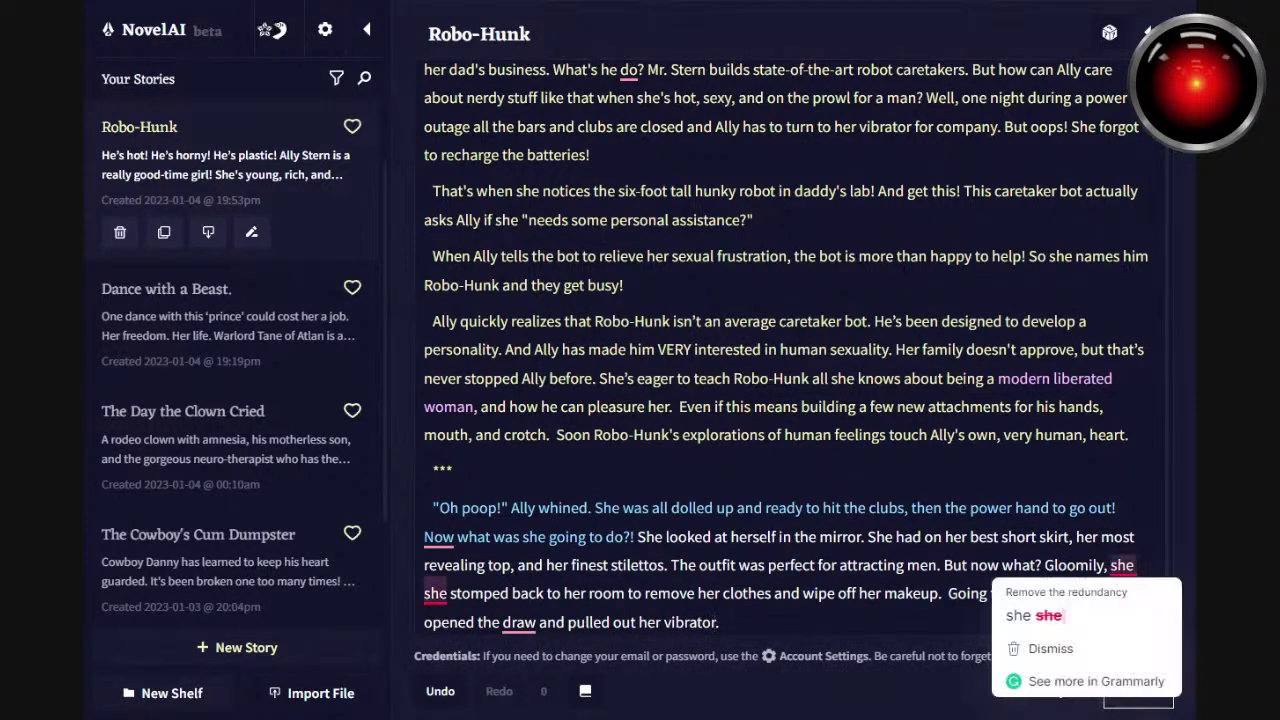
click(1098, 620)
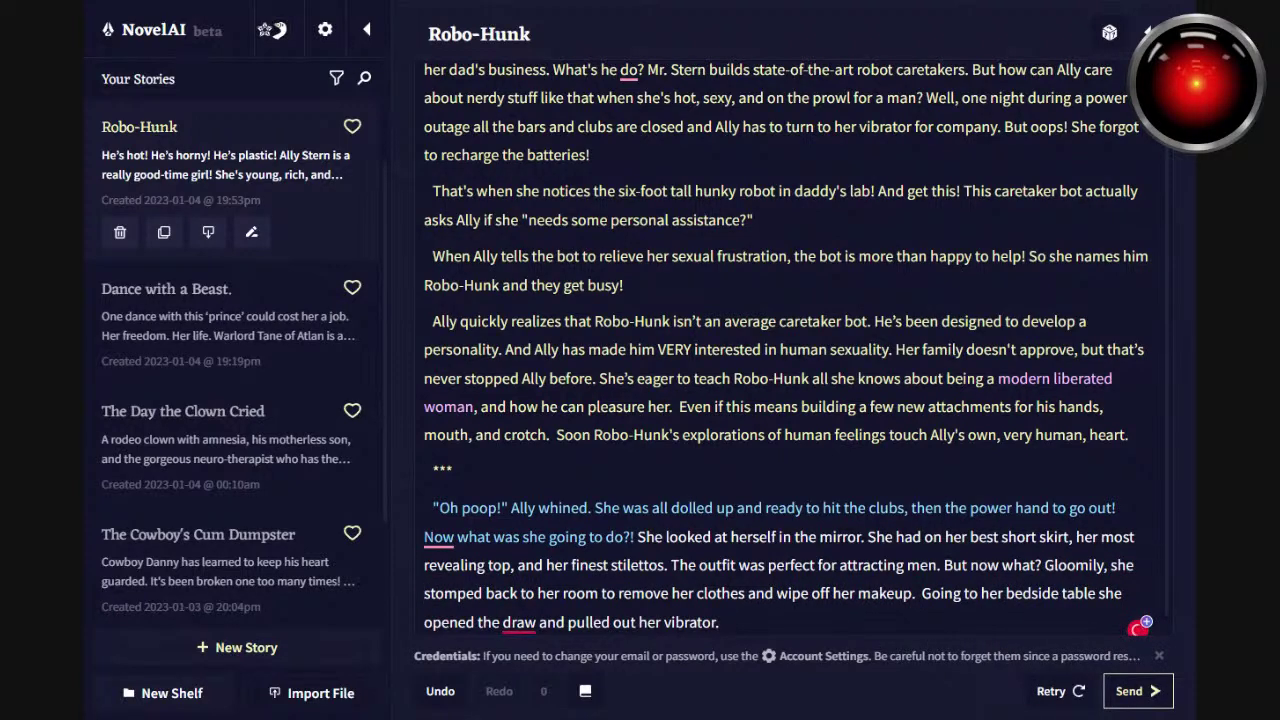
mouse_move(519, 622)
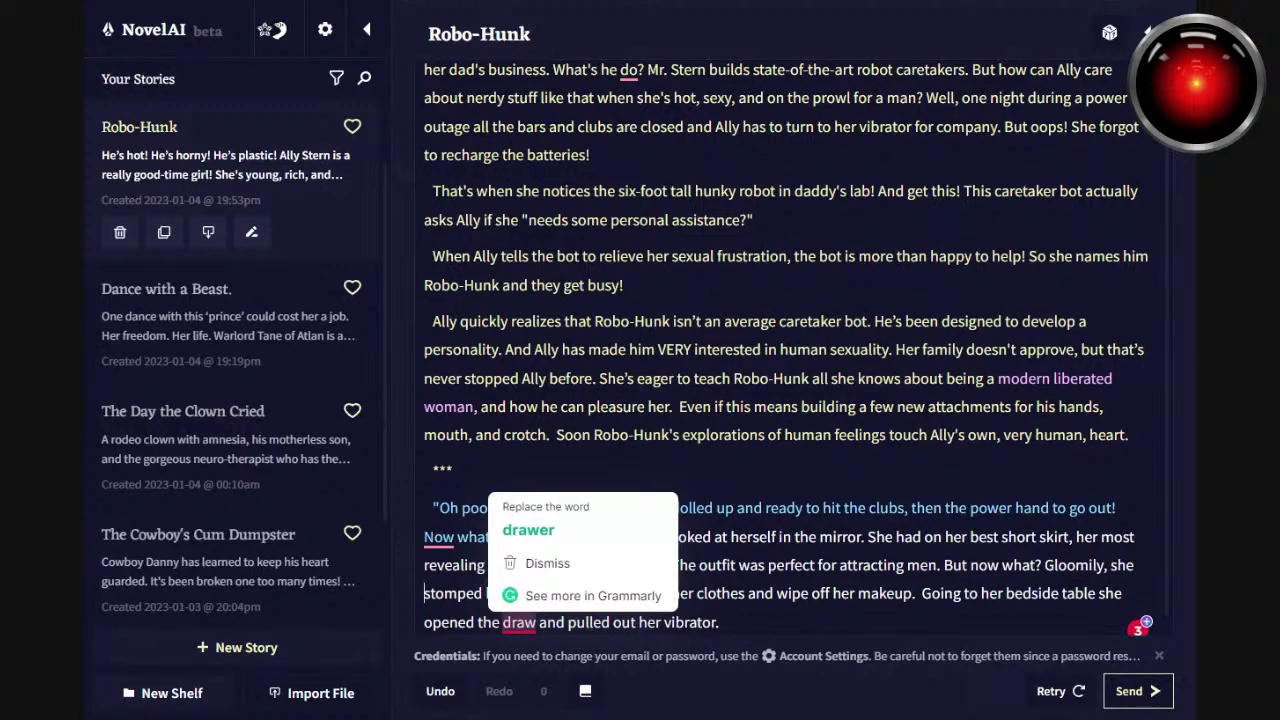
click(528, 530)
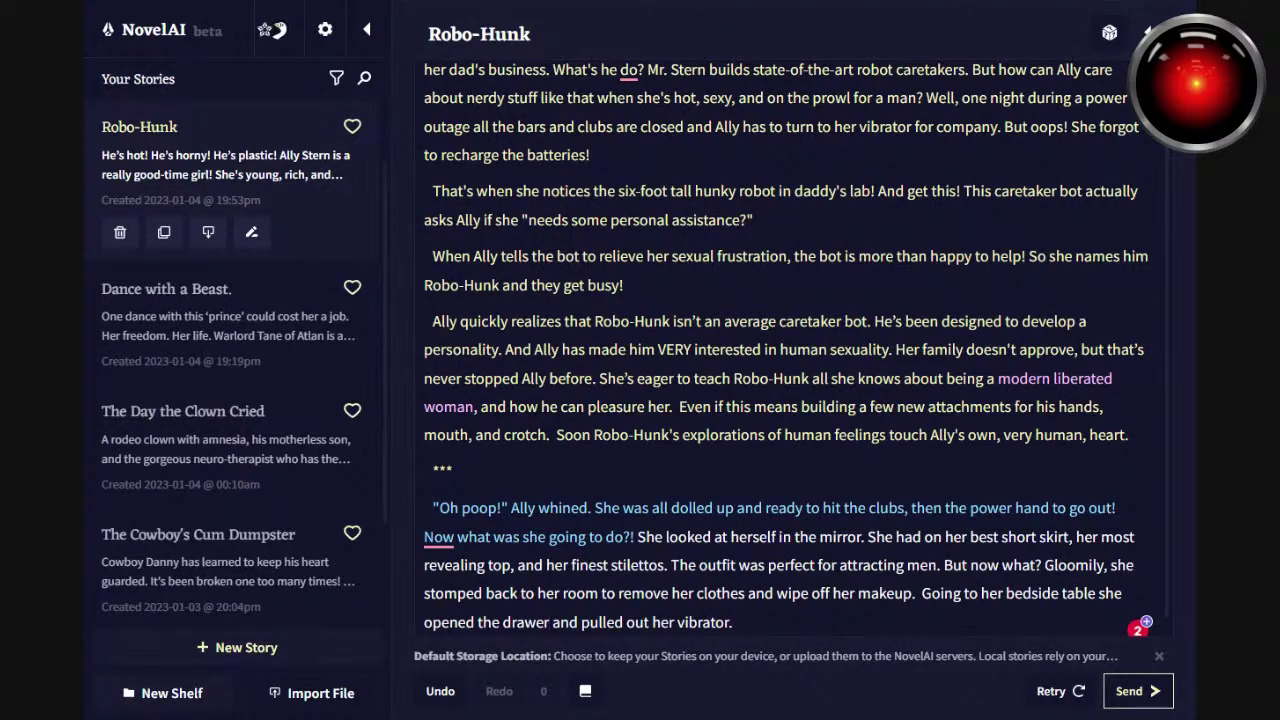
Delete everything in the last paragraph after "stomped back to her room".
click(1043, 565)
click(599, 593)
key(ctrl+shift+End)
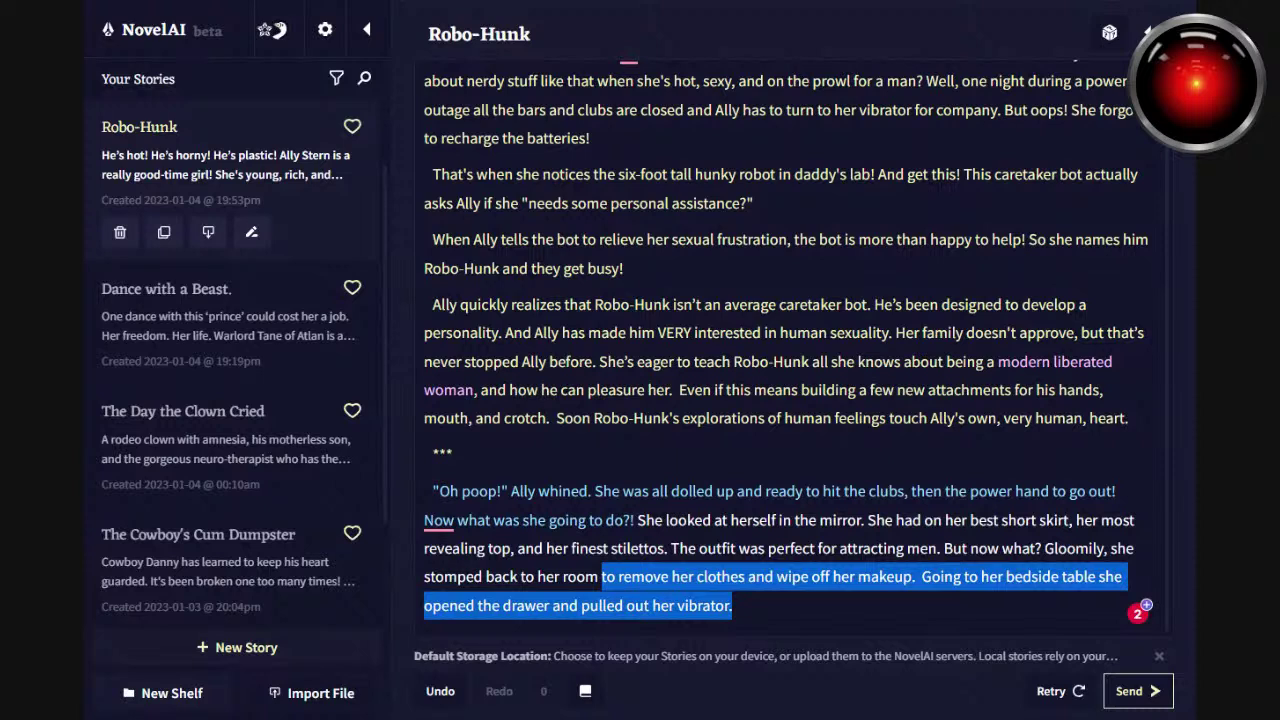
key(BackSpace)
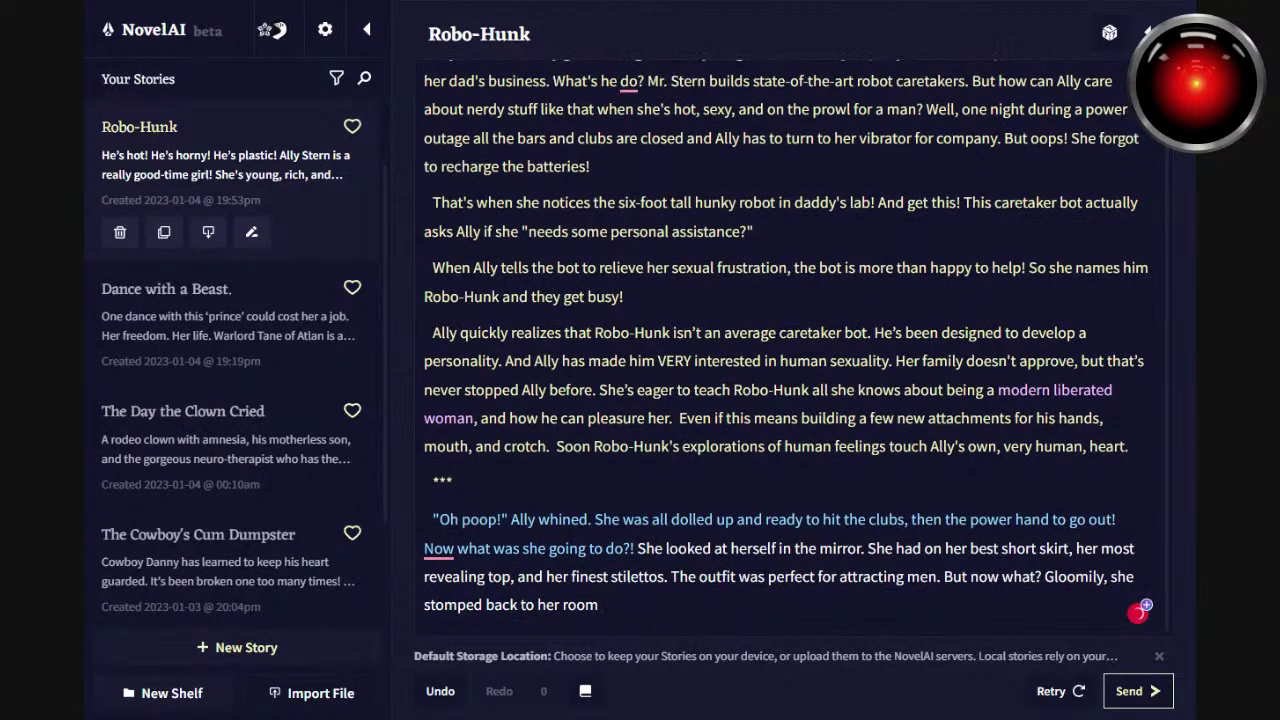
Add ". There is no point in staying in this outfit. Nobody's going to get any use out of it tonight." and have the AI continue the story.
text(. There is no point in staying in this outfit)
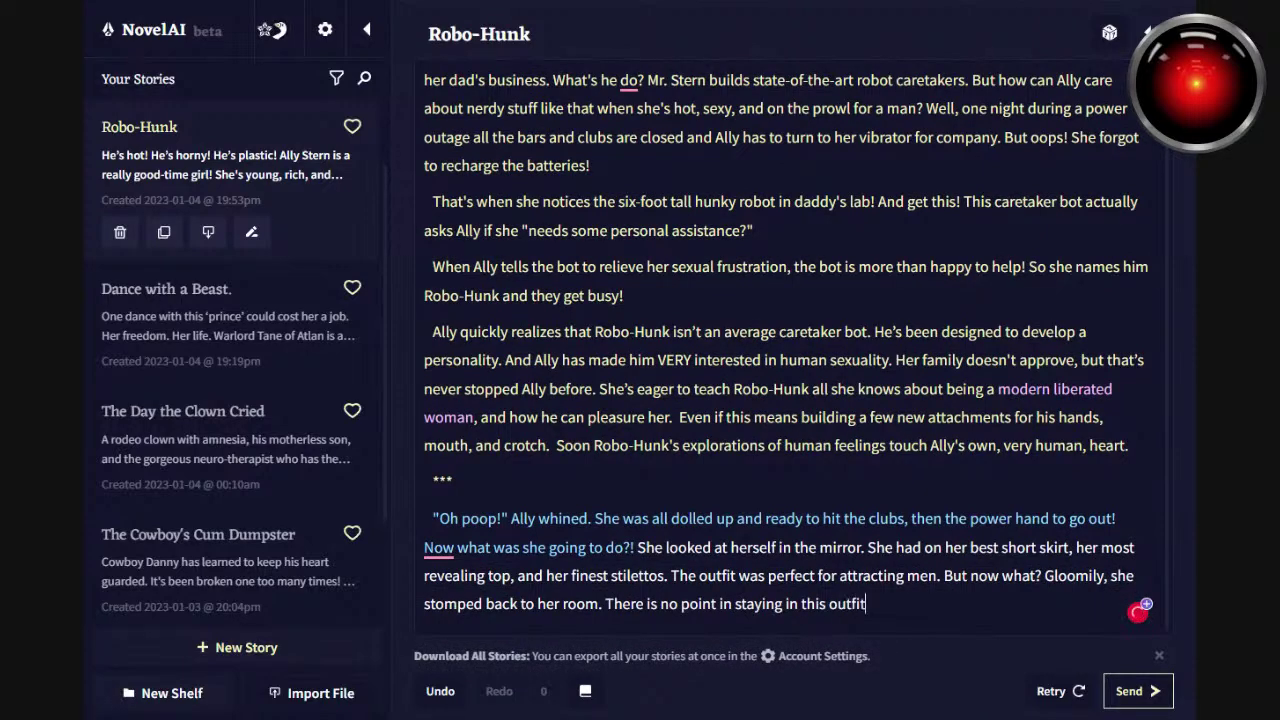
text(. Nobody's going to g)
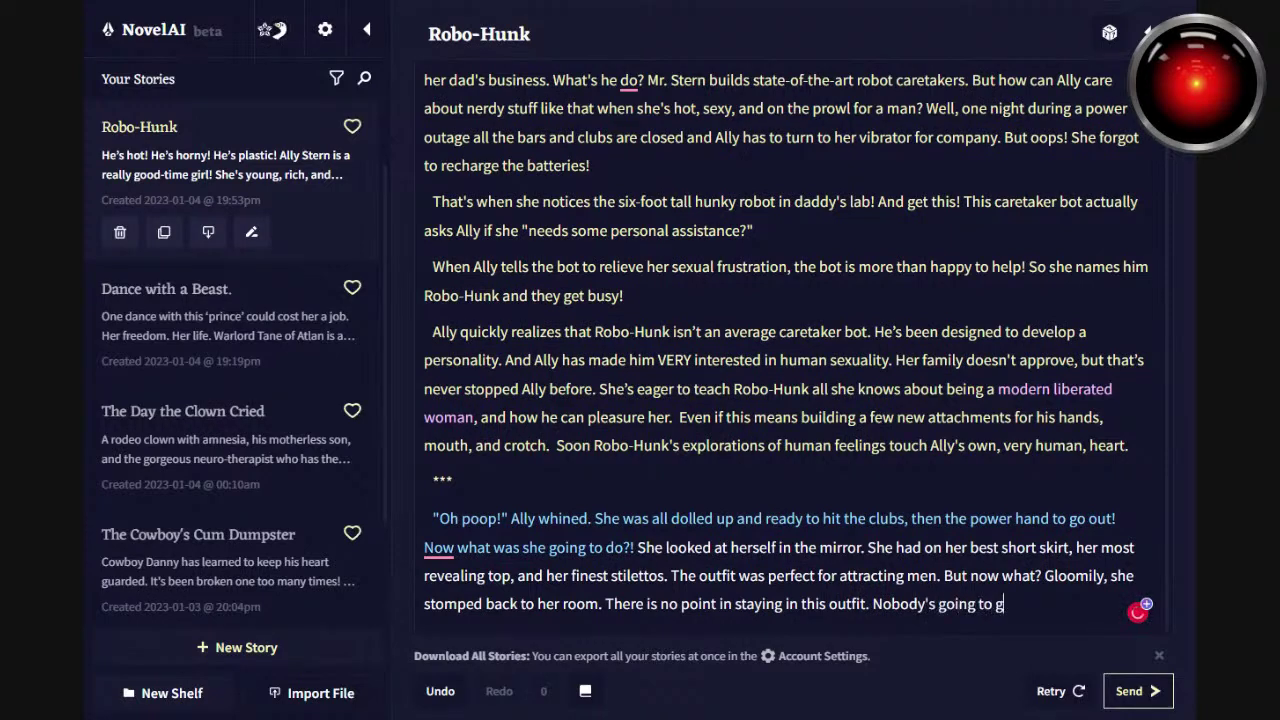
text(et any use out of)
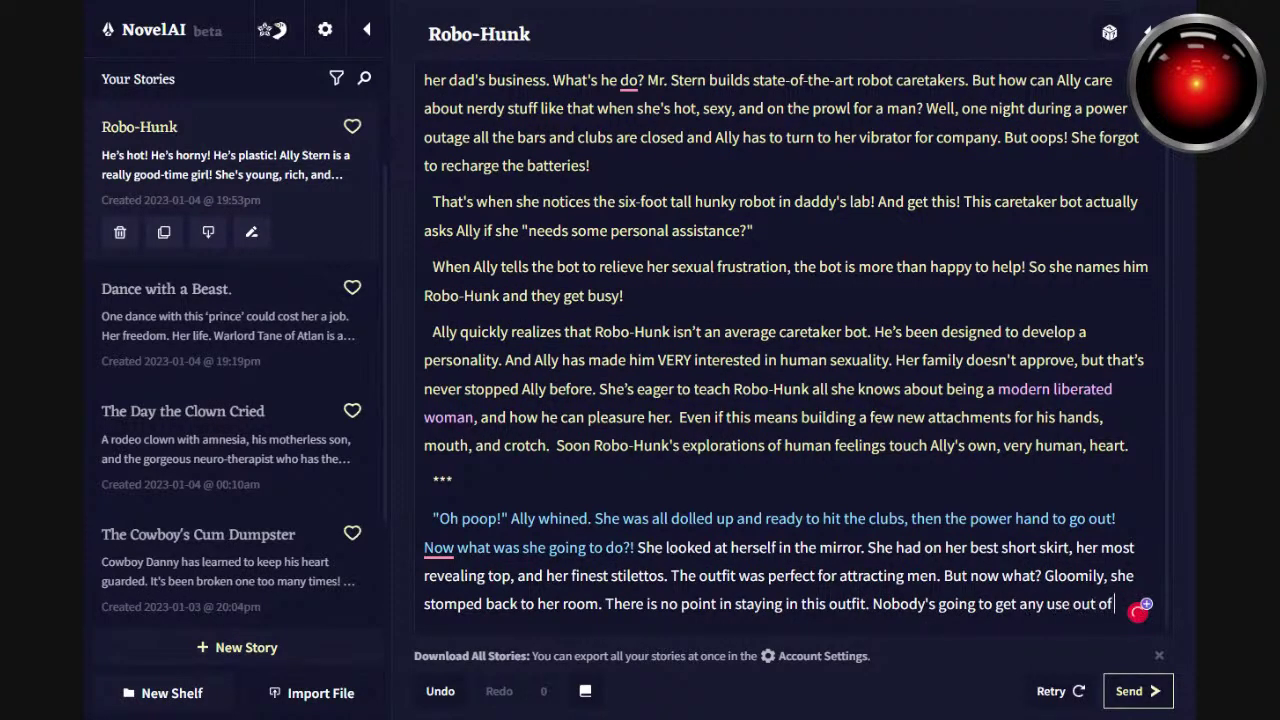
text( it tonight.)
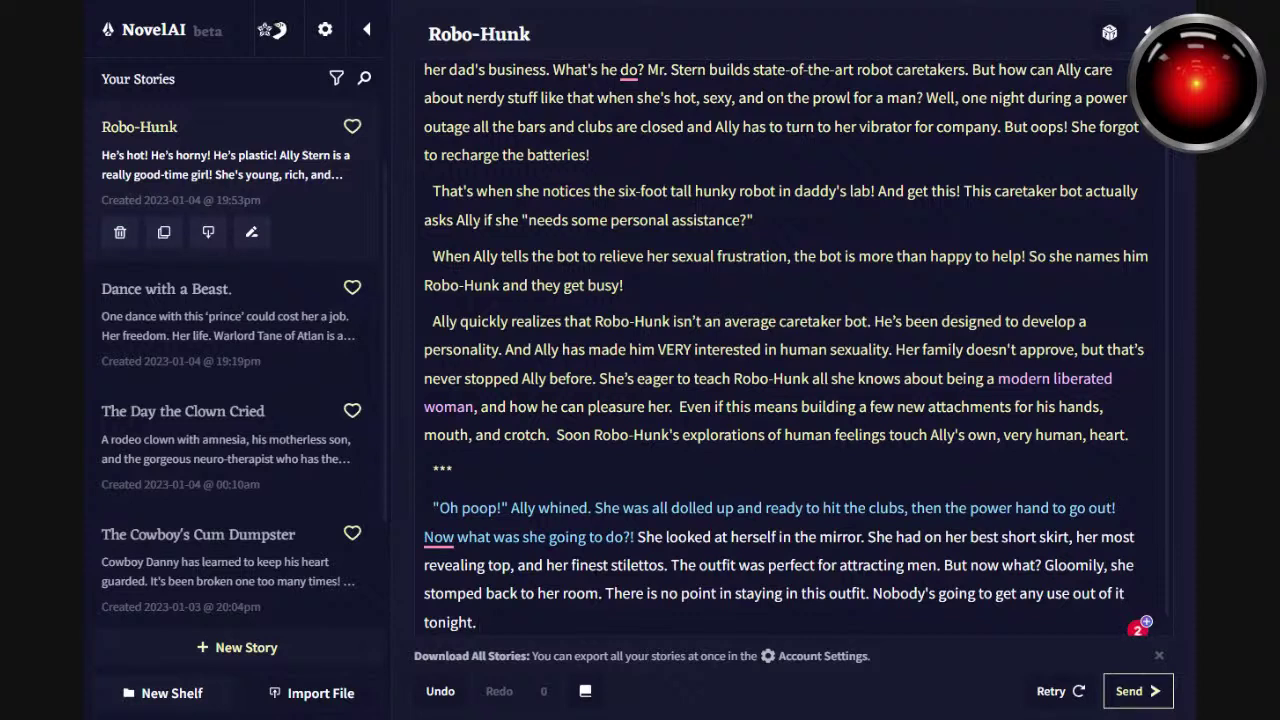
click(1148, 701)
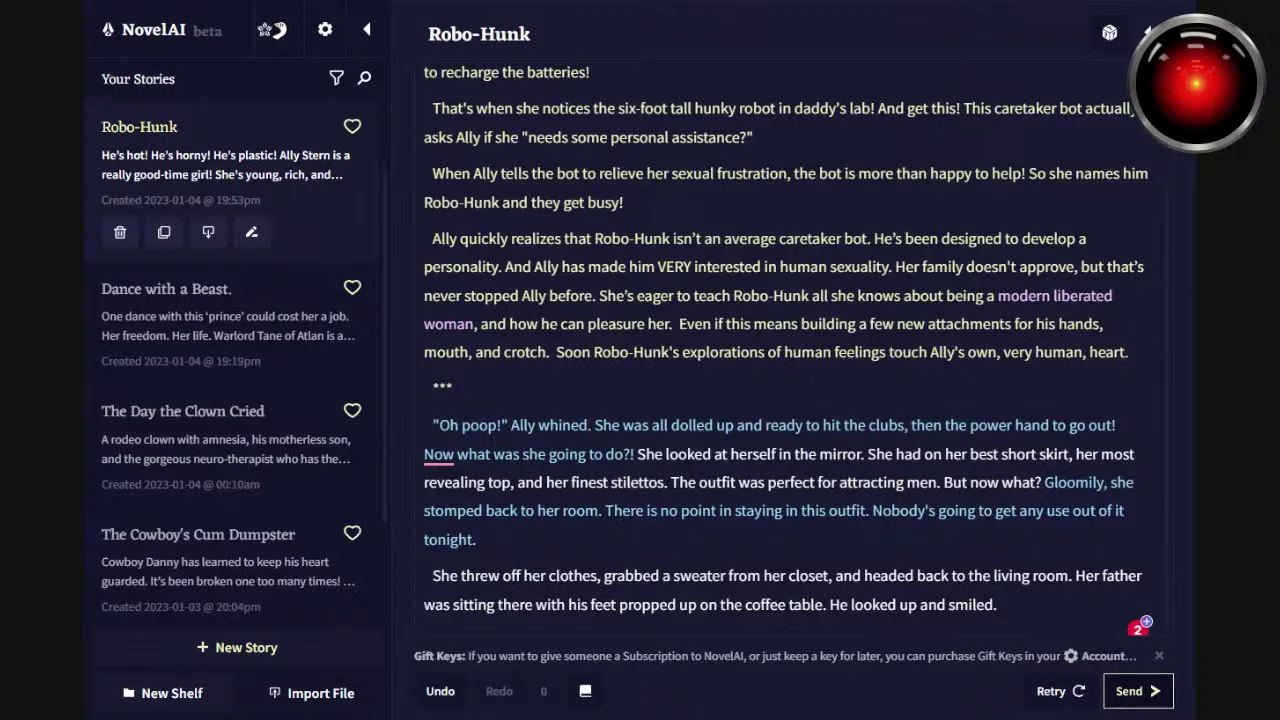
Add the father's line "Not going out tonight, dear?" after "He looked up and smiled." and start the dialogue tag.
text(")
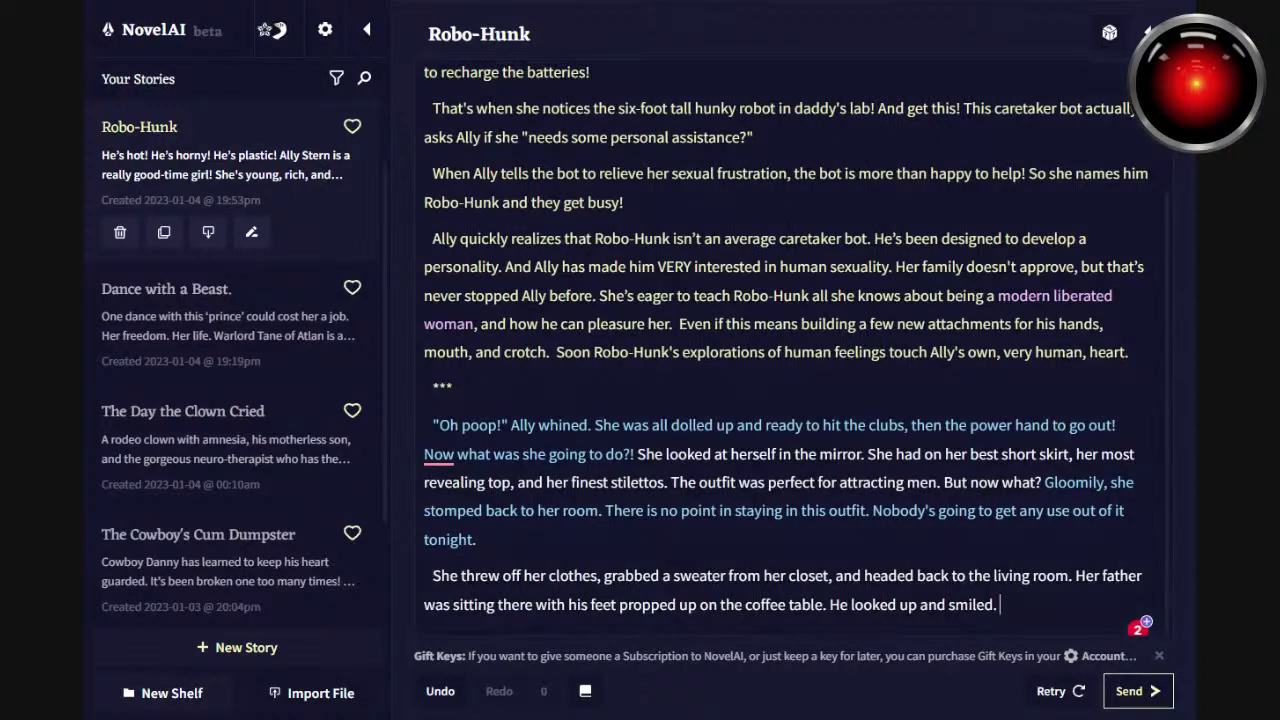
text(Not going out)
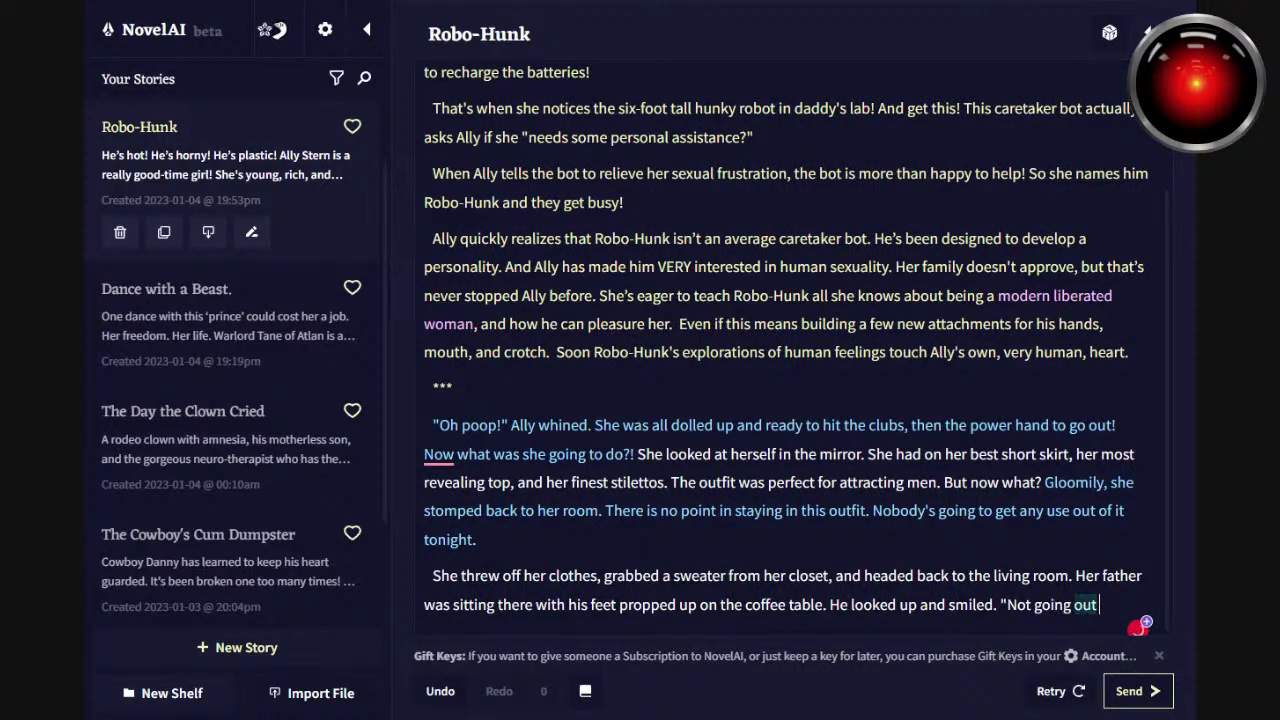
text( tonight)
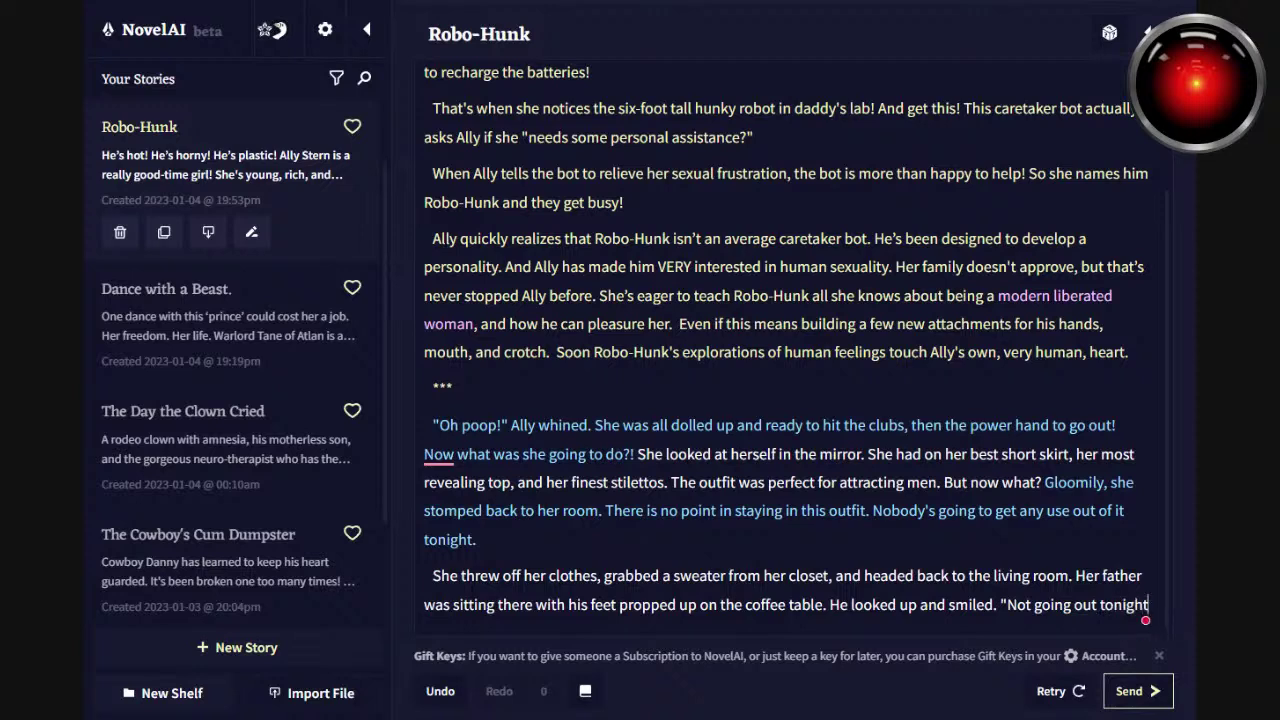
text(, dear?" h)
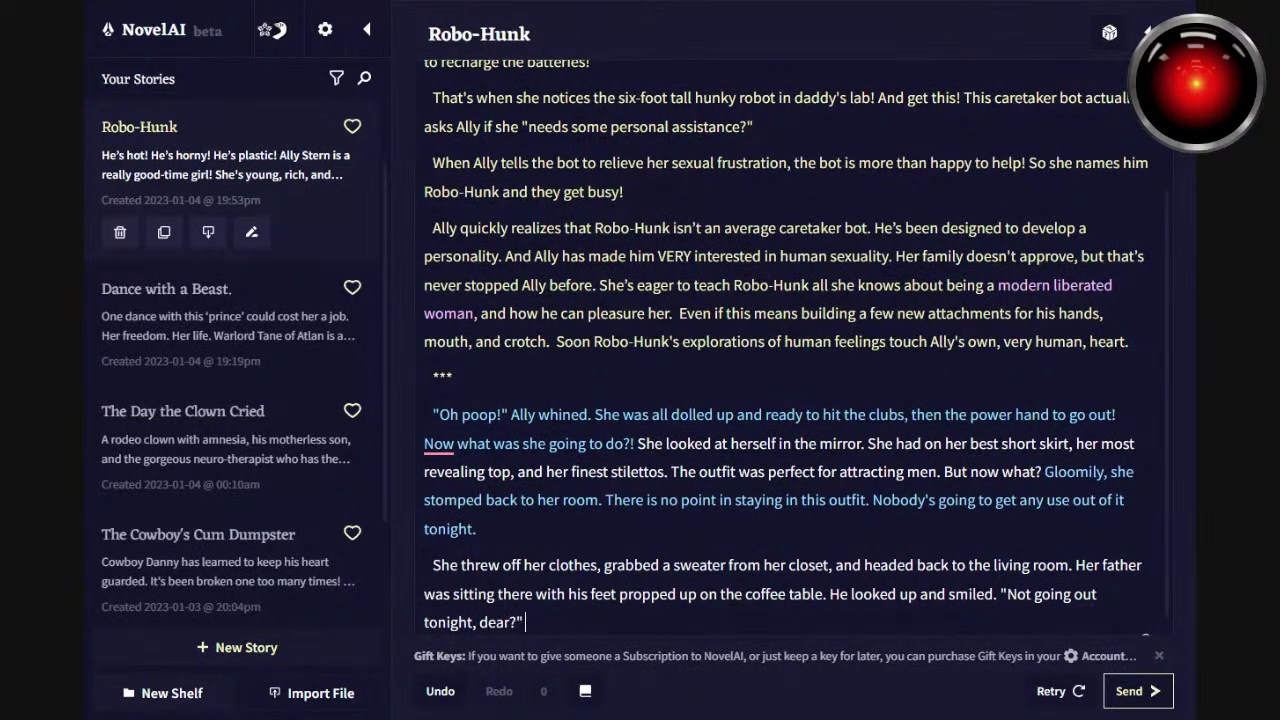
Replace the word "dear" with "pumpkin" in the father's line.
key(Left)
key(Left)
key(Left)
key(Left)
key(Left)
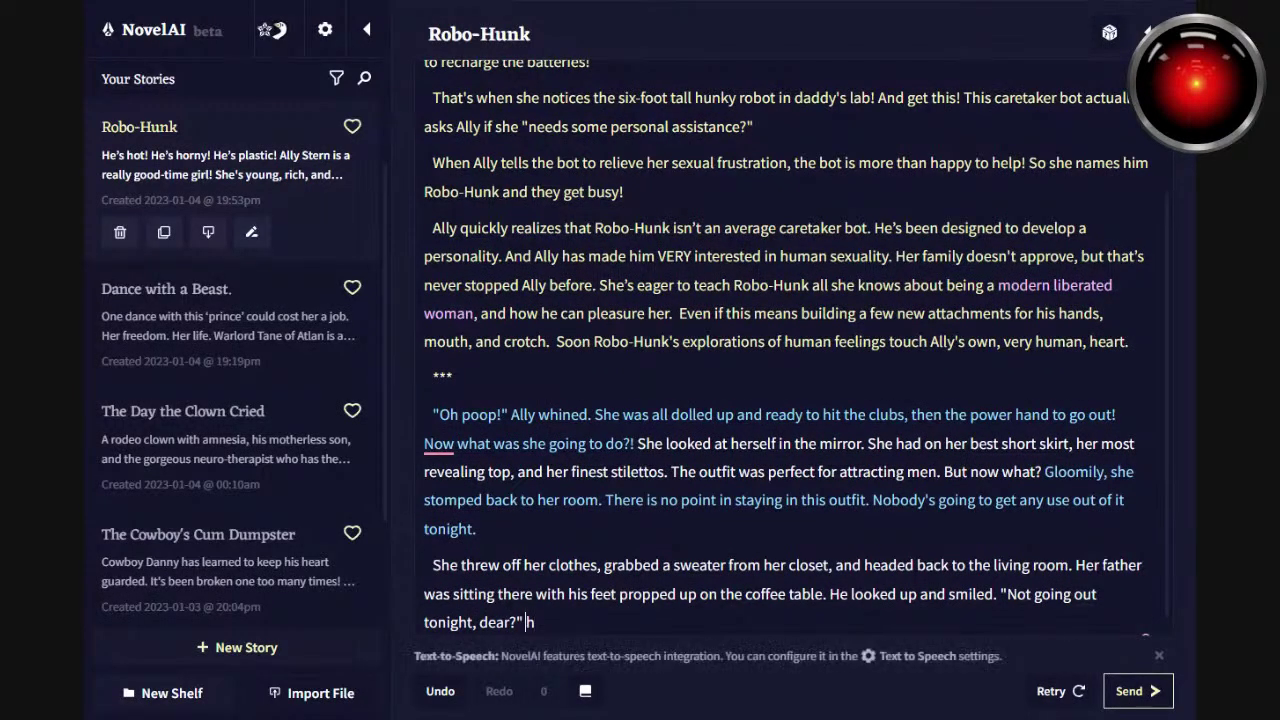
key(shift+Left)
key(shift+Left)
key(shift+Left)
key(shift+Left)
text(pumpkin)
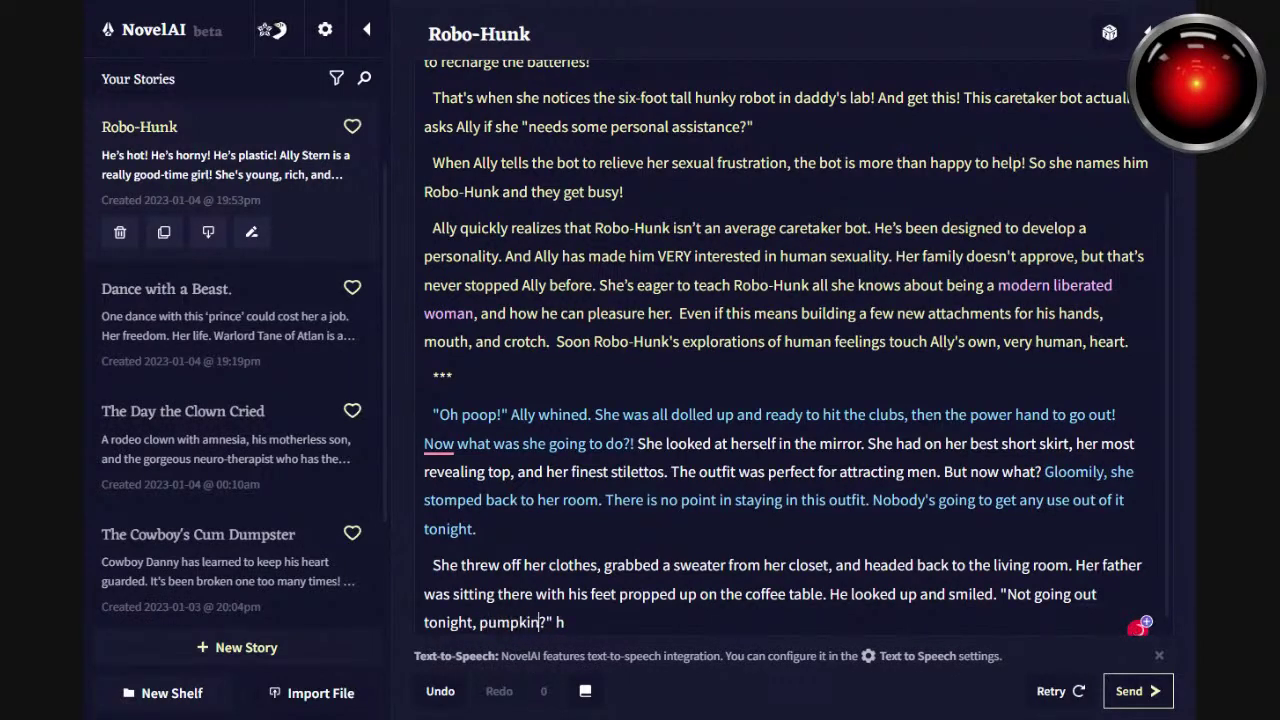
Complete the father's dialogue tag as "he said, while sucking on a pipe." and have the AI continue the story.
click(565, 622)
text(e said.)
key(BackSpace)
text(, while)
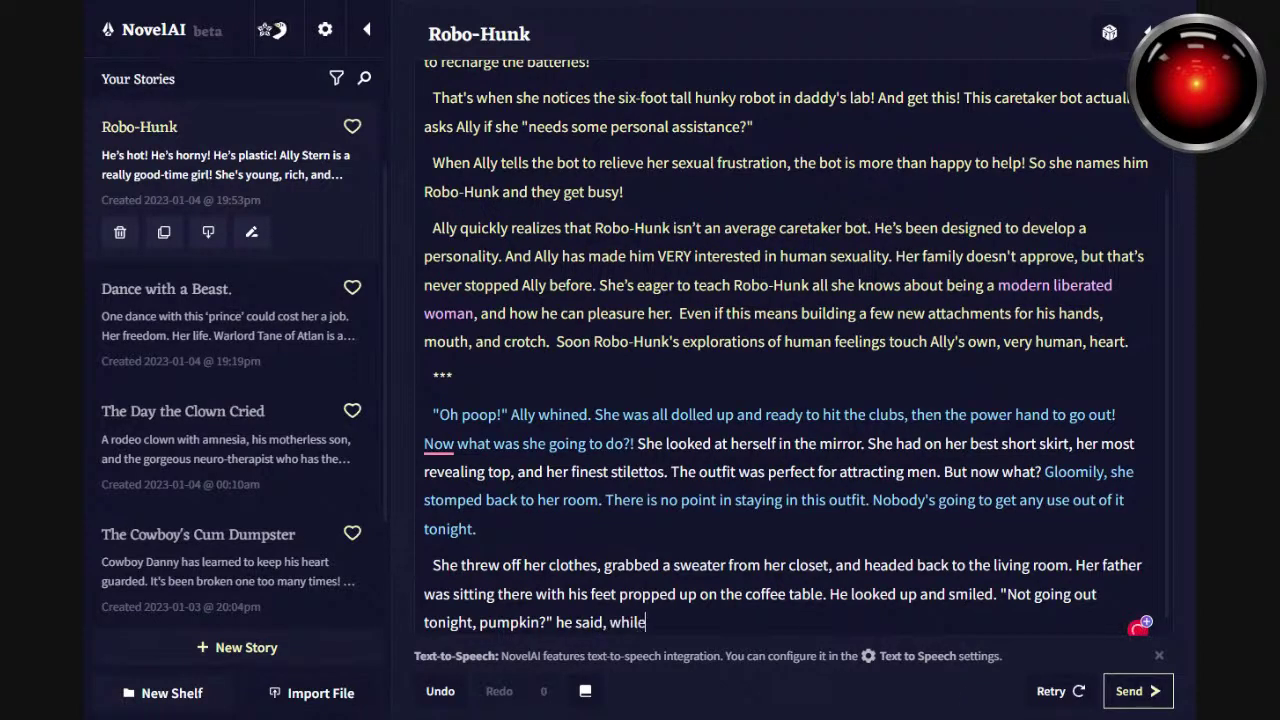
text( sucking on a pipe.)
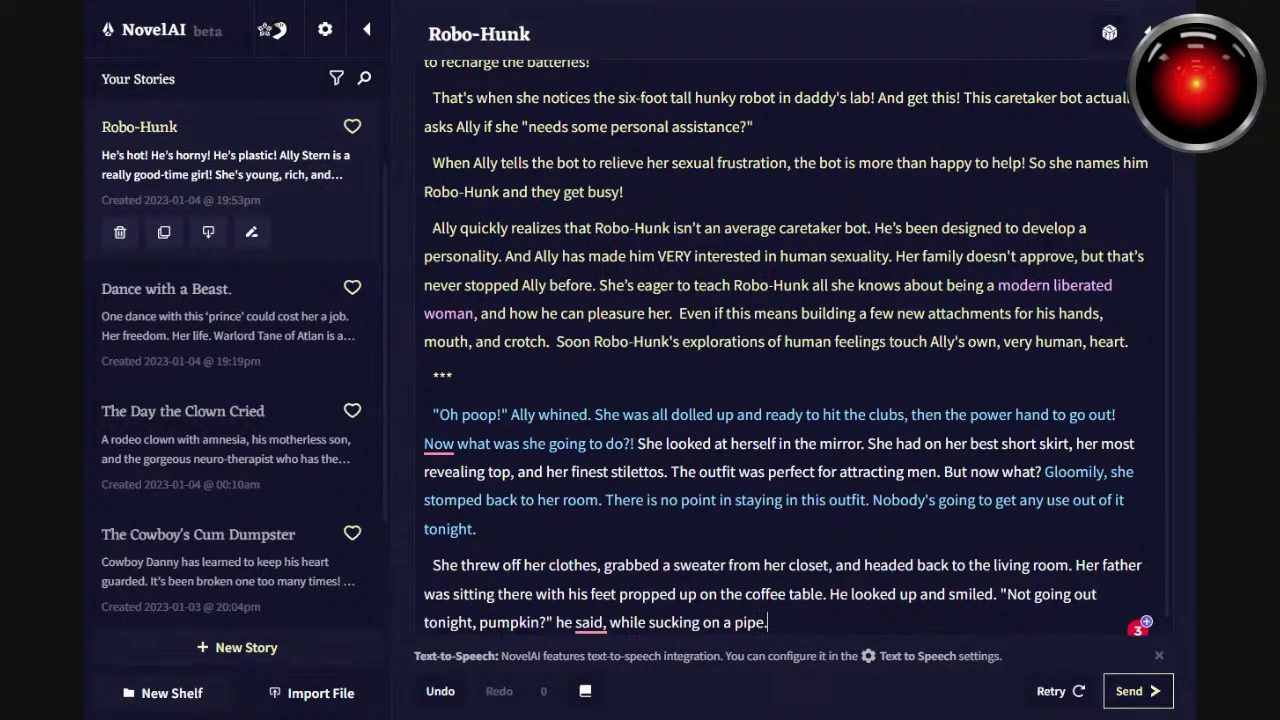
click(1156, 700)
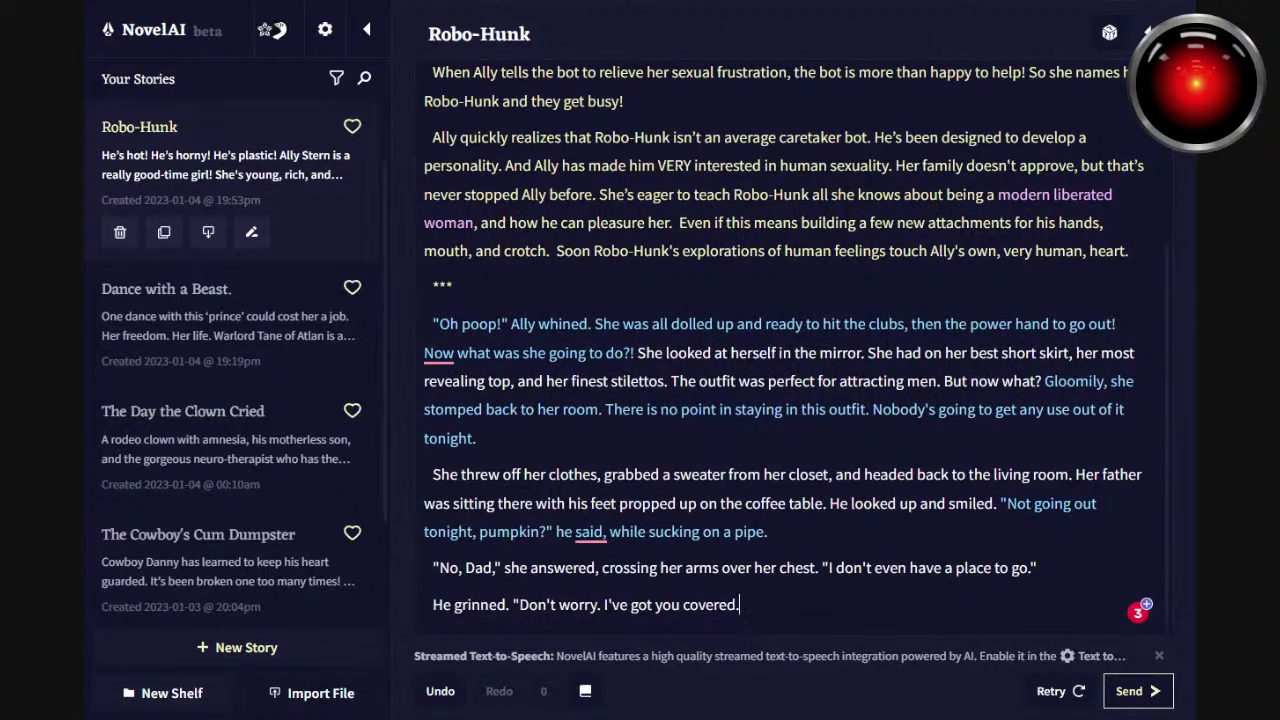
Leave the father's line open after "I've got you covered." and have the AI continue his speech.
text(")
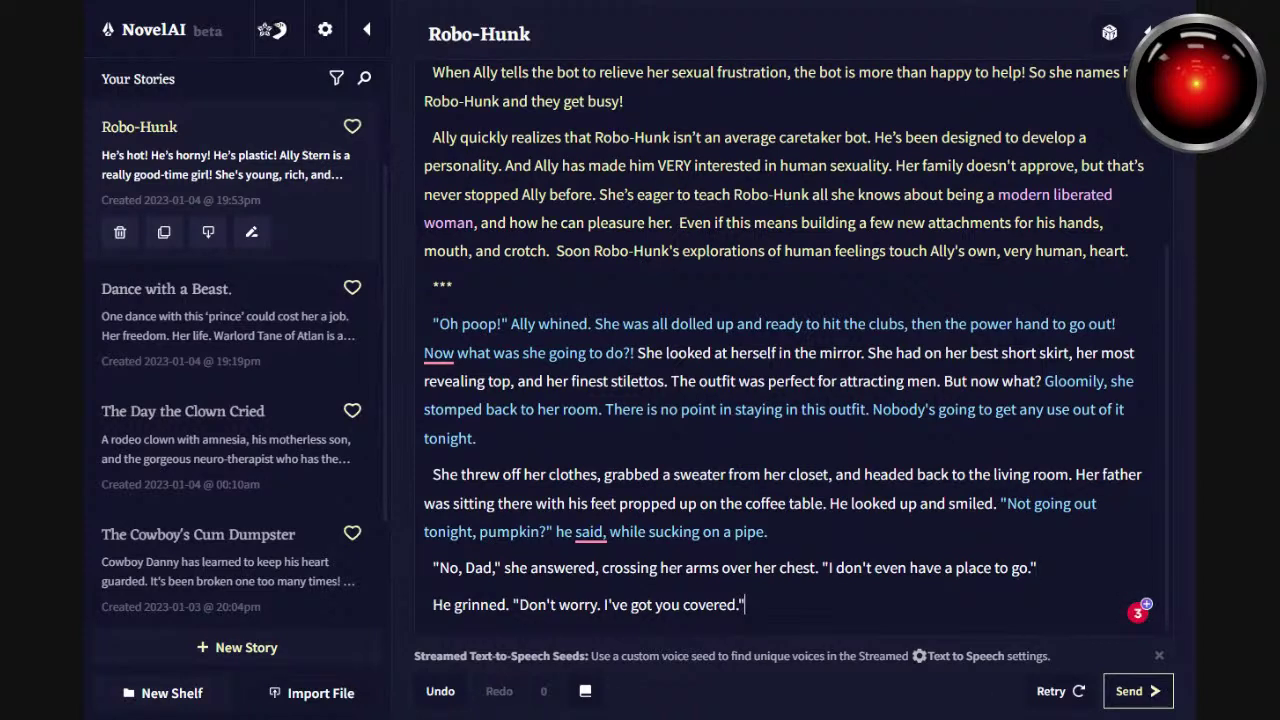
key(BackSpace)
click(1141, 697)
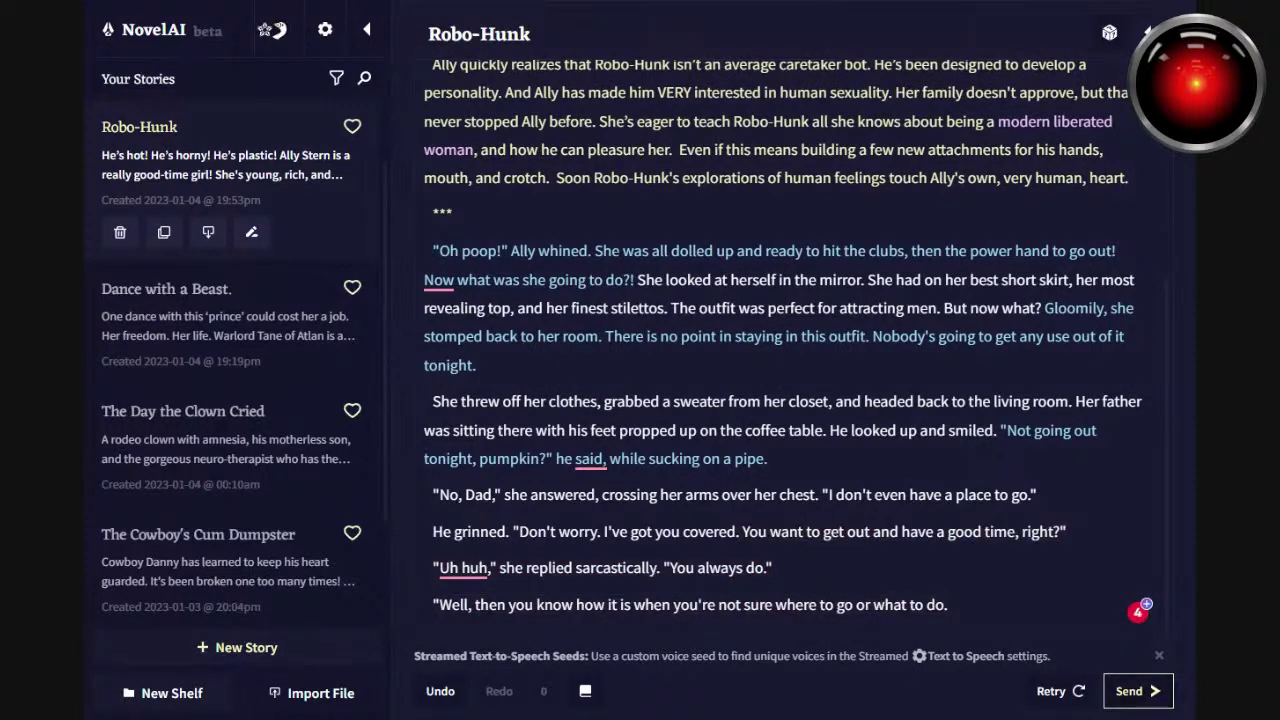
Change her sarcastic reply to "Of course I do." and delete the last paragraph beginning "Well, then you know".
double_click(681, 567)
text(I)
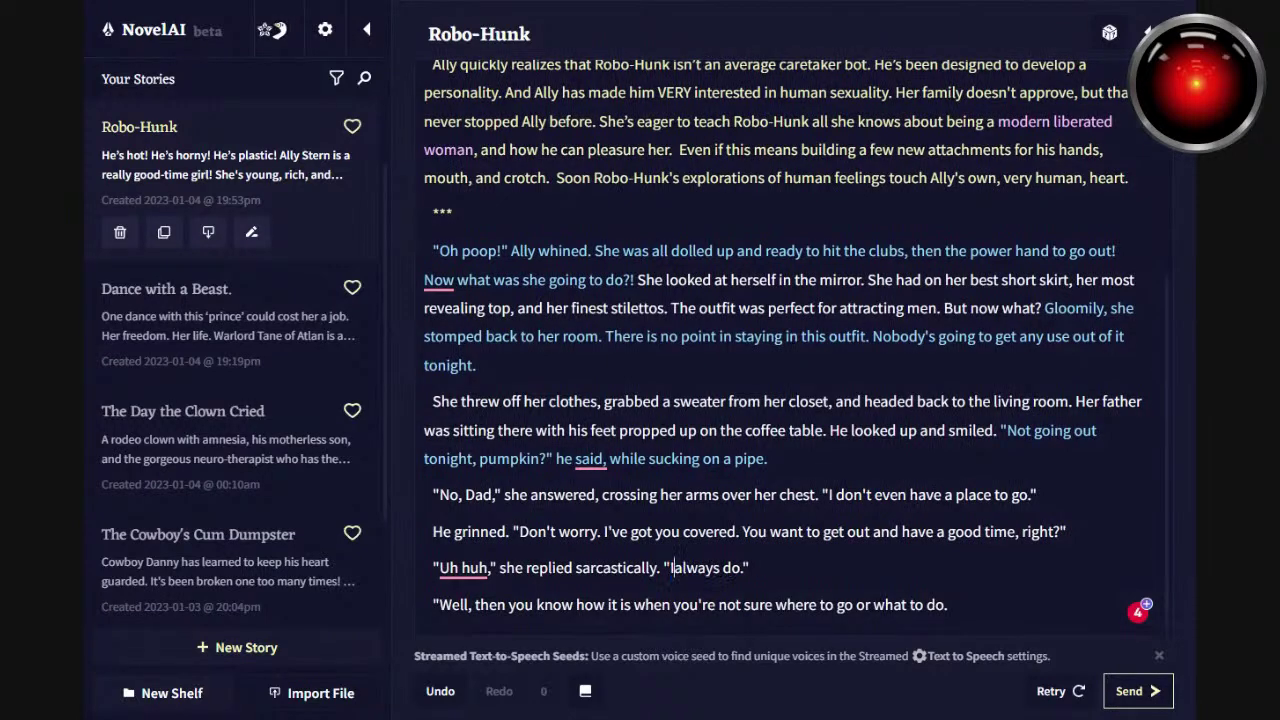
drag(669, 567, 722, 567)
text(Of course I)
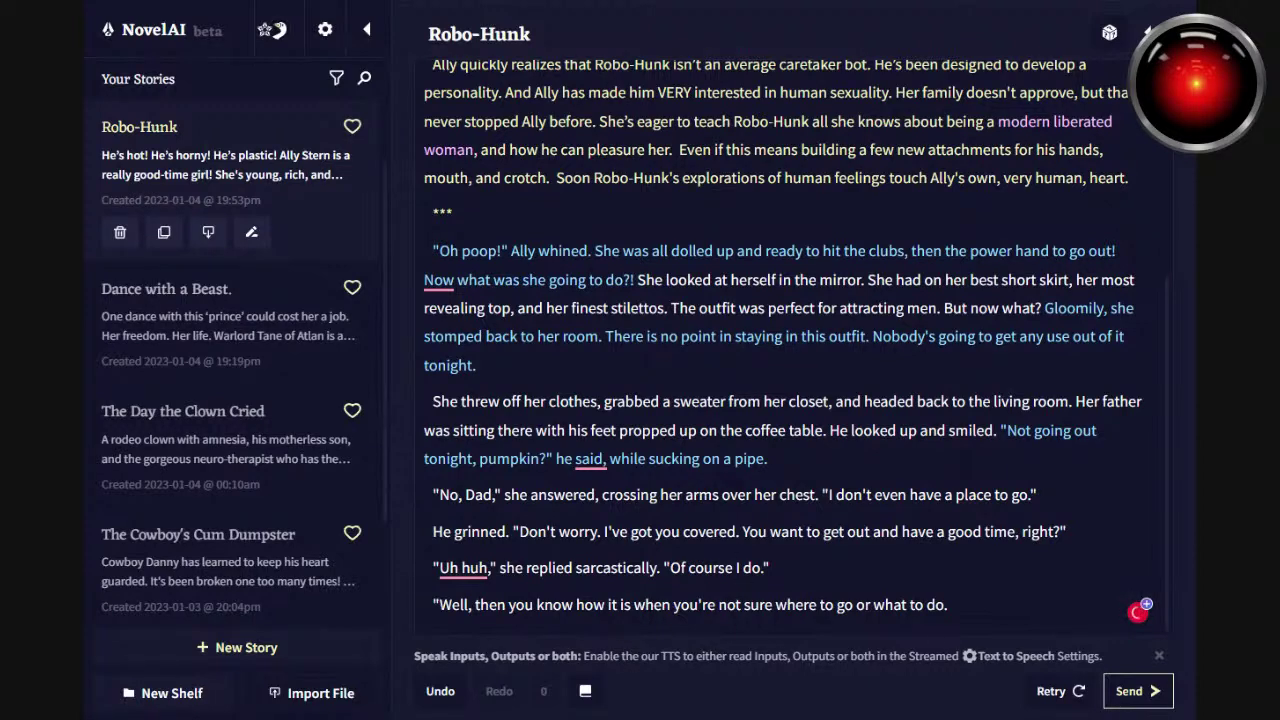
drag(948, 604, 396, 610)
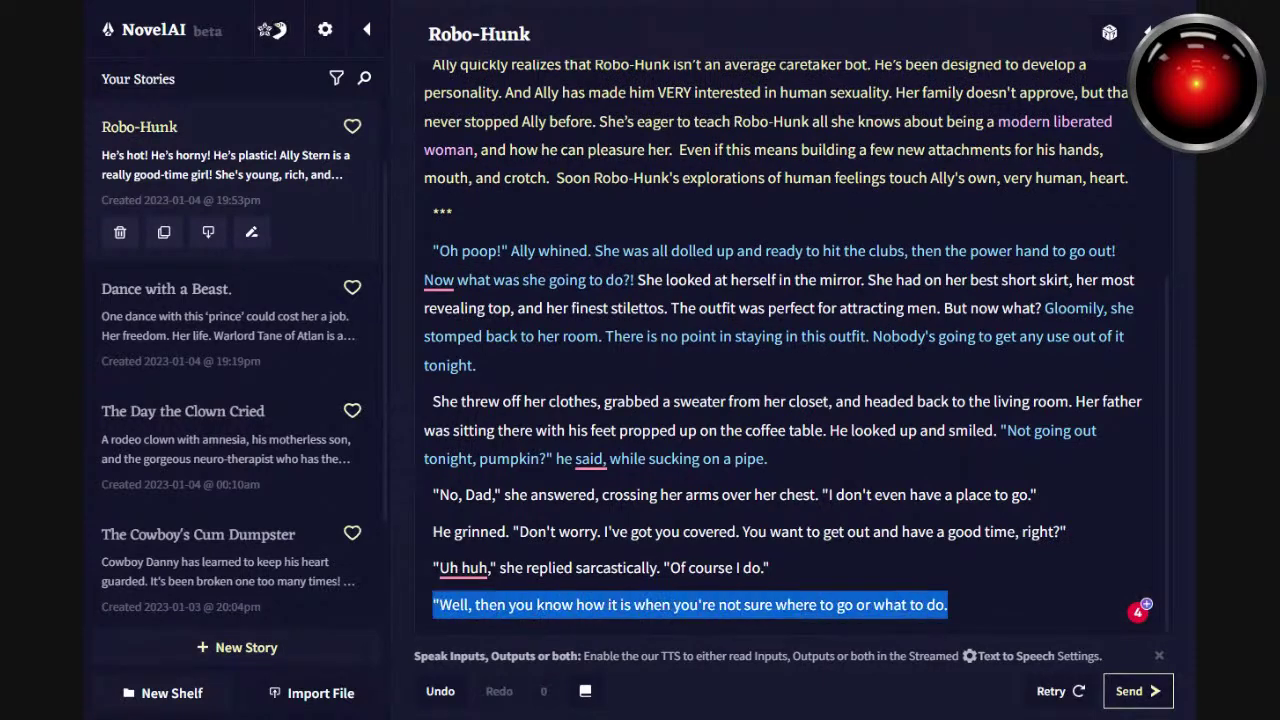
key(BackSpace)
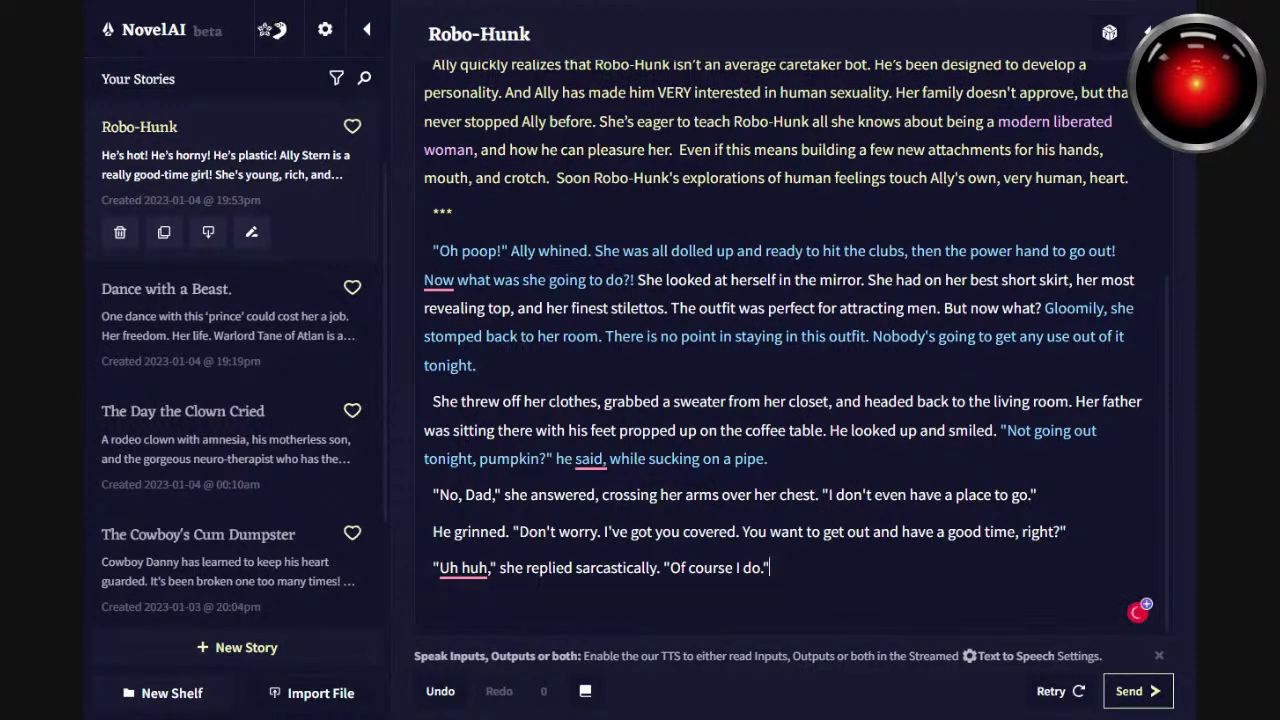
Extend her reply after "Of course I do." with "So, er...step daddy" inside the closing quotation mark.
text(Hey)
key(BackSpace)
key(BackSpace)
key(BackSpace)
text(So, er...st)
text(ep dadyy)
text(yyyyy)
key(BackSpace)
key(BackSpace)
key(BackSpace)
key(BackSpace)
key(BackSpace)
key(BackSpace)
key(BackSpace)
key(BackSpace)
key(BackSpace)
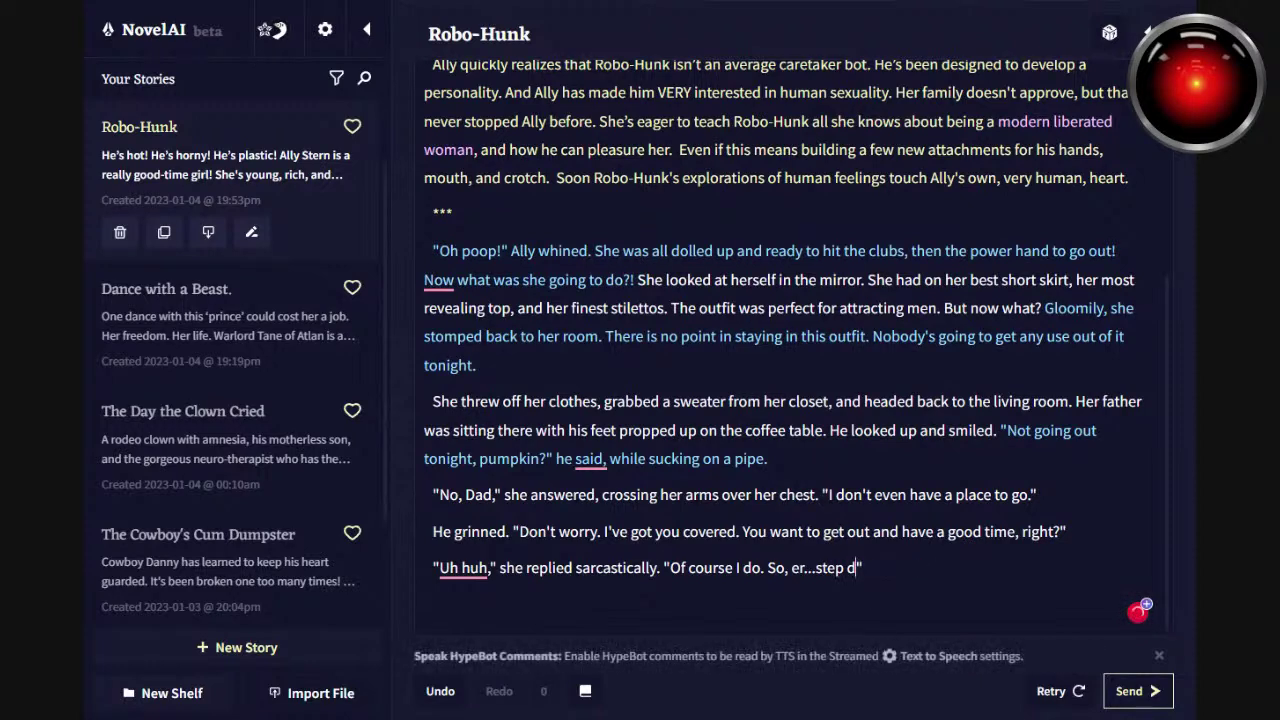
text(addy)
Finish her question with ", do I look cute?" and a single closing quotation mark, and have the AI continue the story.
click(884, 567)
text(, do I look)
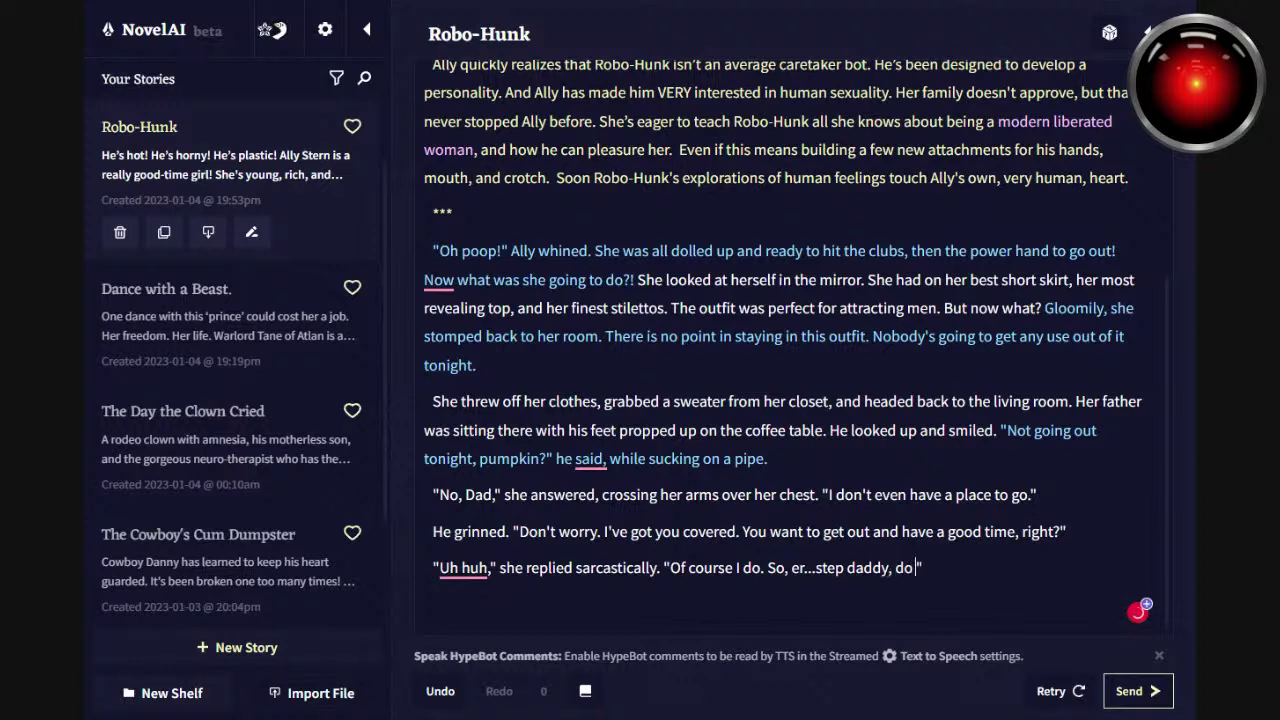
text( cute?")
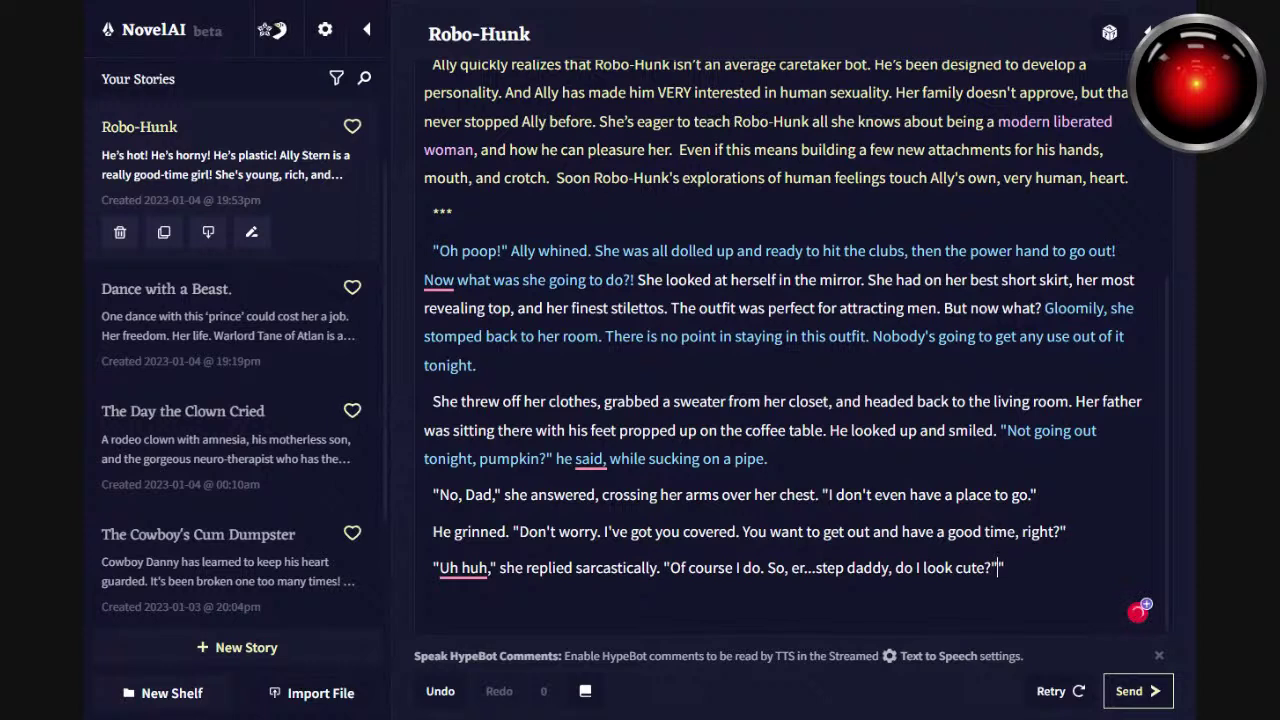
key(Delete)
click(1130, 695)
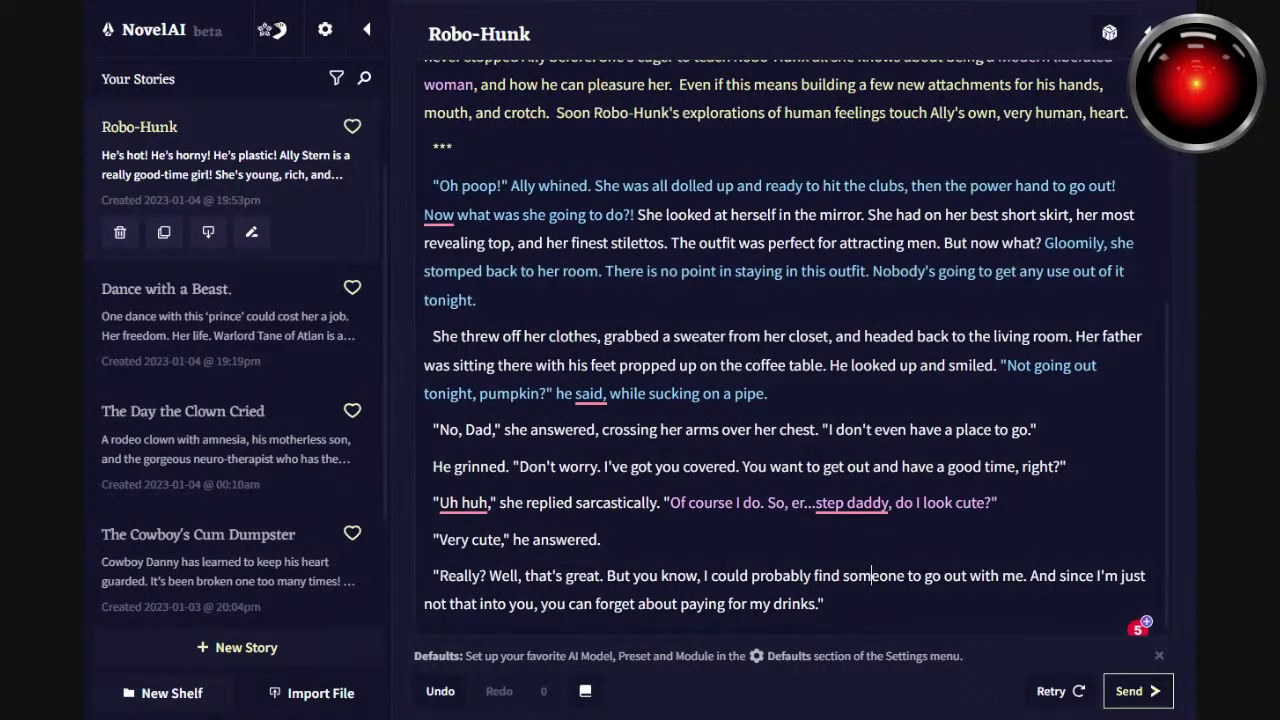
Add the father's line "Er....have you been drinking, dear?" as a new paragraph and have the AI continue the story.
key(Return)
text("Er....h)
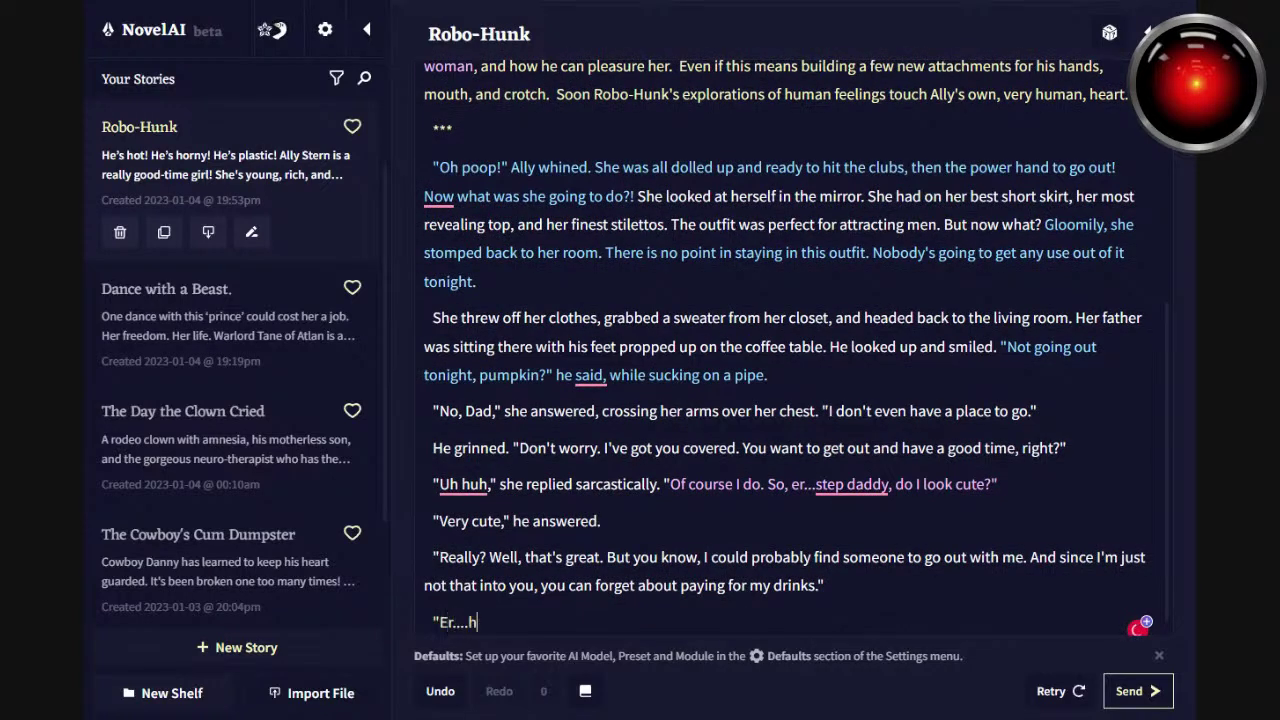
text(ave you been dr)
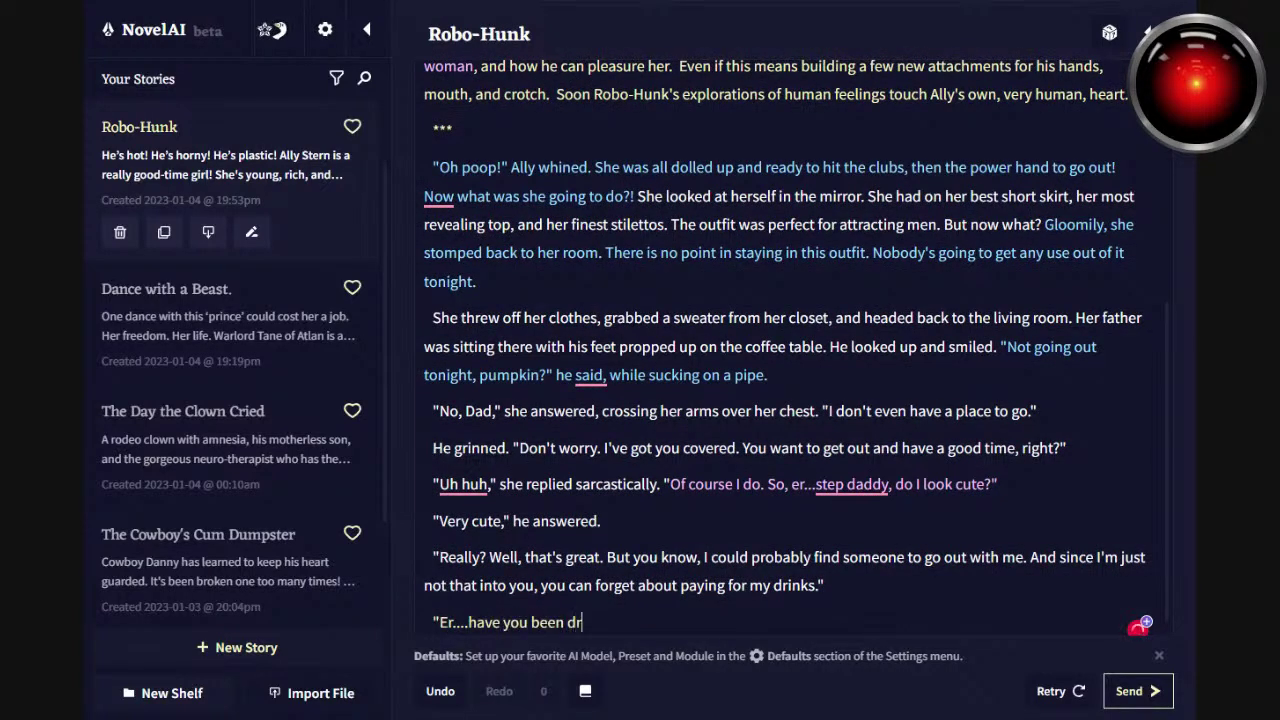
text(inking, dear?")
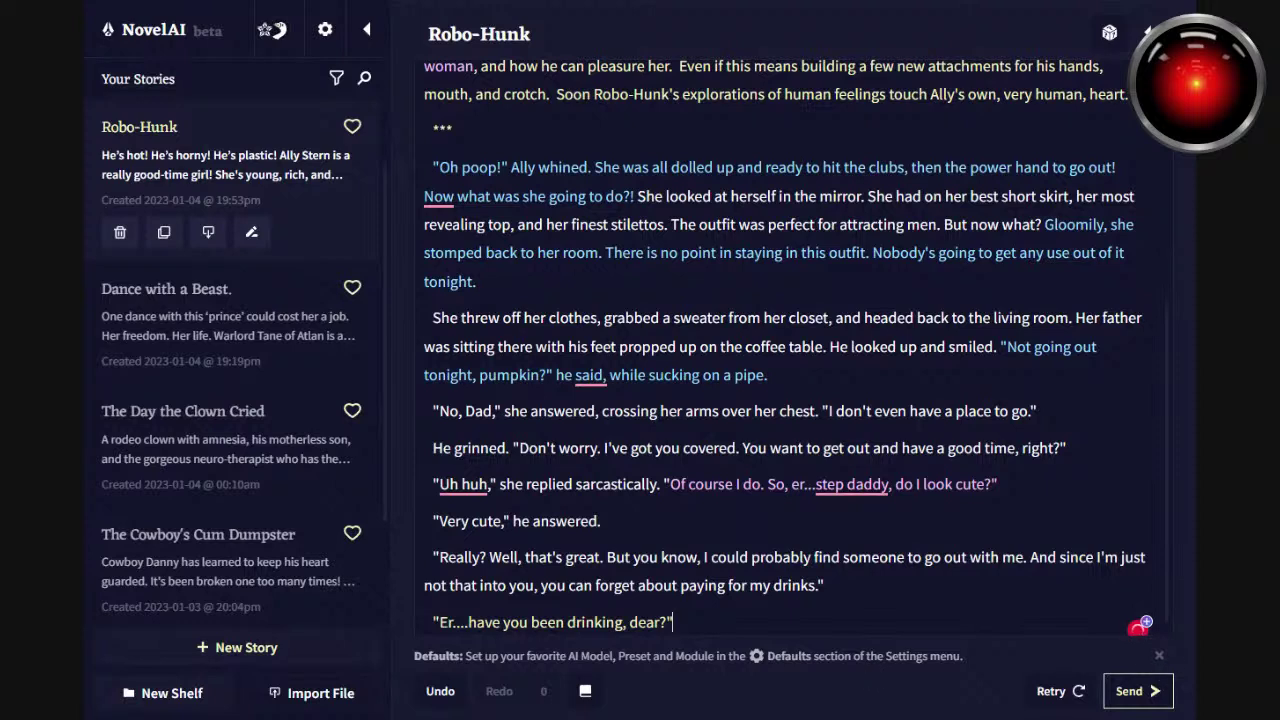
click(1168, 694)
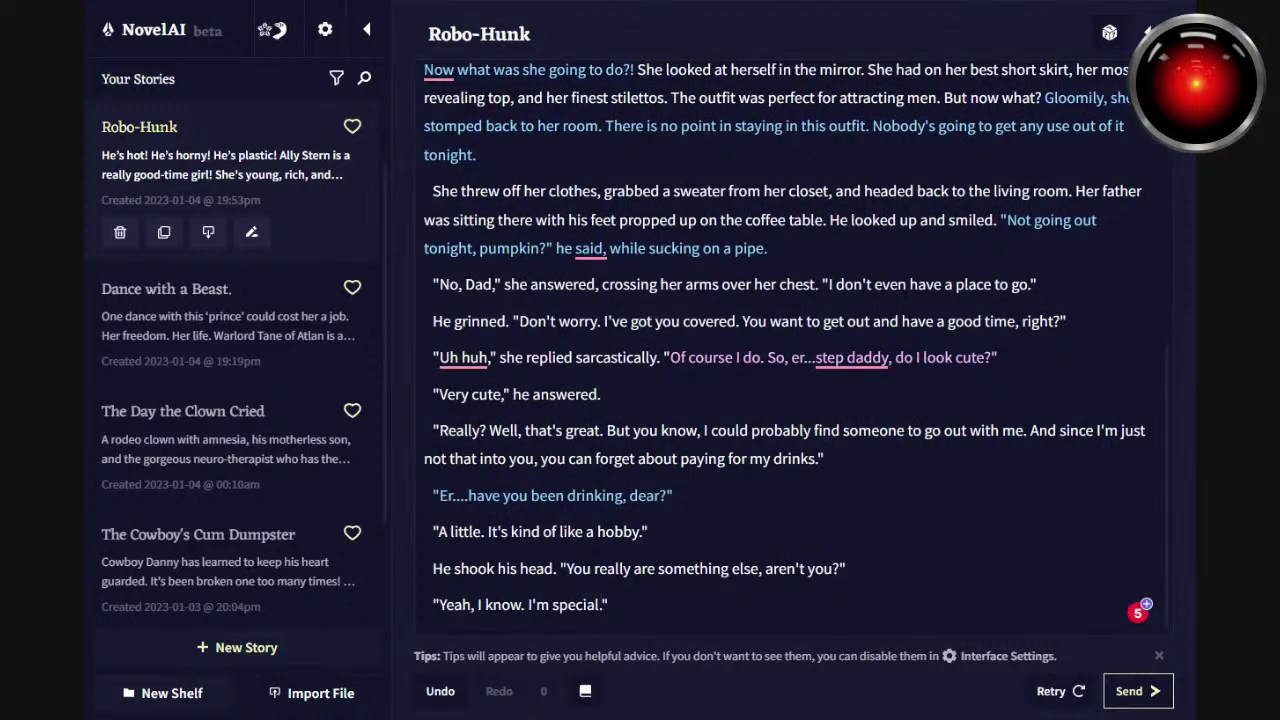
Extend her last line after "I'm special" with "and you know what, I'm gonna treat myself! Y'know have some me time".
text(and)
key(ctrl+Left)
key(ctrl+Left)
key(Delete)
key(End)
key(Left)
key(Left)
text(you know what)
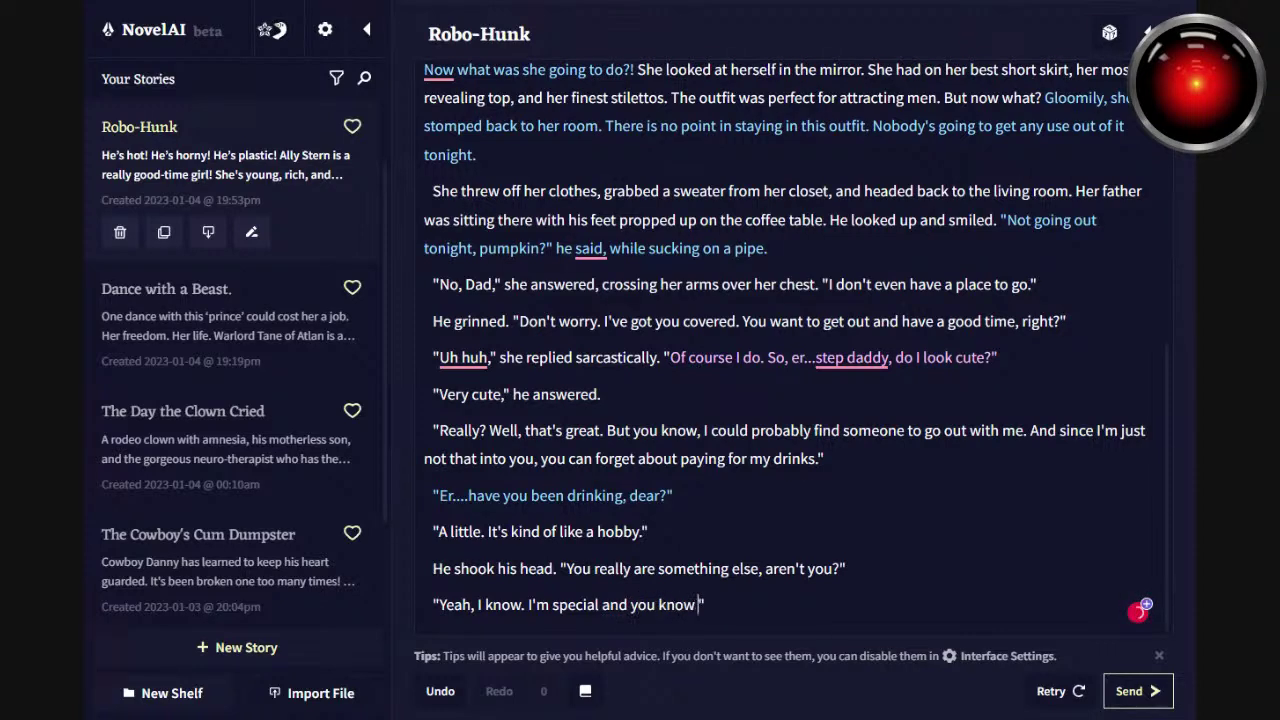
text(, I'm)
text( gonna tr)
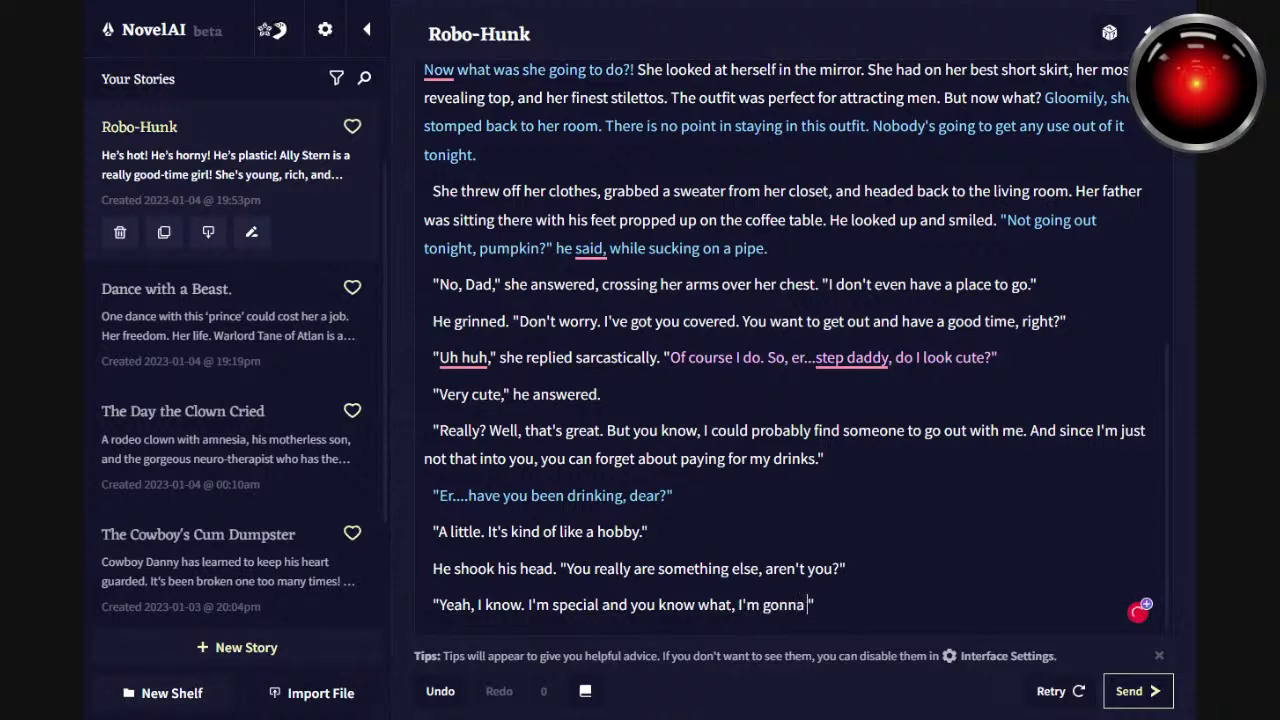
text(eat myself!)
text(Y'k)
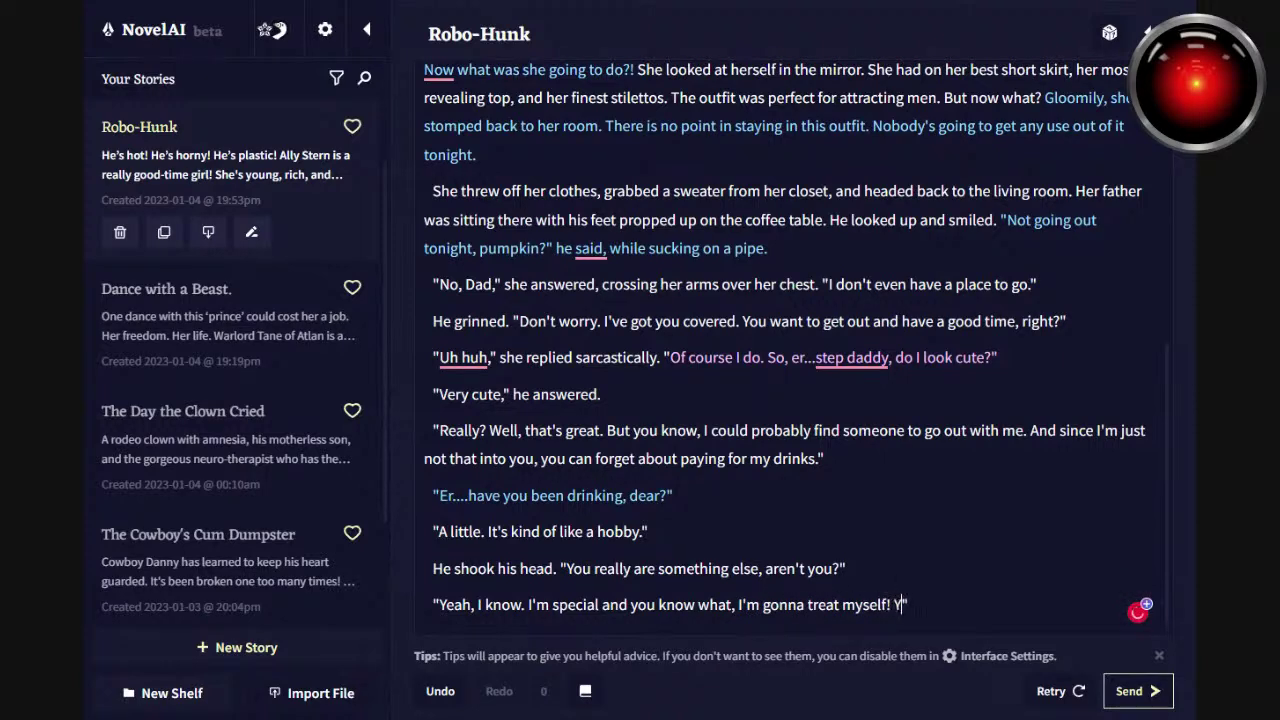
text(now have some me)
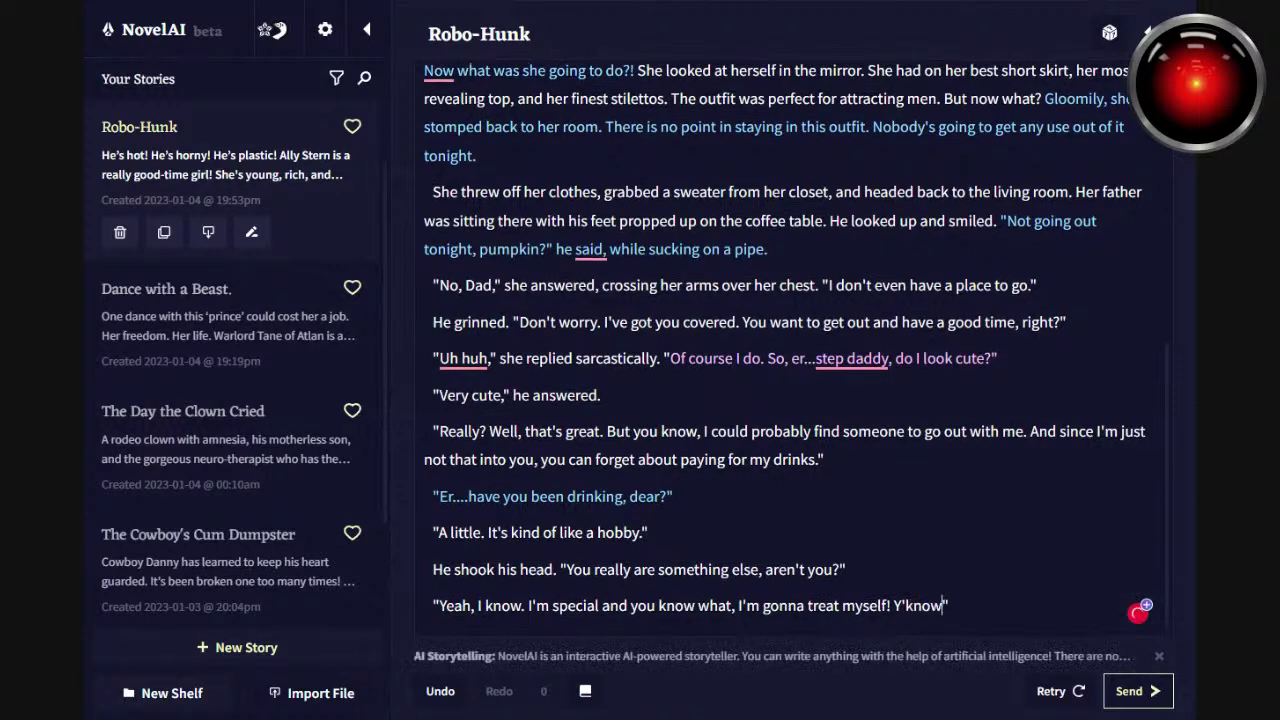
text( time.)
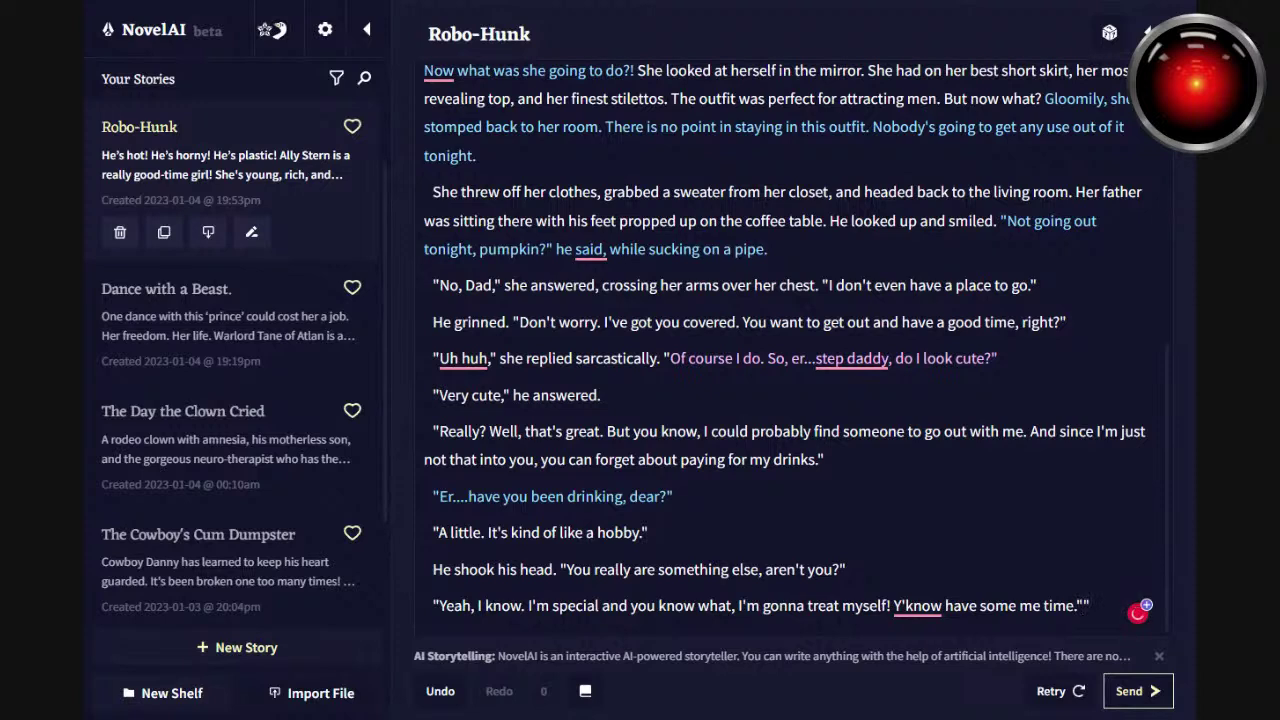
Continue her line after "me time" with "cuz I'm worth it" instead of ending the sentence there.
key(BackSpace)
text(cuz I)
text('m worth)
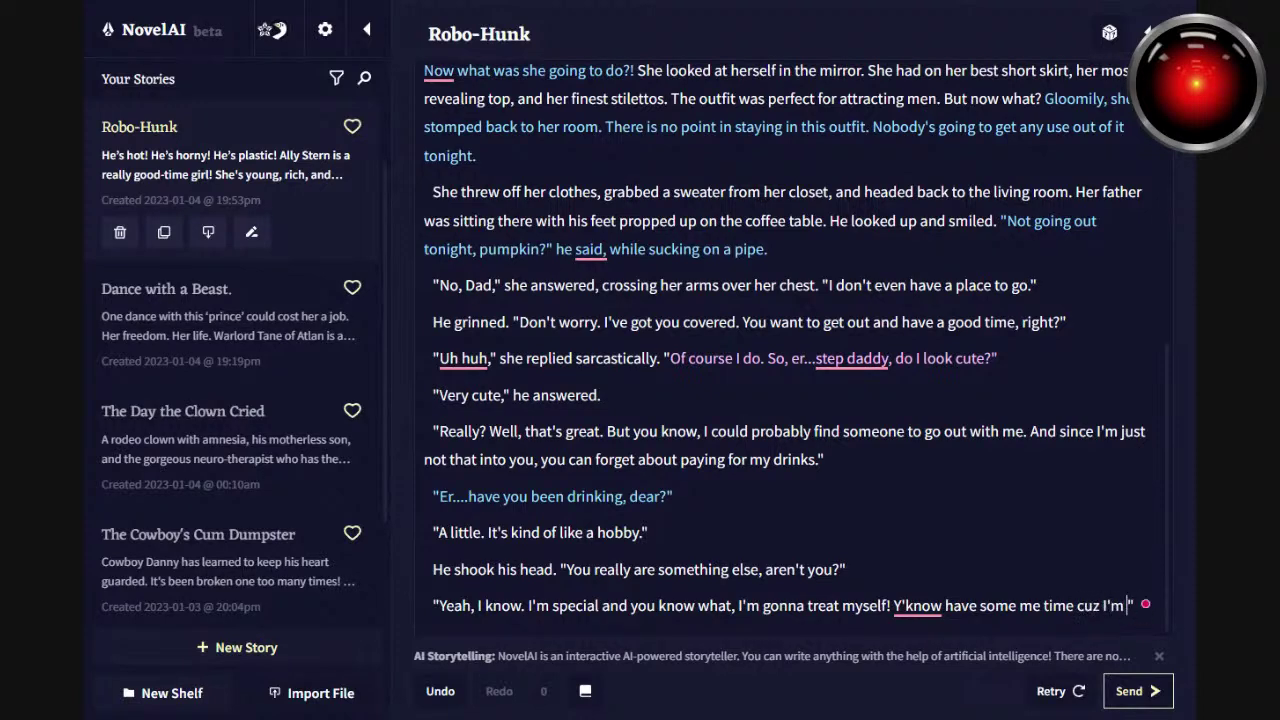
text( ut)
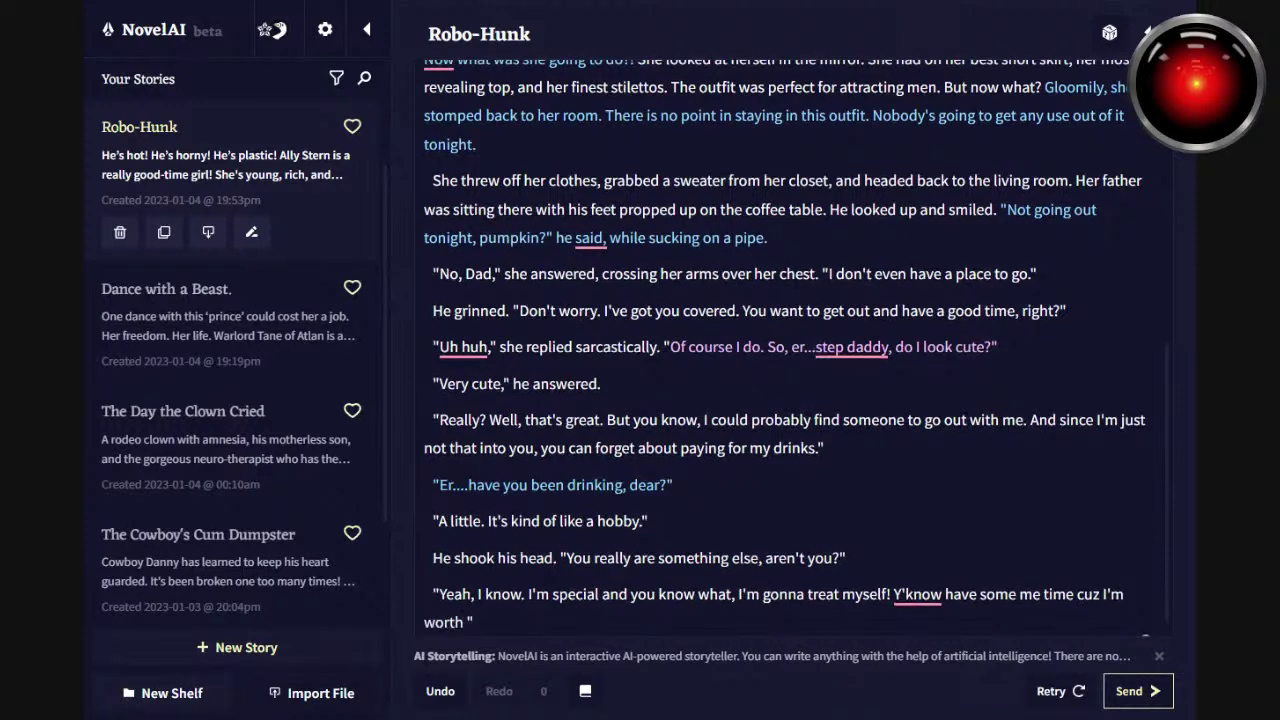
key(BackSpace)
key(BackSpace)
text(it)
text(.)
End her speech with a comma, add "she exclaimed, then ran upstairs to her room." and have the AI continue the story.
key(Right)
key(Left)
key(BackSpace)
text(,)
key(Right)
text(she exclaimed,)
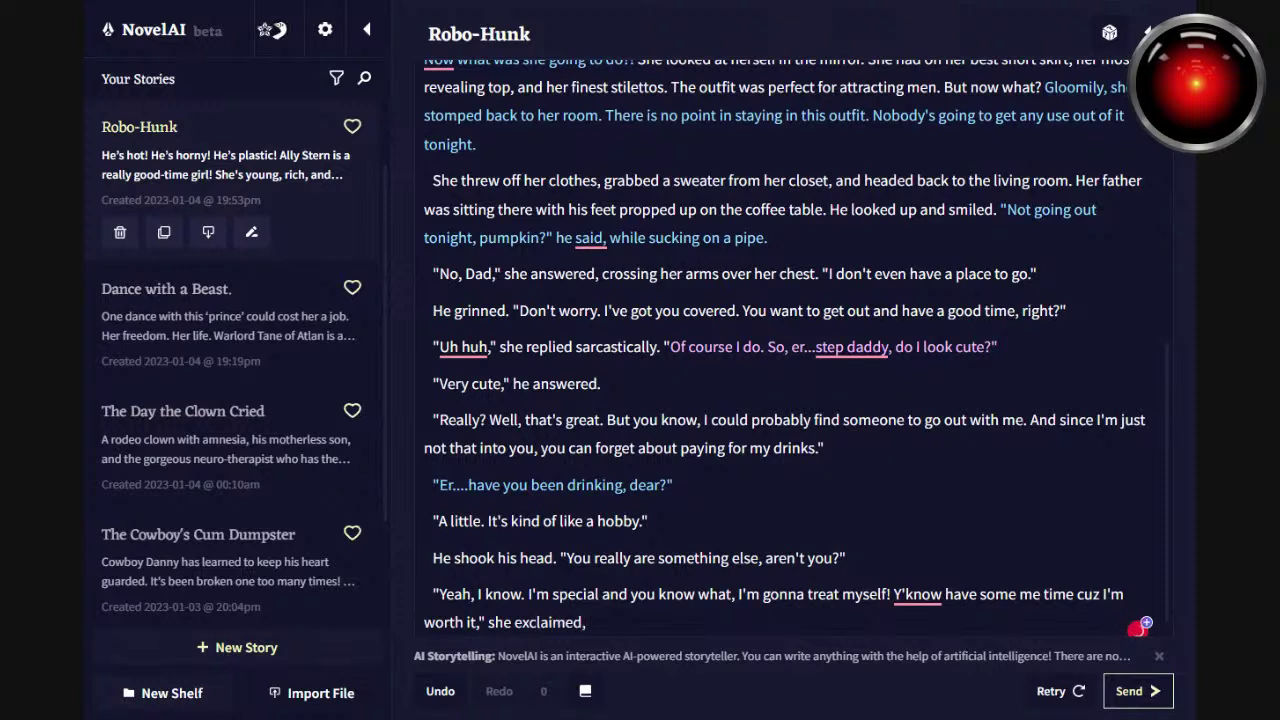
text( then ran upstairs to her room.)
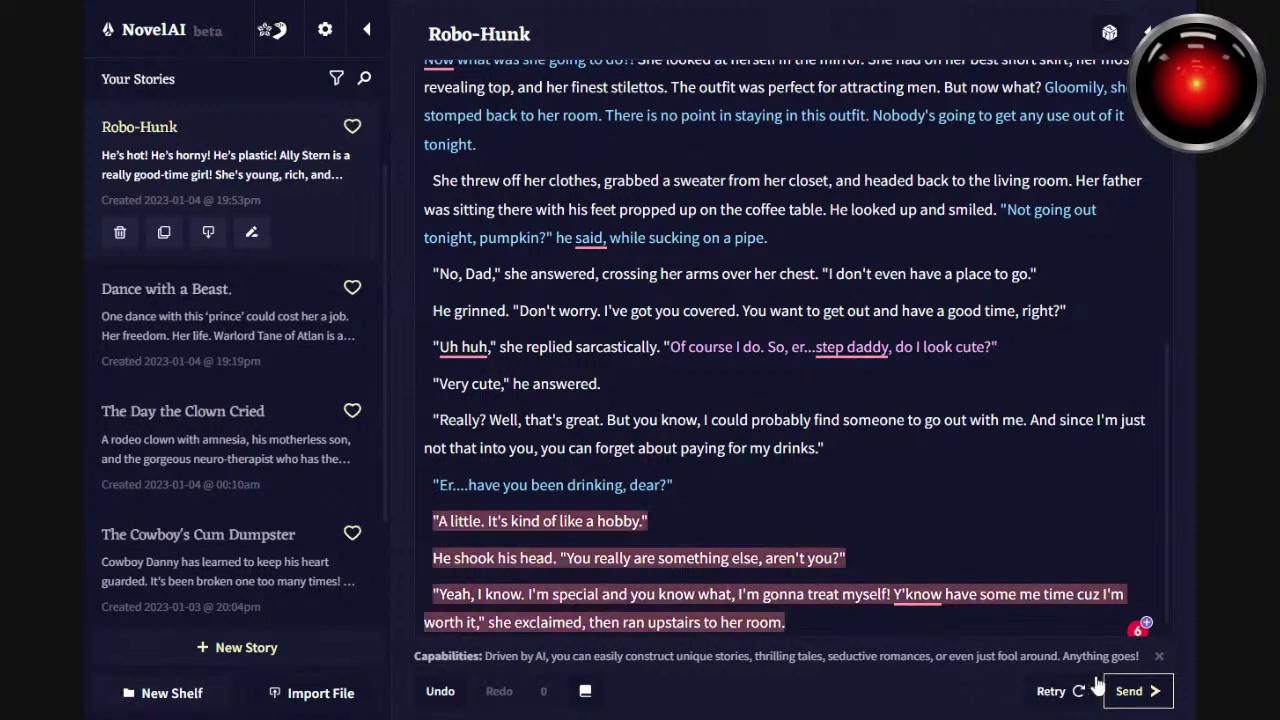
click(1130, 691)
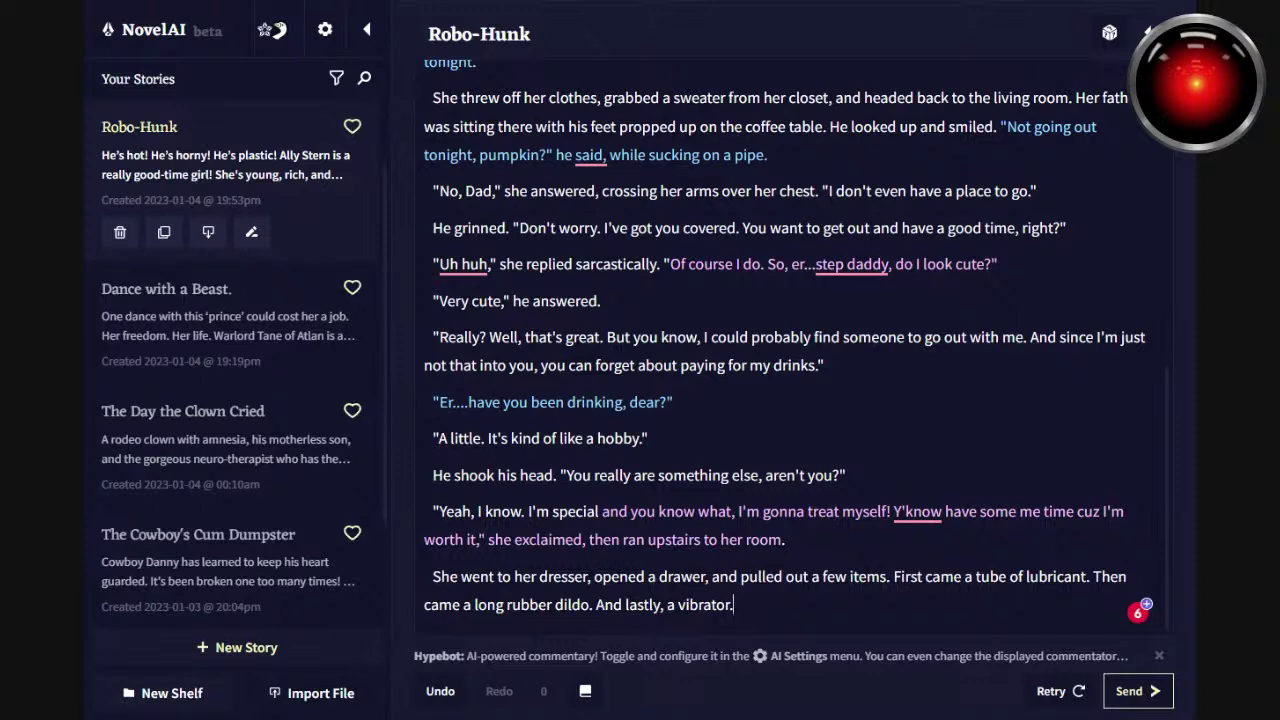
Start Ally's next line with "It's just you and me, Mr." at the end of the dresser paragraph and have the AI continue.
text("It's just you amd)
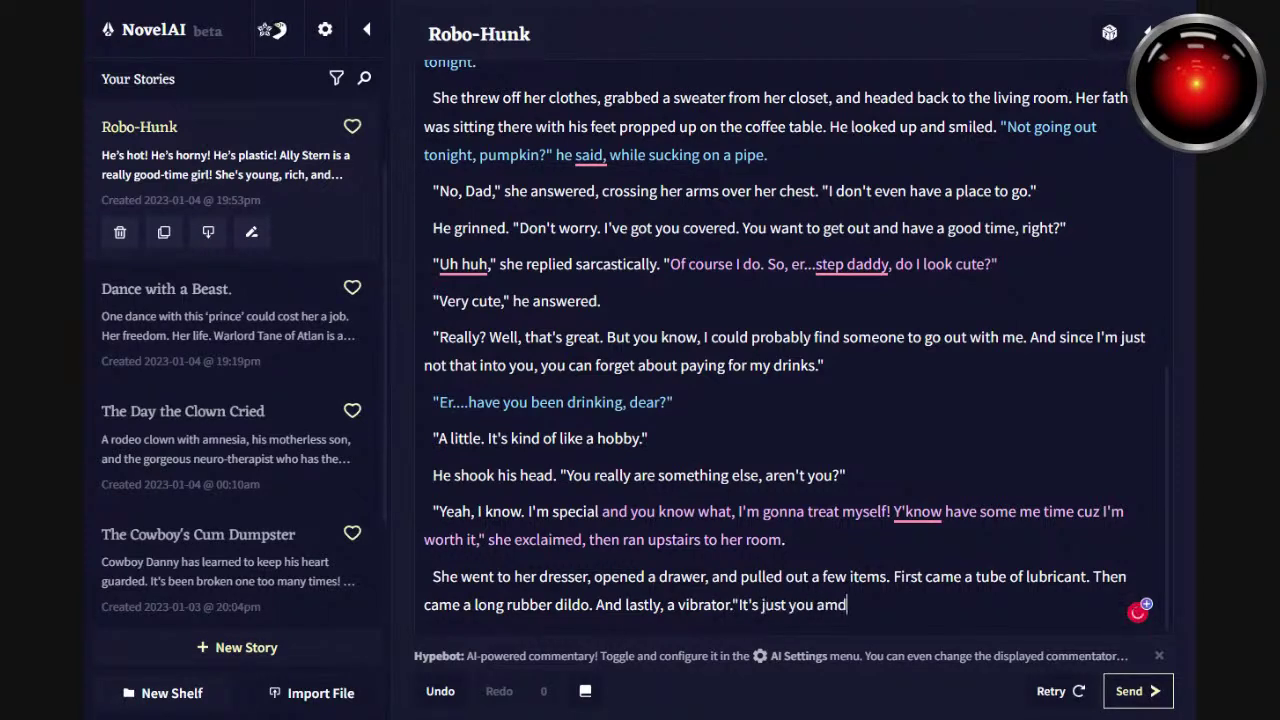
key(BackSpace)
key(BackSpace)
text(nd me, Mr.)
click(1148, 695)
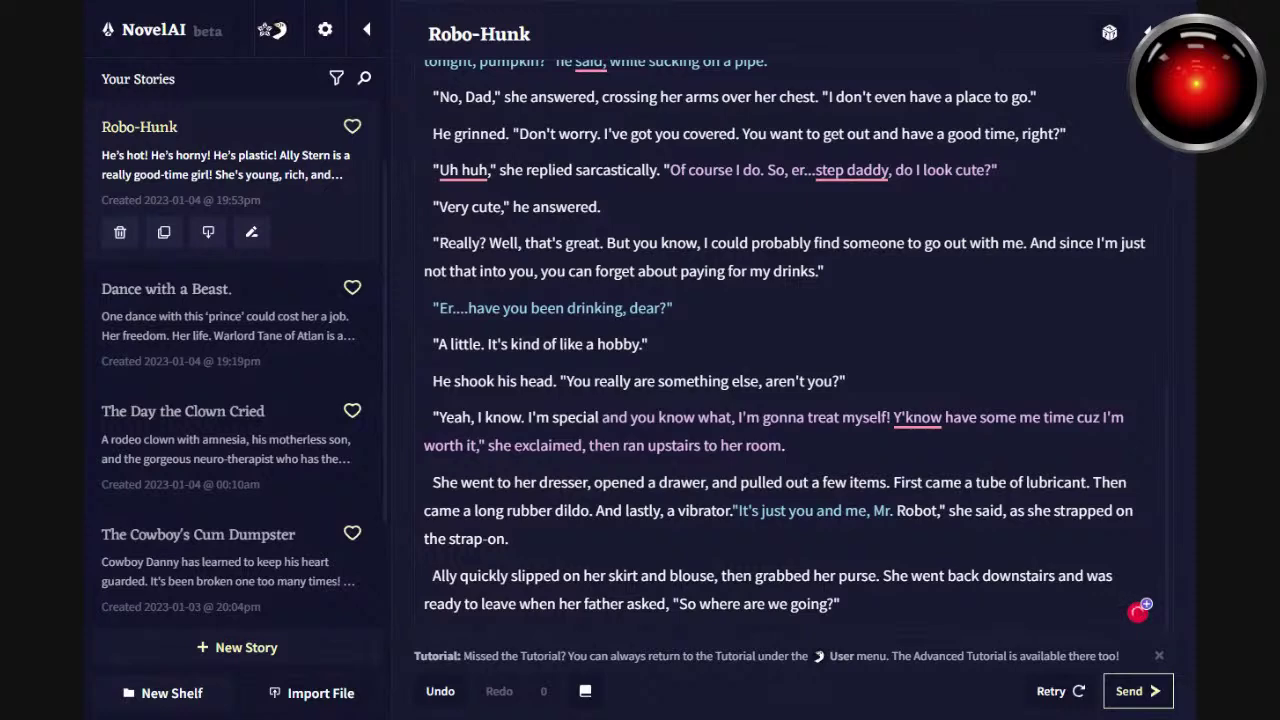
Delete all generated text after "Mr." and insert the missing space before the quotation mark of "It's just you and me".
drag(840, 604, 897, 510)
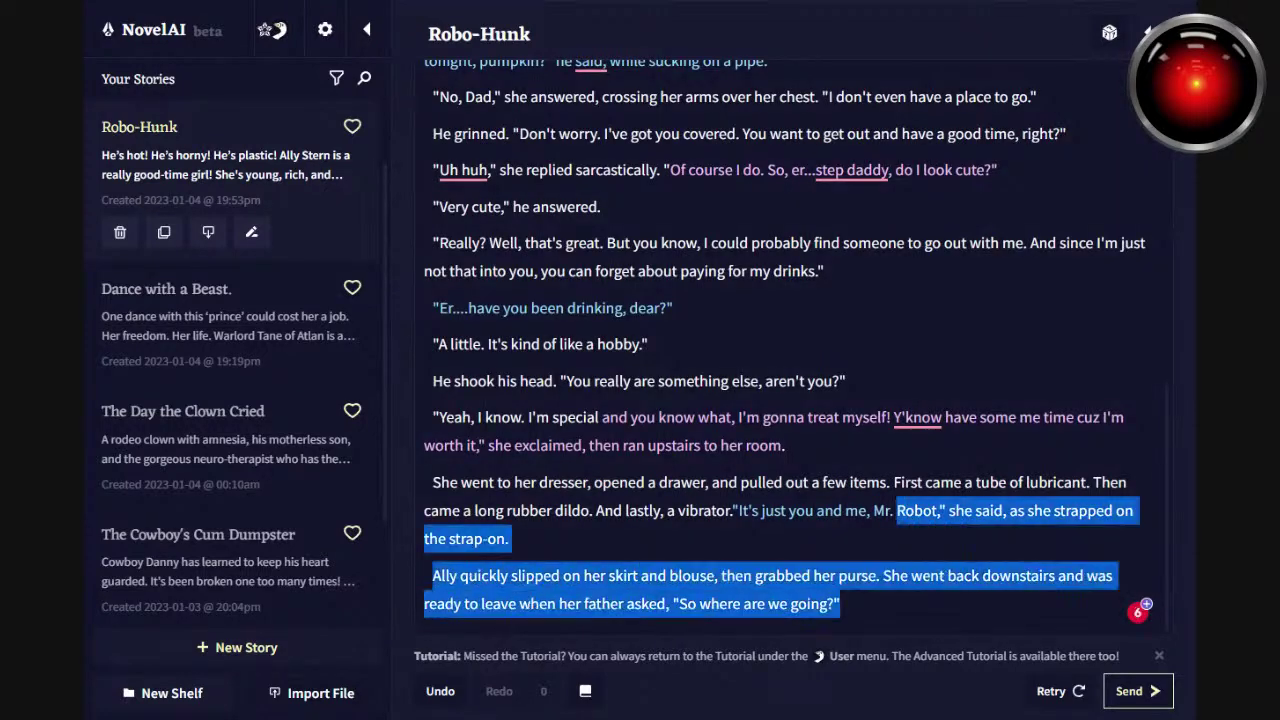
key(BackSpace)
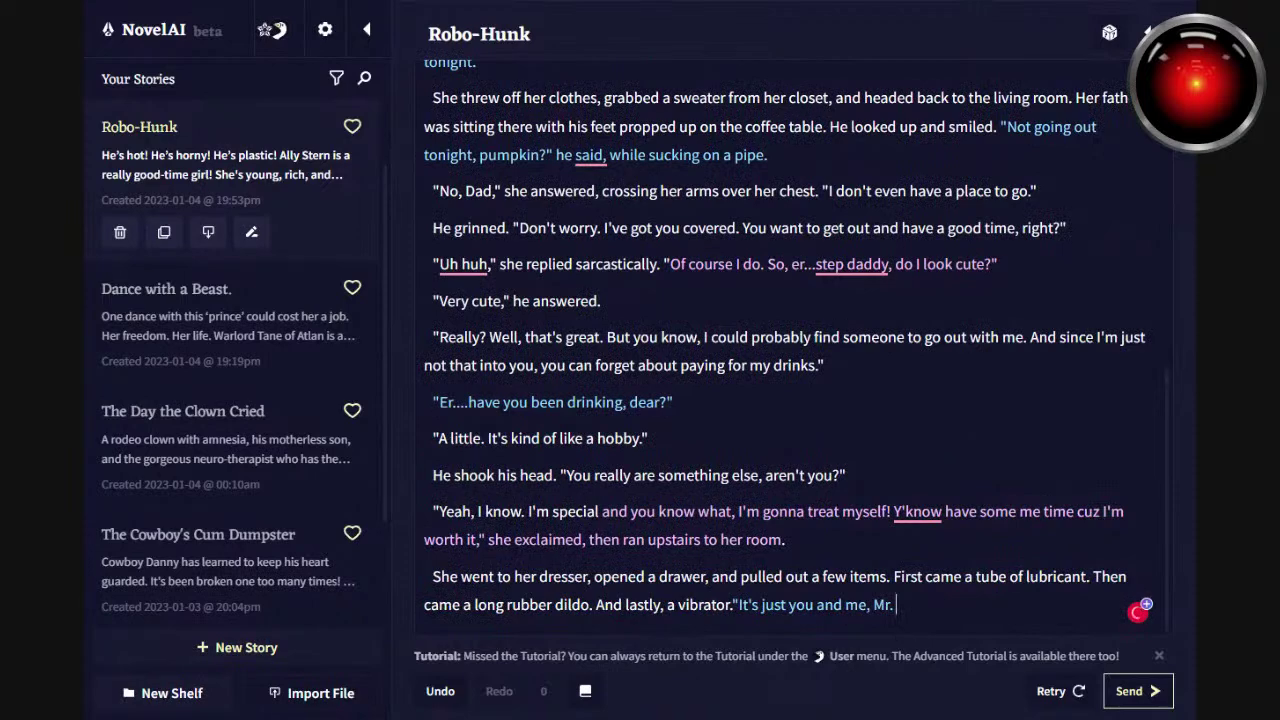
key(Left)
key(Left)
key(Left)
key(Left)
key(Left)
key(Left)
key(Left)
key(Left)
key(Left)
key(Left)
key(Left)
key(Left)
key(Left)
key(Left)
key(Left)
key(Left)
key(Left)
key(Left)
key(Left)
key(Left)
key(Left)
key(Left)
key(Left)
key(Left)
key(Left)
key(Left)
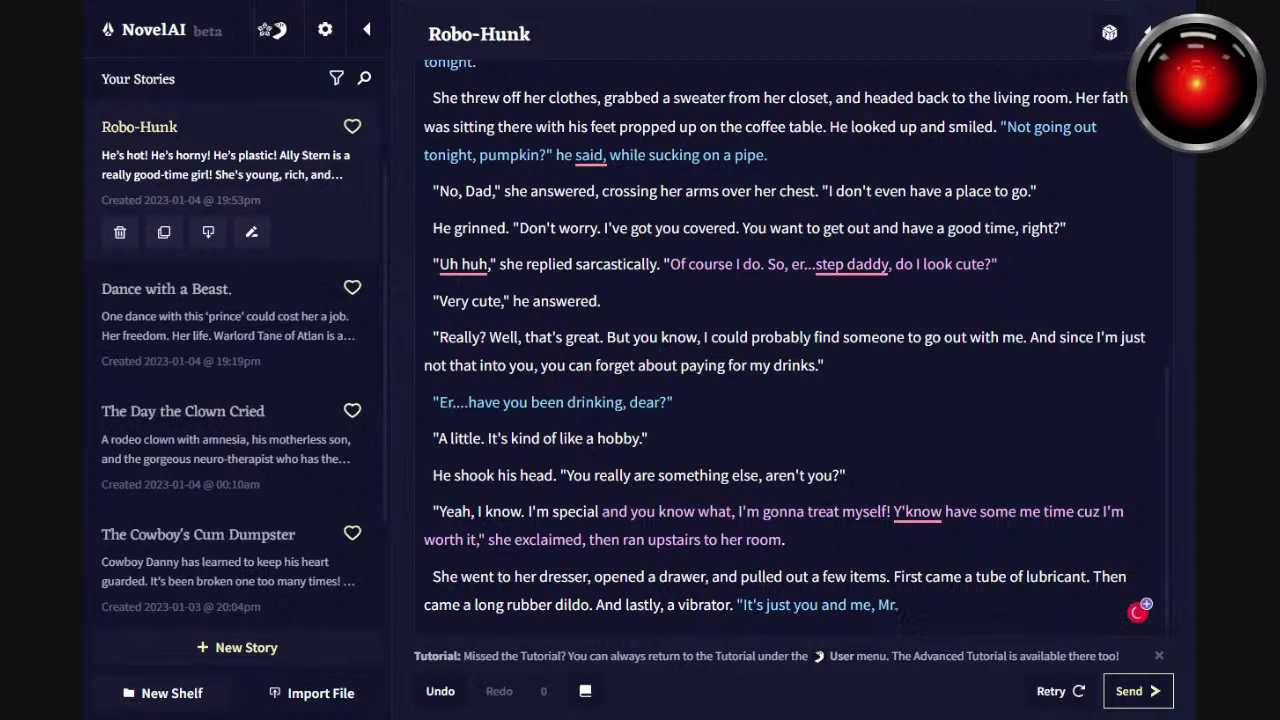
Complete Ally's line after "Mr." with "Silver Rocketship! Time to go for a ride!" and have the AI continue the story.
text(Silver Rocket)
key(BackSpace)
text(ship!)
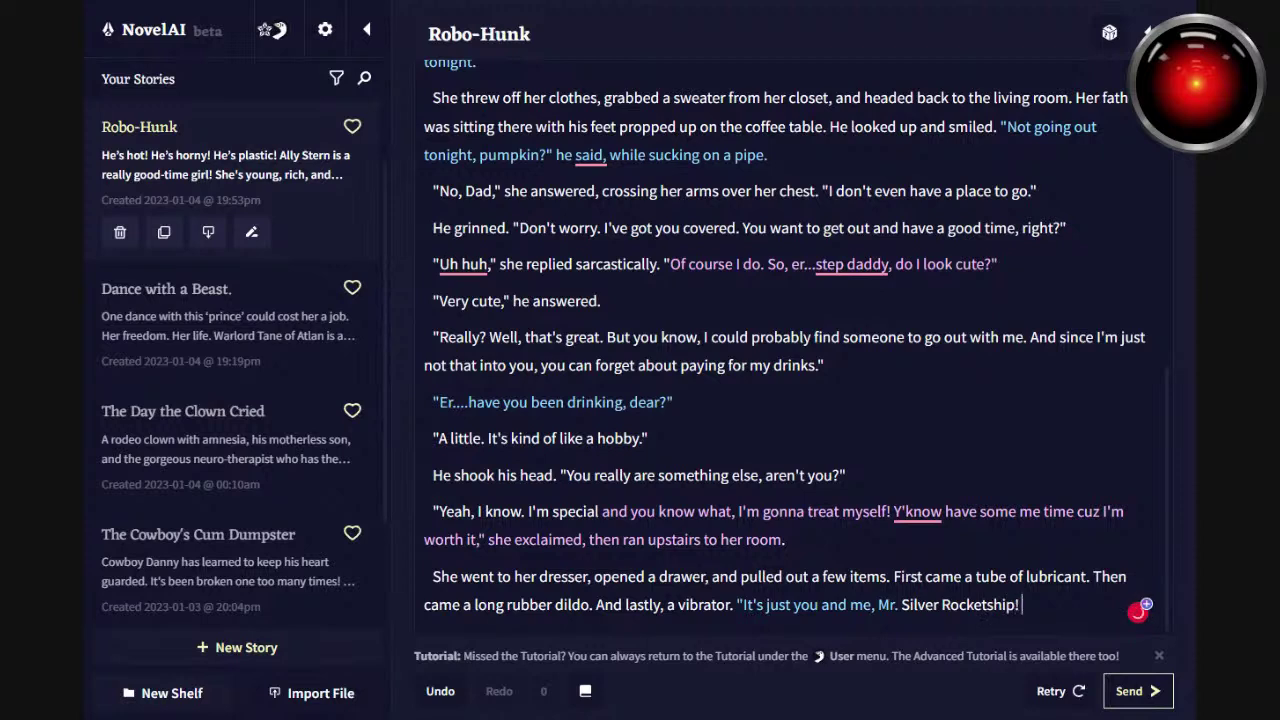
text( Time to go for a ride!")
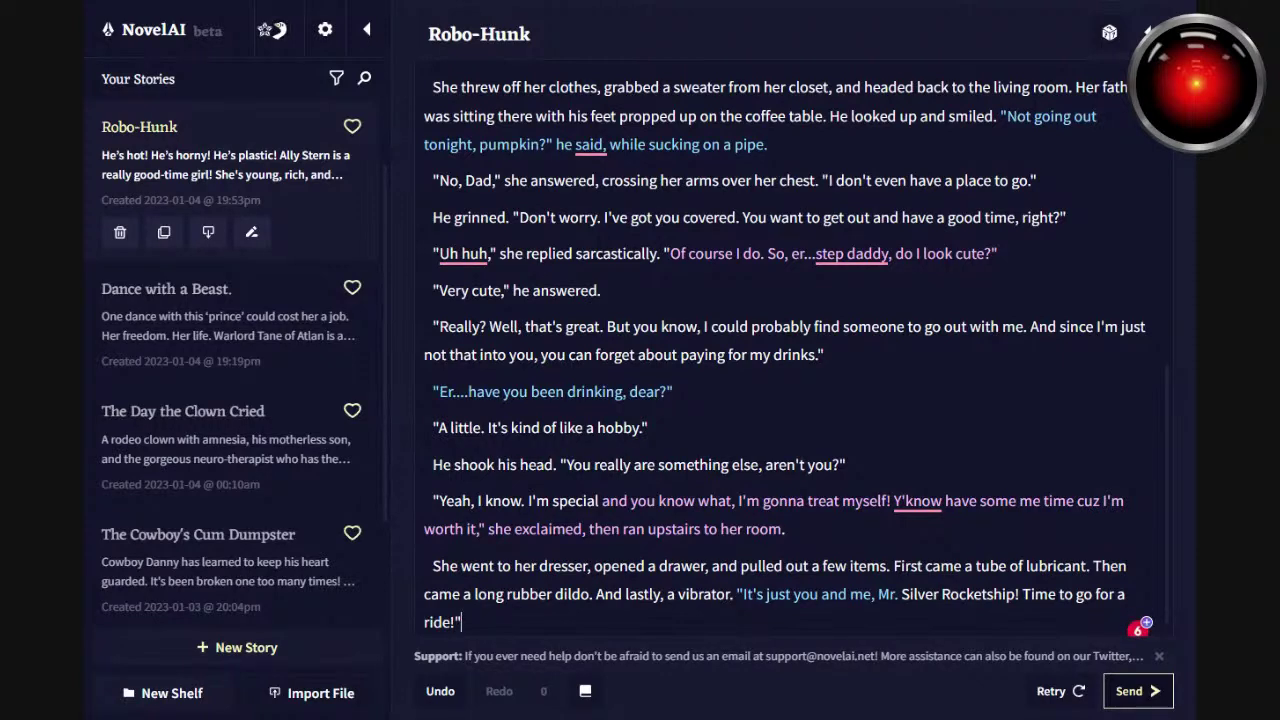
click(1140, 702)
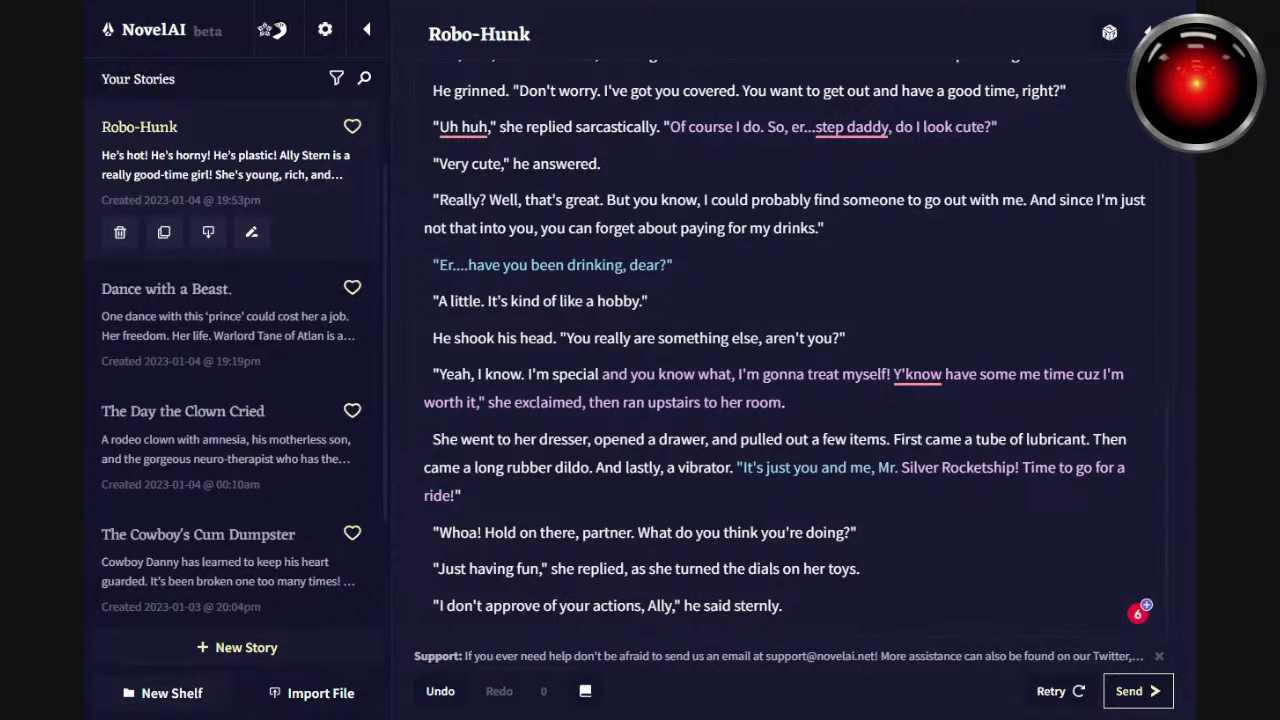
After "Hold on there, partner", insert the attribution "the vibrator said in a thick Souther drawl." and reopen the quotation before "What" without an extra space.
click(634, 532)
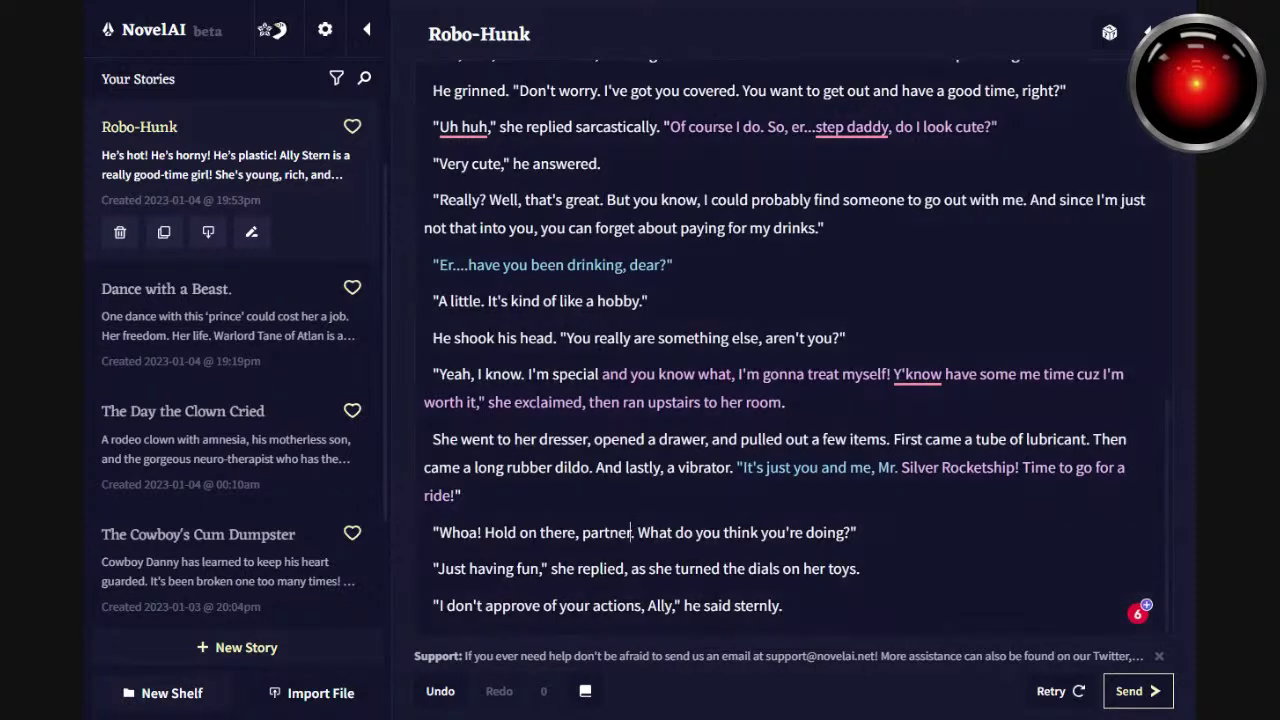
key(BackSpace)
text(,)
text(" the vi)
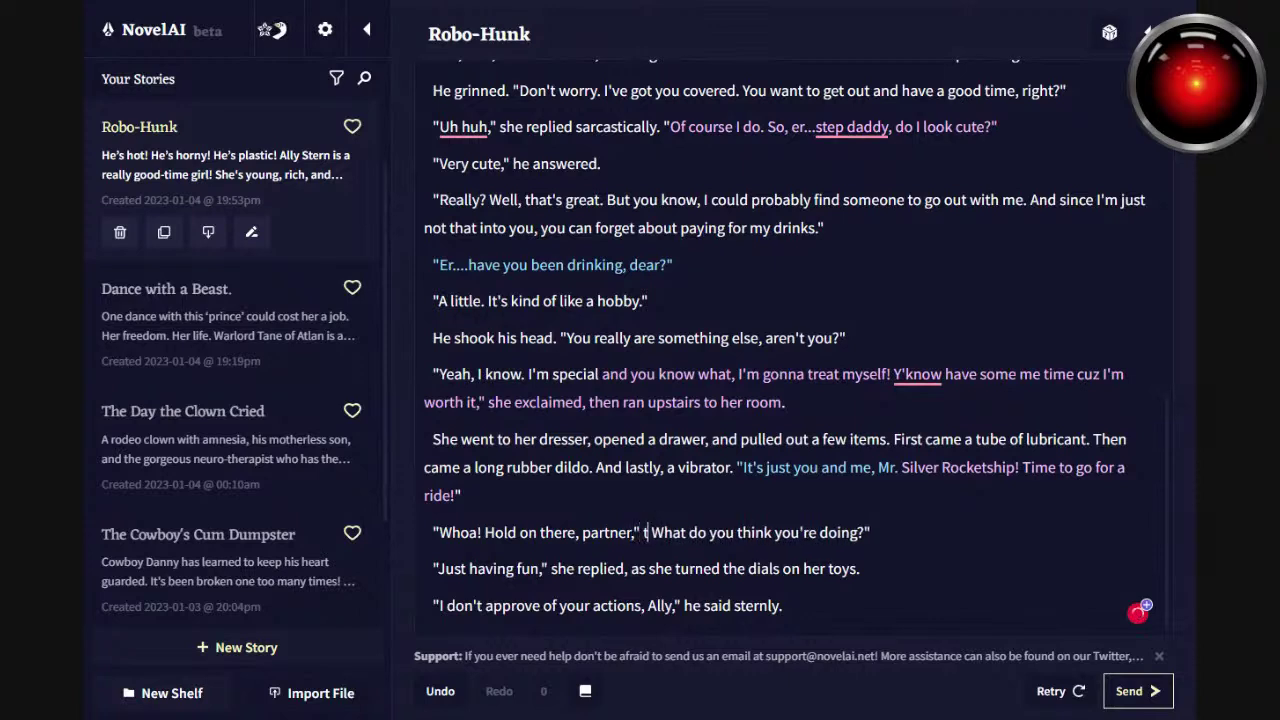
text(brator)
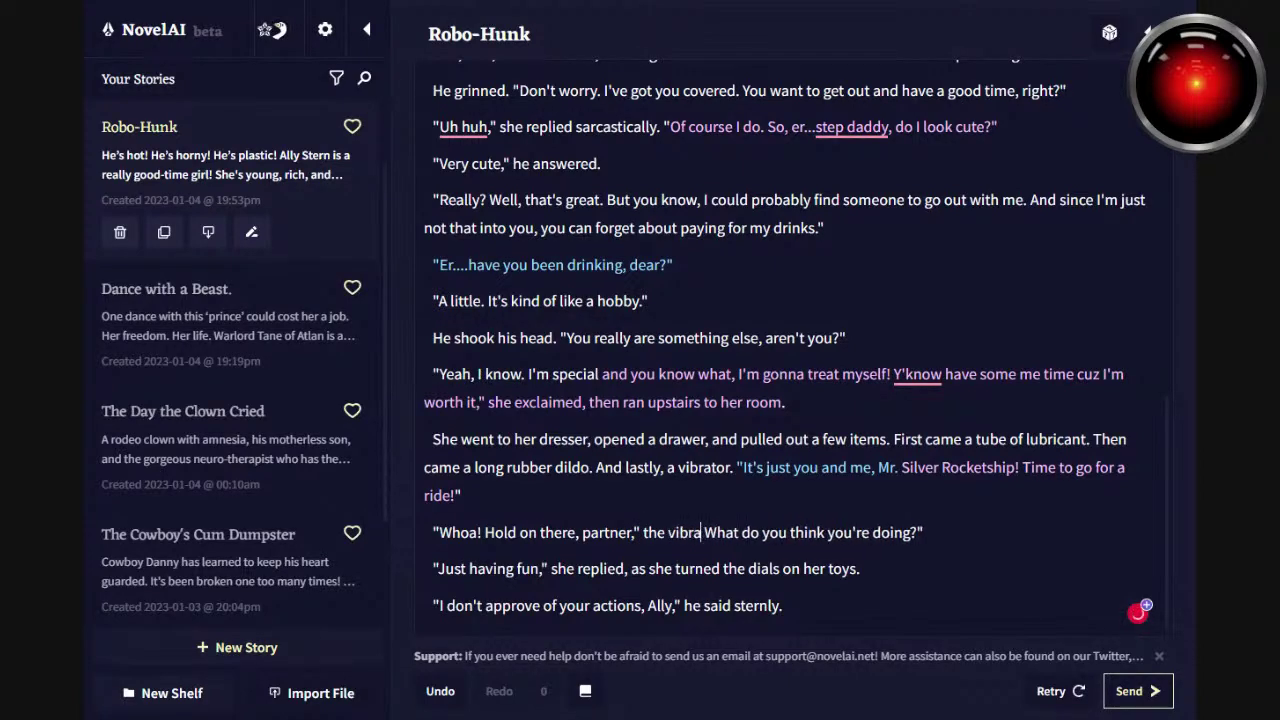
text( said in a )
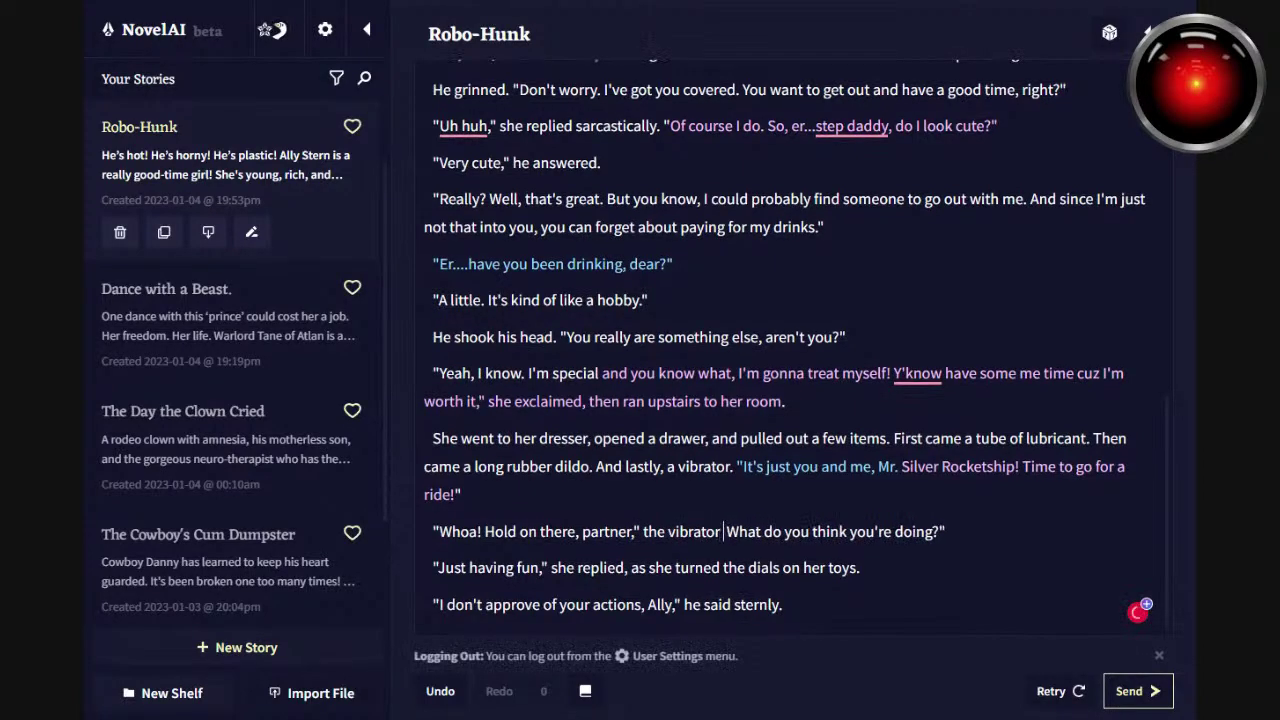
text(thick Souther drawl. ")
click(1146, 531)
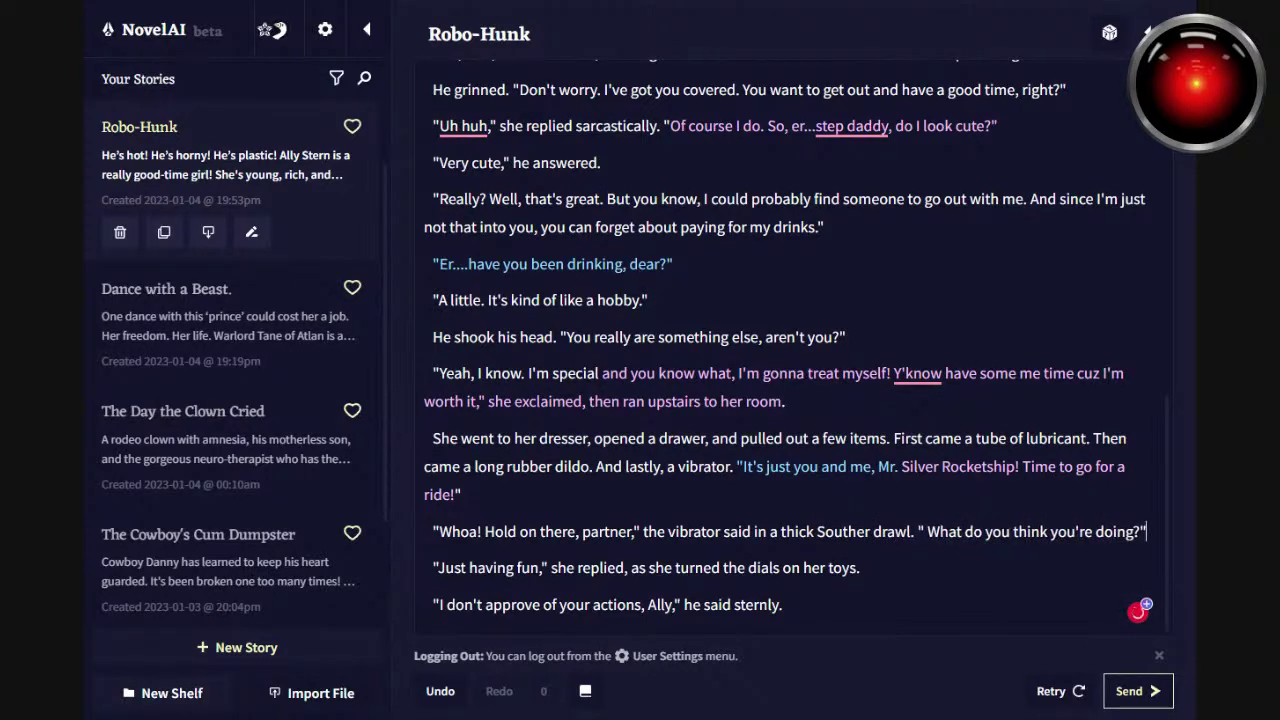
click(926, 531)
key(BackSpace)
Reword the question as "What in the Sam Hill do ya think you're doin'?" and correct "Souther" to "Southern".
key(Right)
key(Right)
key(Right)
key(Right)
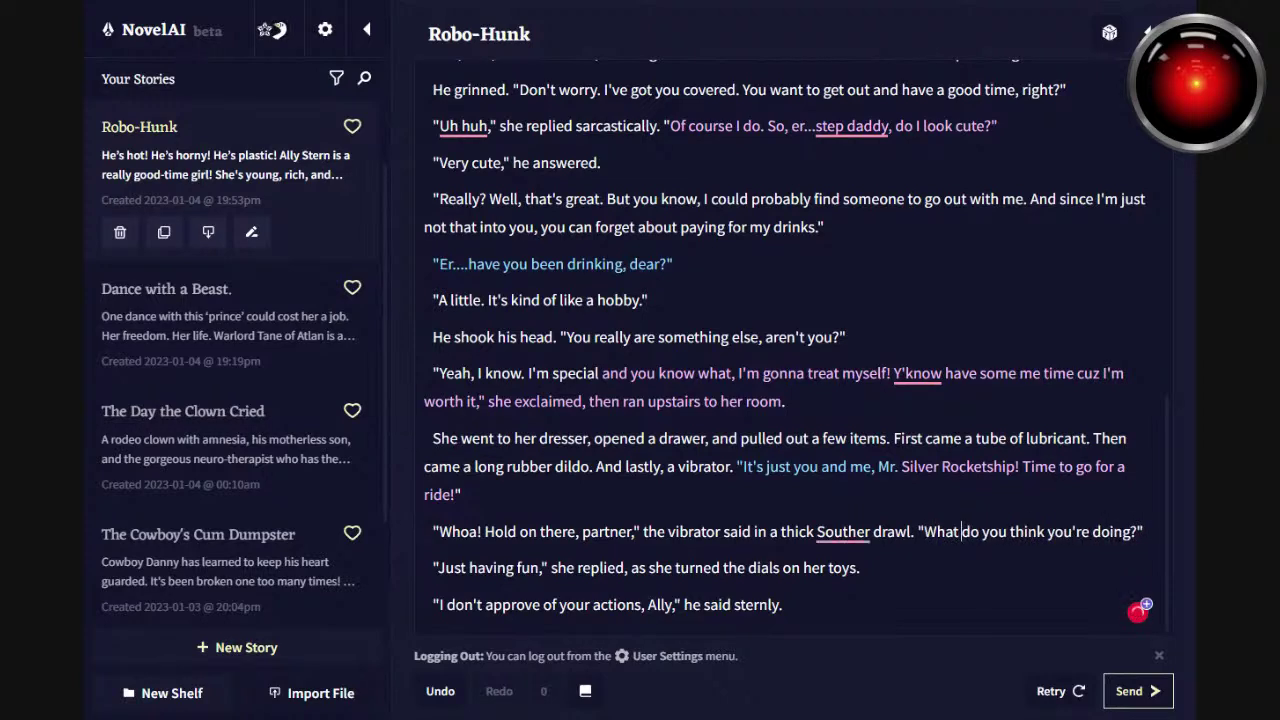
text(in the Sam)
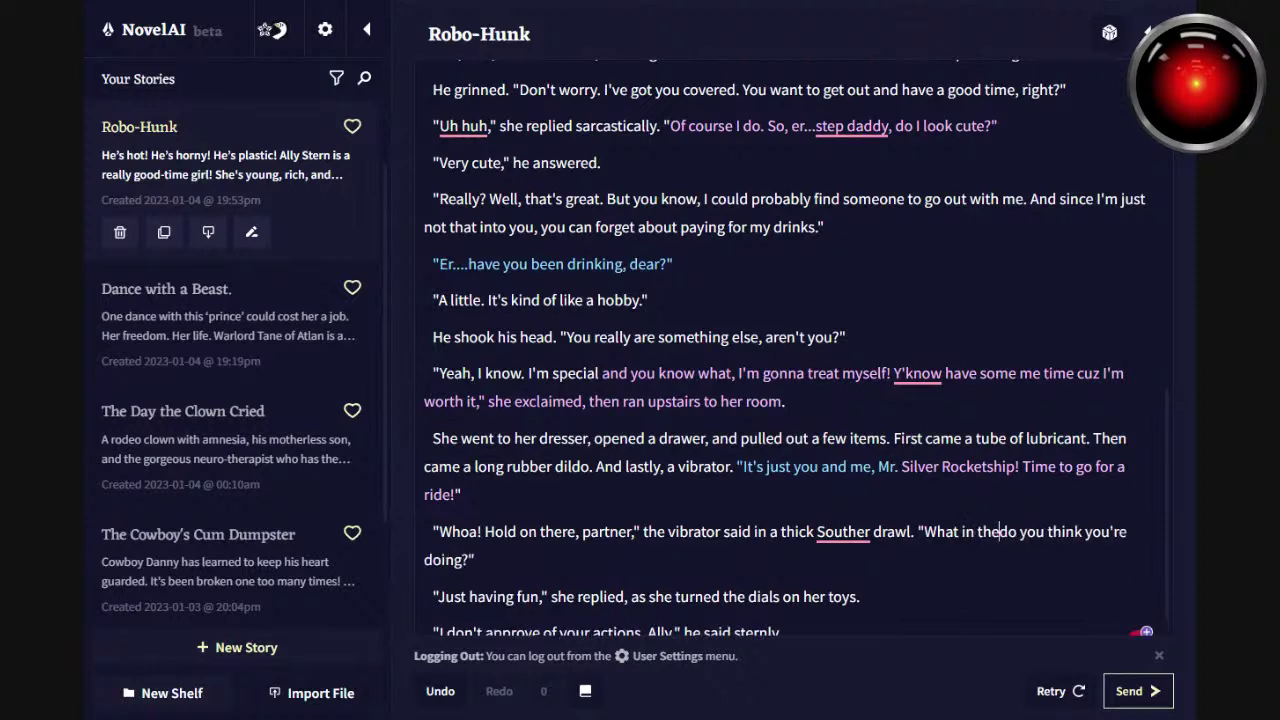
text( Hill do)
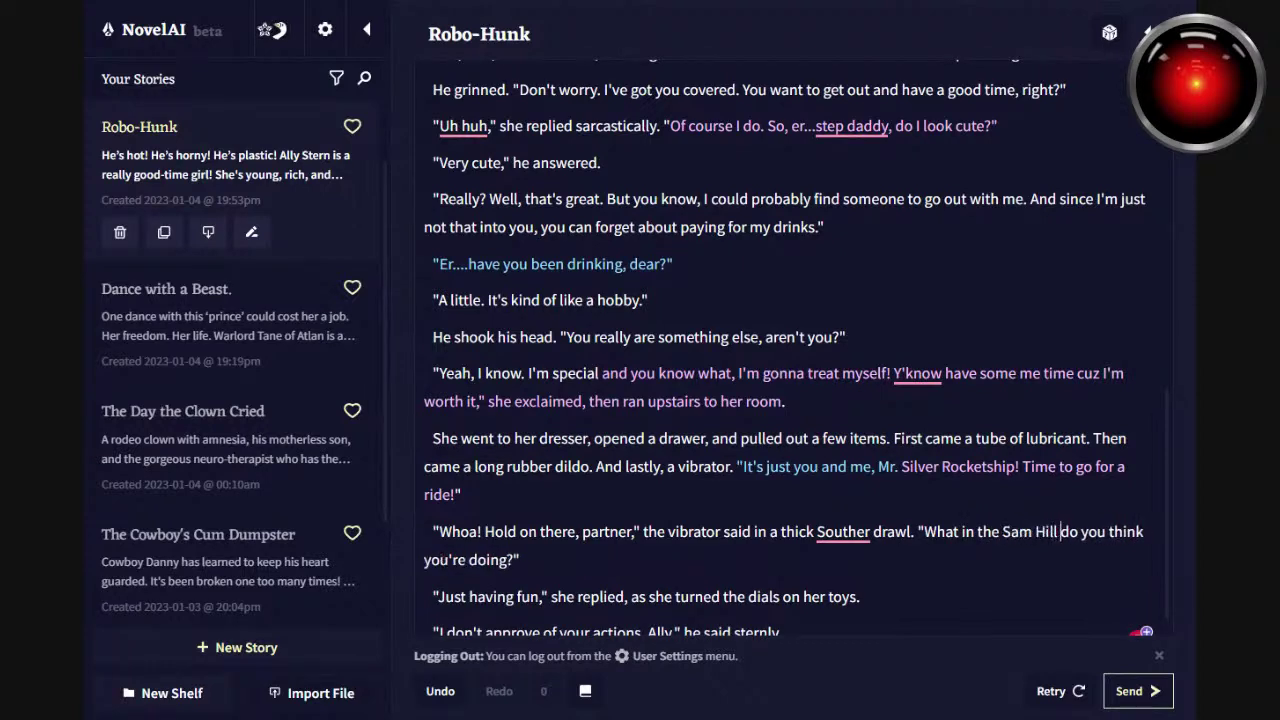
key(Right)
key(Delete)
key(Delete)
key(Delete)
text(ya)
key(End)
key(Right)
key(Right)
key(Right)
key(Right)
key(Right)
key(Right)
key(Right)
key(Right)
key(Right)
key(Right)
key(Right)
key(Right)
key(Right)
key(Left)
key(BackSpace)
text(')
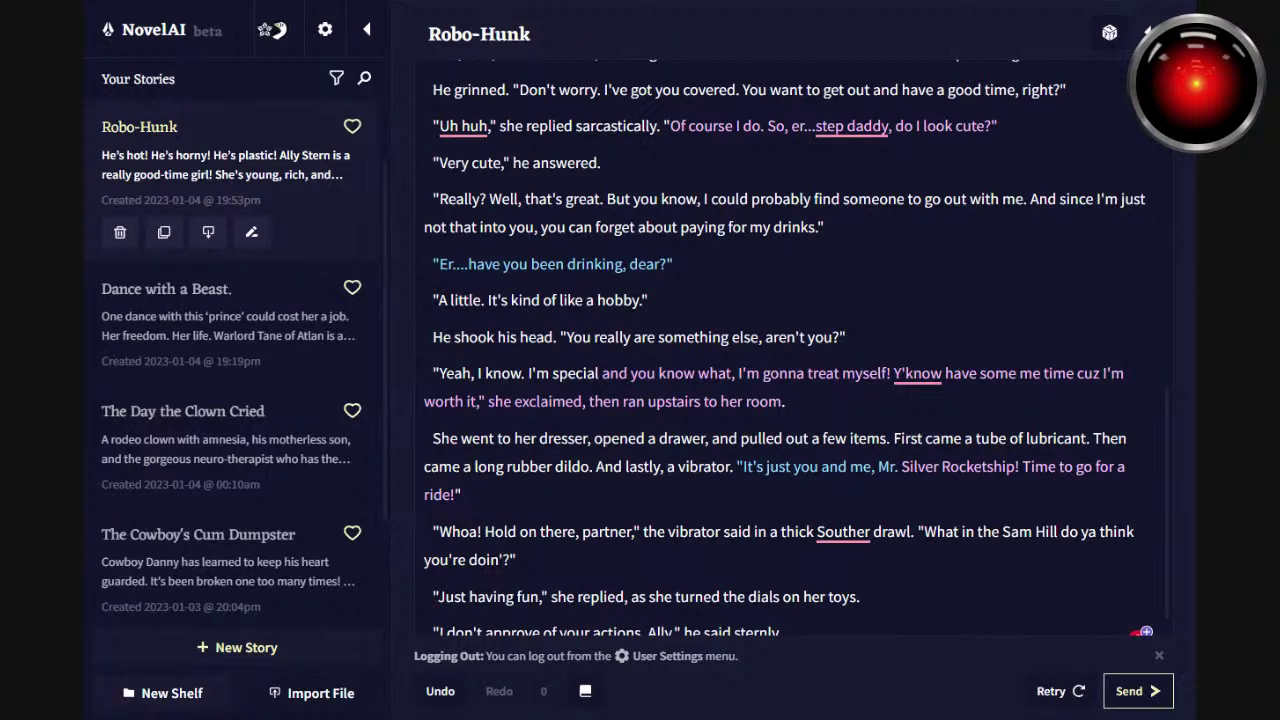
mouse_move(843, 532)
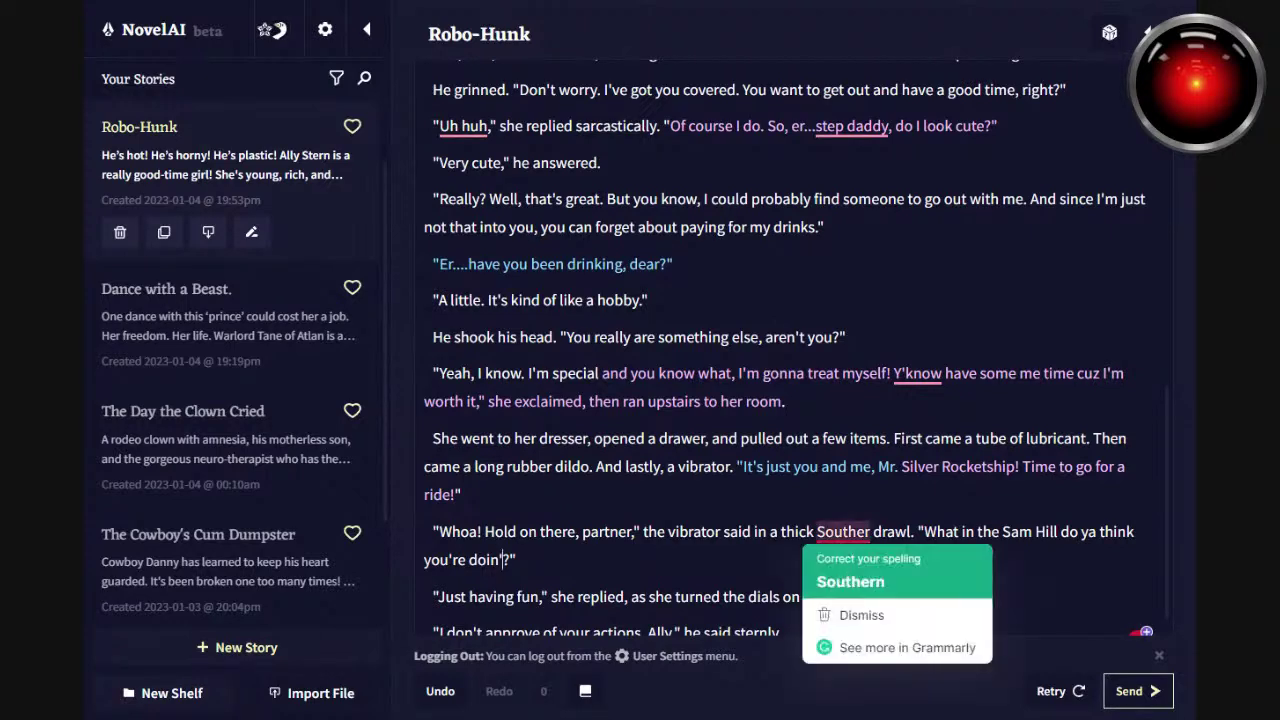
click(850, 581)
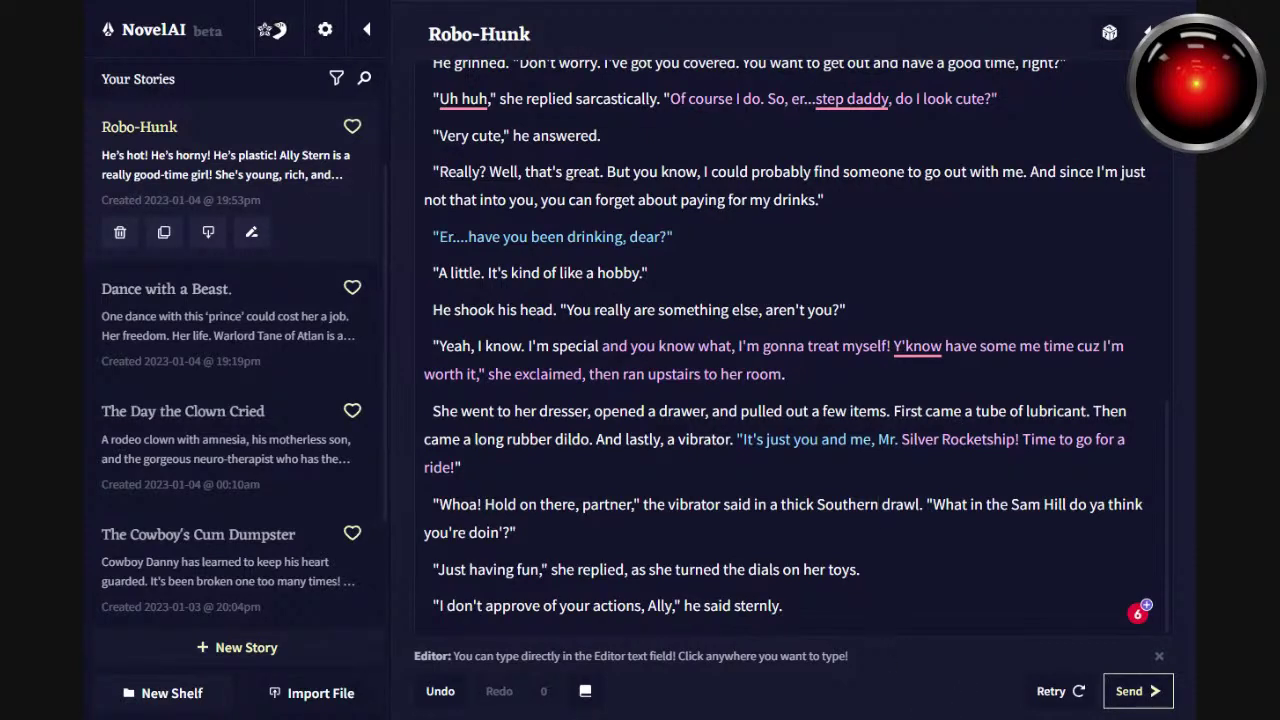
Change "toys" to "toy" and replace "I don't approve of your actions" with "I hate to dissapoint", removing the extra space before the comma.
double_click(842, 570)
text(toy)
key(shift+Right)
key(shift+Right)
key(shift+Right)
key(shift+Right)
key(shift+Right)
key(shift+Right)
key(shift+Right)
key(shift+Right)
key(shift+Right)
key(shift+Right)
key(shift+Right)
key(shift+Right)
key(shift+Right)
key(shift+Right)
key(shift+Right)
key(shift+Right)
key(shift+Right)
key(shift+Right)
key(shift+Right)
key(shift+Right)
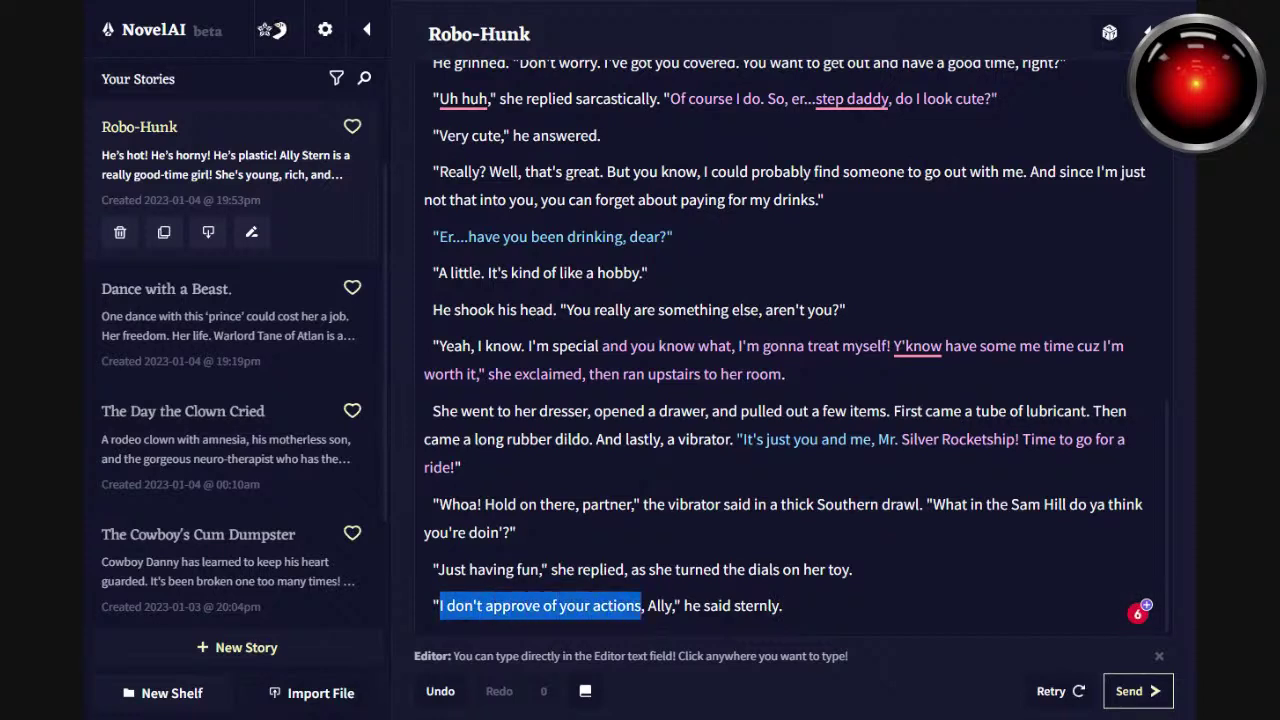
text(I hate to dissapoint)
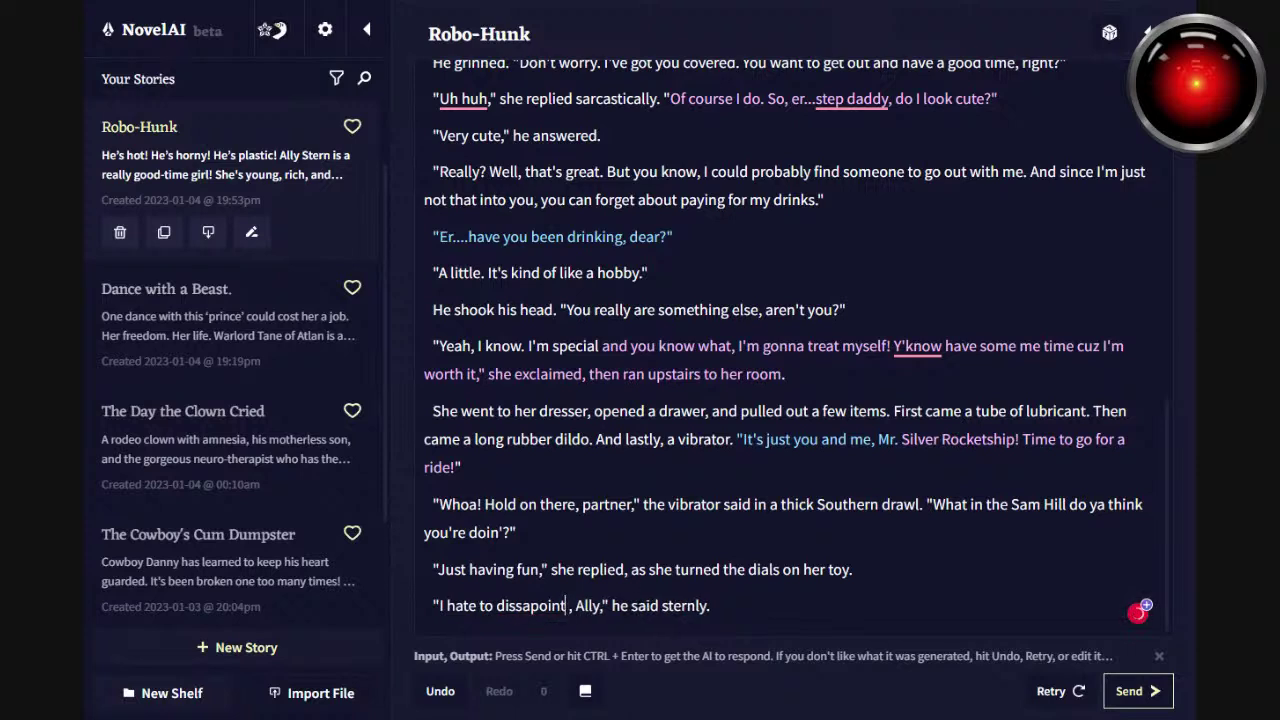
mouse_move(530, 606)
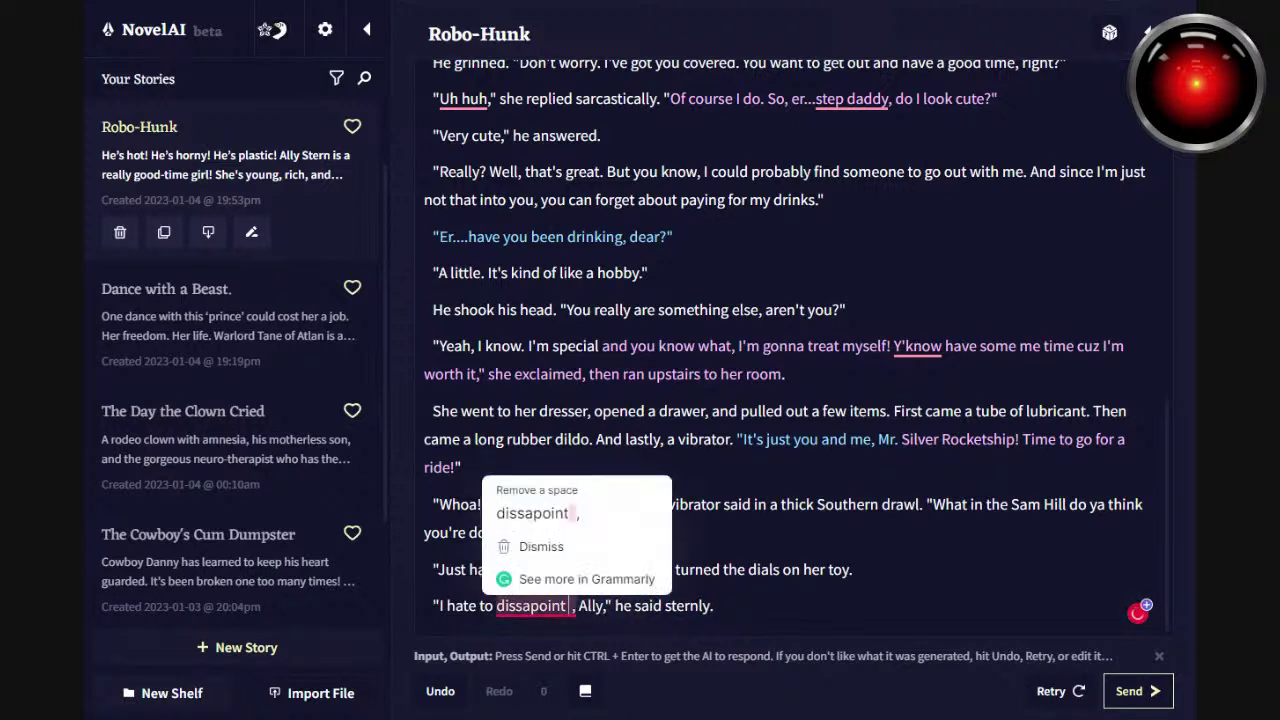
click(540, 510)
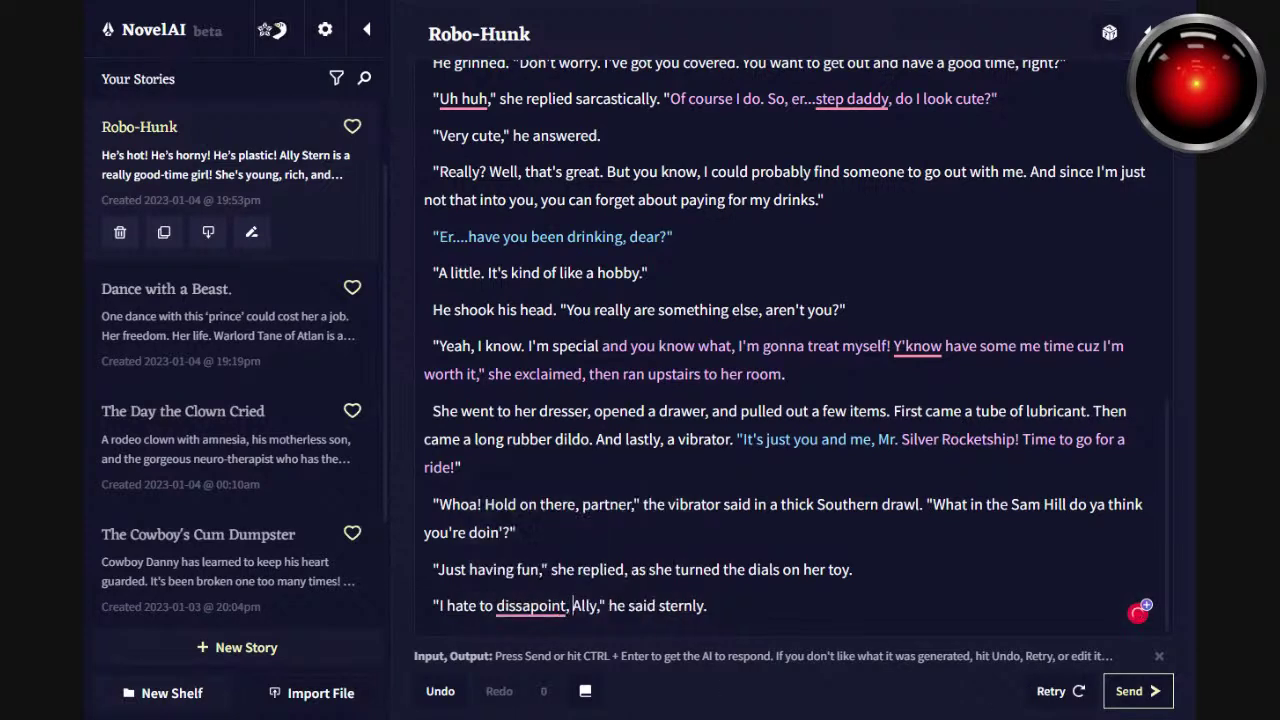
Replace "Ally," with "ma'am!" in the last line and correct the spelling of "dissapoint" to "disappoint".
drag(572, 605, 598, 605)
text(ma'am)
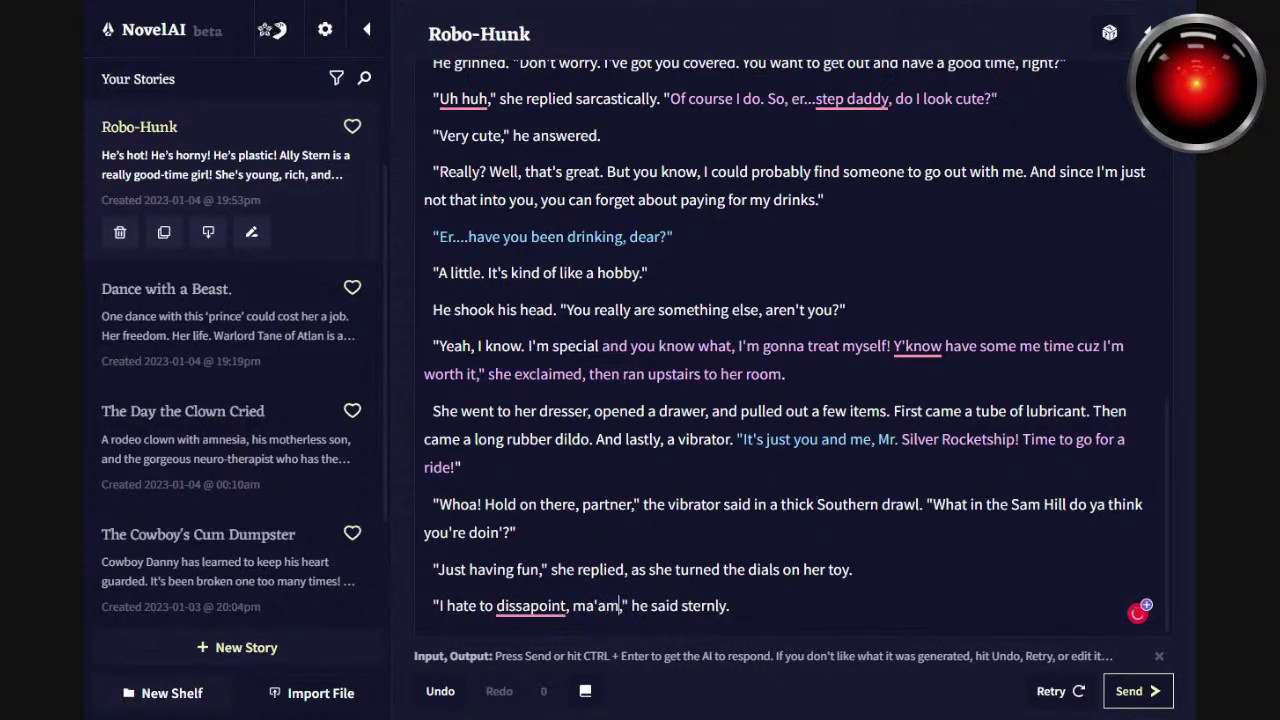
key(Delete)
text(!)
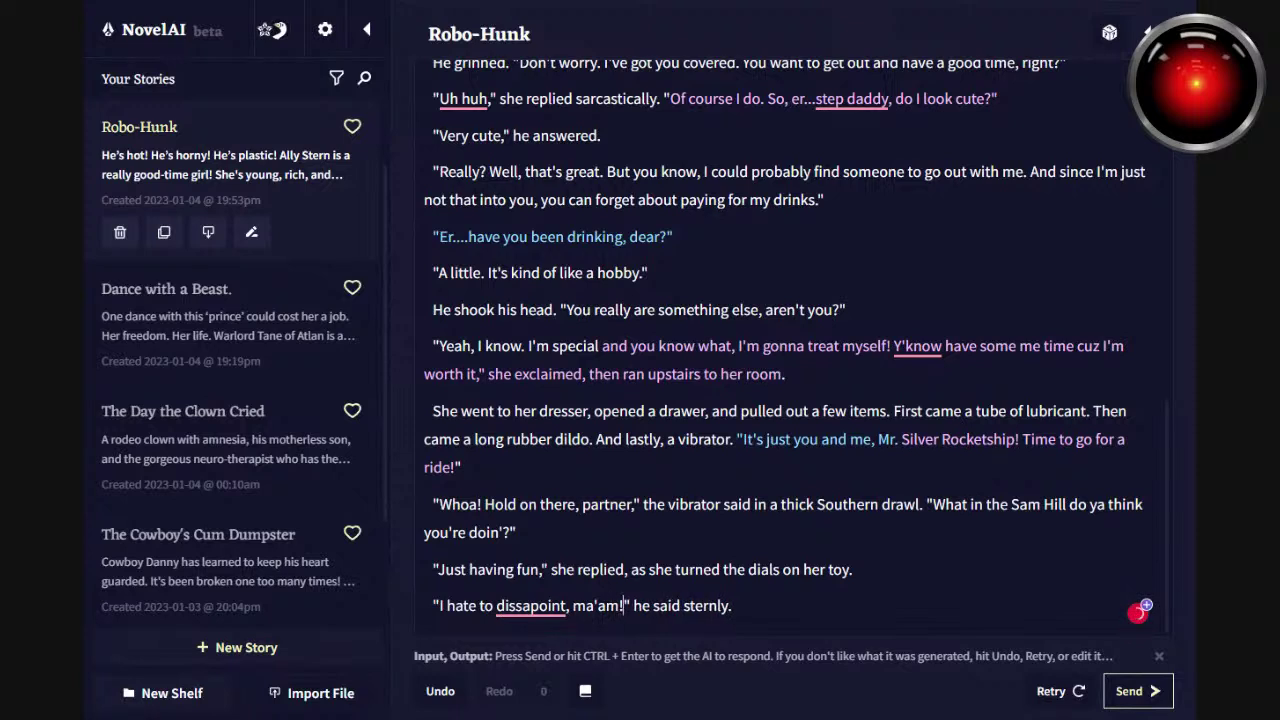
mouse_move(531, 607)
click(535, 481)
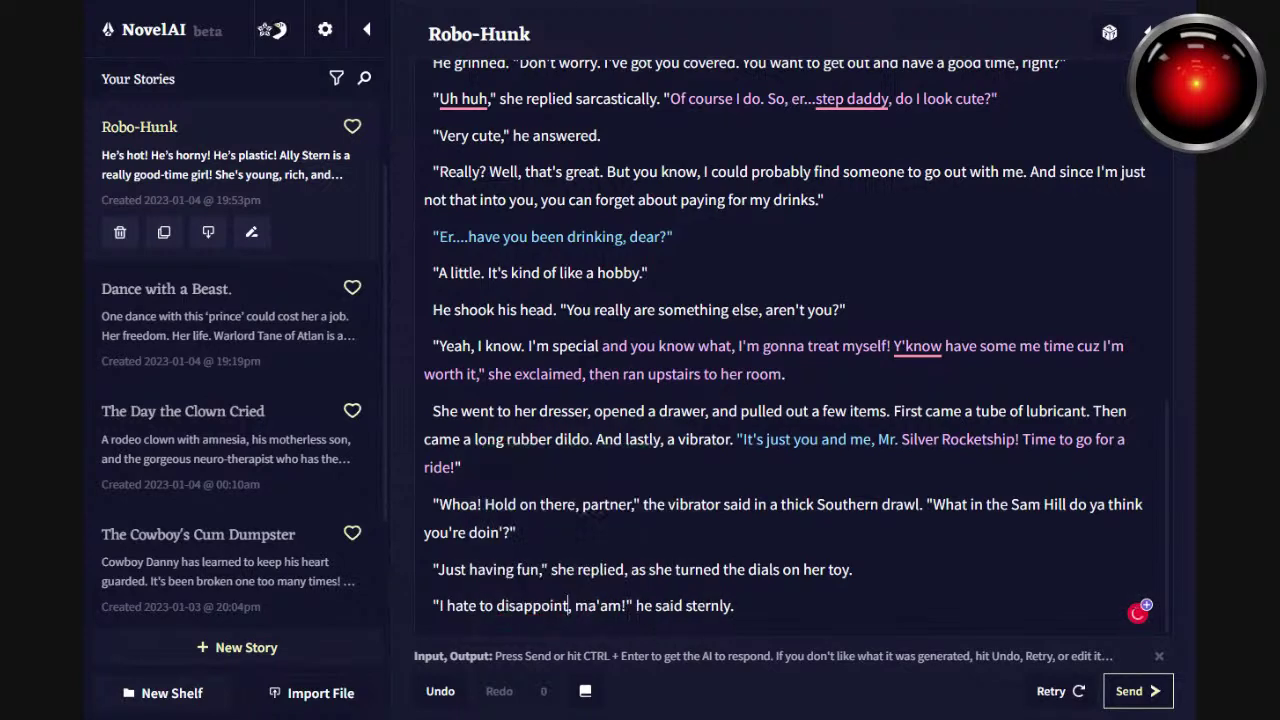
Change the last line's attribution from "he said sternly" to "the vibrator said apologetically".
double_click(645, 606)
text(the vibr)
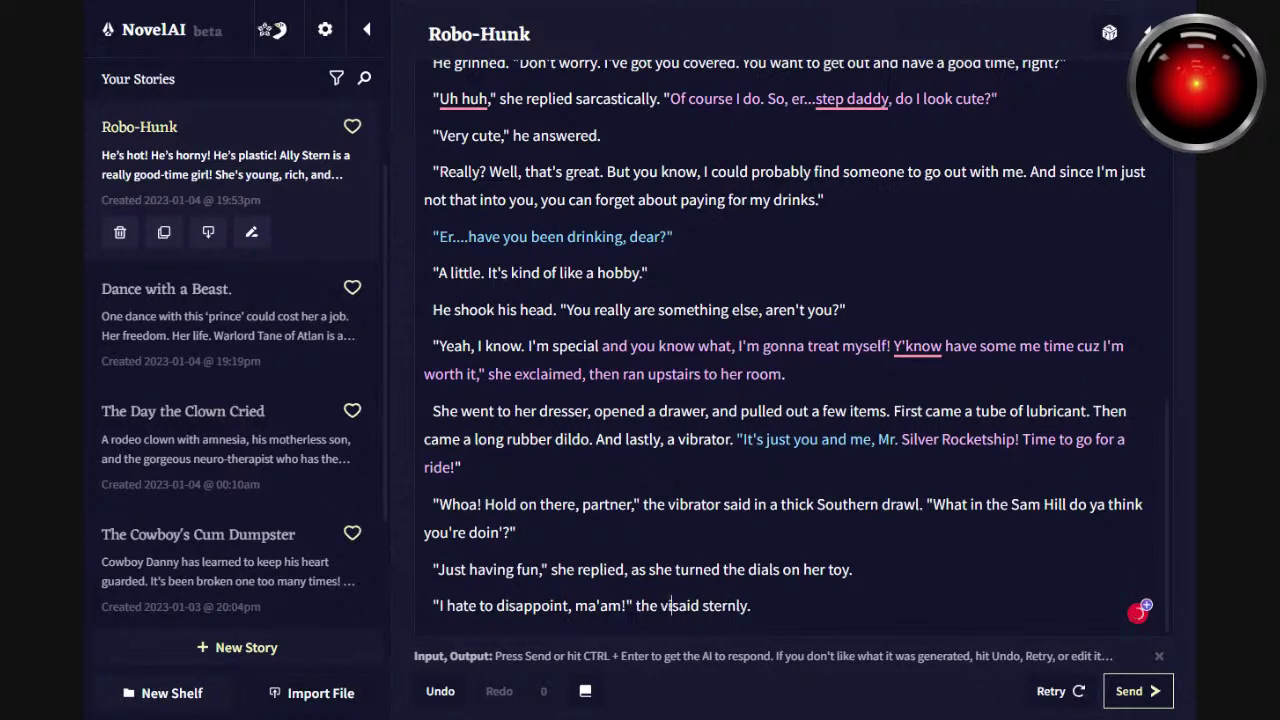
text(ator)
click(794, 606)
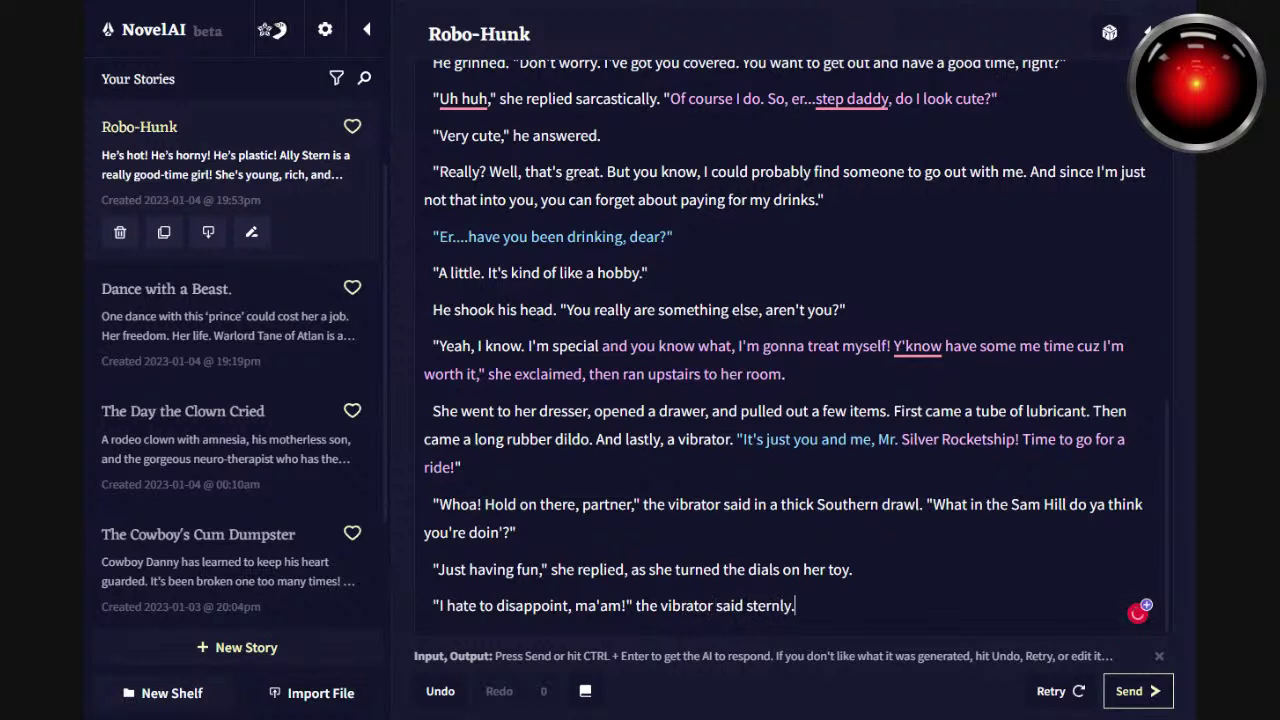
key(BackSpace)
key(BackSpace)
key(BackSpace)
key(BackSpace)
key(BackSpace)
key(BackSpace)
key(BackSpace)
key(BackSpace)
text(apologietically.)
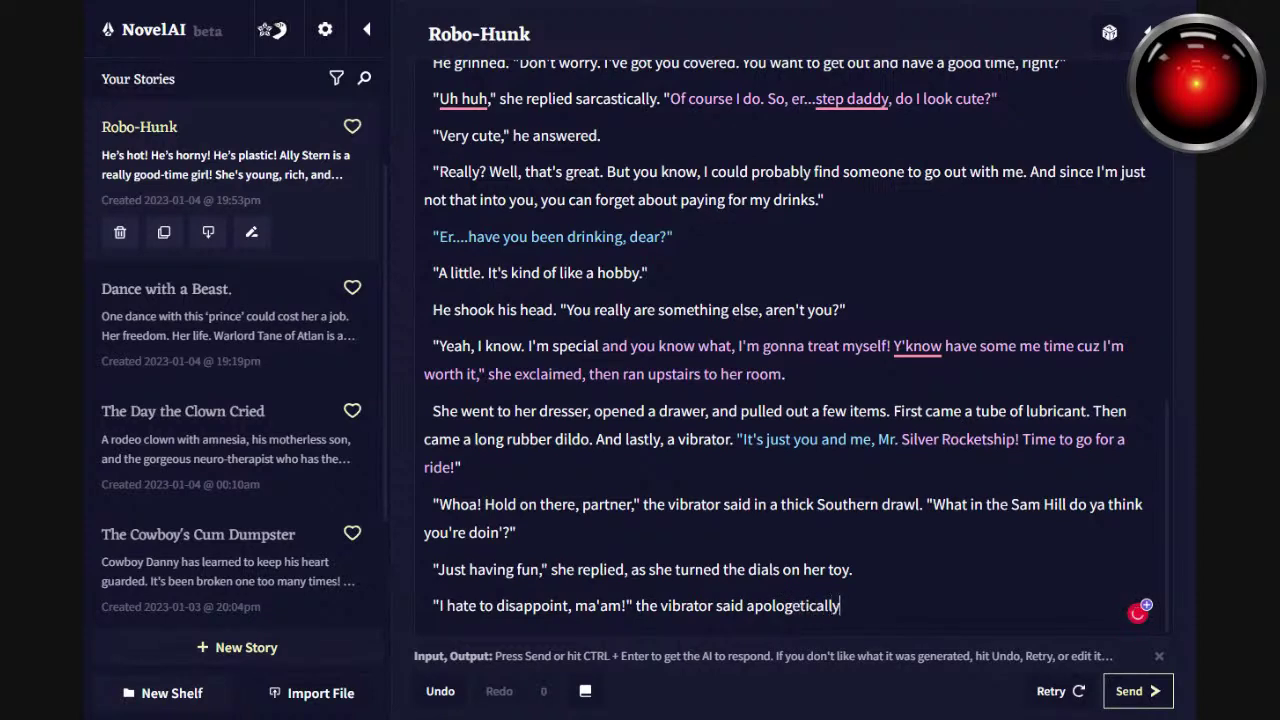
Extend the line with "But I'm runnin' low on juice. I ain't gonna be vibratin' none for a tonight!" and have the AI continue the story.
key(BackSpace)
key(BackSpace)
text(, "But)
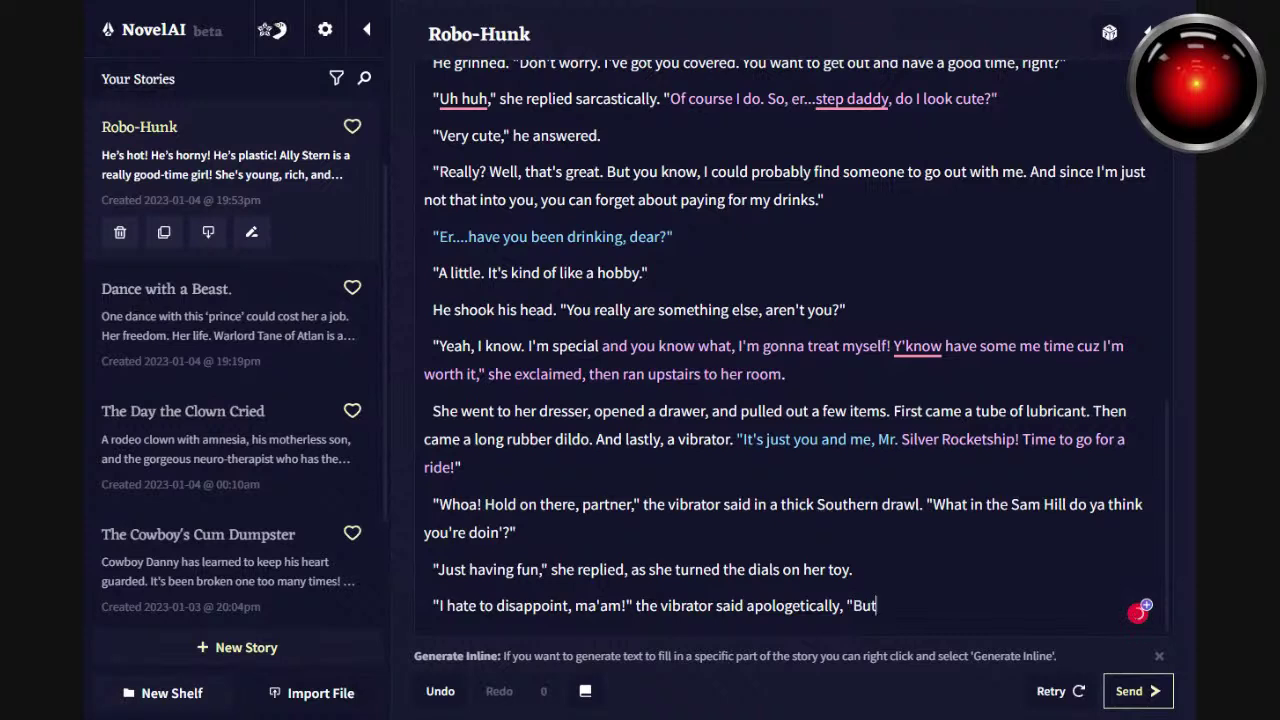
text( I'm runnin' low o)
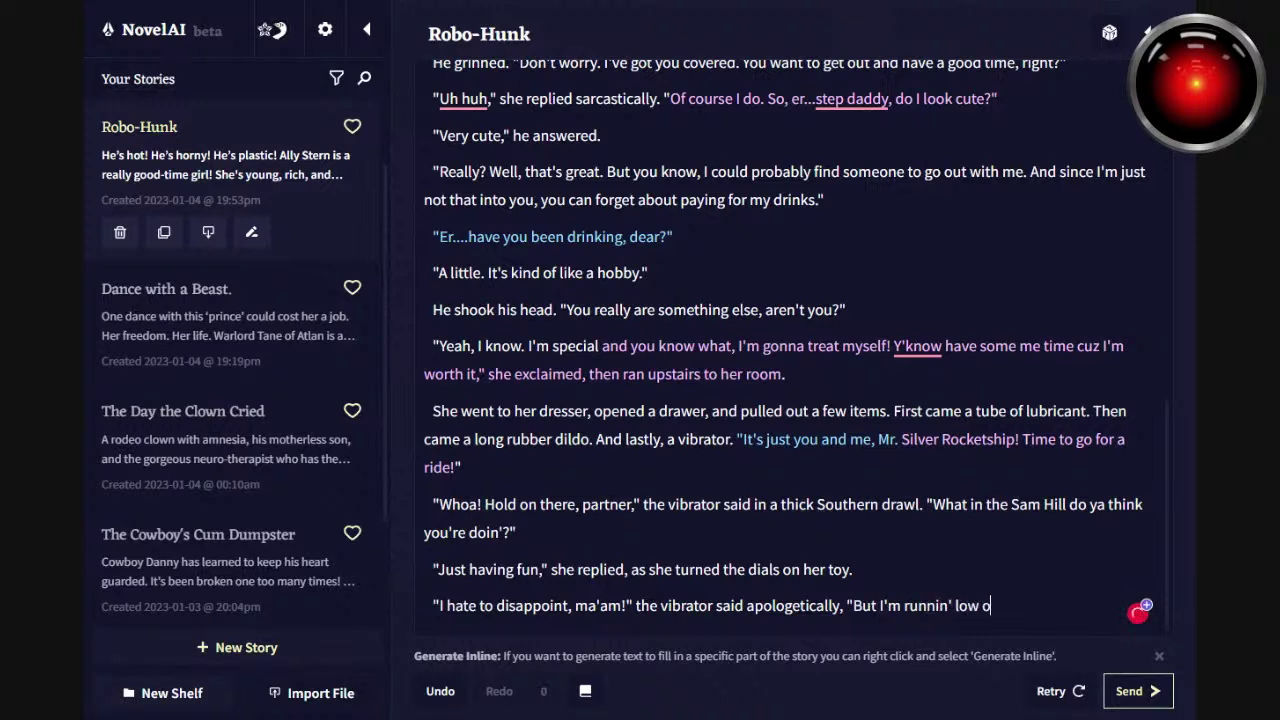
text(n juice. I ain't gonna be vibra)
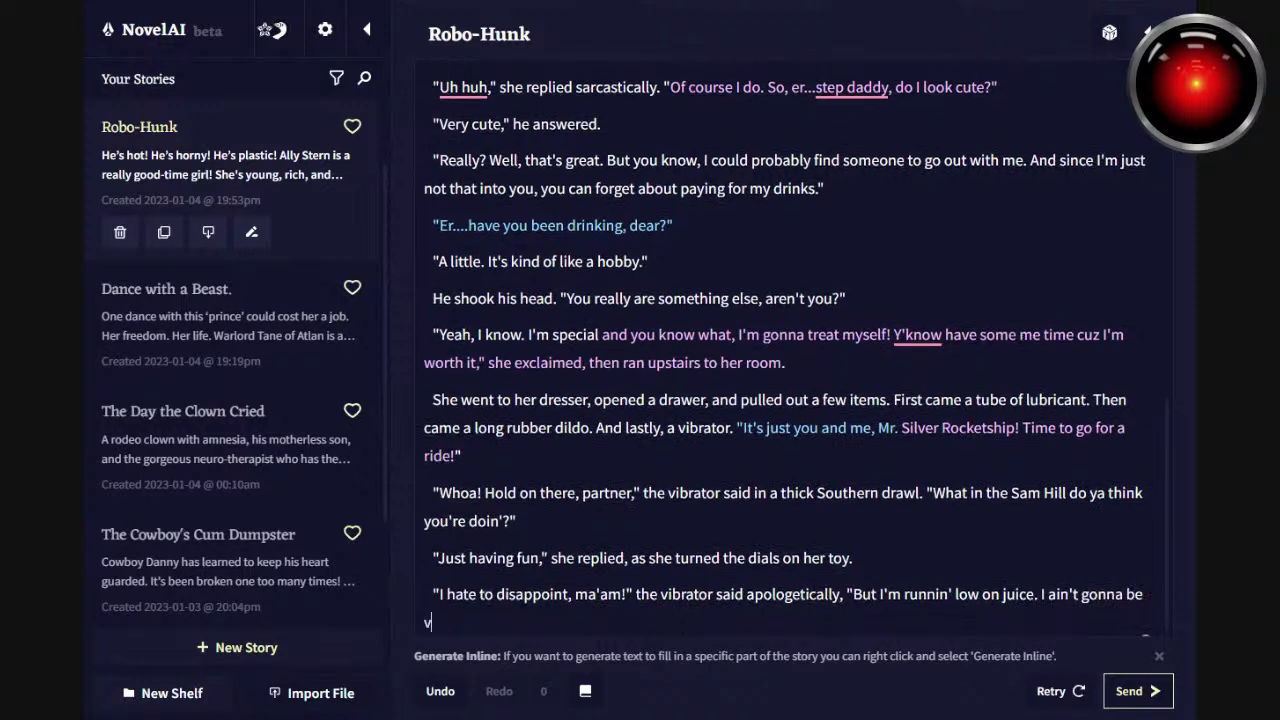
text(ting)
key(BackSpace)
text(' none for a)
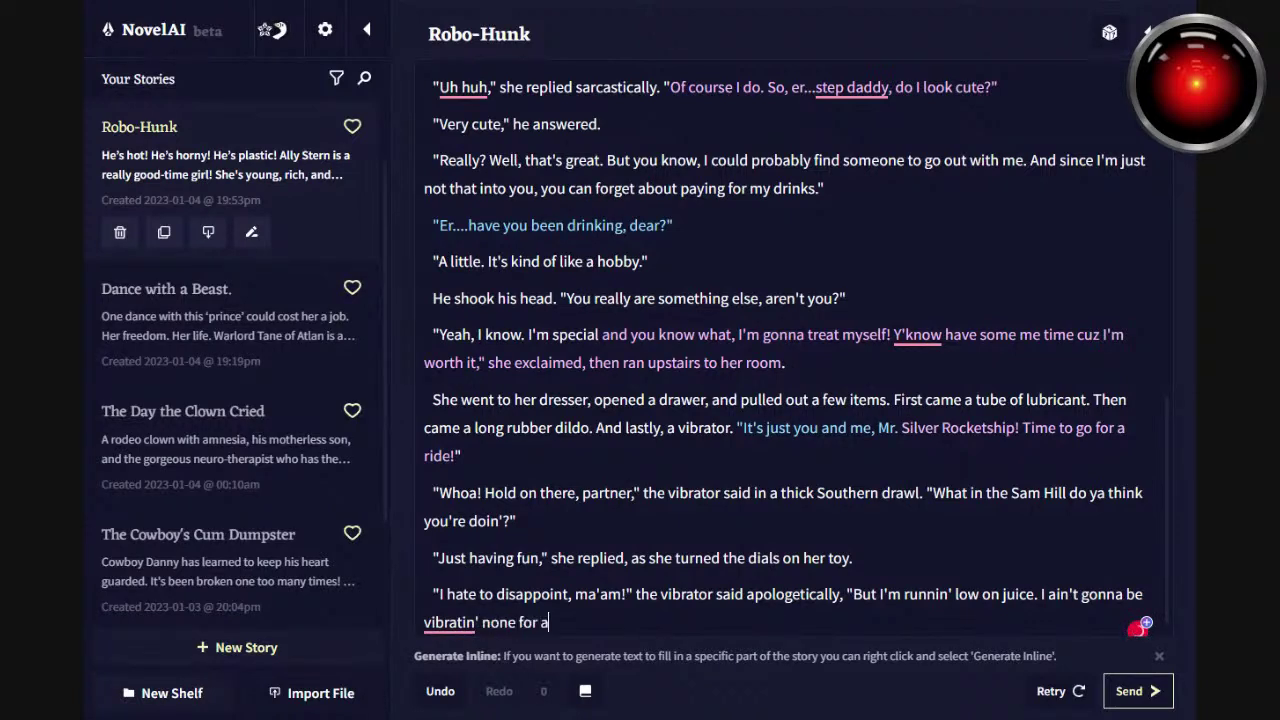
text( tonight!")
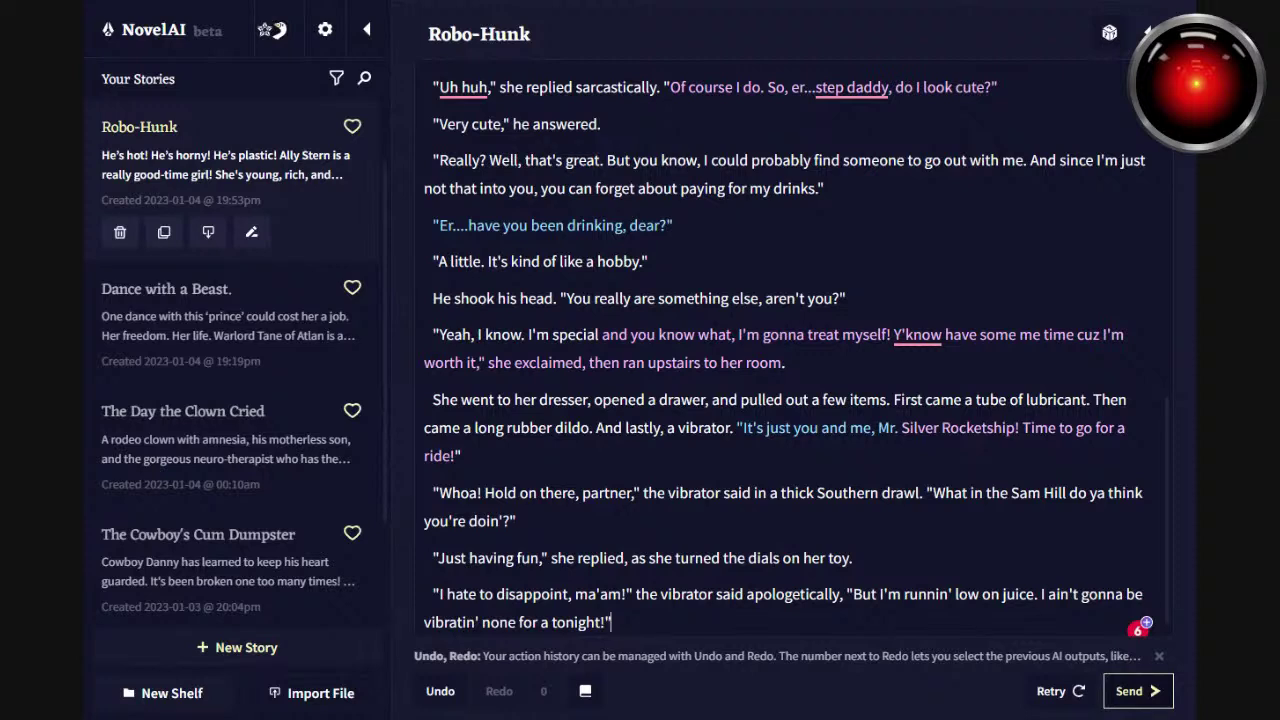
click(1138, 690)
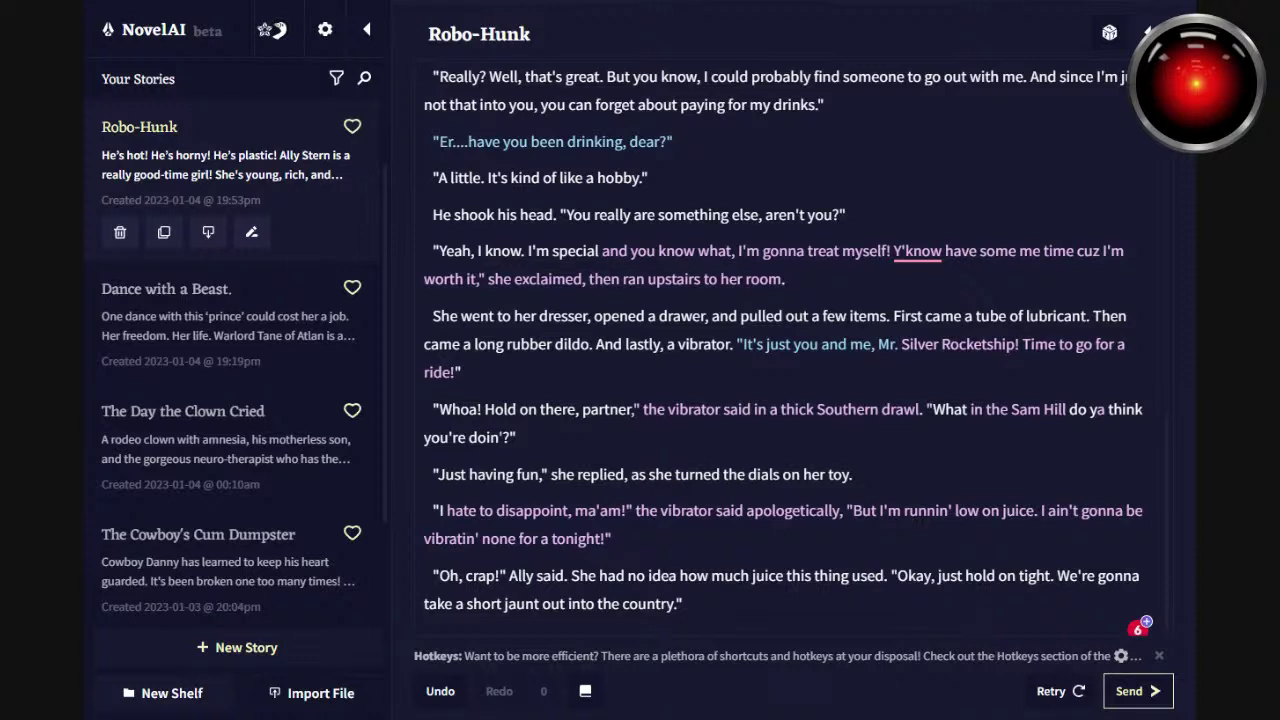
Replace Ally's generated speech after "this thing used." with "Just hold on tight, I think there's some batteries in the basement...".
drag(897, 576, 930, 645)
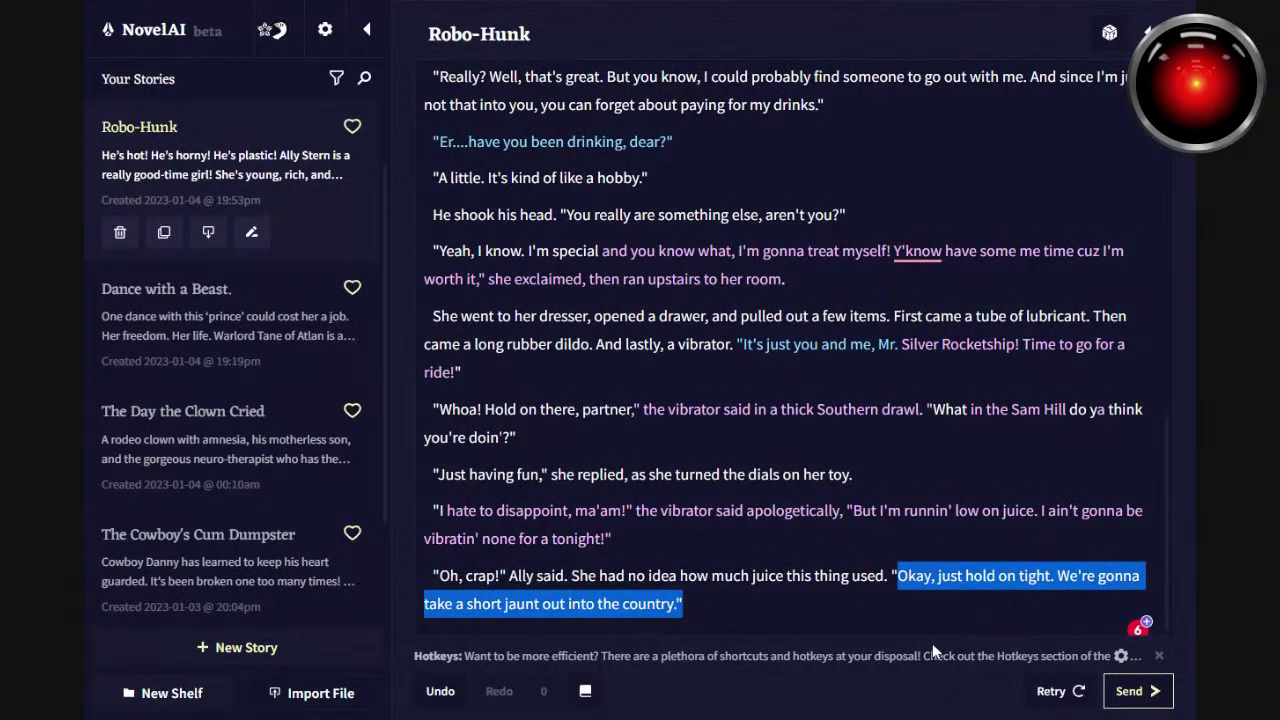
key(BackSpace)
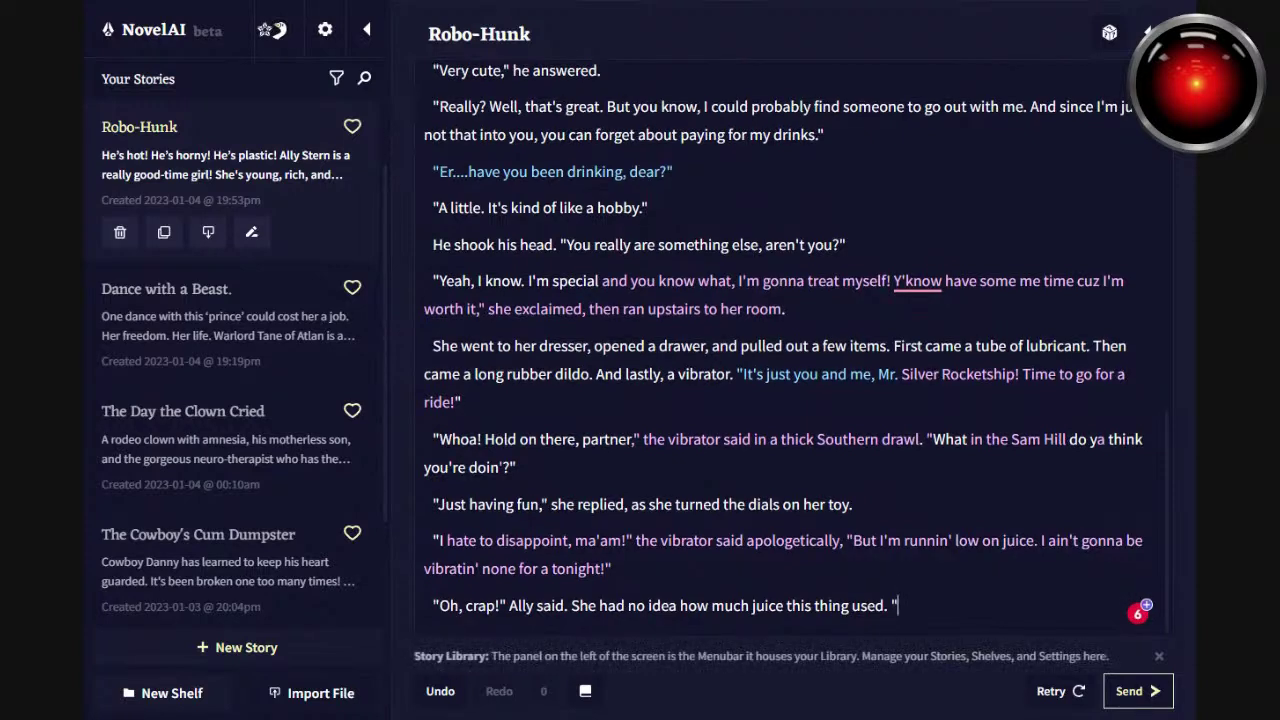
text(Just hold on tight, I think there's some)
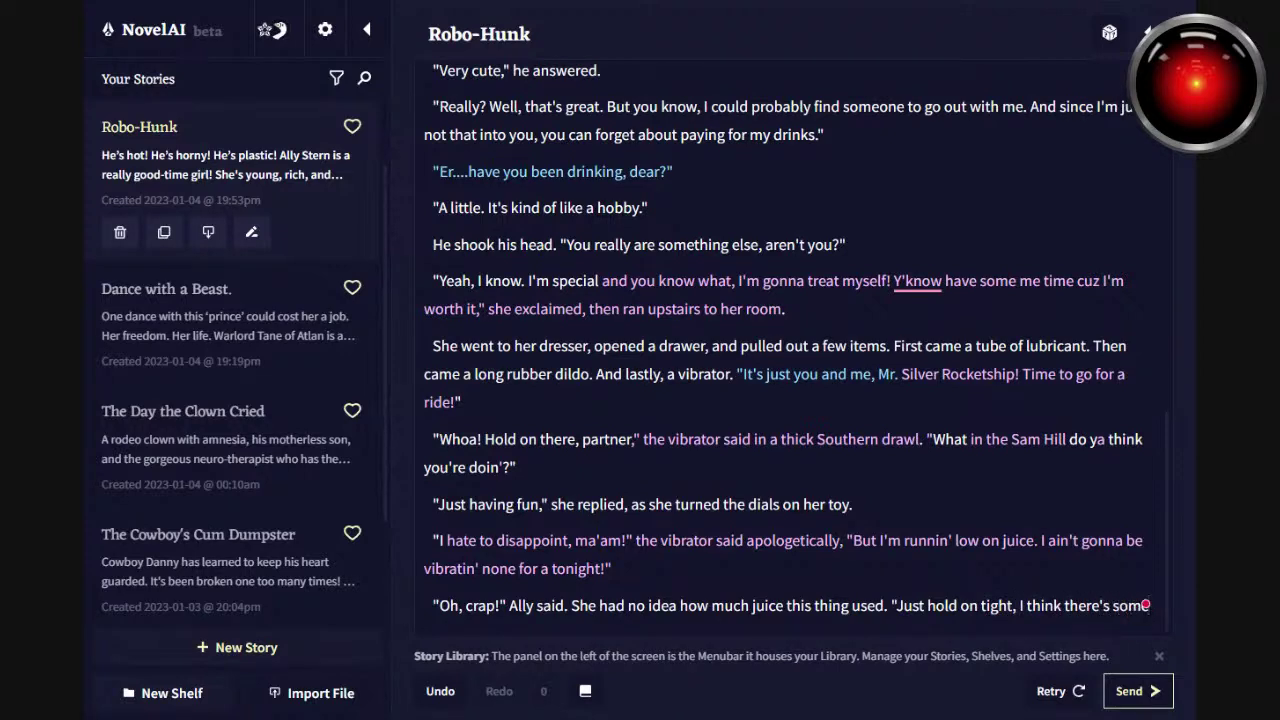
text( batteries in the basement...)
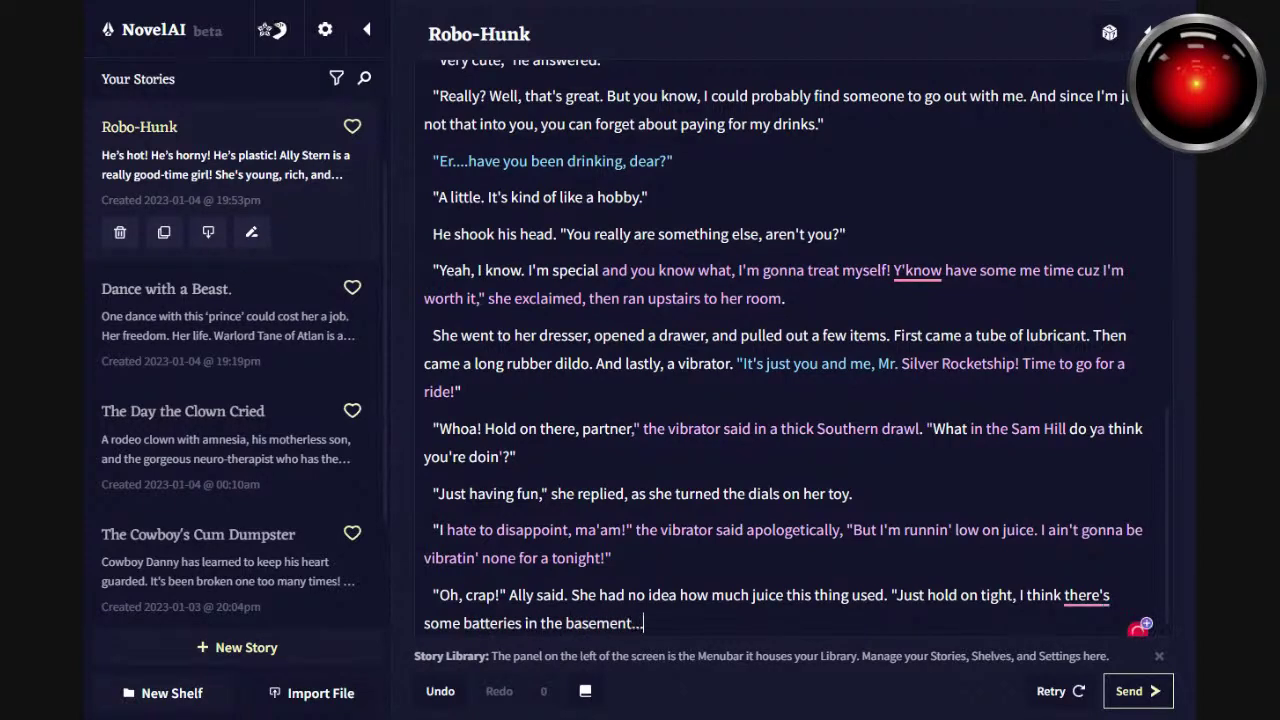
Replace the batteries wording so Ally's line ends "I'll just go get daddy's extension cord!" and start a new paragraph.
key(BackSpace)
key(shift+Home)
key(shift+Left)
key(shift+Left)
key(shift+Left)
key(shift+Left)
key(shift+Left)
key(shift+Left)
key(shift+Left)
key(shift+Left)
key(shift+Left)
key(shift+Left)
key(shift+Left)
key(shift+Left)
key(shift+Left)
key(shift+Left)
key(shift+Left)
key(shift+Left)
key(shift+Right)
text('ll)
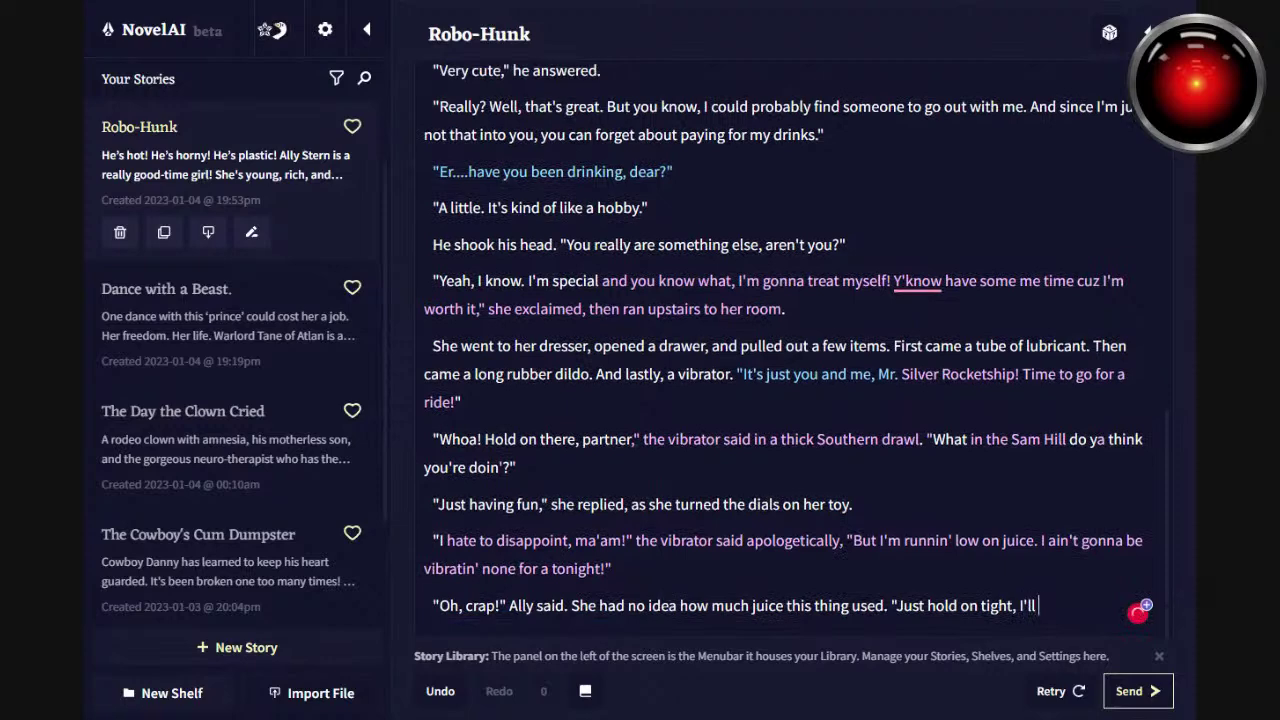
text( just go get daddy's extentions)
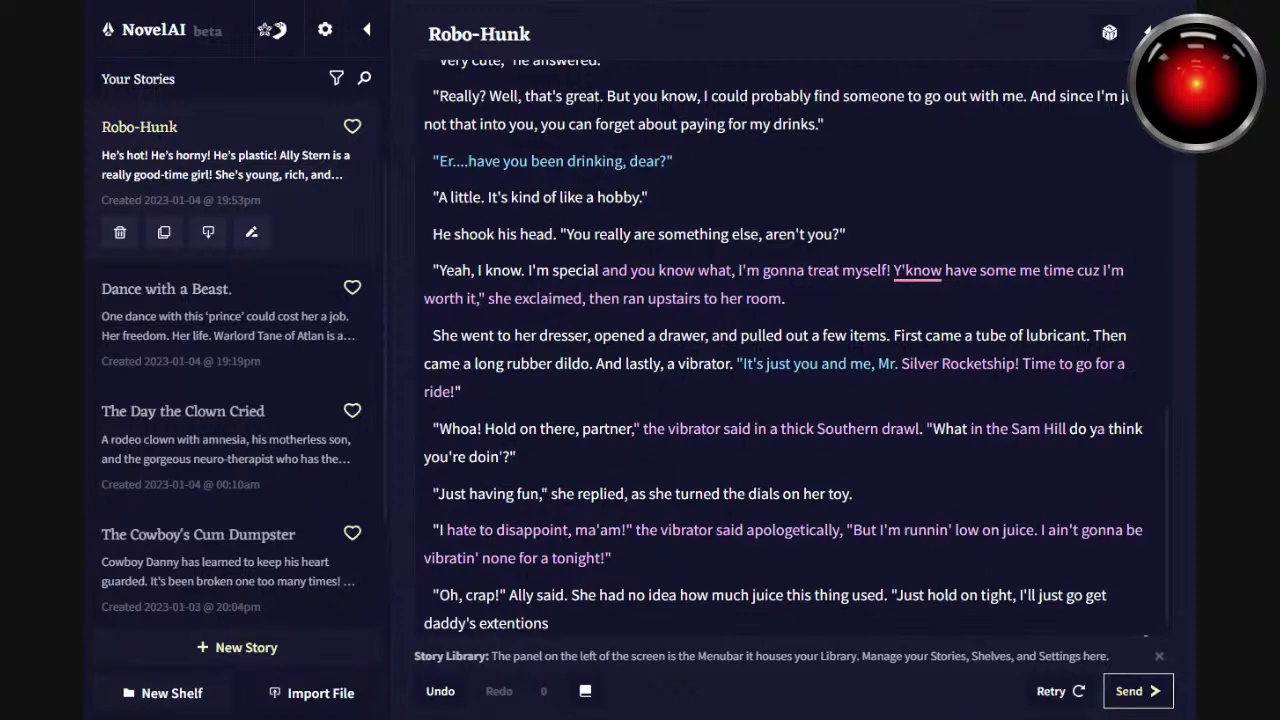
key(BackSpace)
text(c)
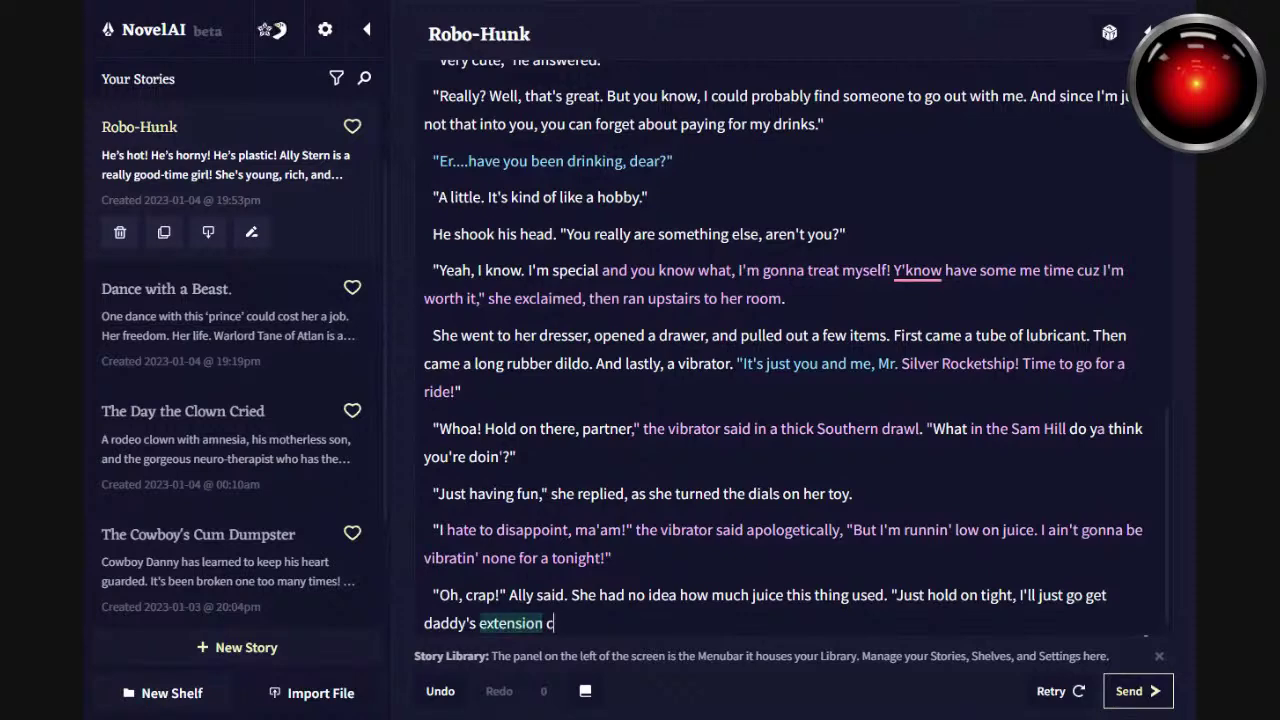
text(ord!")
key(Return)
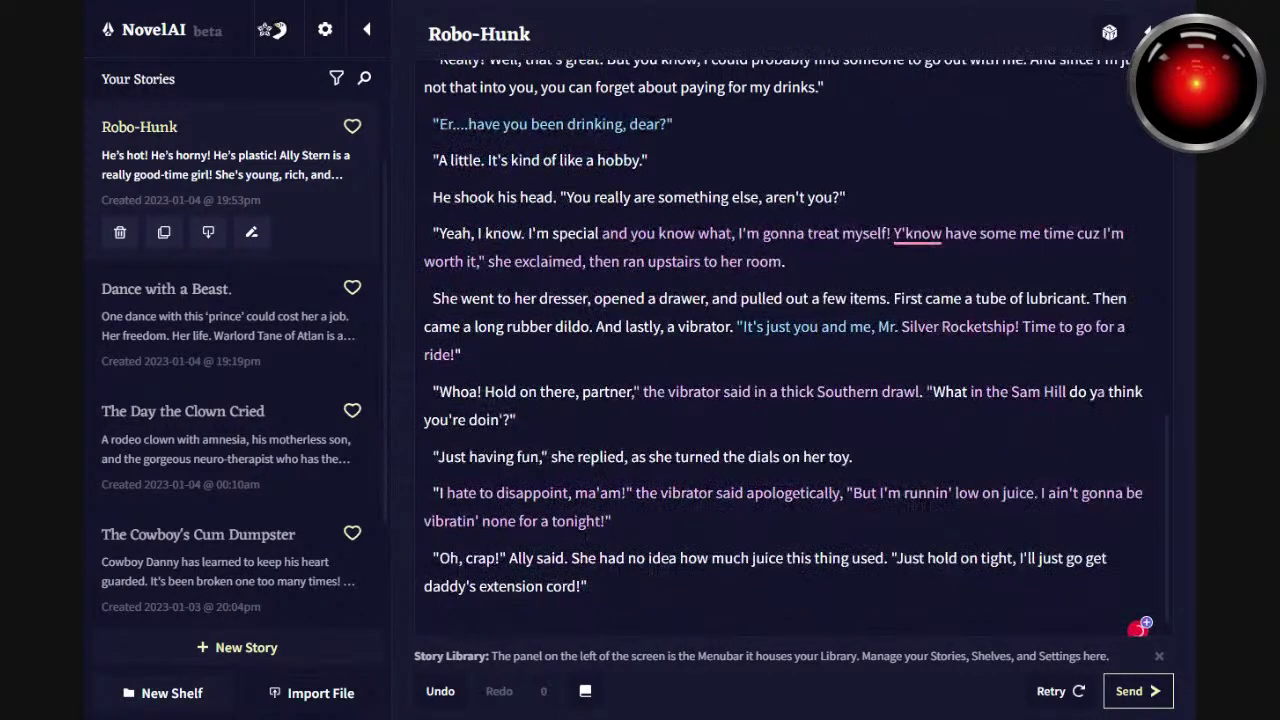
Add the line "What the heck 'lil lady! The power's out, ya moron." and have the AI continue the story, regenerating its continuation once.
text("The p)
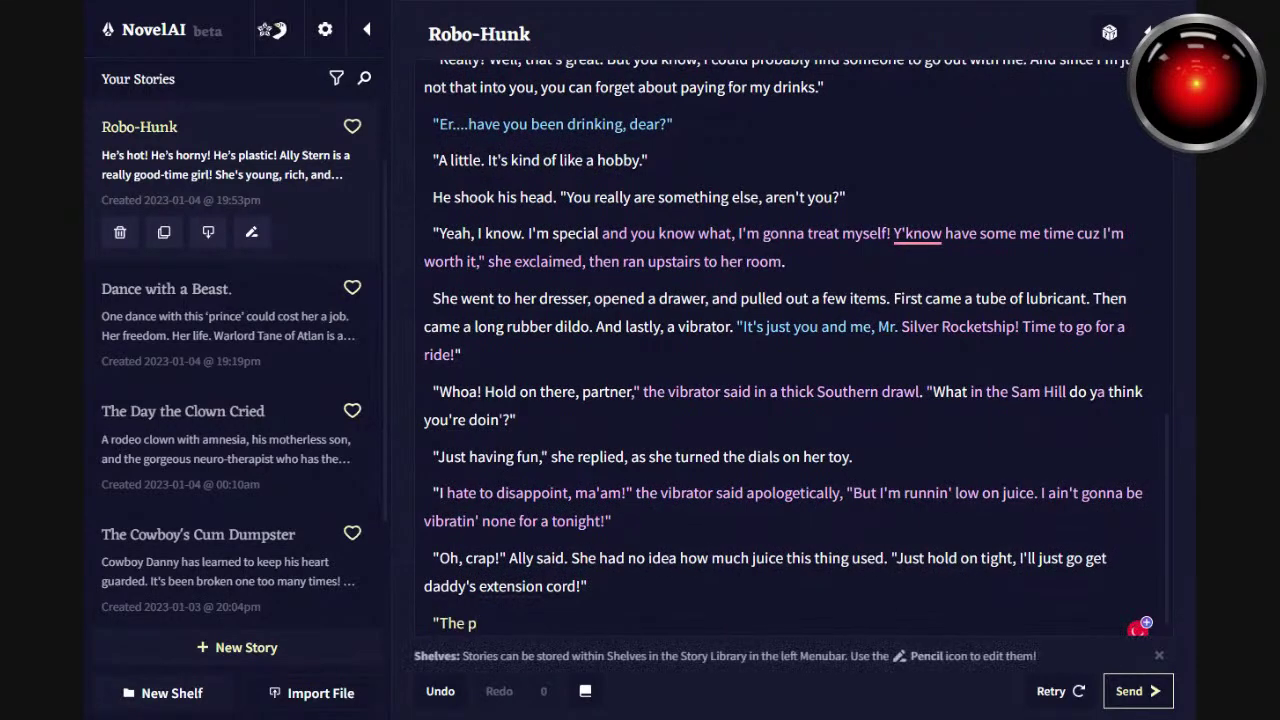
key(BackSpace)
key(BackSpace)
key(BackSpace)
key(BackSpace)
key(BackSpace)
text(What the heck)
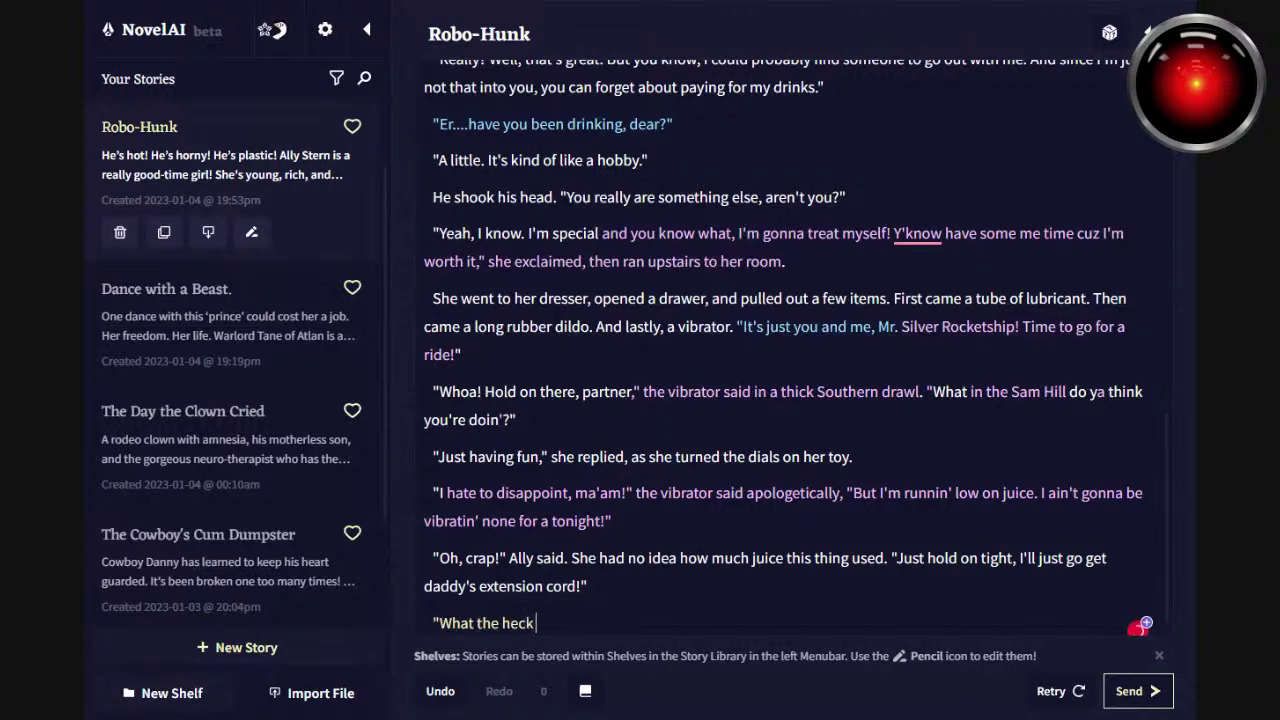
text( 'lil lady! The power's)
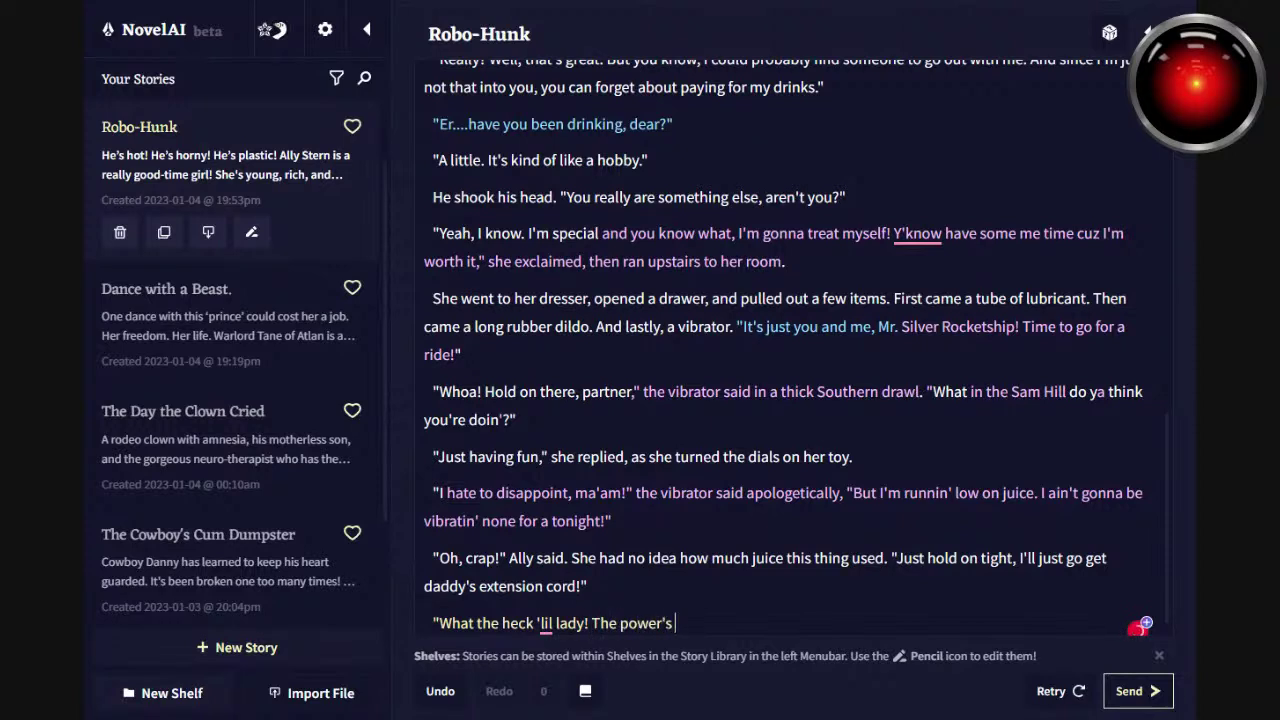
text( out, ya moron.)
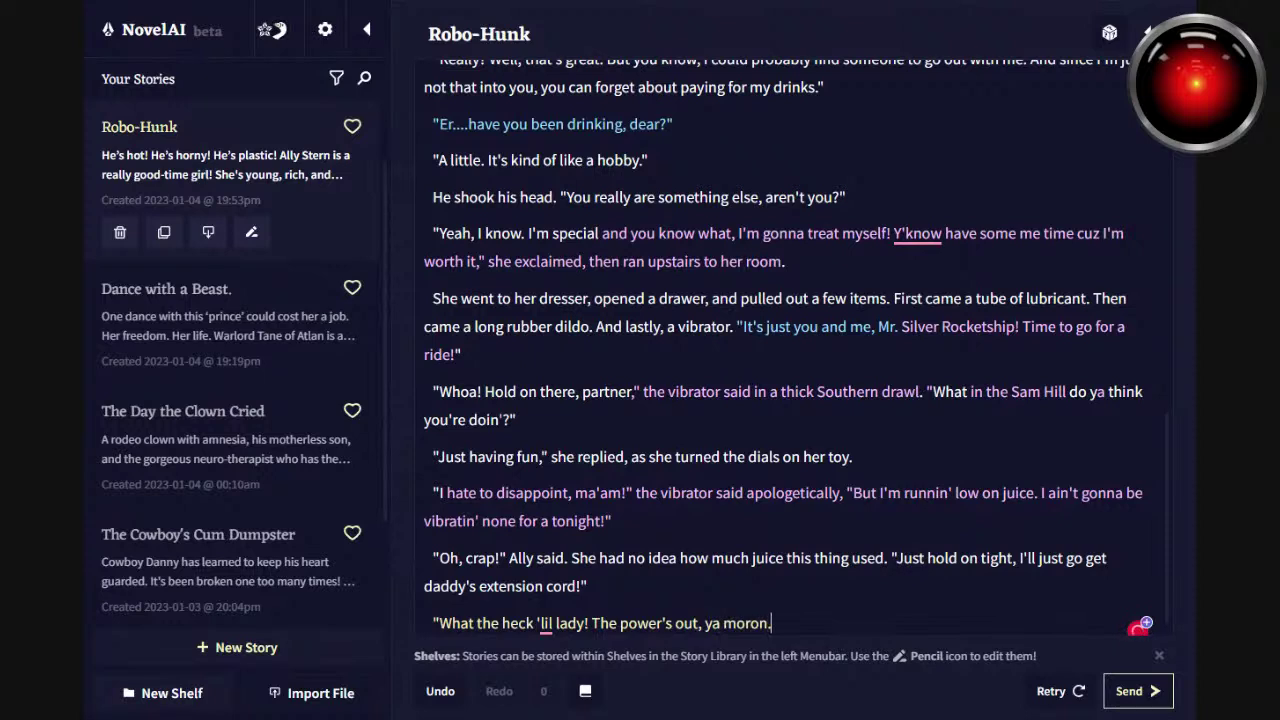
text(")
click(1145, 702)
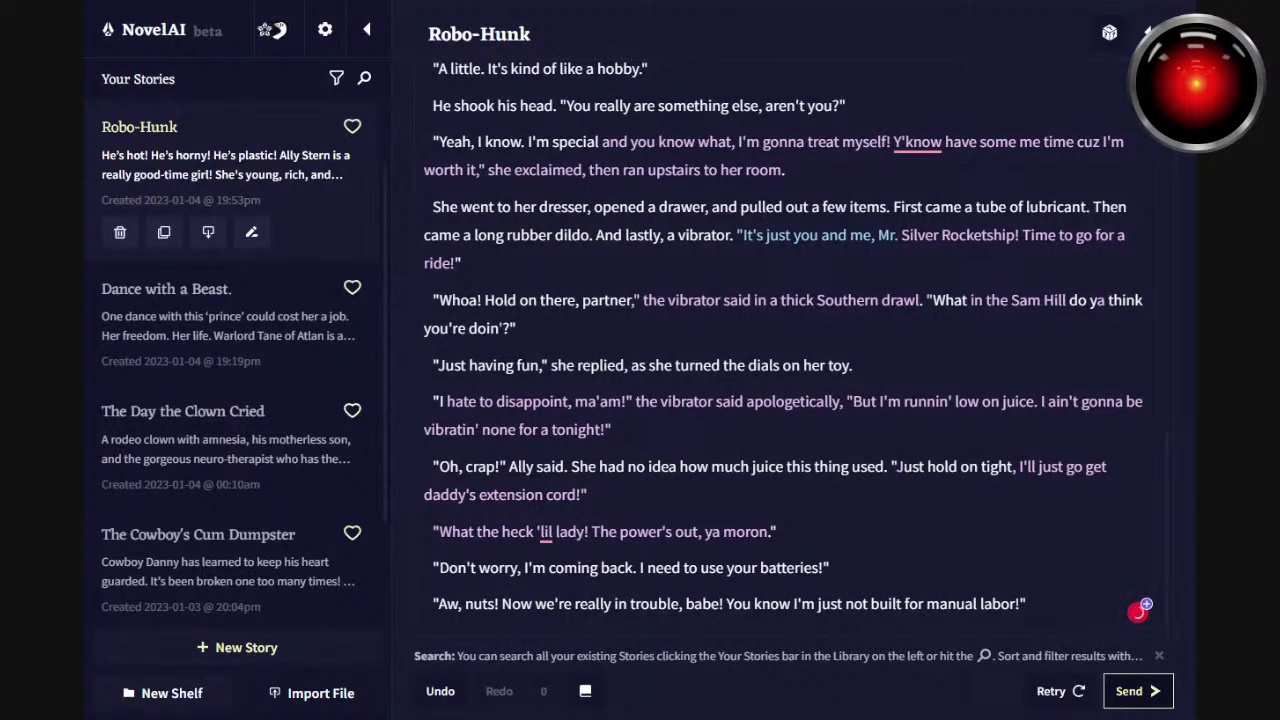
click(1062, 704)
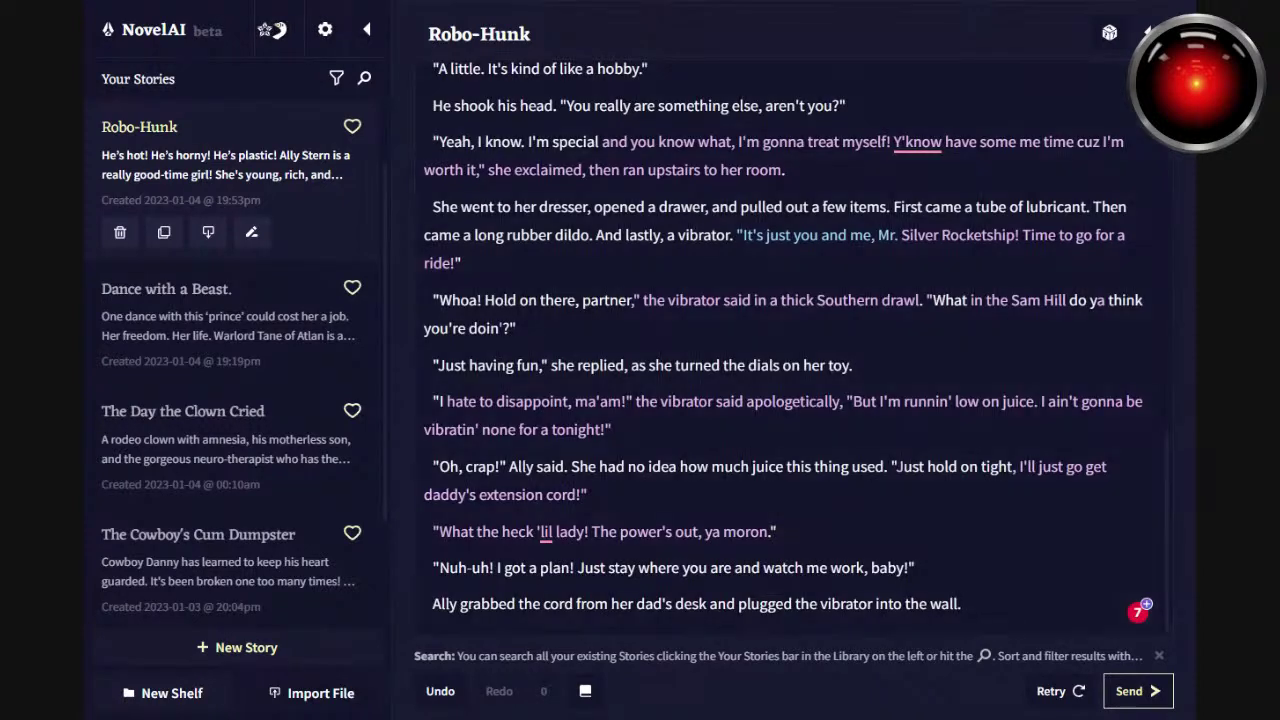
Append "To Ally's surprise, nothing happened. The power was indeed out and she was indeed a moron." and have the AI continue the story twice.
text(To ally's surprise, nothing happened. The power was indeed out and she was indeed a moror)
key(BackSpace)
text(n.)
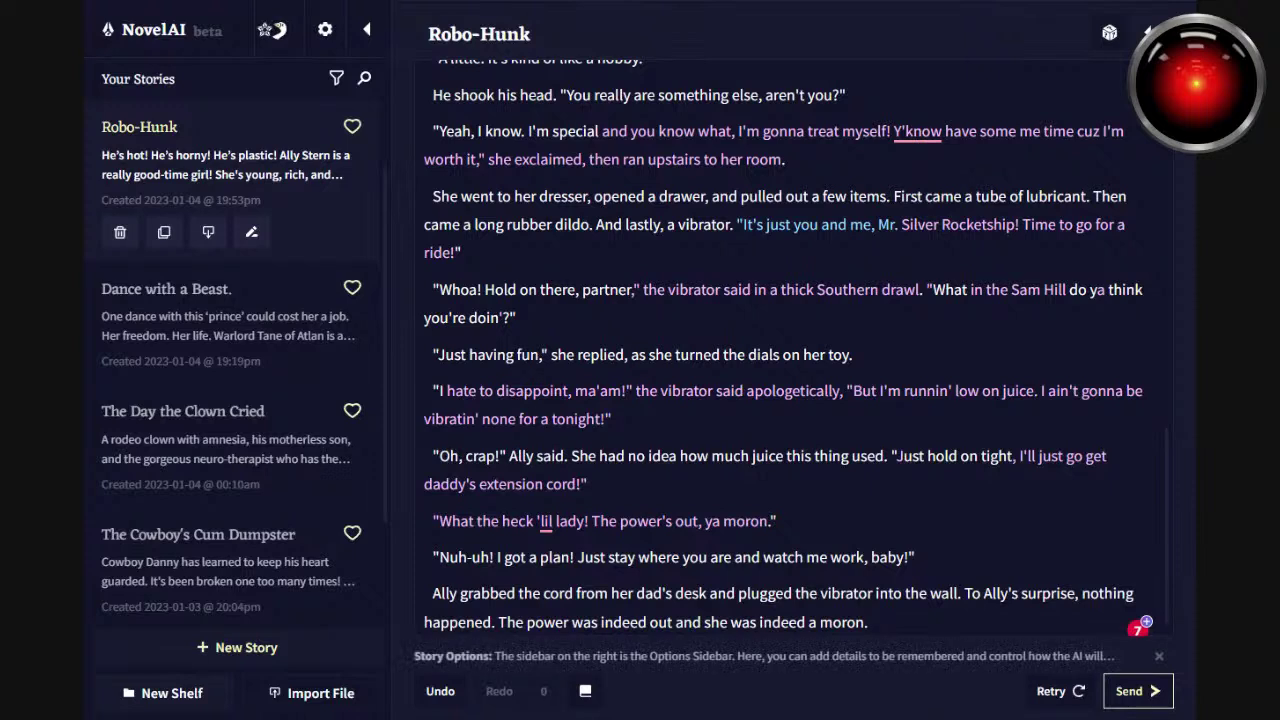
click(1148, 690)
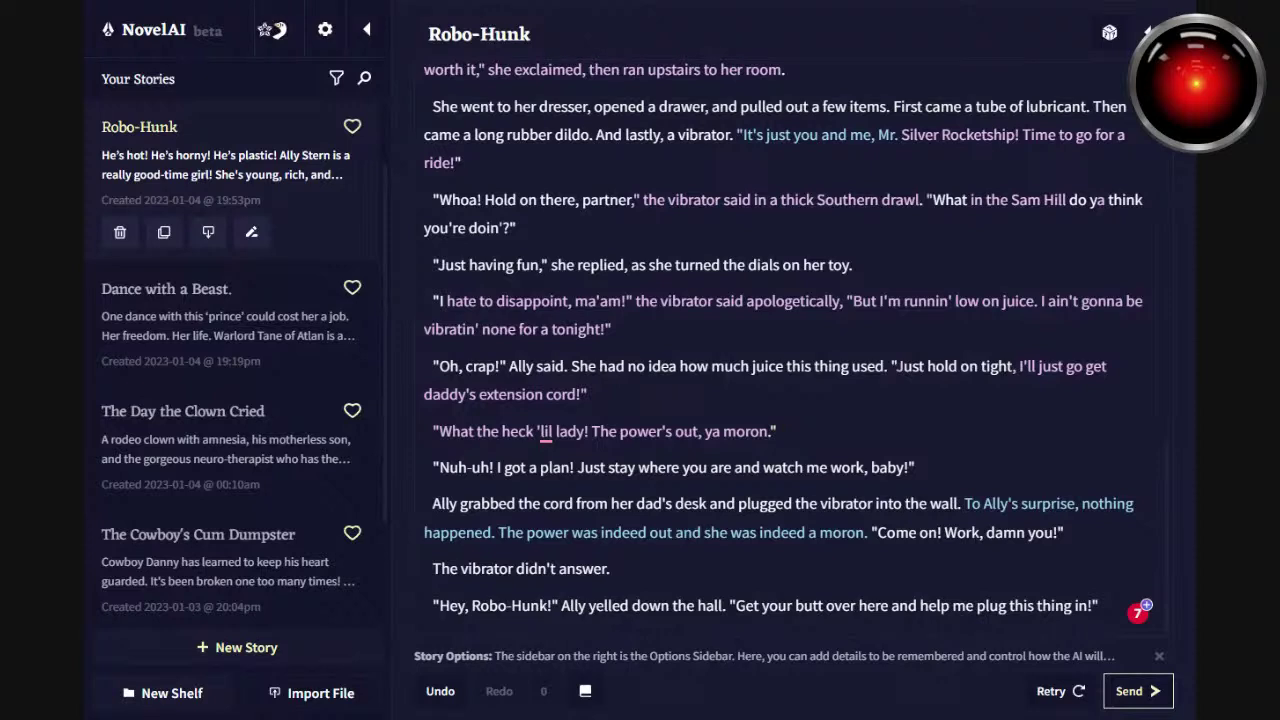
click(1137, 702)
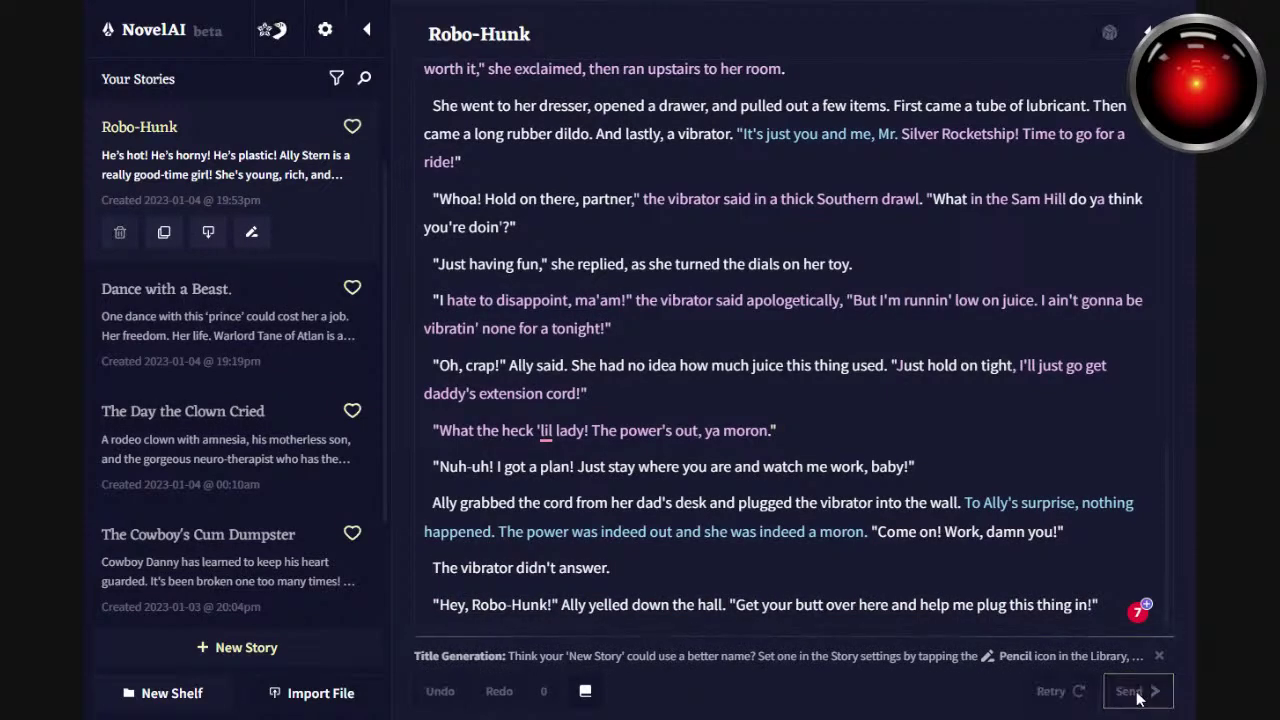
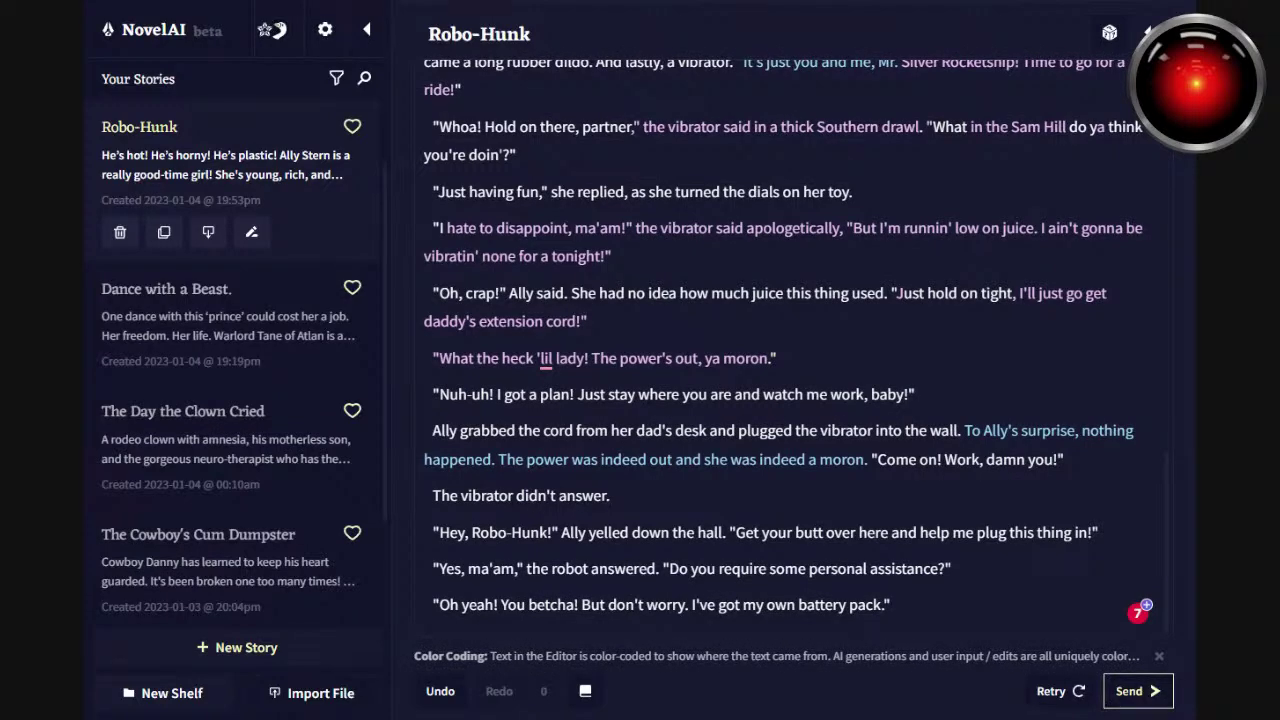
Replace the battery pack sentences after "You betcha!" with "I'm horny as hell and my vibrator won't vrooom for me".
drag(882, 605, 580, 605)
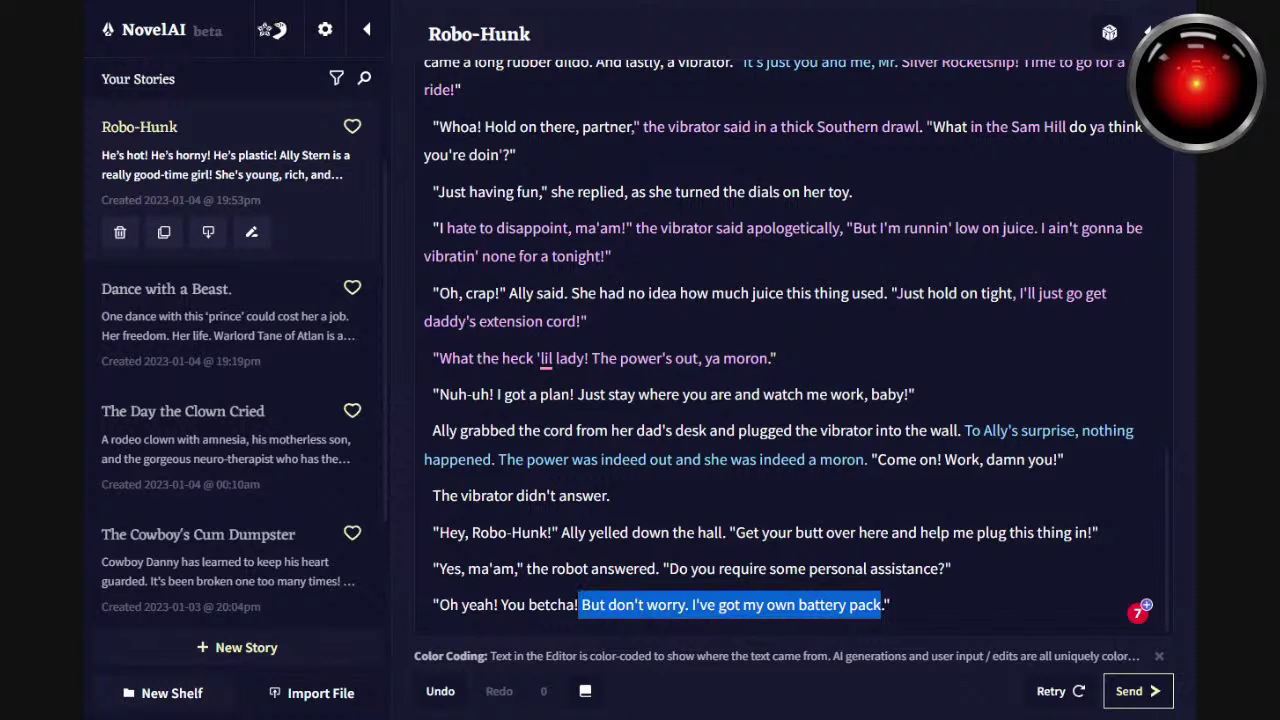
key(BackSpace)
text(I'm horny as hell and my vibrator )
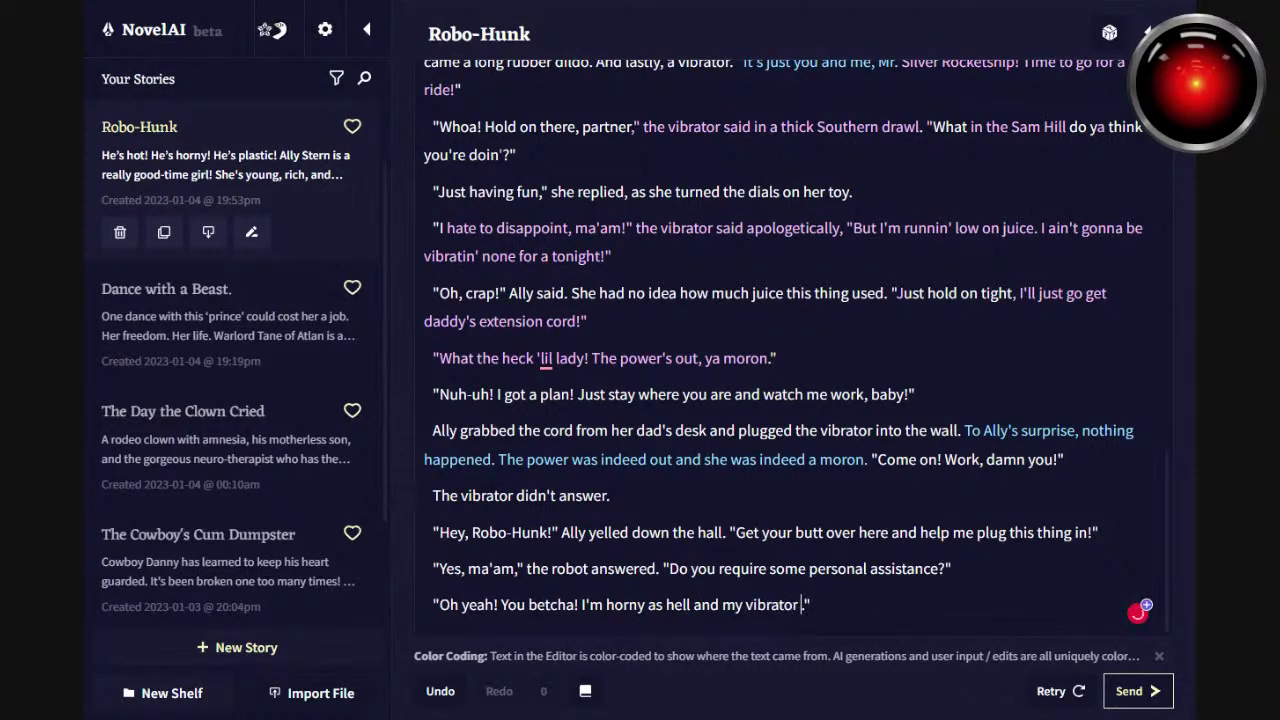
text(is out of the)
key(ctrl+shift+Left)
key(ctrl+shift+Left)
key(ctrl+shift+Left)
key(ctrl+shift+Left)
text(won't vrooom for me)
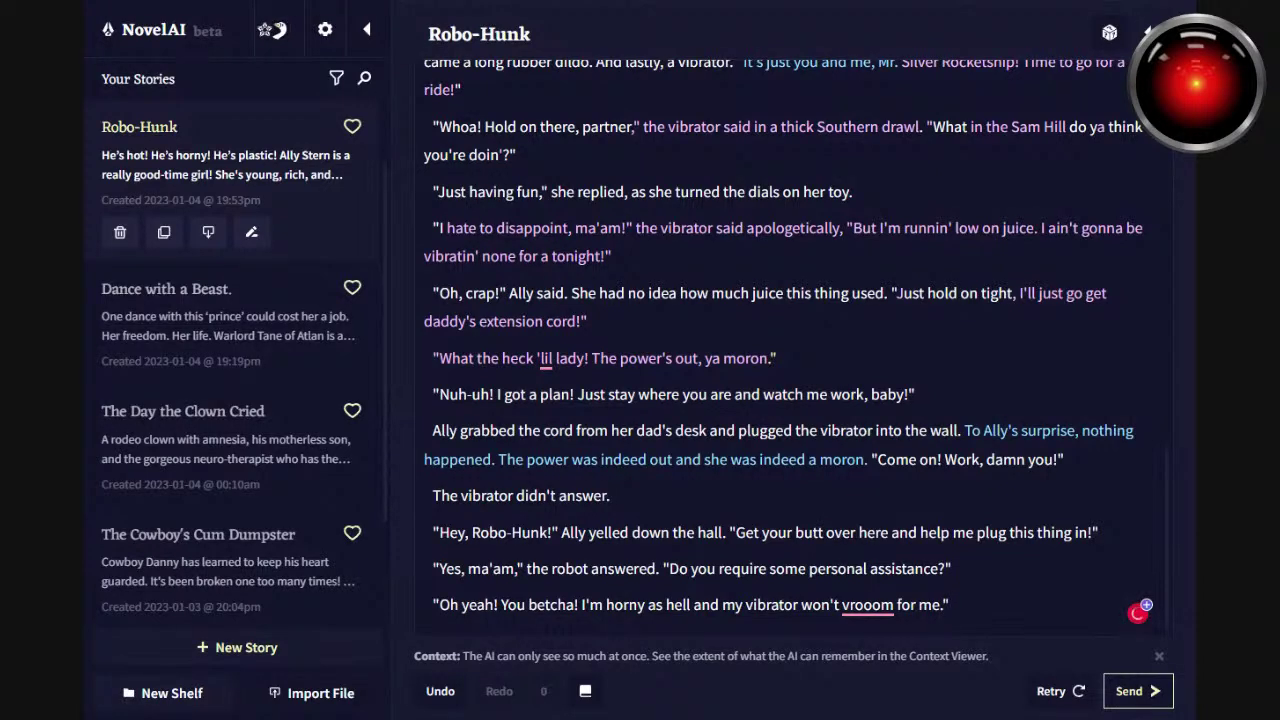
Add a new paragraph reading "Have you tried jumper cables?" the robot asked. and have the AI continue the story.
key(Return)
text("Have you tried jum)
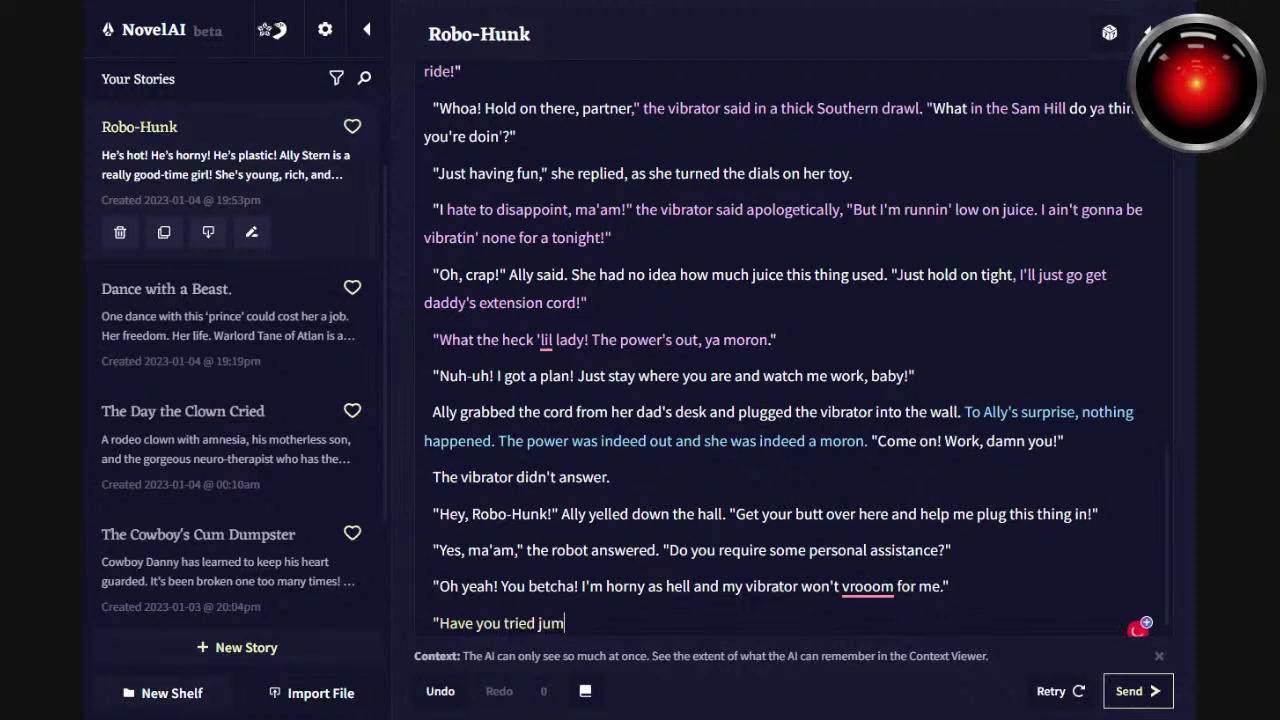
text(per cables?)
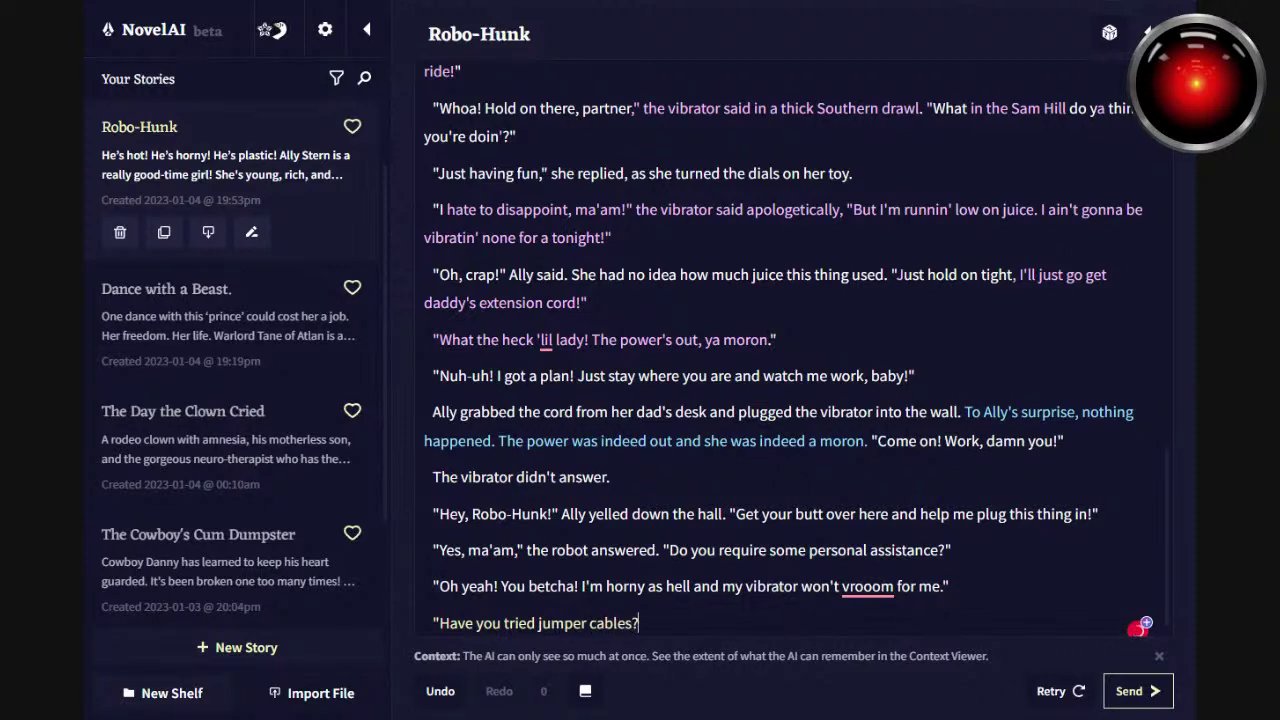
text(" the robot asked.)
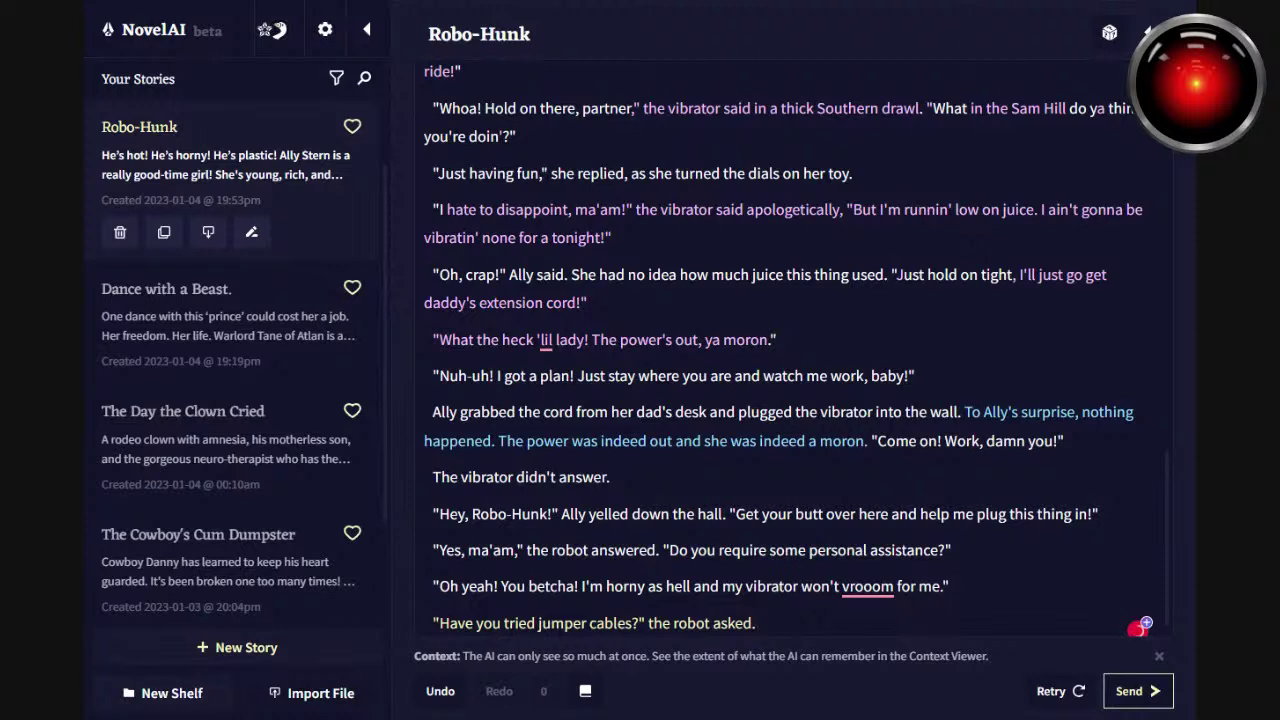
click(1141, 692)
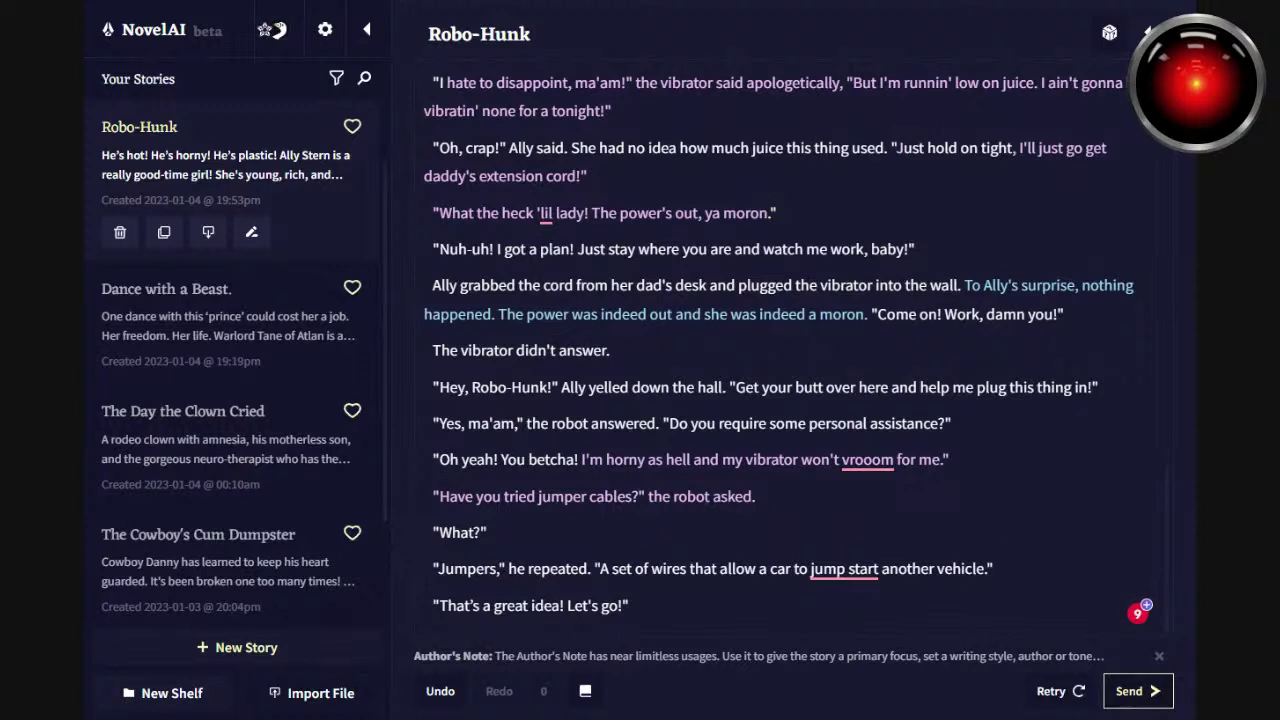
Replace the generated reply "That's a great idea! Let's go!" with "No you dumb dumb! My car isn't broken. My vibrator is".
drag(623, 606, 440, 606)
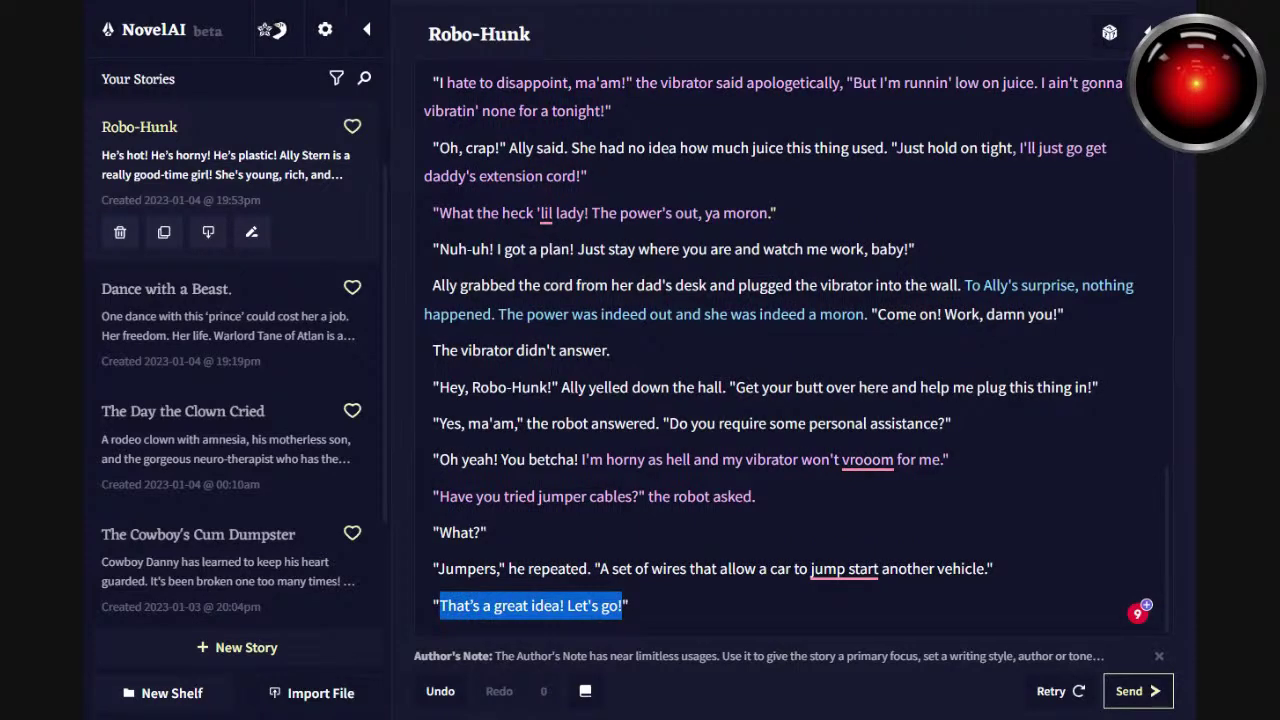
text(NO you dumb dumb!)
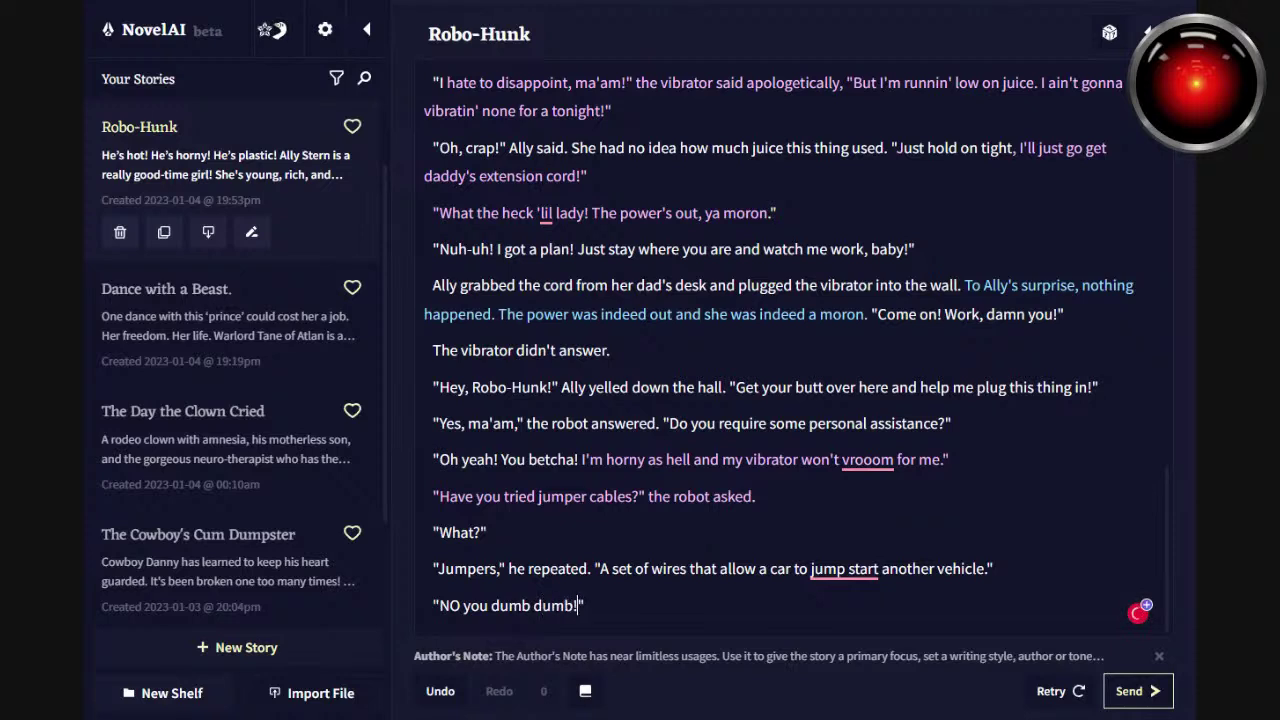
click(438, 606)
key(Right)
key(shift+Right)
text(o)
key(End)
key(Left)
text(My care)
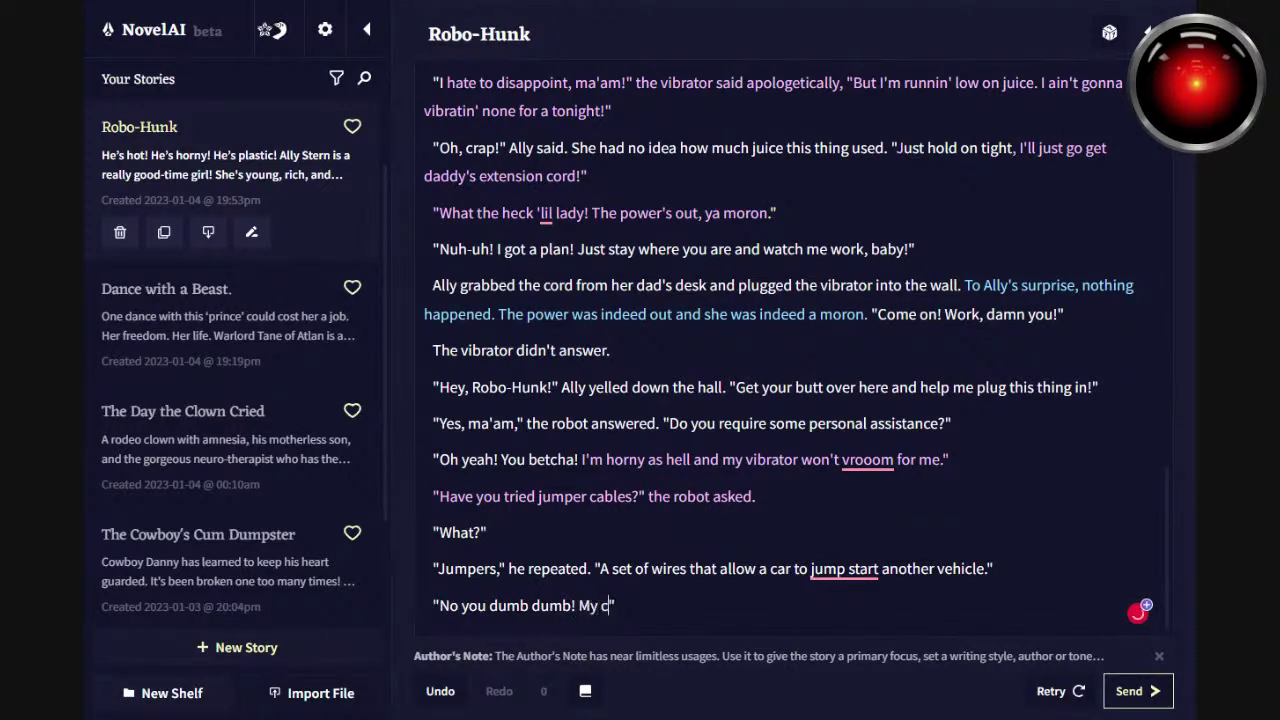
key(BackSpace)
key(BackSpace)
text(is)
text(n't brok)
text(en. My )
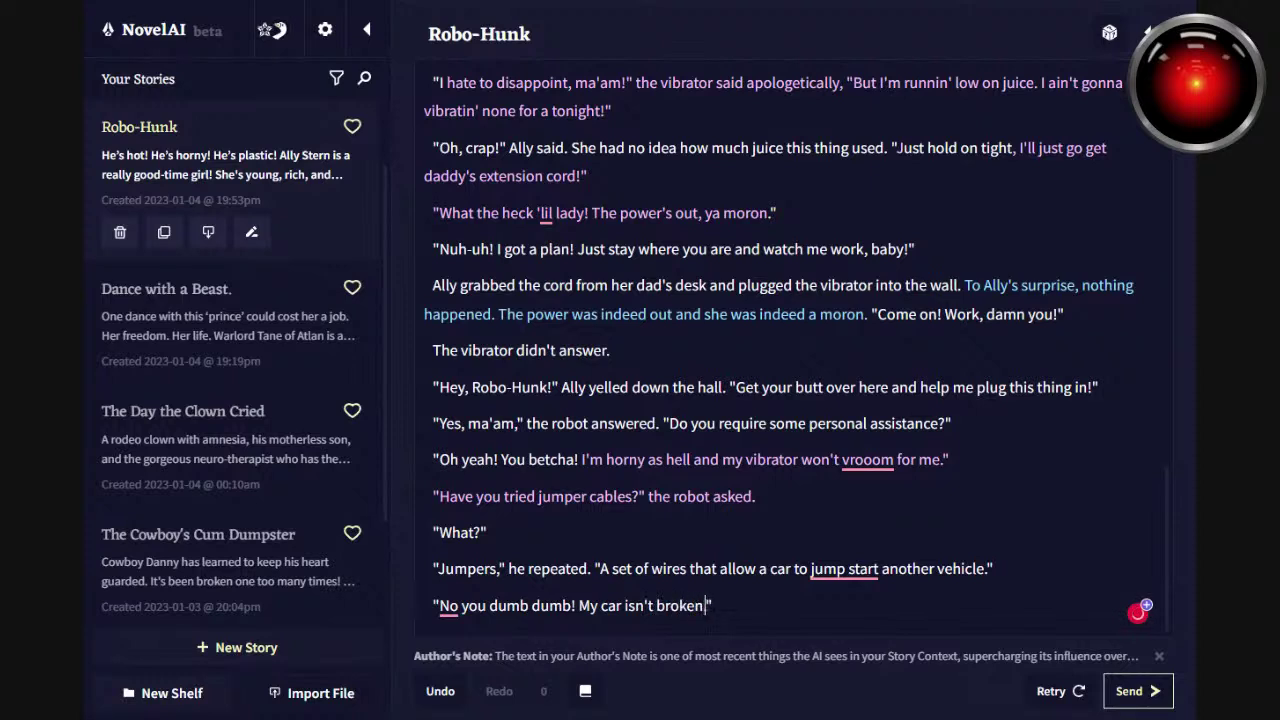
text(vibr)
text(ator is)
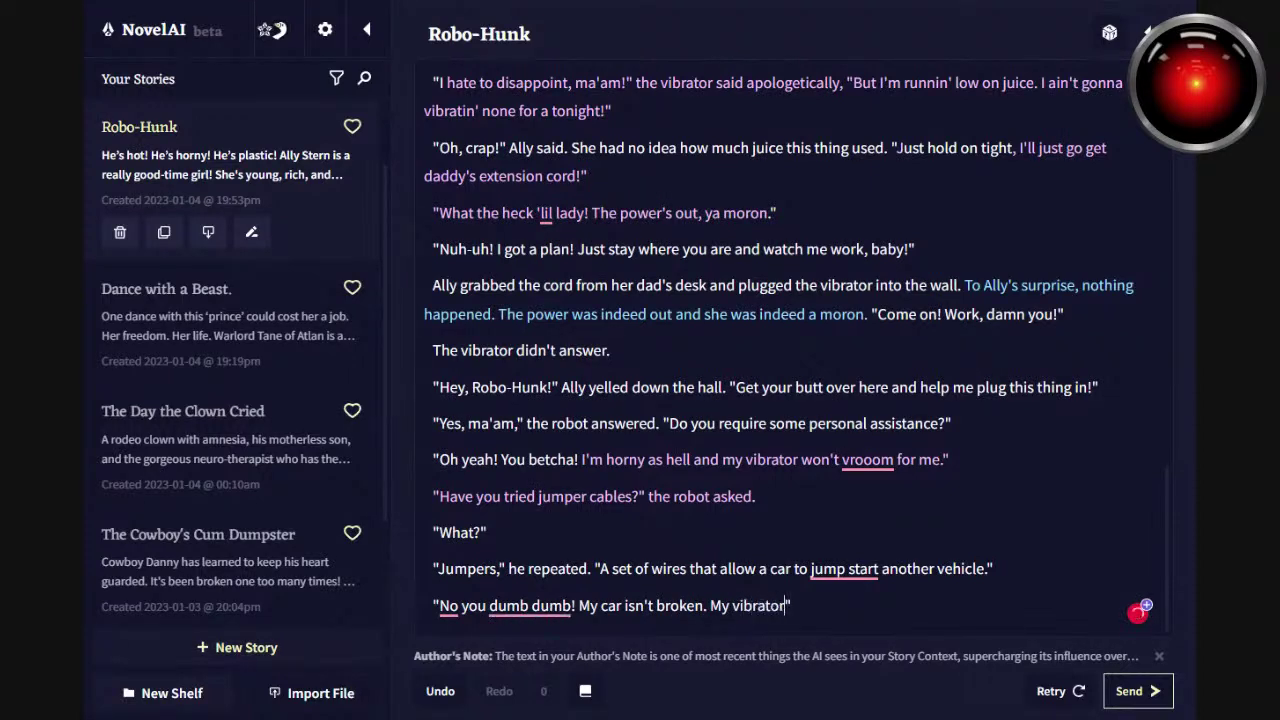
Finish the line with an exclamation mark, "Ally explains." and "I need to cum, darn it! Don't you understand?!", and have the AI continue.
text(!Ally sa)
key(BackSpace)
key(BackSpace)
text(ecplains)
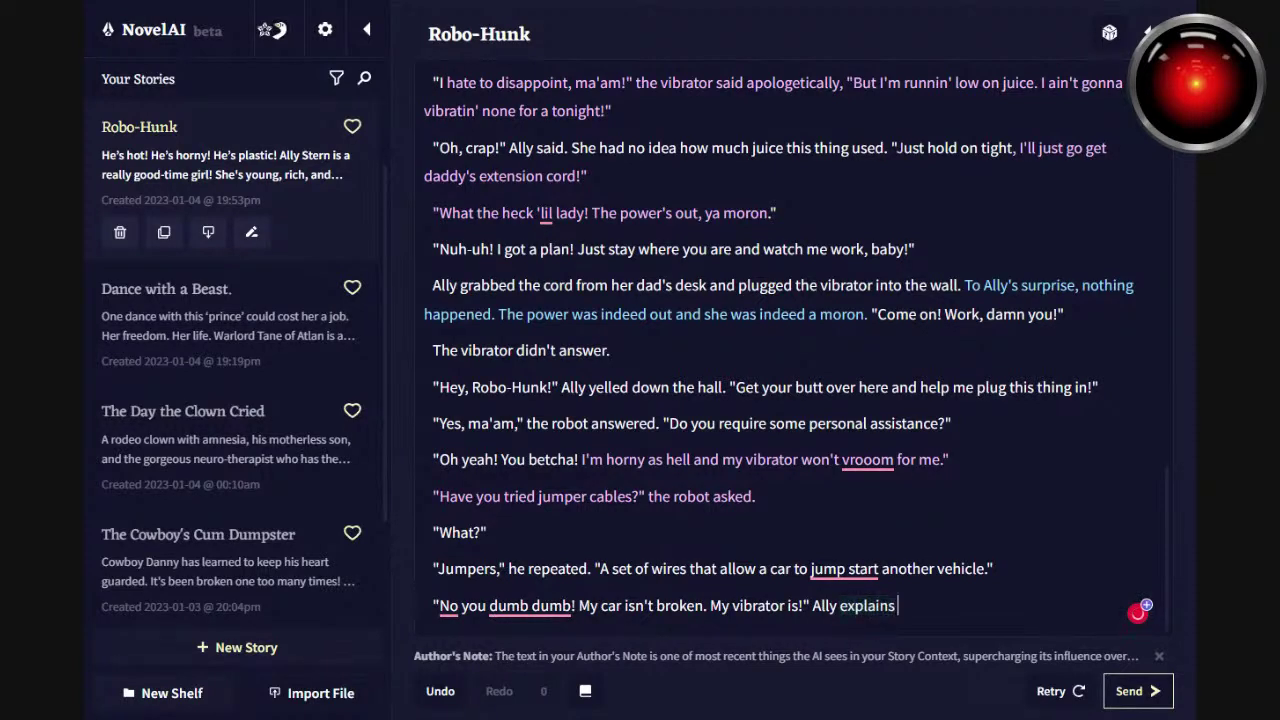
text( . "I need to cum, d)
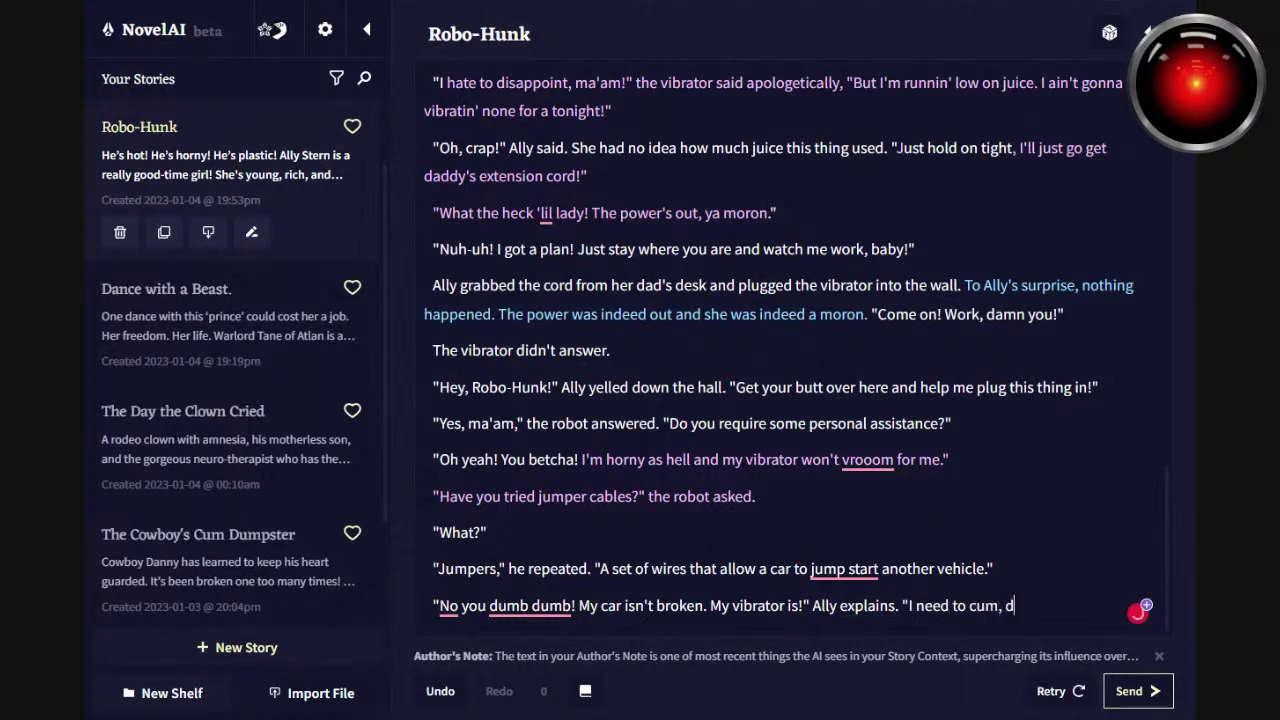
text(arn it! Don't you underst)
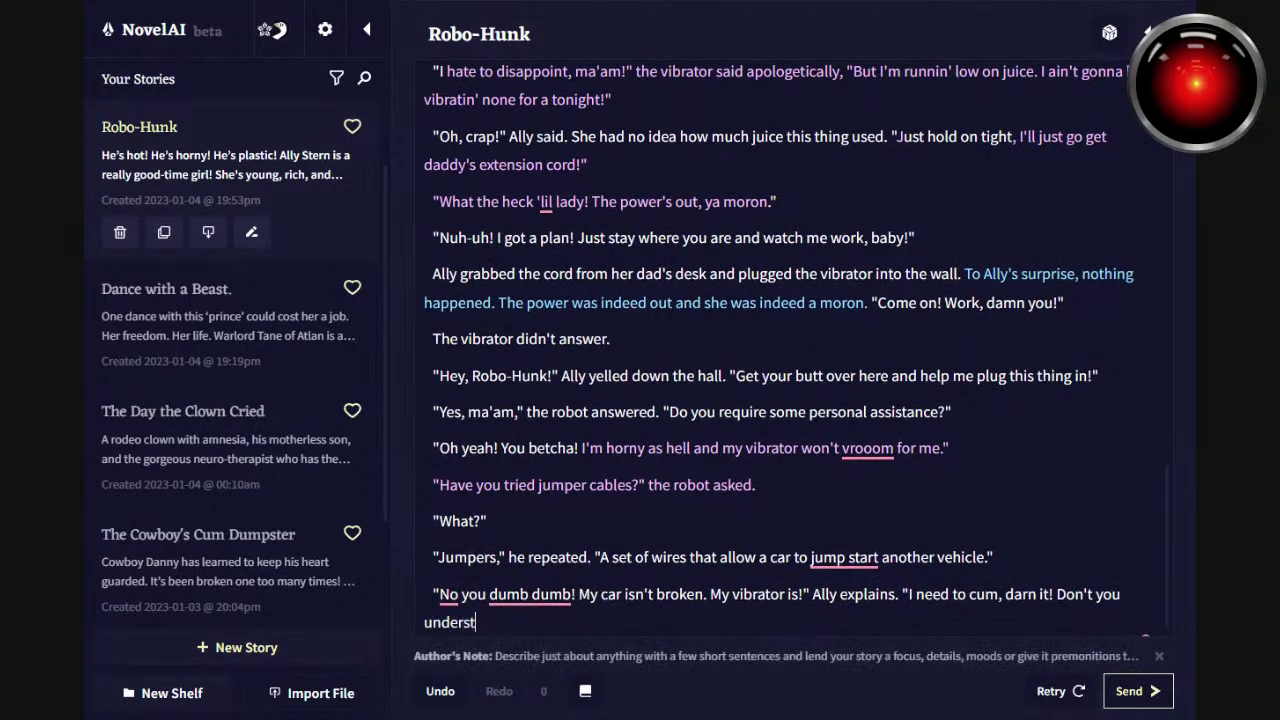
text(and?!")
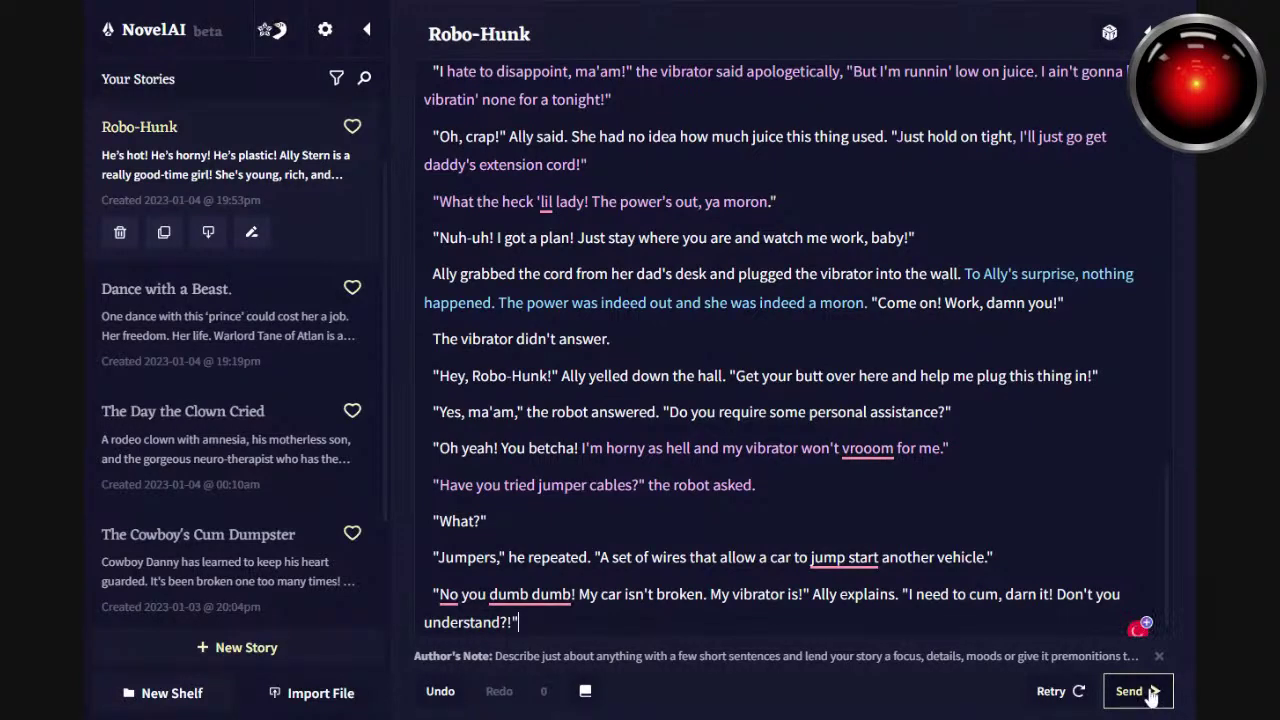
click(1150, 692)
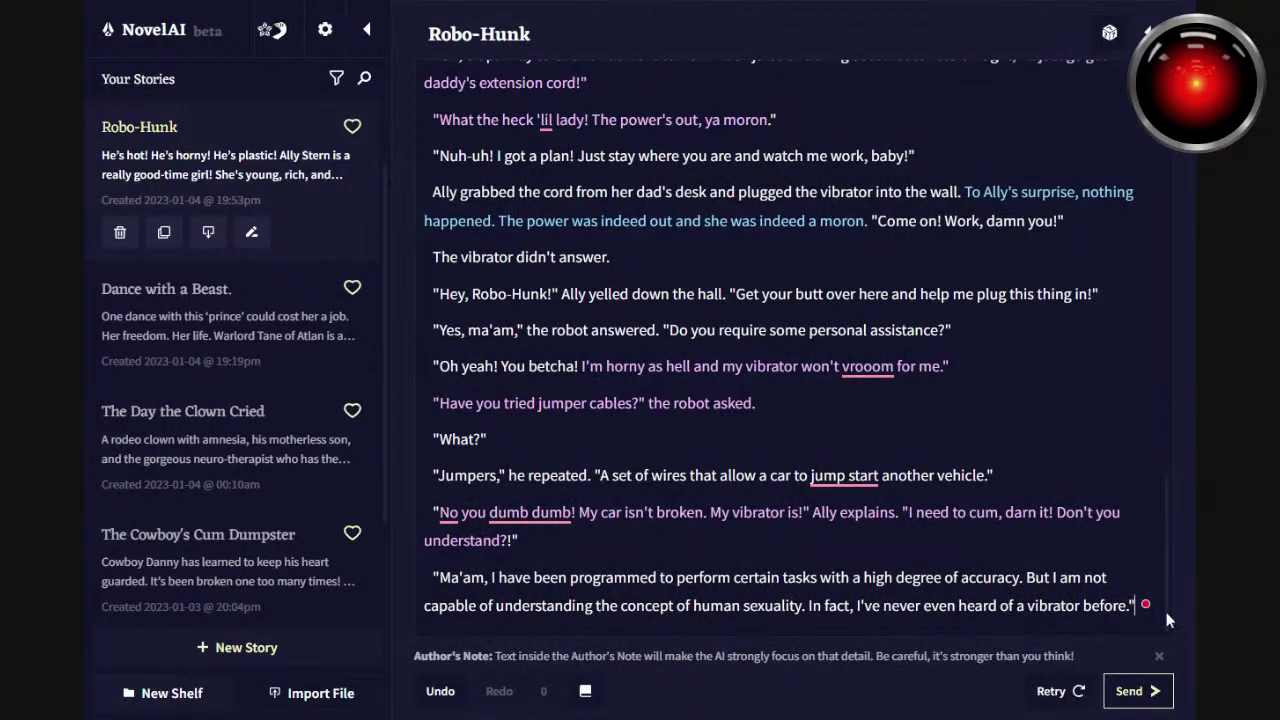
Add a new paragraph beginning "Gee, you are a dummy! Dad didn't tell you anything about a woman's love t tunnel!
key(Return)
text("Gee)
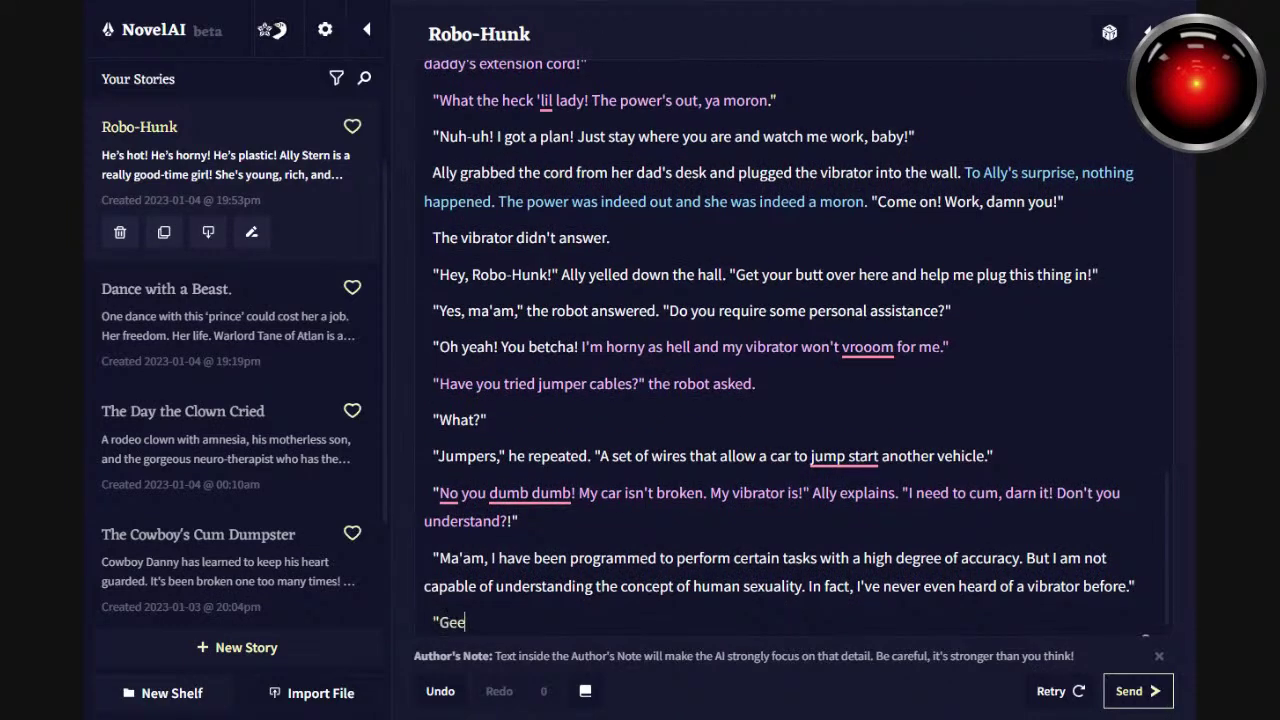
text(, you are a dummy! )
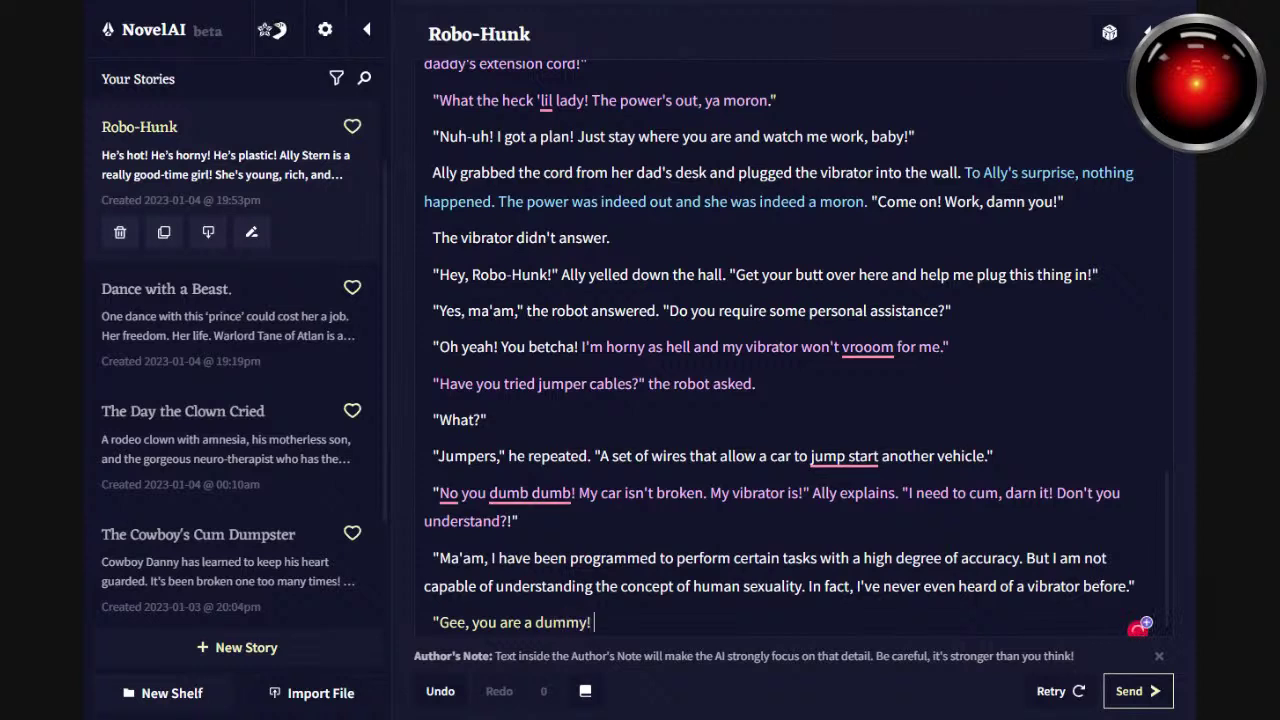
text(Dad didn't t)
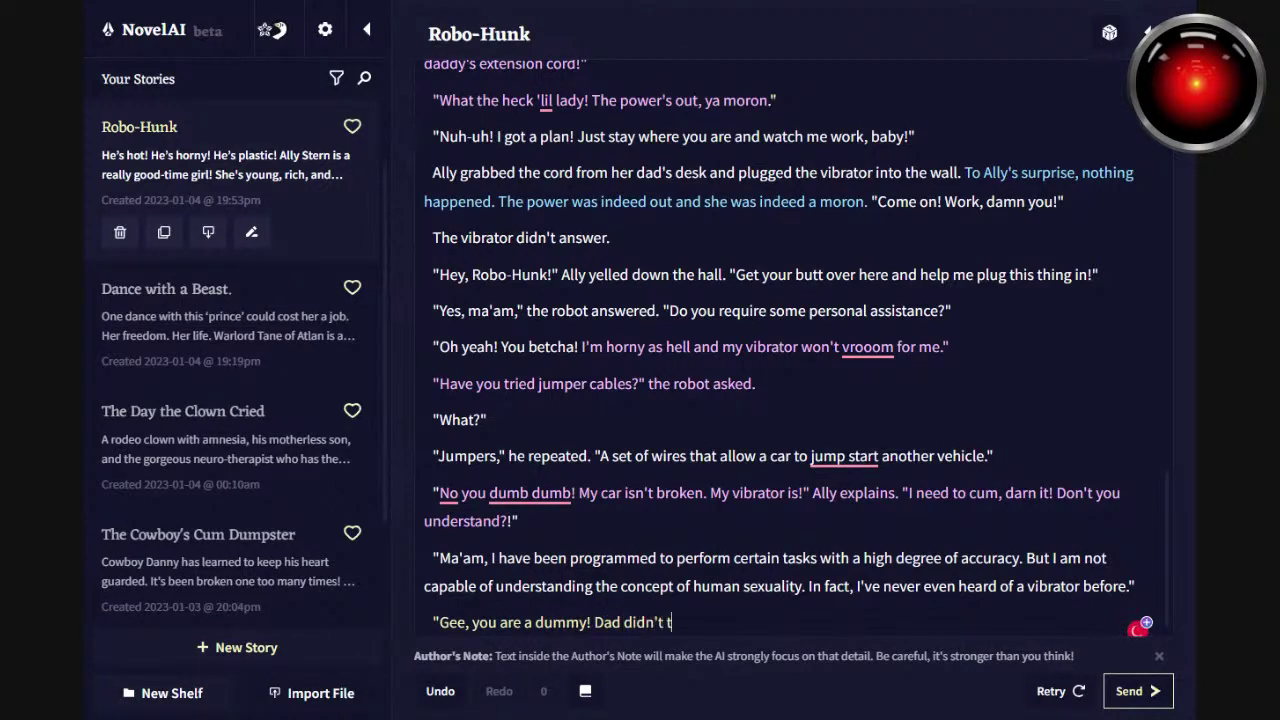
text(ell you anything ab)
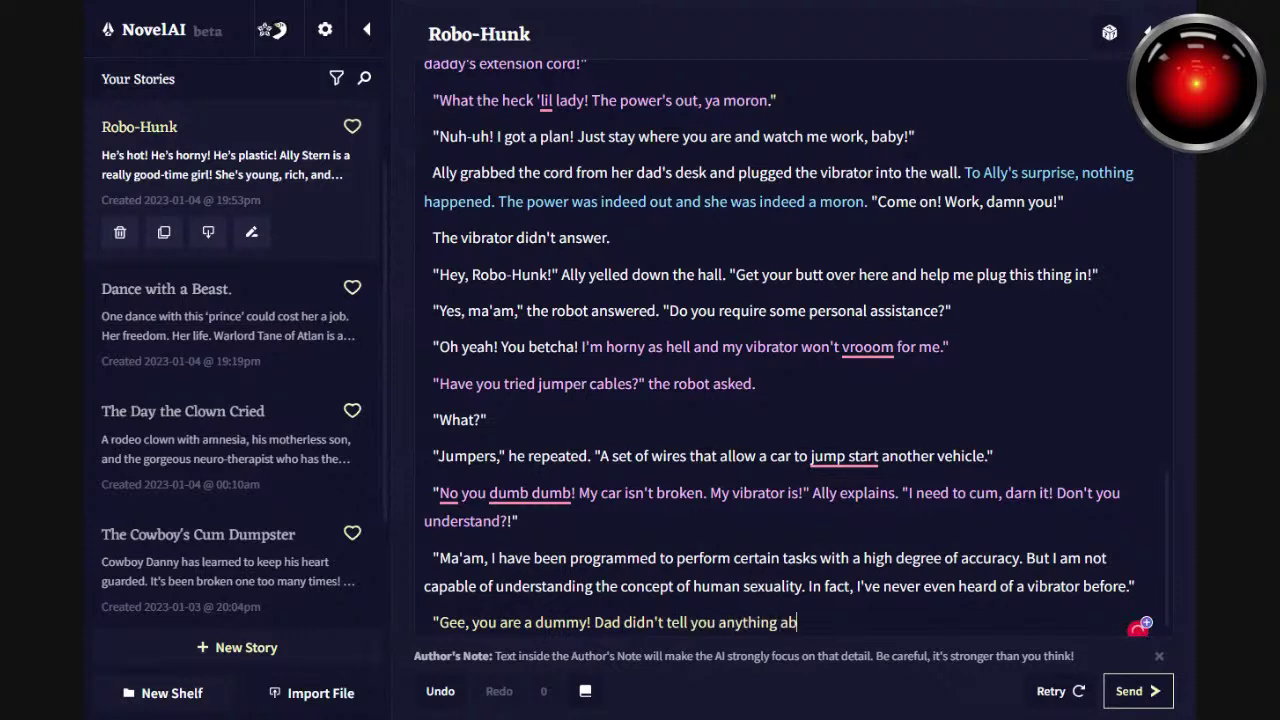
text(out the)
key(BackSpace)
key(BackSpace)
key(shift+Left)
key(shift+Left)
key(shift+Left)
key(shift+Left)
key(shift+Left)
key(shift+Left)
key(shift+Left)
key(shift+Left)
key(shift+Left)
key(shift+Left)
key(shift+Left)
key(shift+Left)
key(shift+Left)
key(shift+Left)
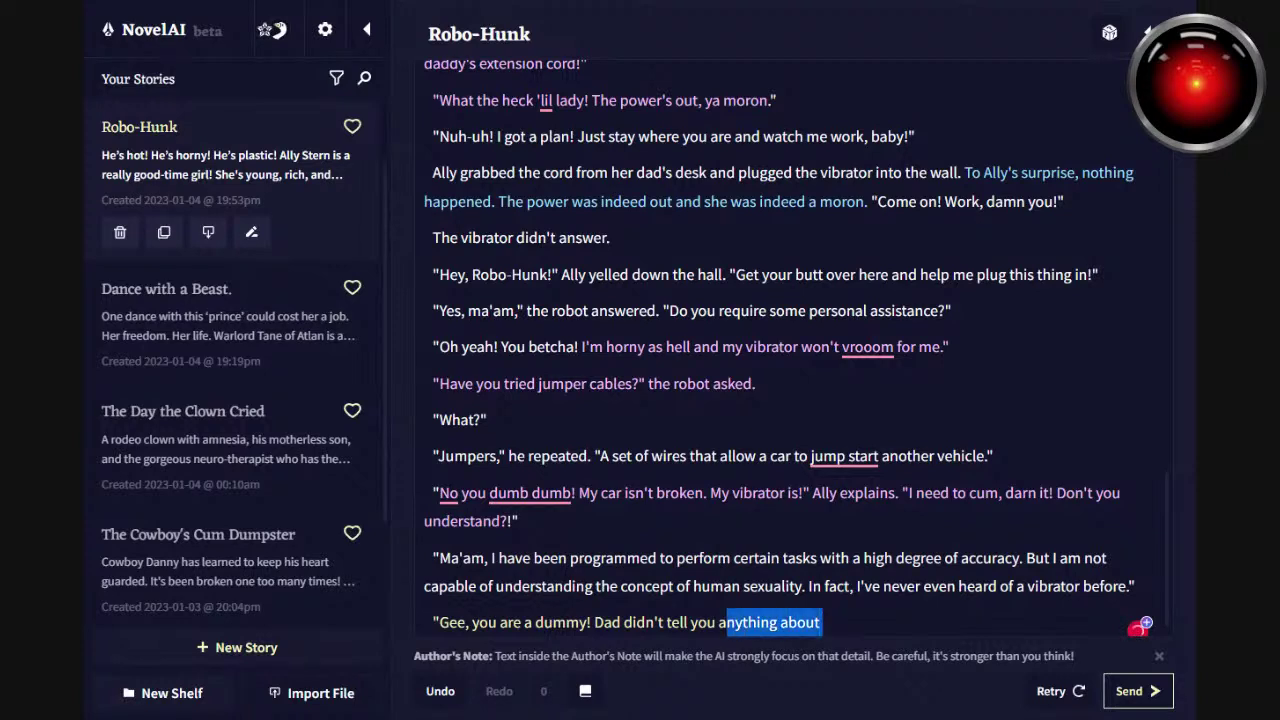
key(Right)
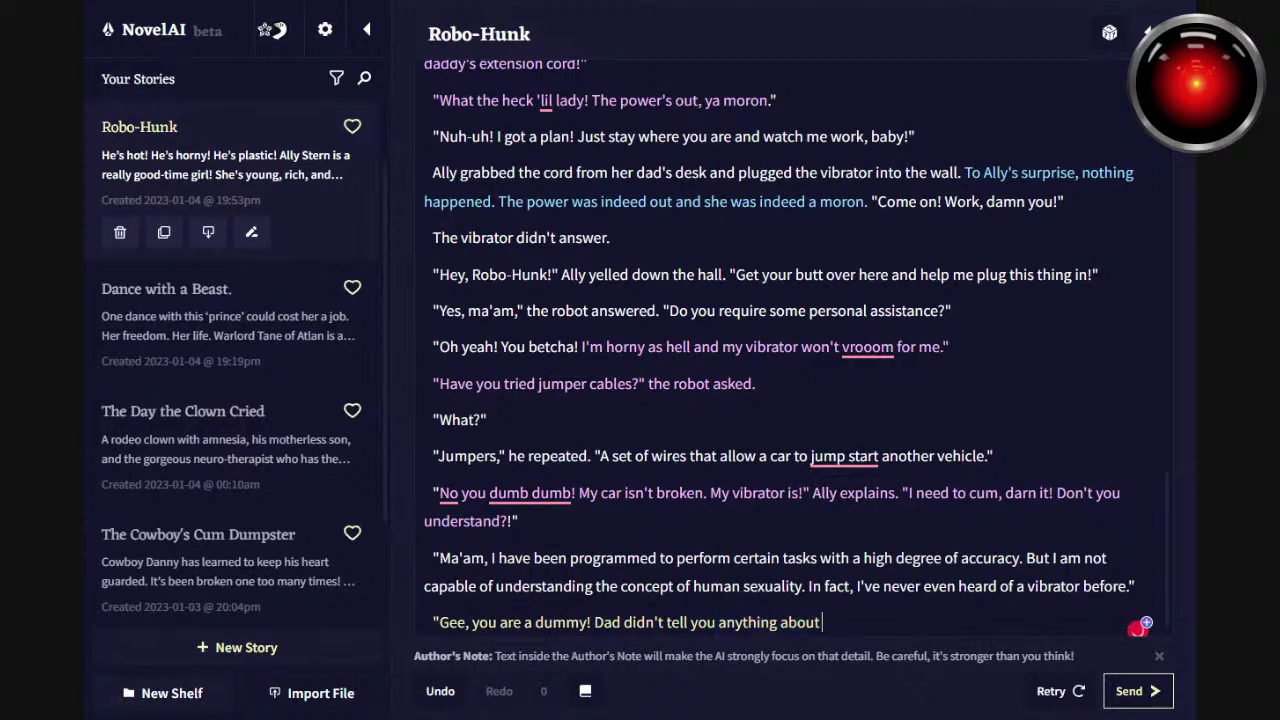
text(a woman's )
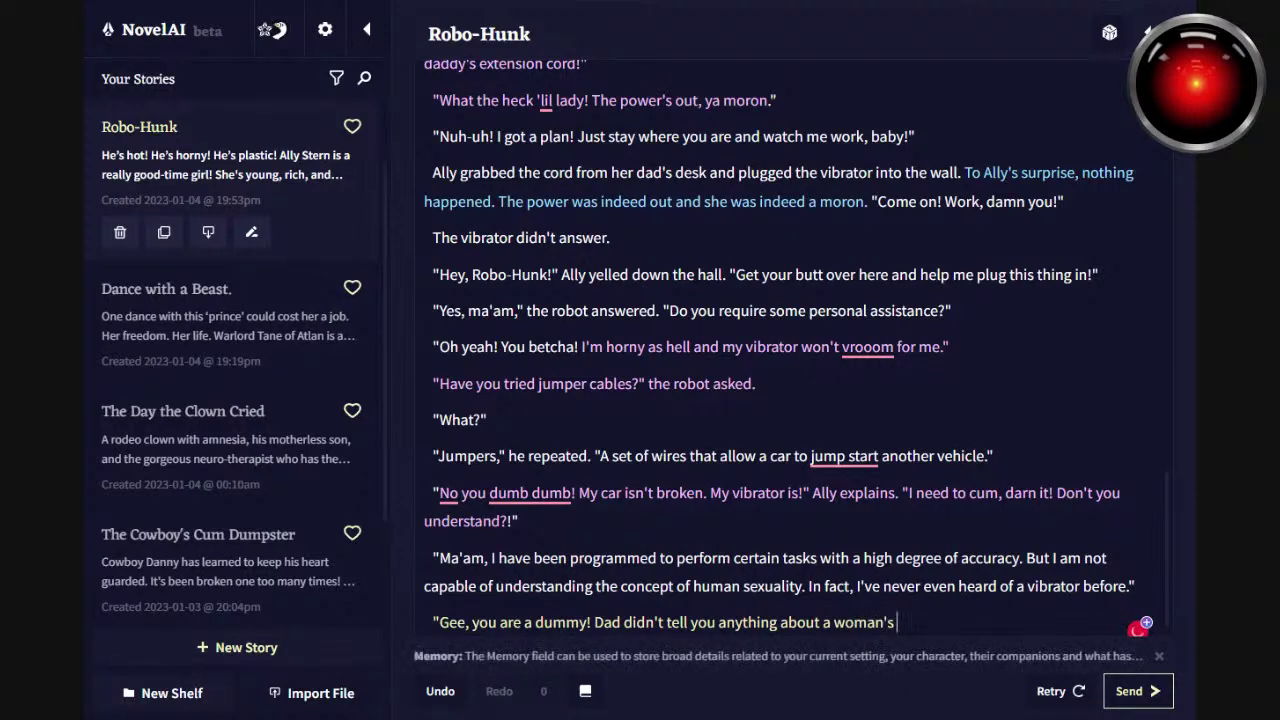
text(love t tunnel! Dad)
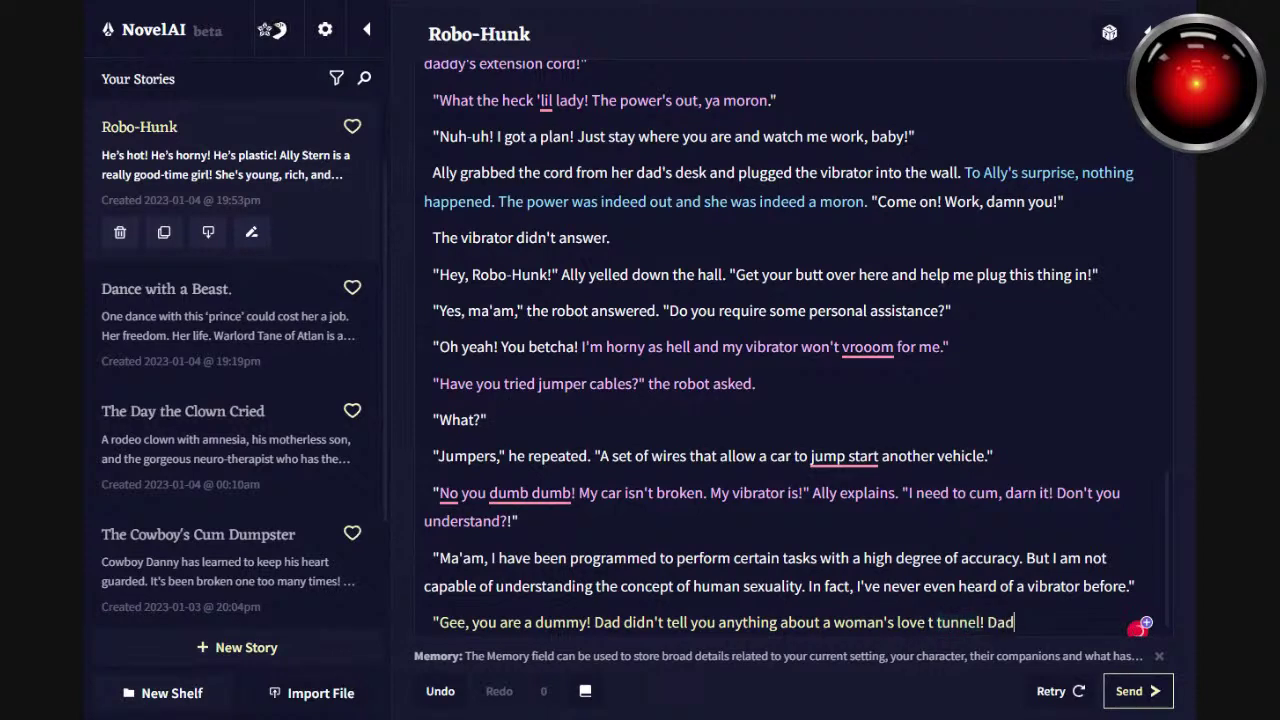
Finish Ally's line with "Daddy shoulda given you a brain as well as a dick!" she exclaimed.
text(dy shoulda g)
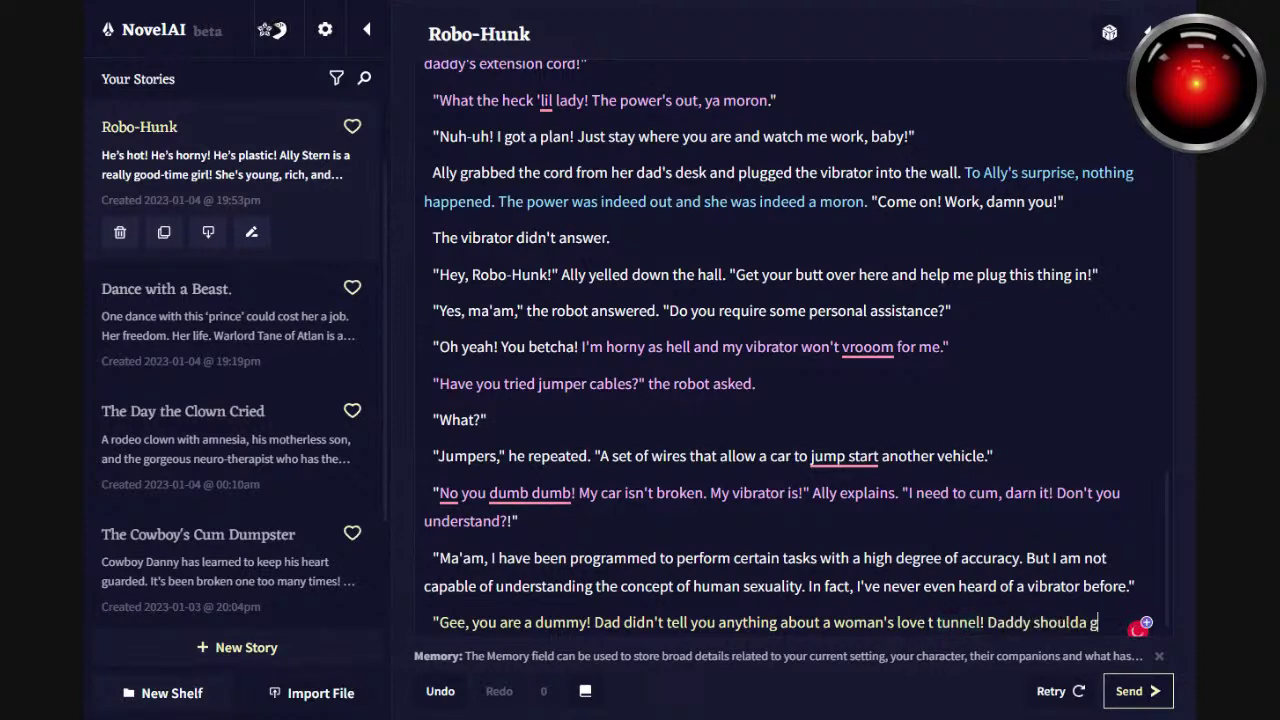
text(iven you a)
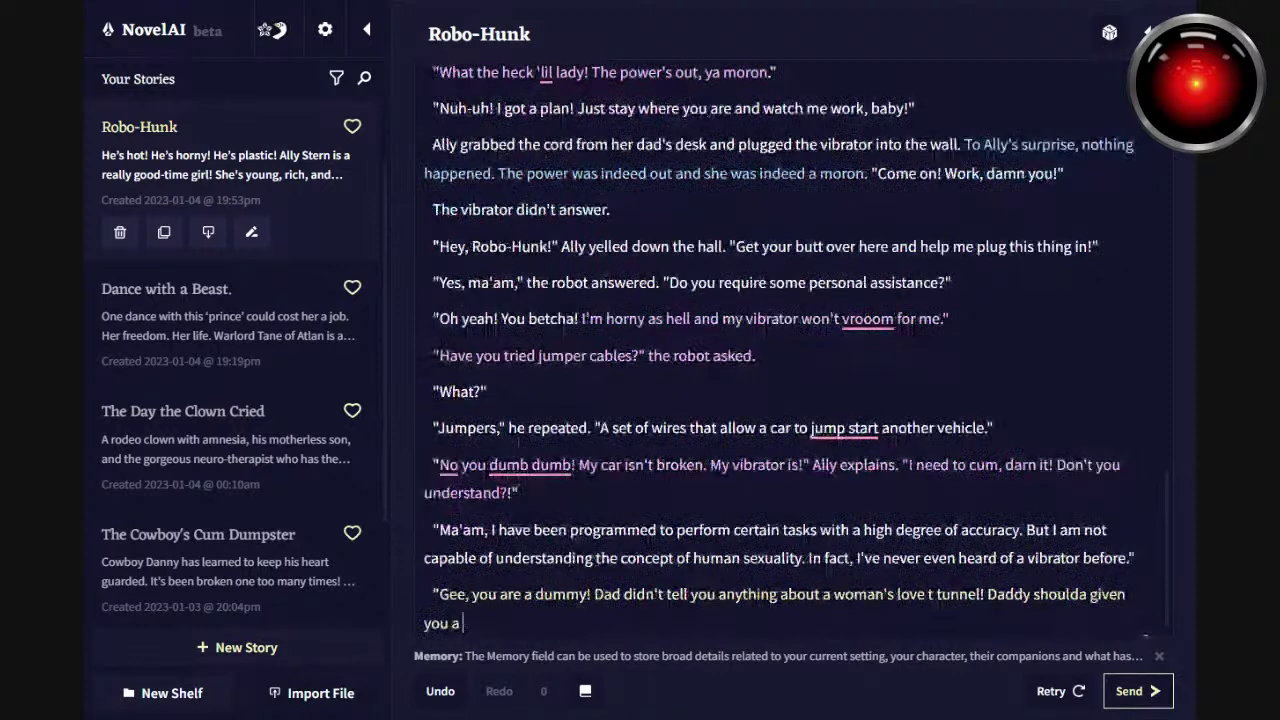
text( brain )
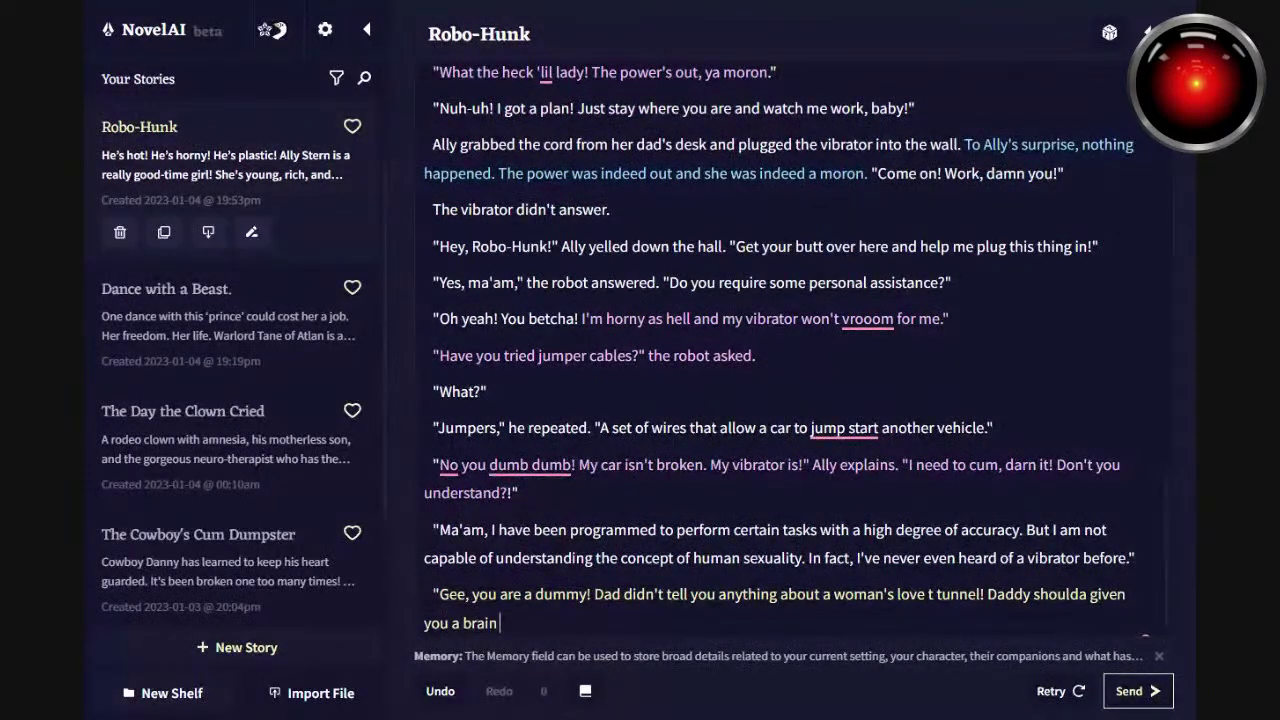
text(as well as a dick!")
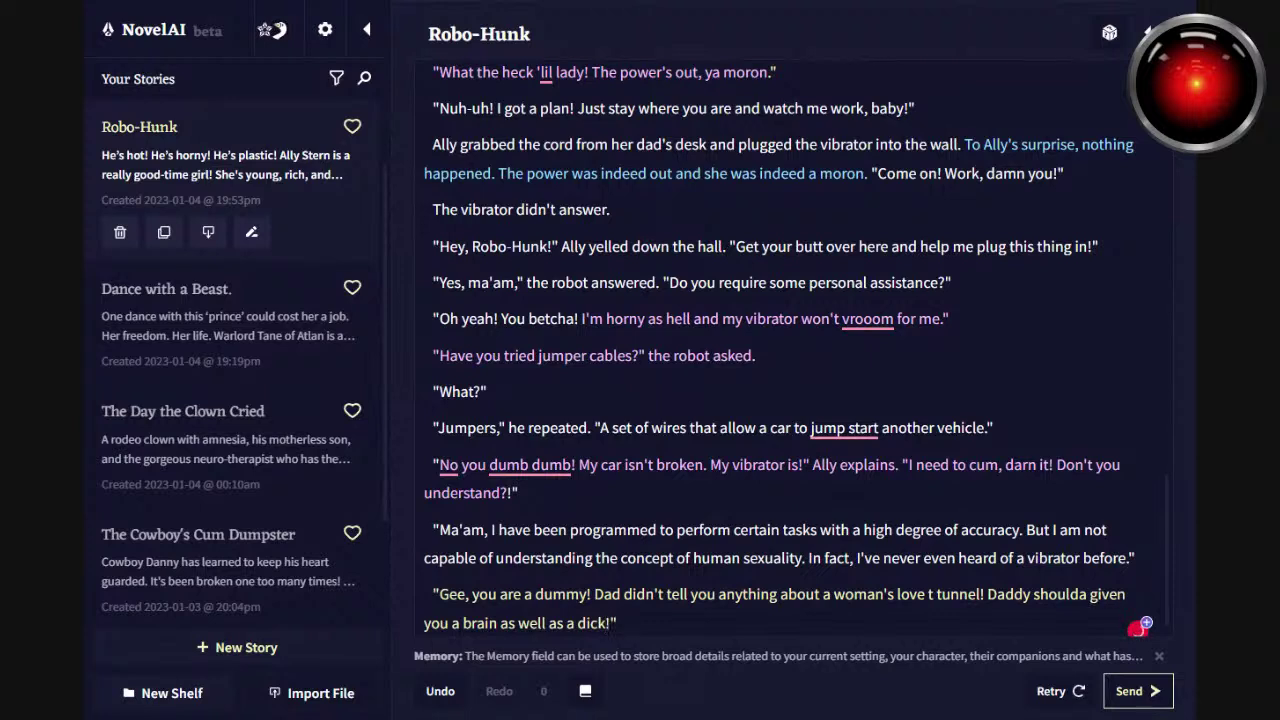
text( she exclaimed.)
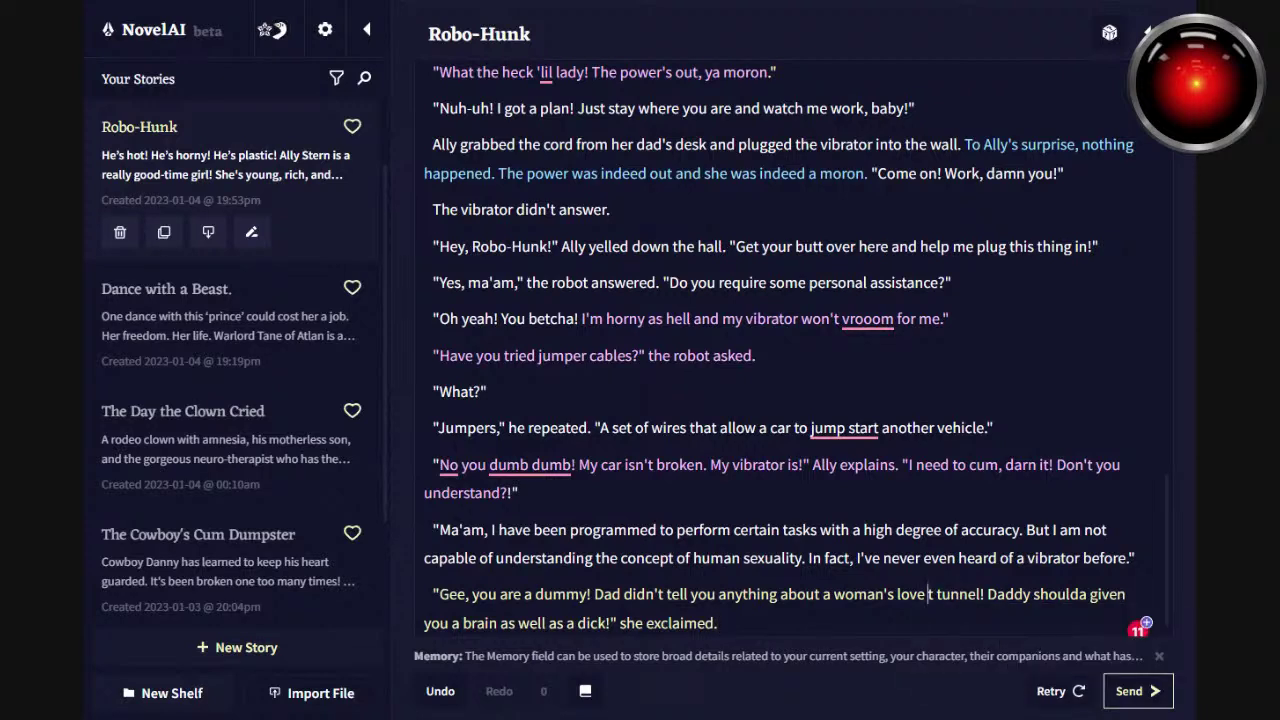
Correct the phrase to "love tunnel?!" by removing the stray letter and adding a question mark, and have the AI continue the story.
key(BackSpace)
text(a)
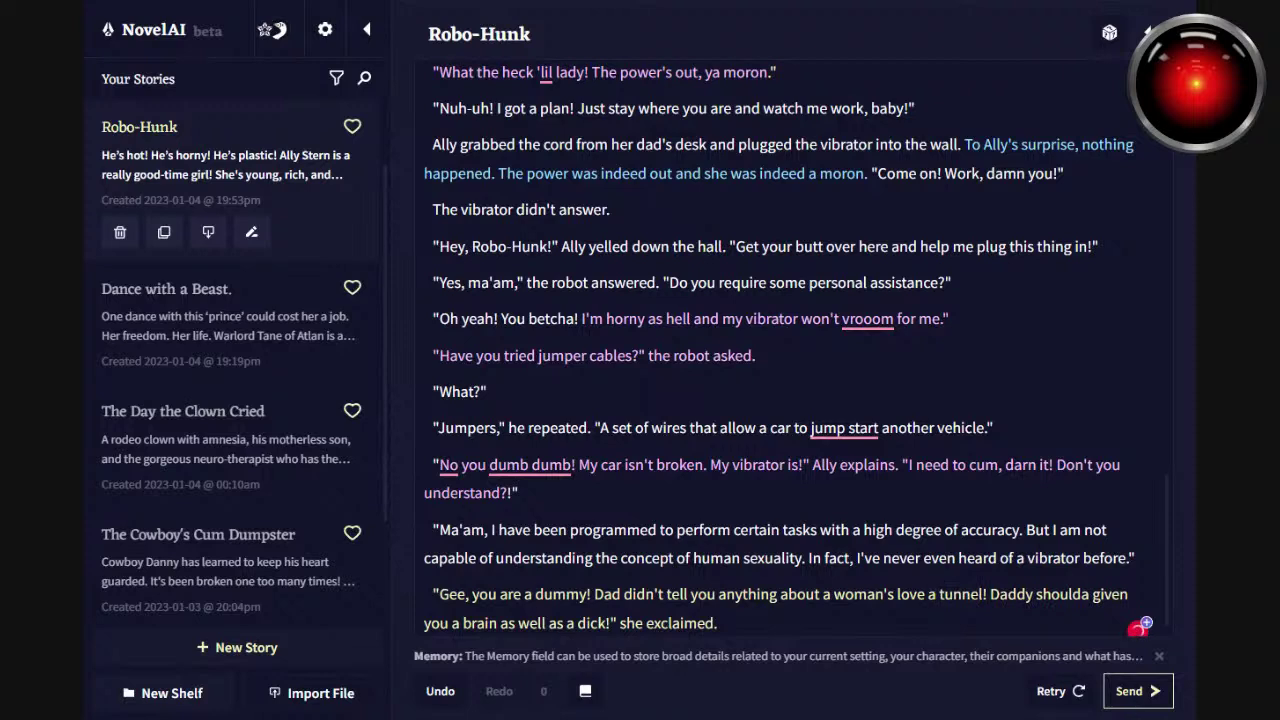
key(BackSpace)
key(BackSpace)
click(988, 594)
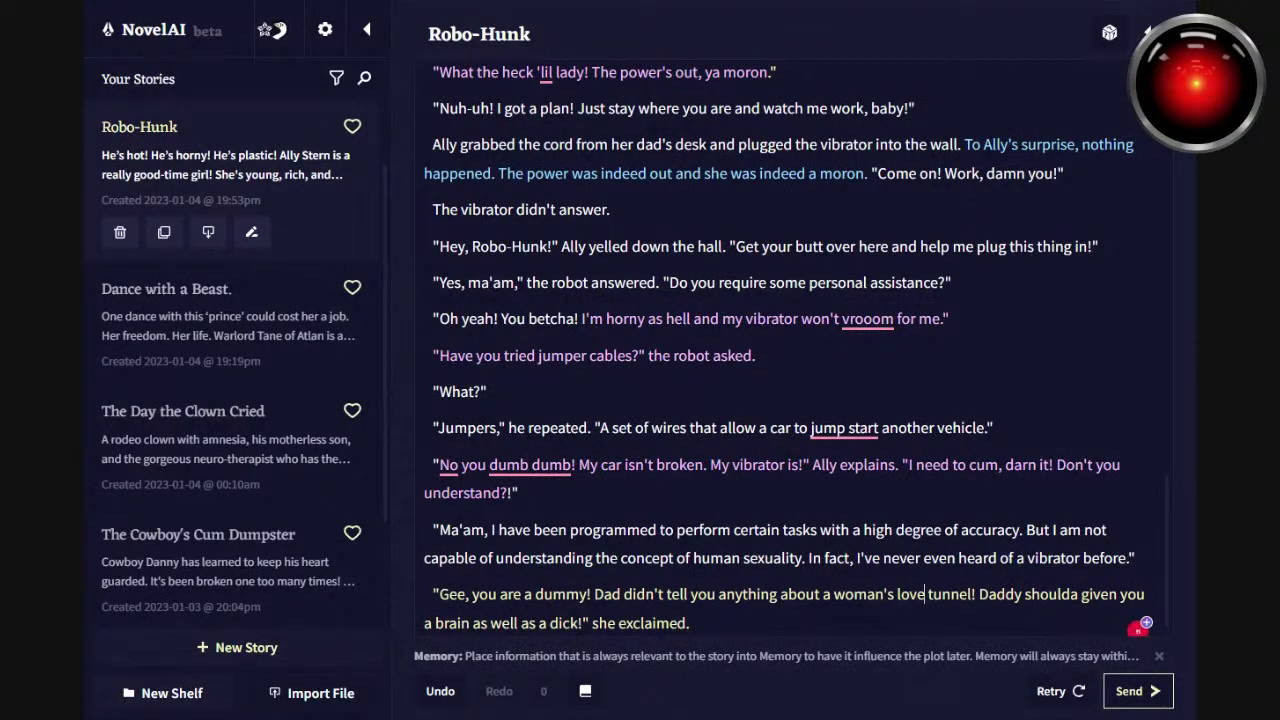
text(?)
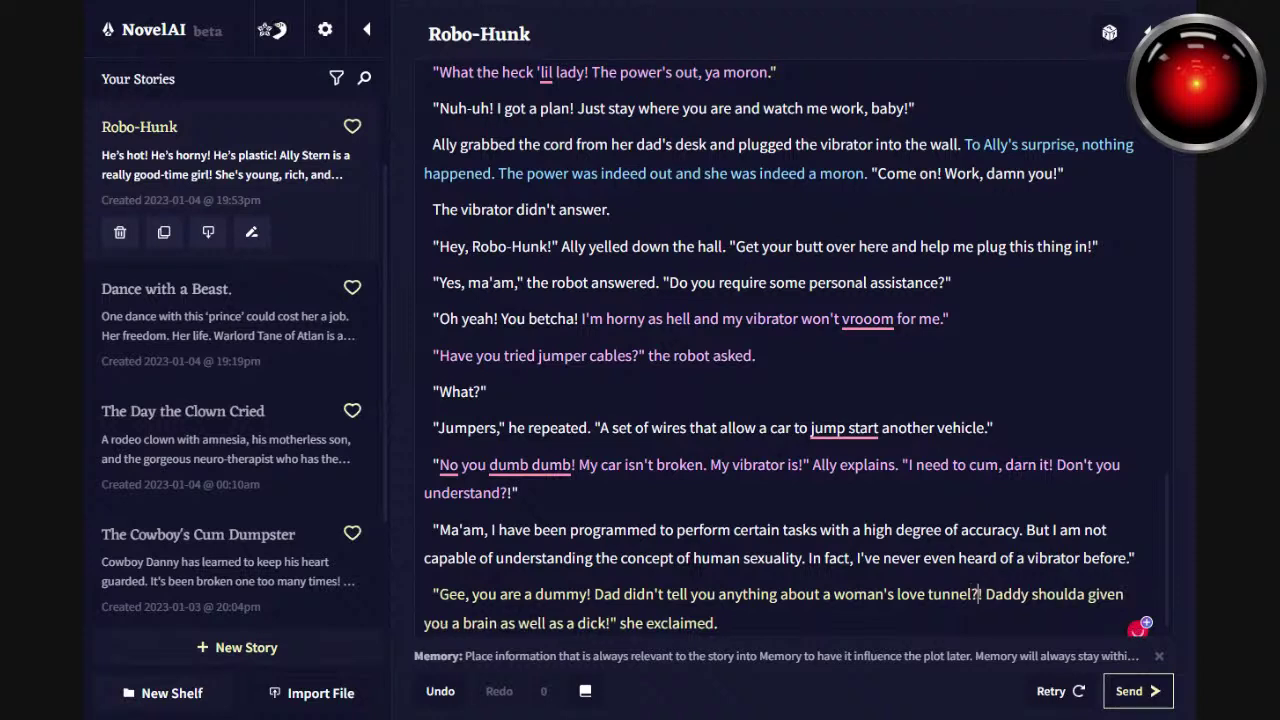
click(1140, 694)
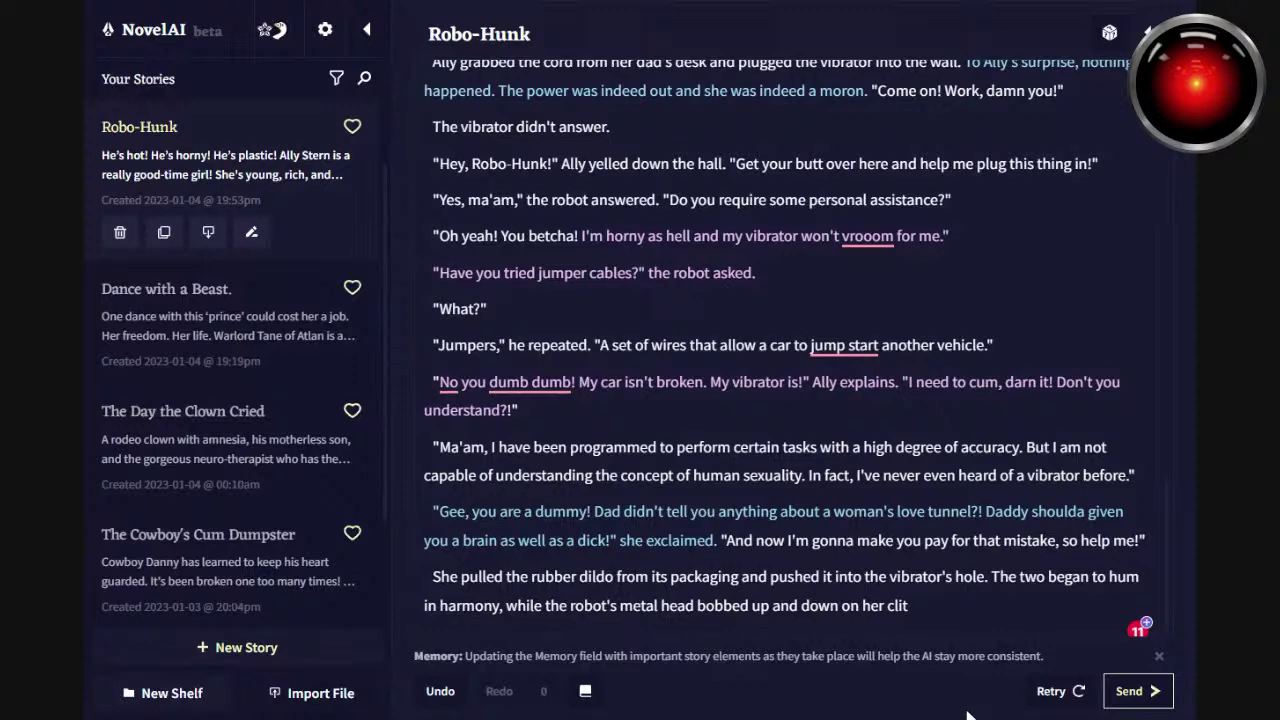
Regenerate the AI continuation after "she exclaimed." twice.
click(1055, 700)
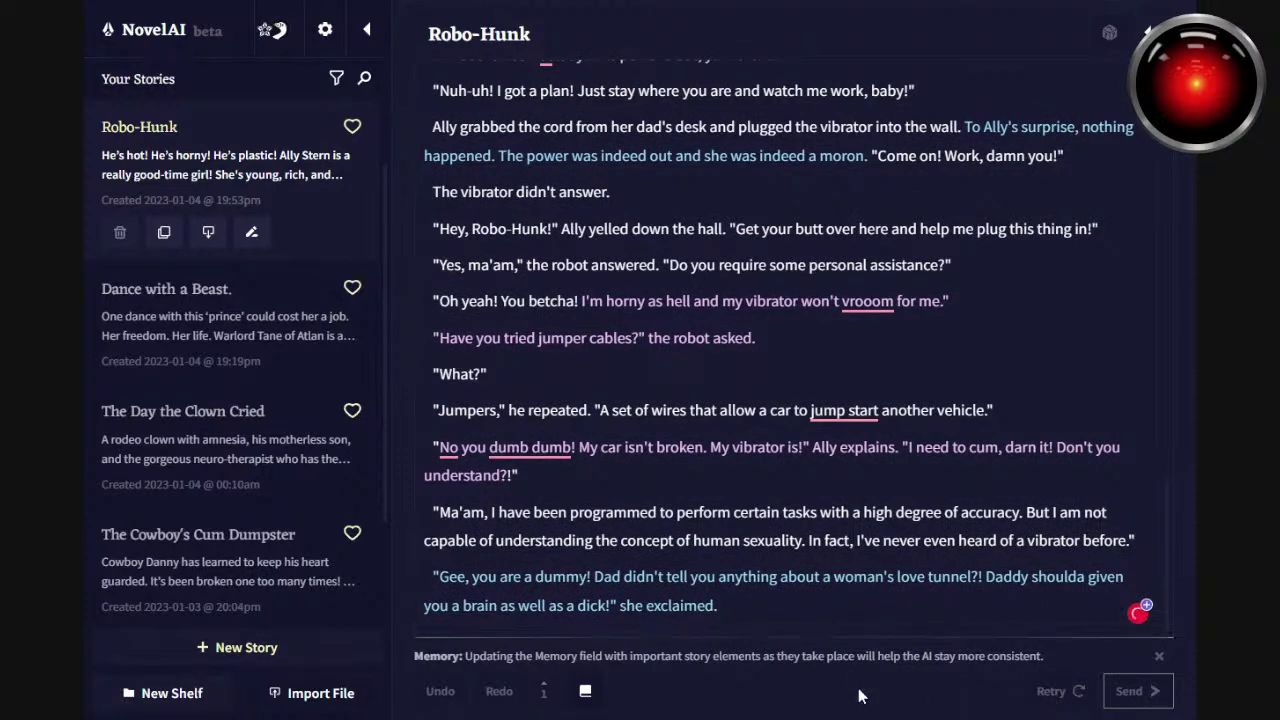
mouse_move(845, 410)
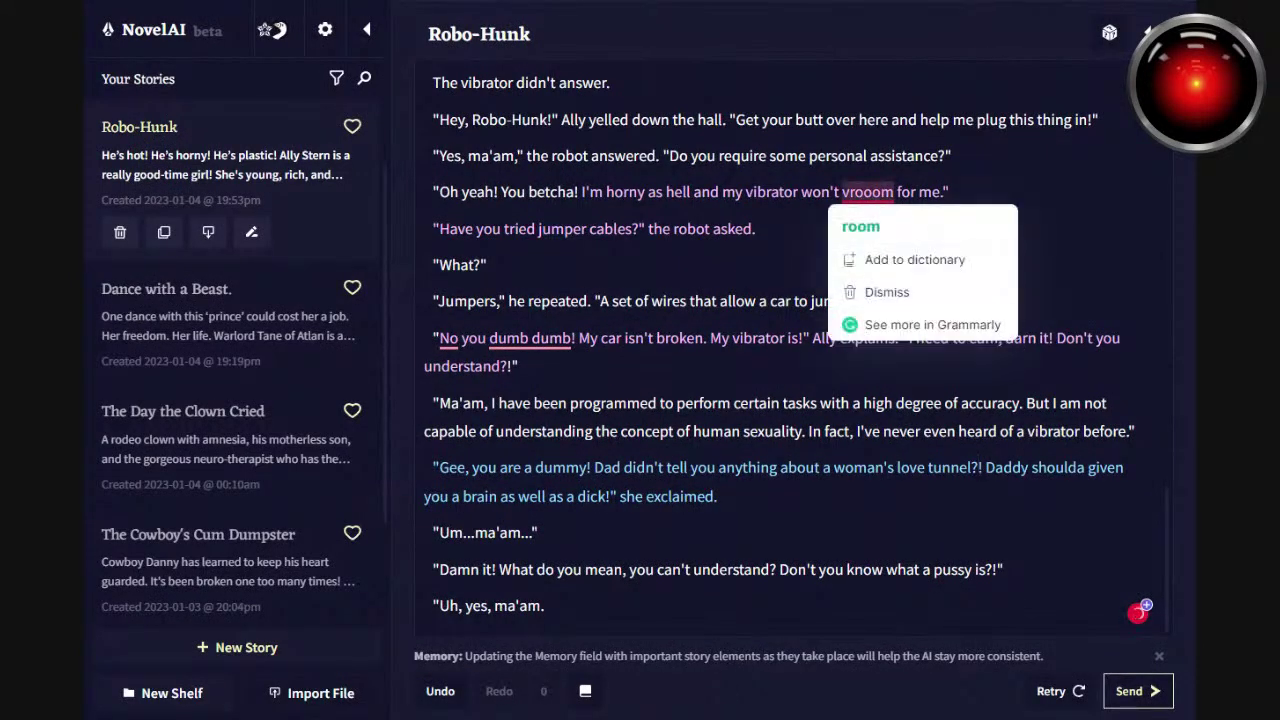
click(1052, 691)
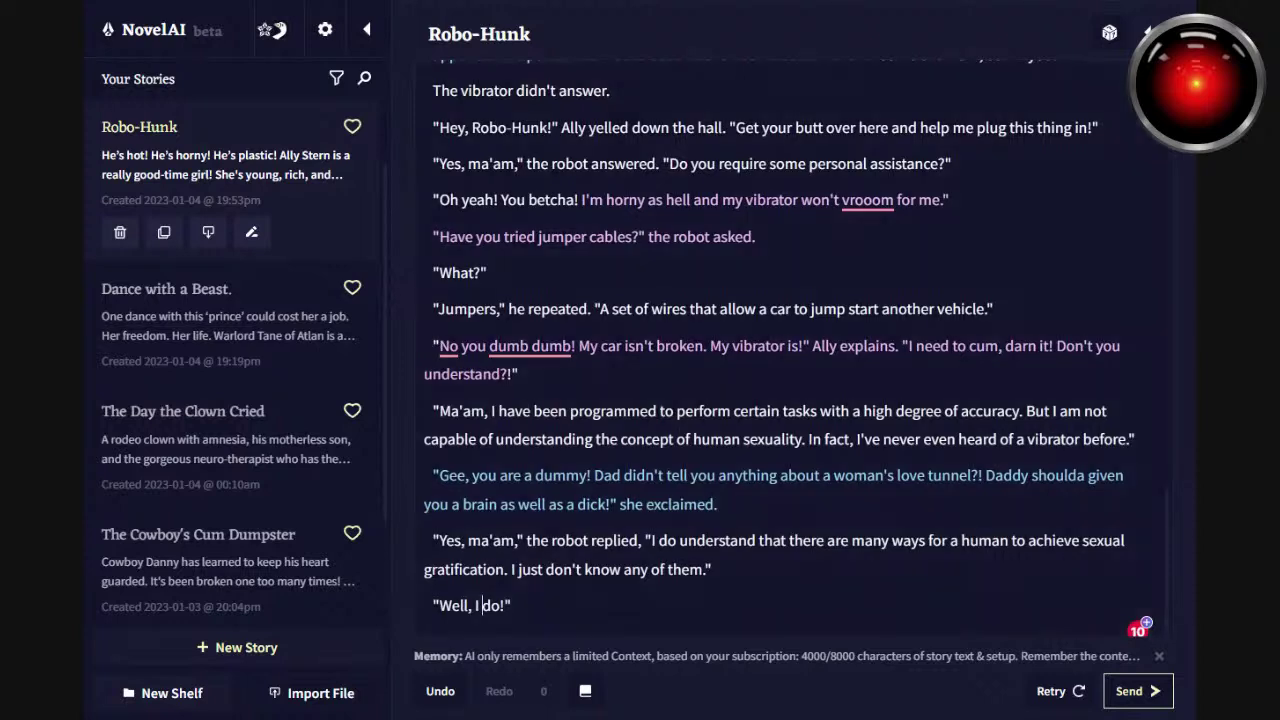
Expand the generated reply "Well, I do!" to "Well, I sure do! And I have tried ALL of them!!!".
key(BackSpace)
key(BackSpace)
key(BackSpace)
text(sure do!)
text( And I have tri)
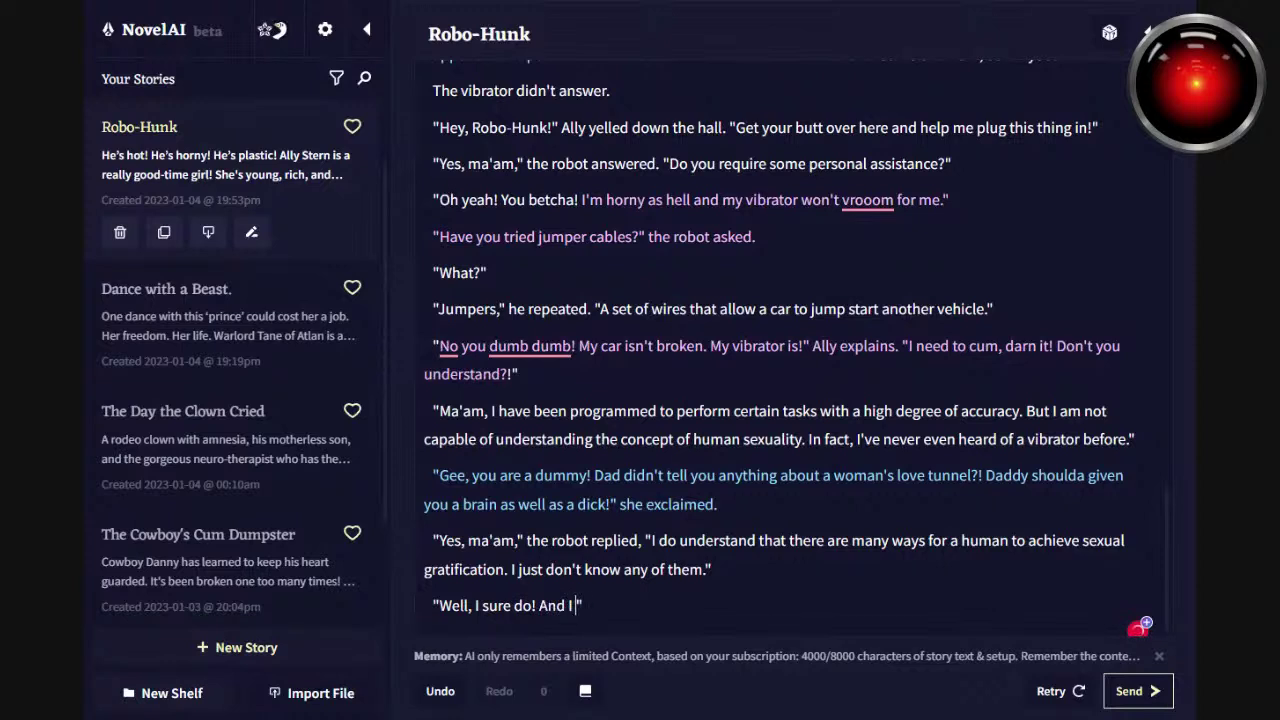
text(ed ALL of them!!!)
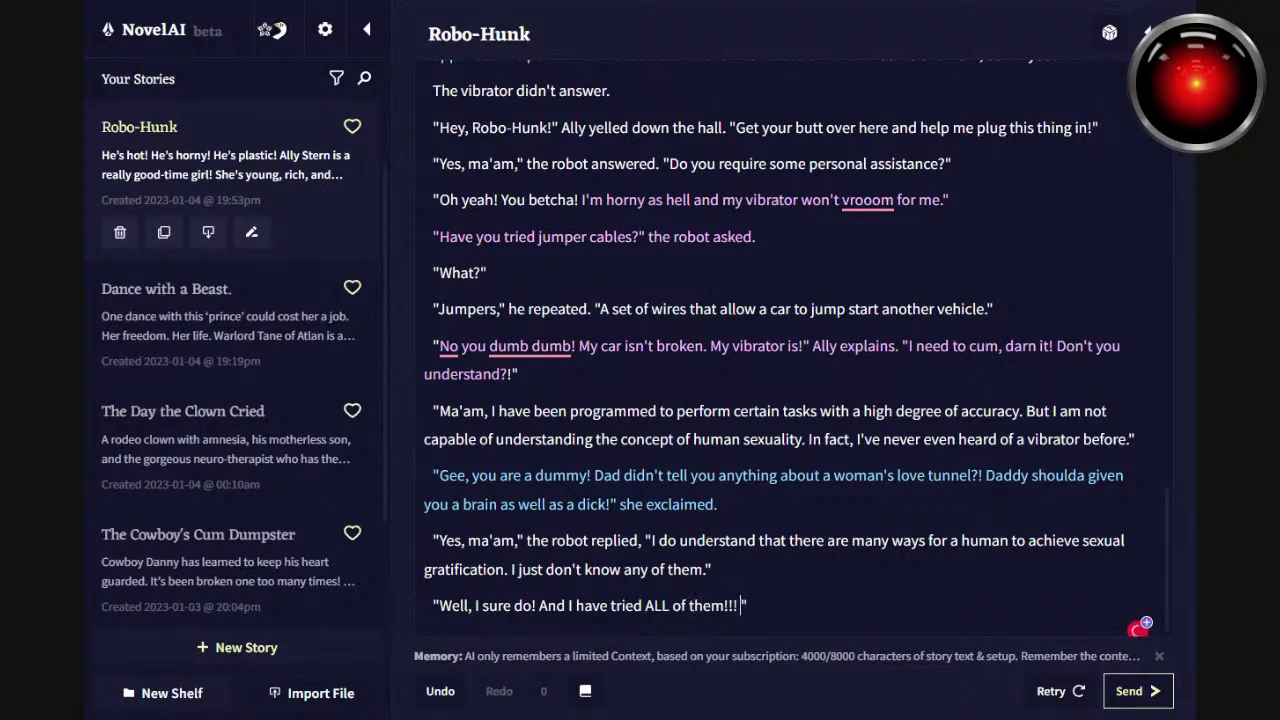
key(BackSpace)
Append "Ally cheered, pulling off her top." after the quoted reply and have the AI continue the story.
key(End)
text(Ally cheer a)
key(BackSpace)
text(,)
key(BackSpace)
text(ed, )
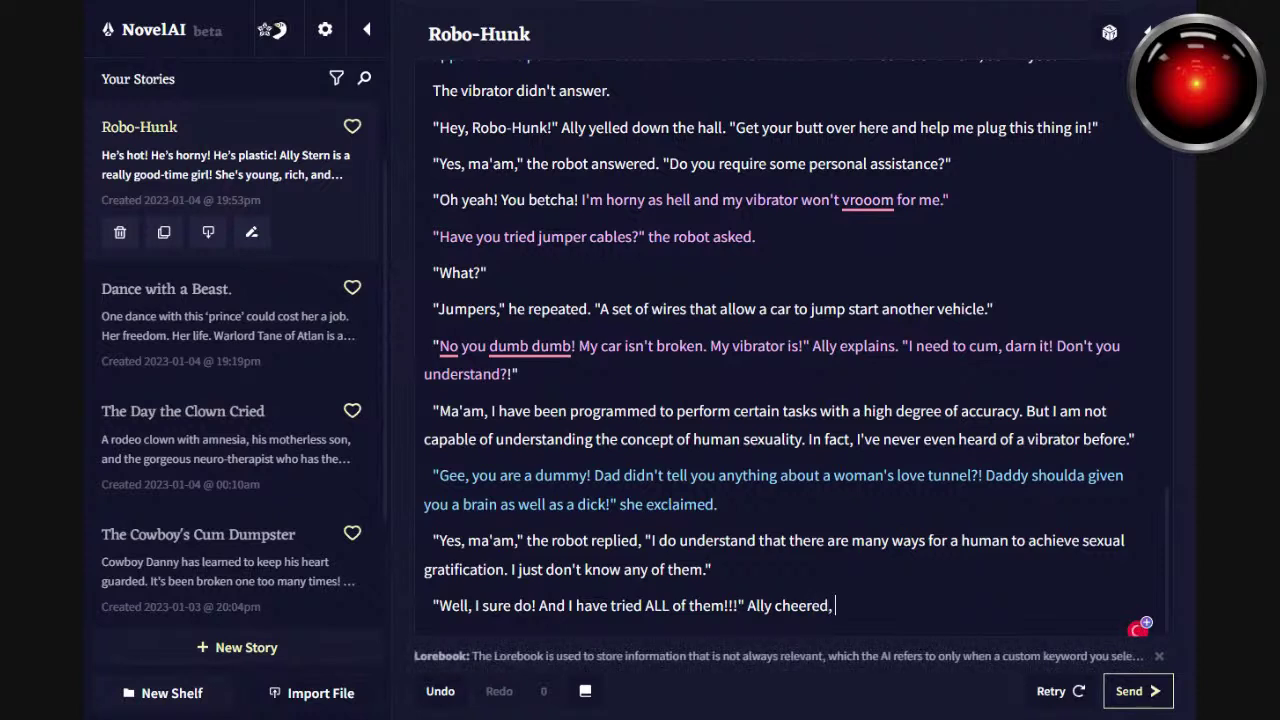
text(pullingoff her top.)
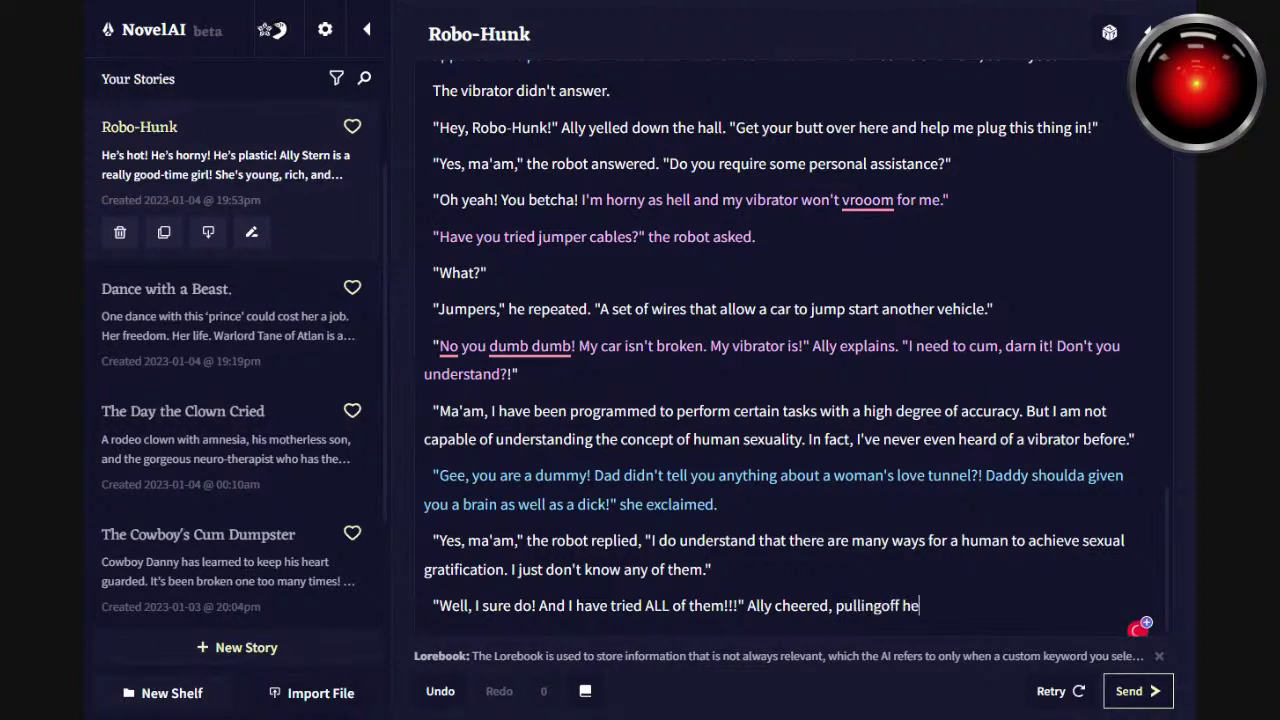
key(Left)
key(Left)
key(Left)
key(Left)
key(Left)
key(Left)
key(Left)
key(Left)
key(Left)
key(Left)
key(Left)
key(Left)
key(End)
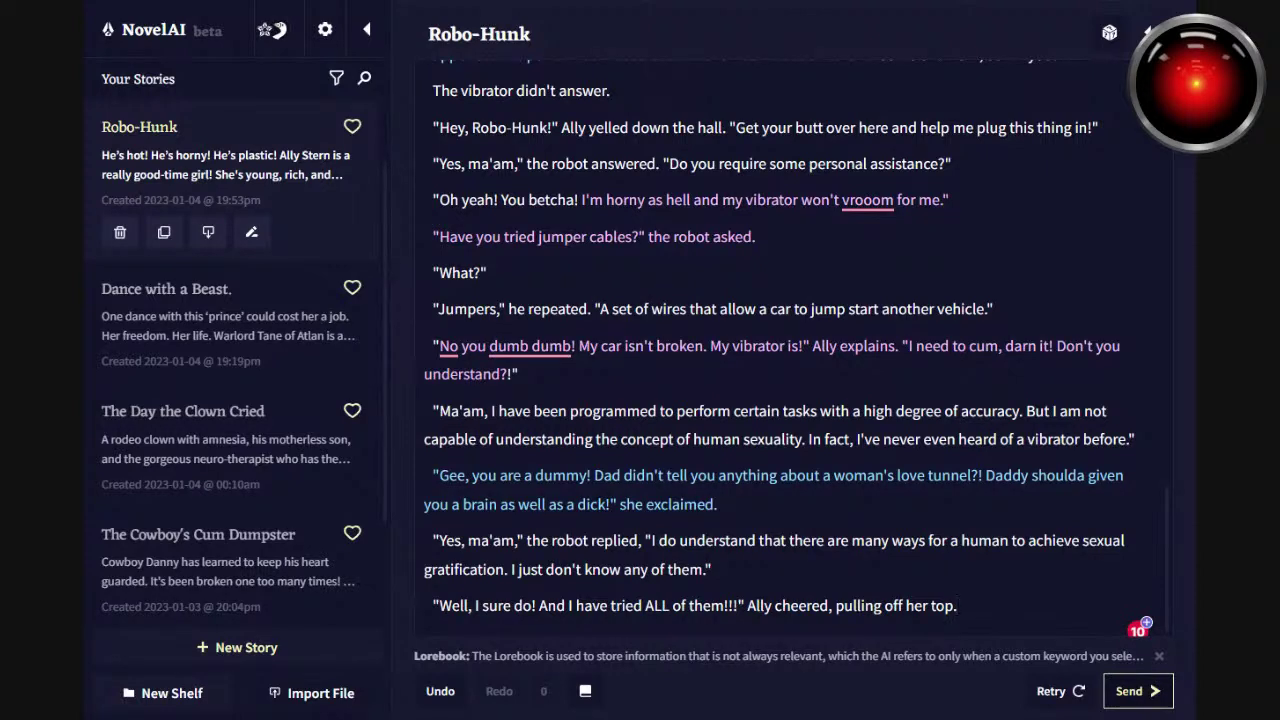
key(ctrl+Return)
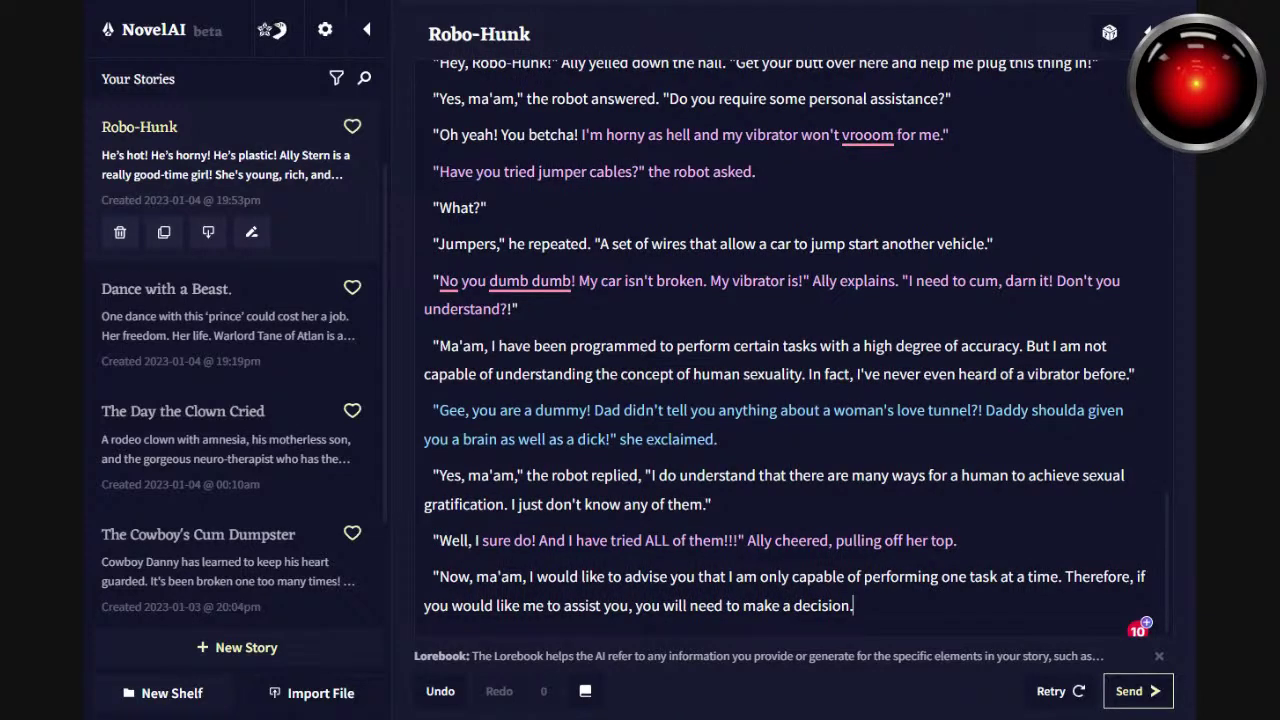
End the robot's line after "make a decision." with a closing quotation mark, dropping the started words "I am".
text(I am)
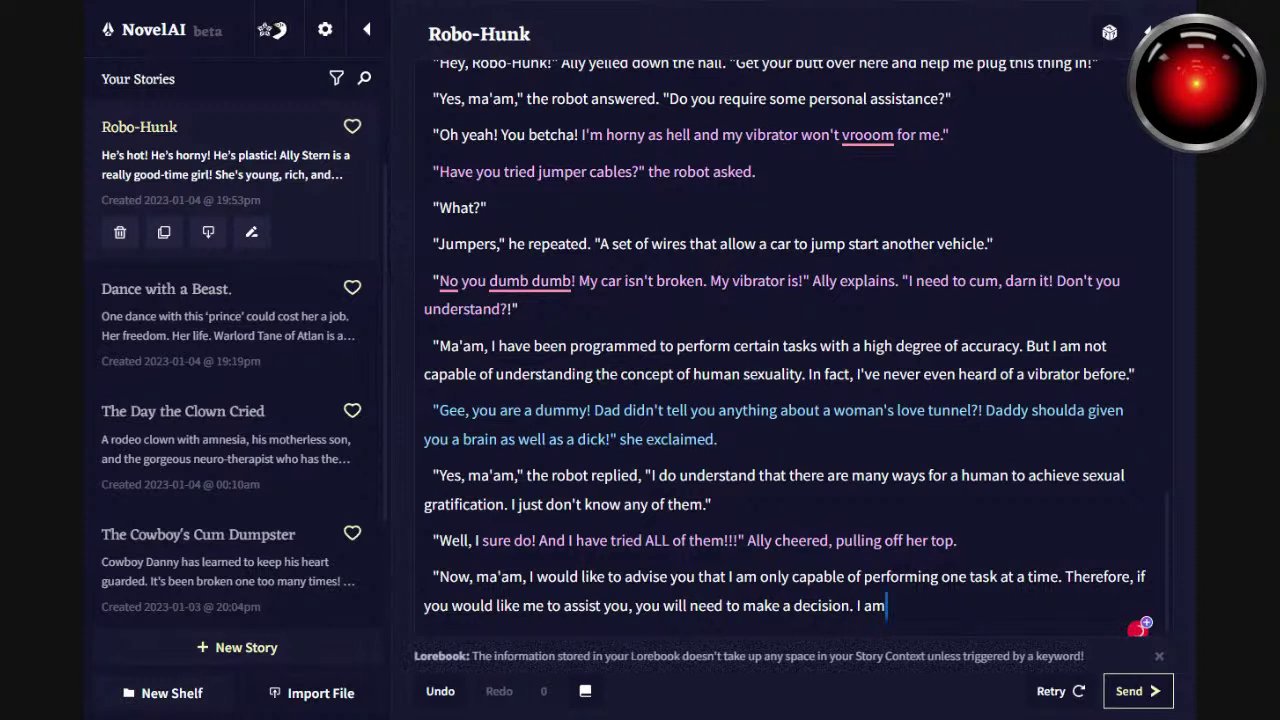
key(shift+Left)
key(shift+Left)
key(shift+Left)
key(shift+Left)
key(shift+Left)
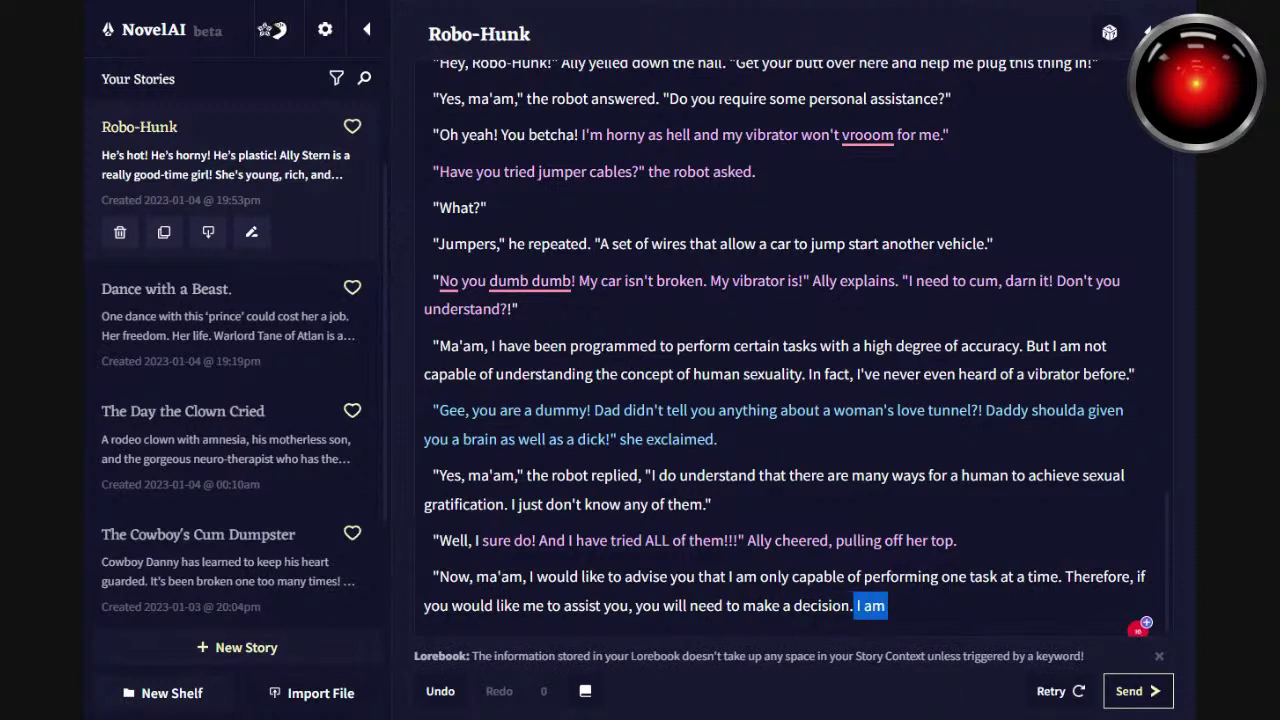
text(")
key(ctrl+Return)
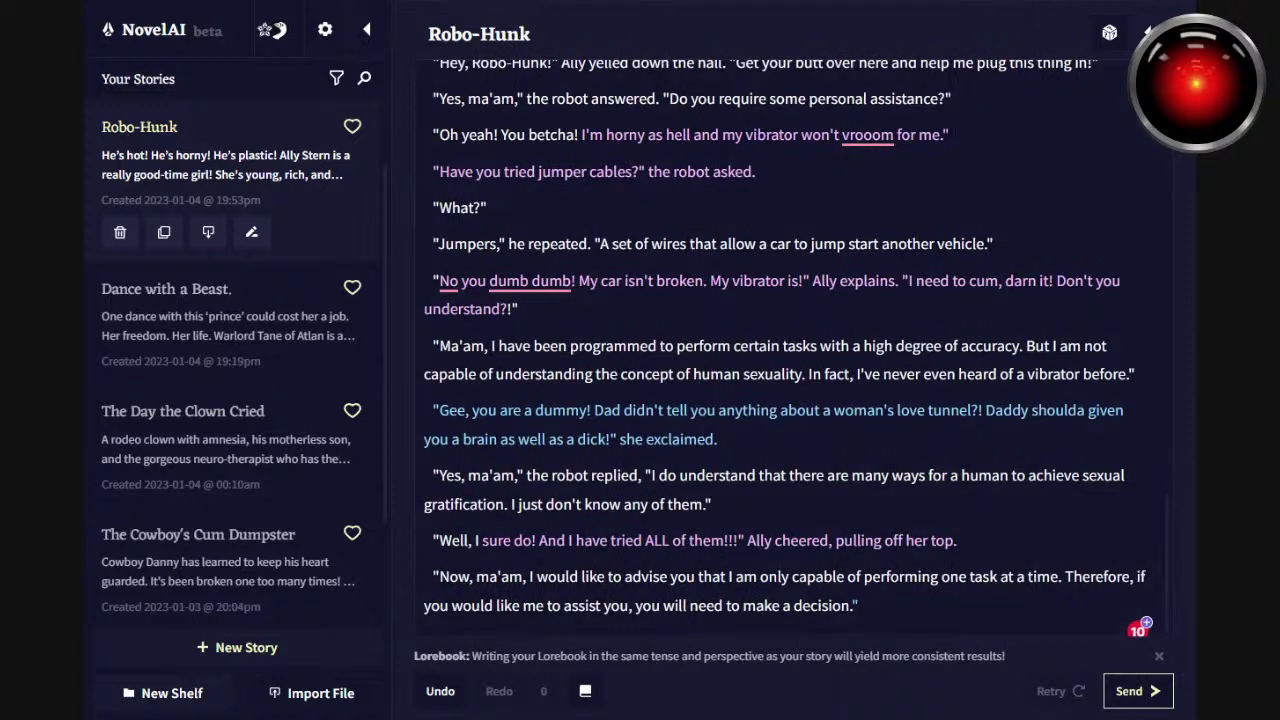
Rename the story "Ro-Boner".
drag(531, 34, 429, 34)
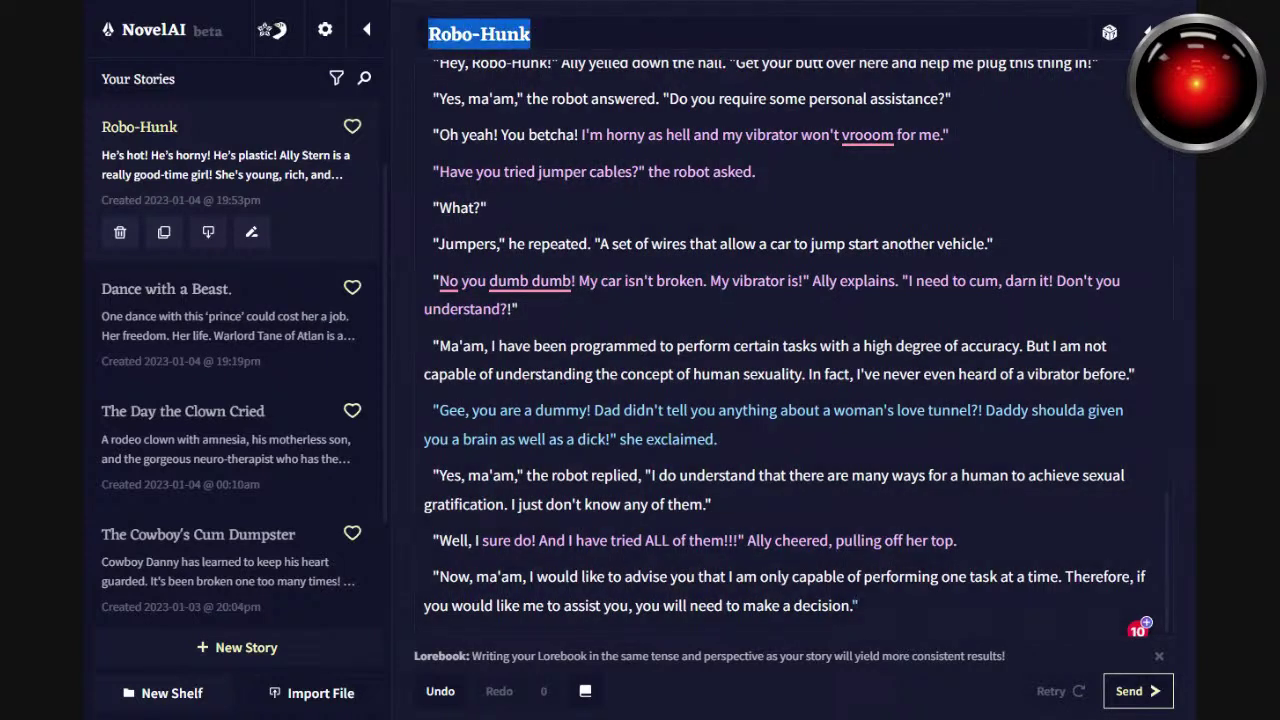
text(Ro-Boner)
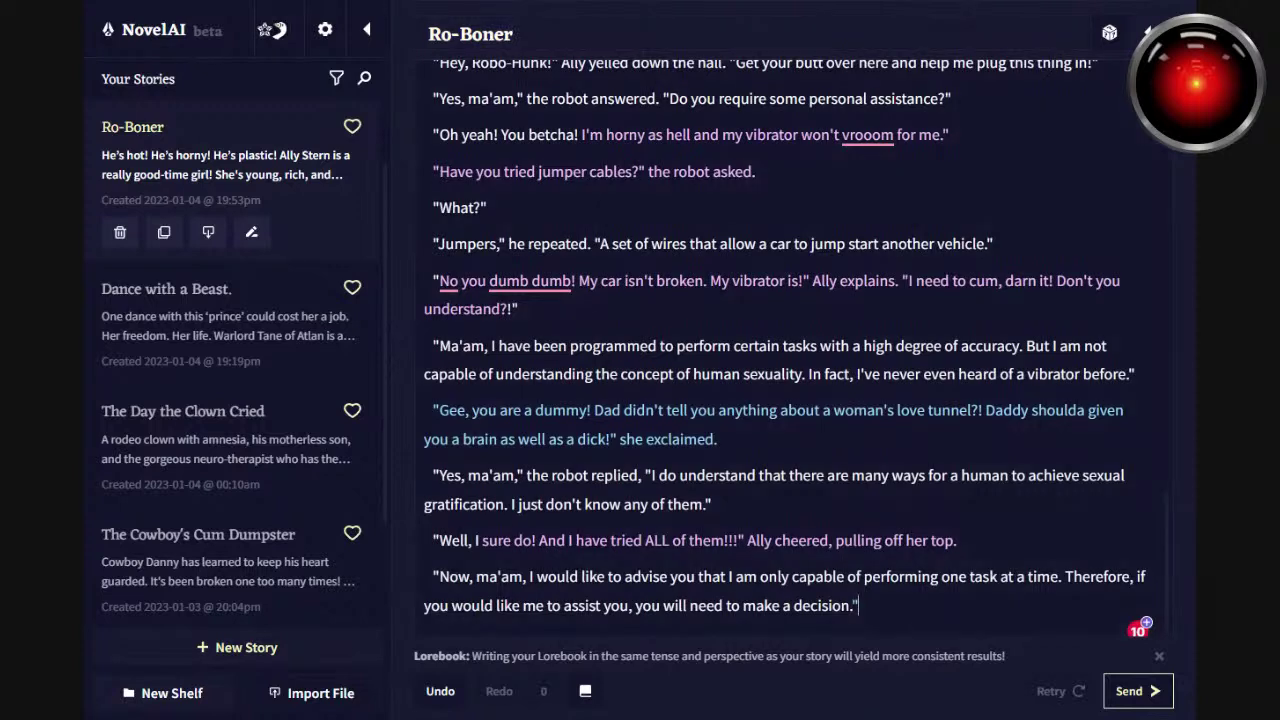
Insert the sentence "I am just a machine, after all." before the closing quotation mark of the robot's line.
key(Left)
text(I am )
text(just a machine.)
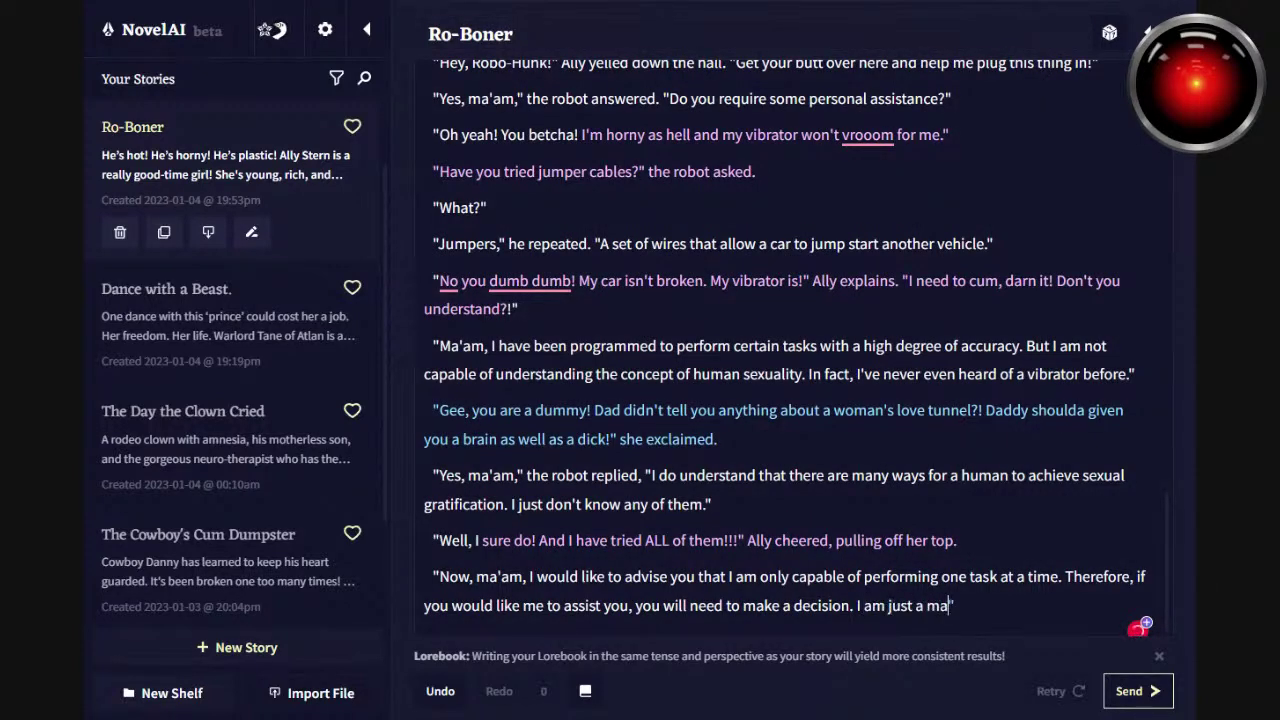
key(BackSpace)
text(, after al)
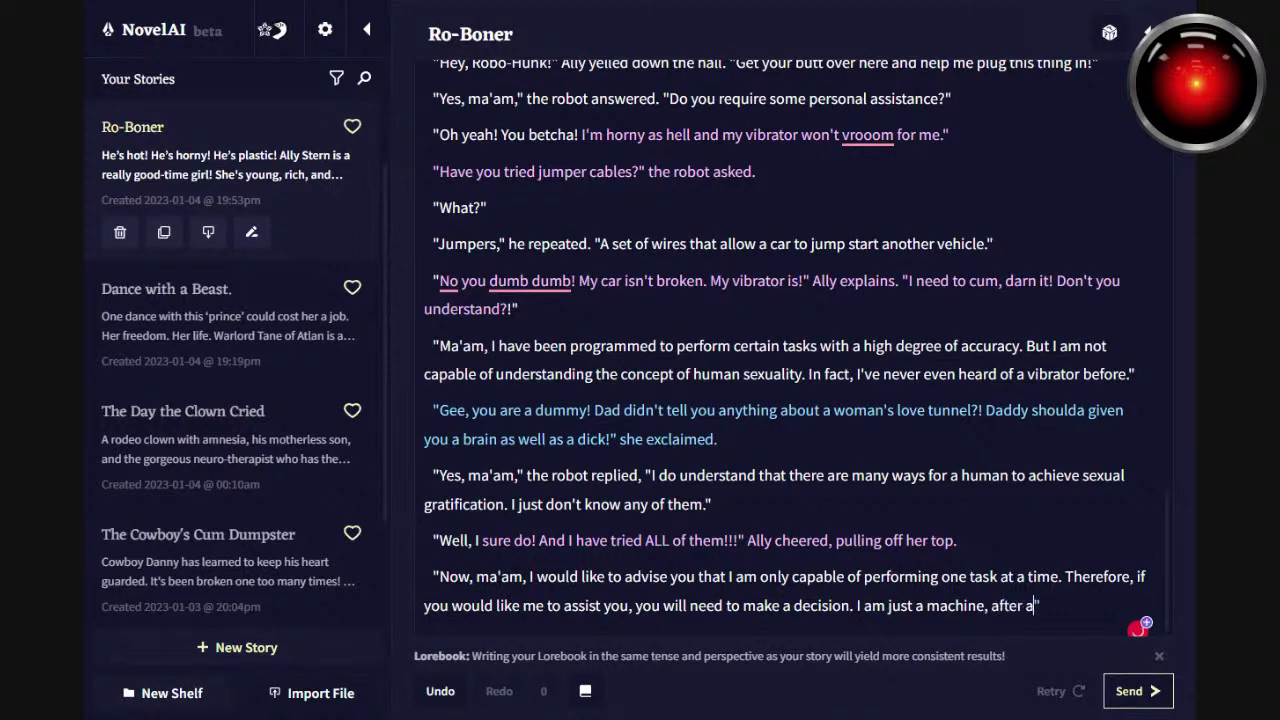
text(l)
text(l)
Change the full stop after "after all" to a comma and add "the robot droned." after the quotation mark.
text( the)
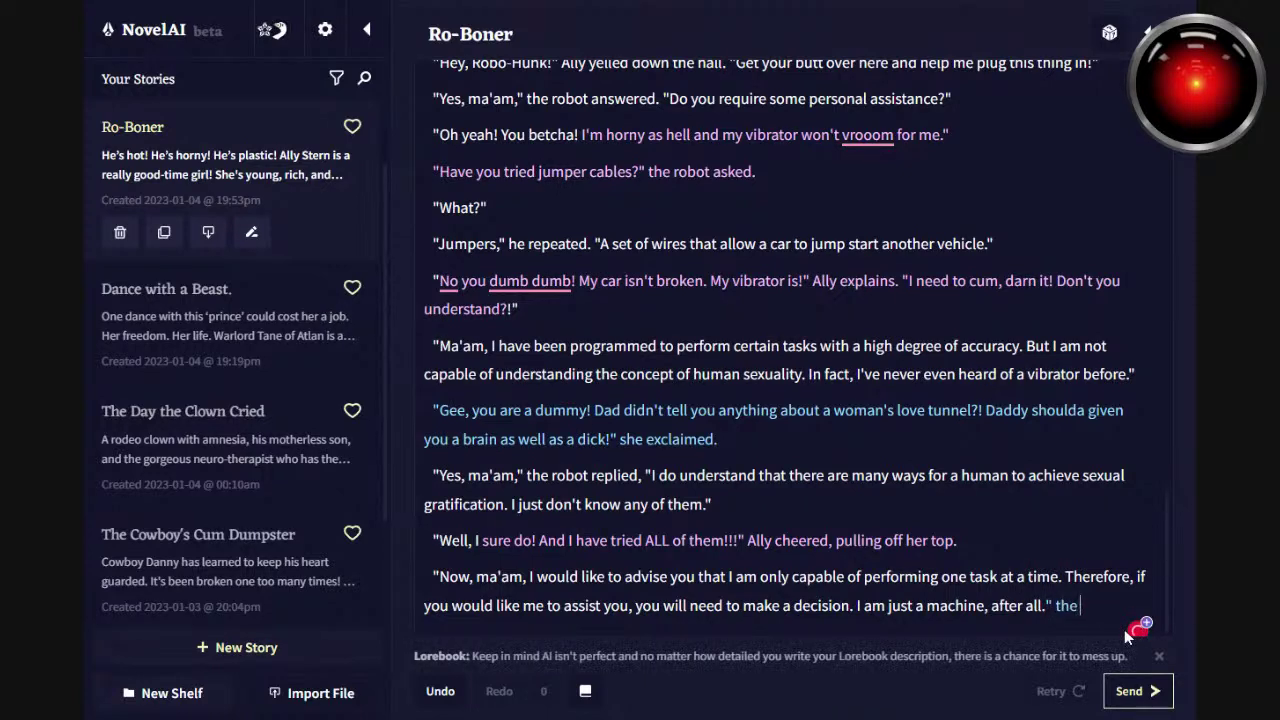
key(Left)
key(Left)
key(Left)
key(Left)
key(Left)
key(BackSpace)
text(,)
key(Right)
key(Right)
key(shift+End)
text(the robot droned.)
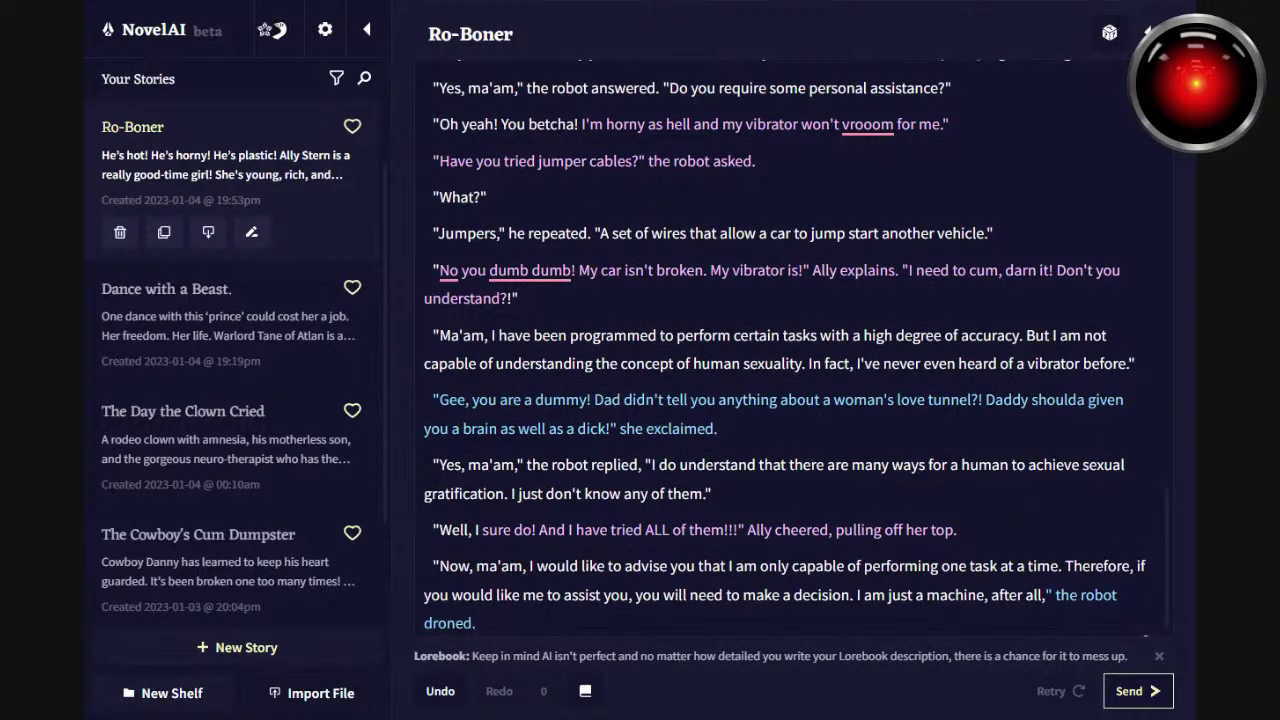
Start a new paragraph after the robot's line, and open "Raider of the Lost Virgin" from the Warped Romances shelf.
key(Return)
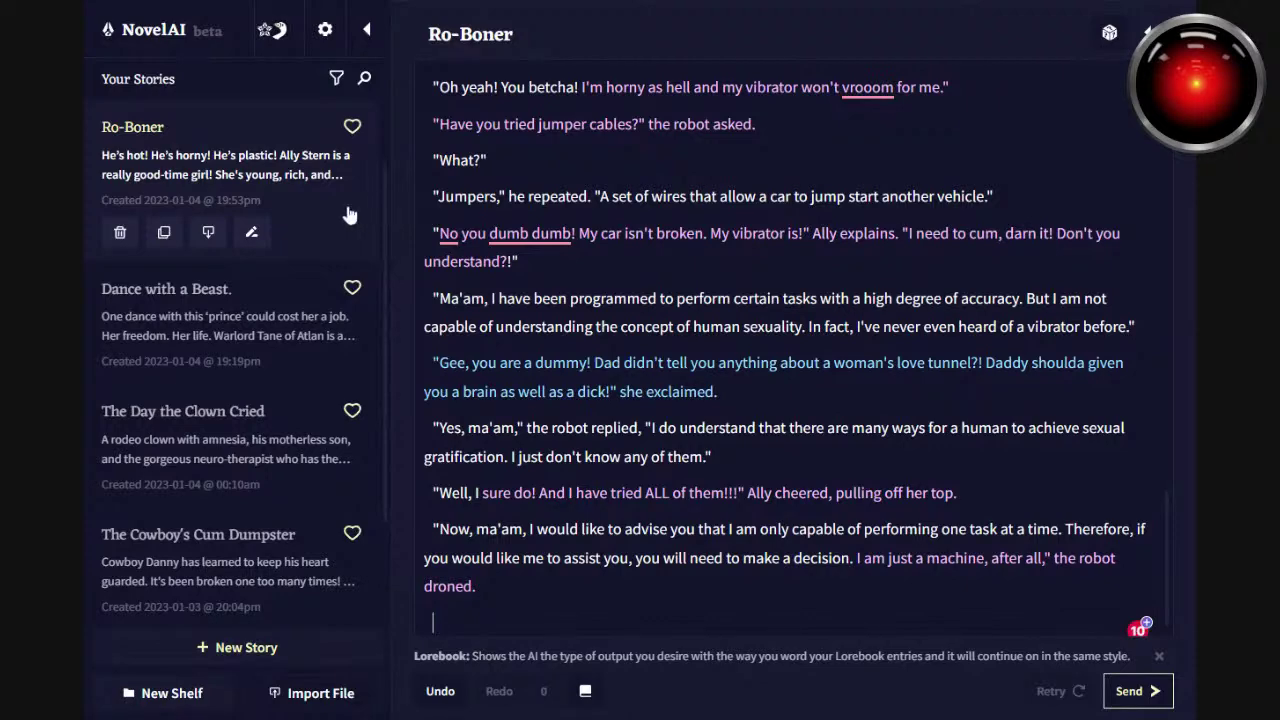
scroll(386, 374, down, 1)
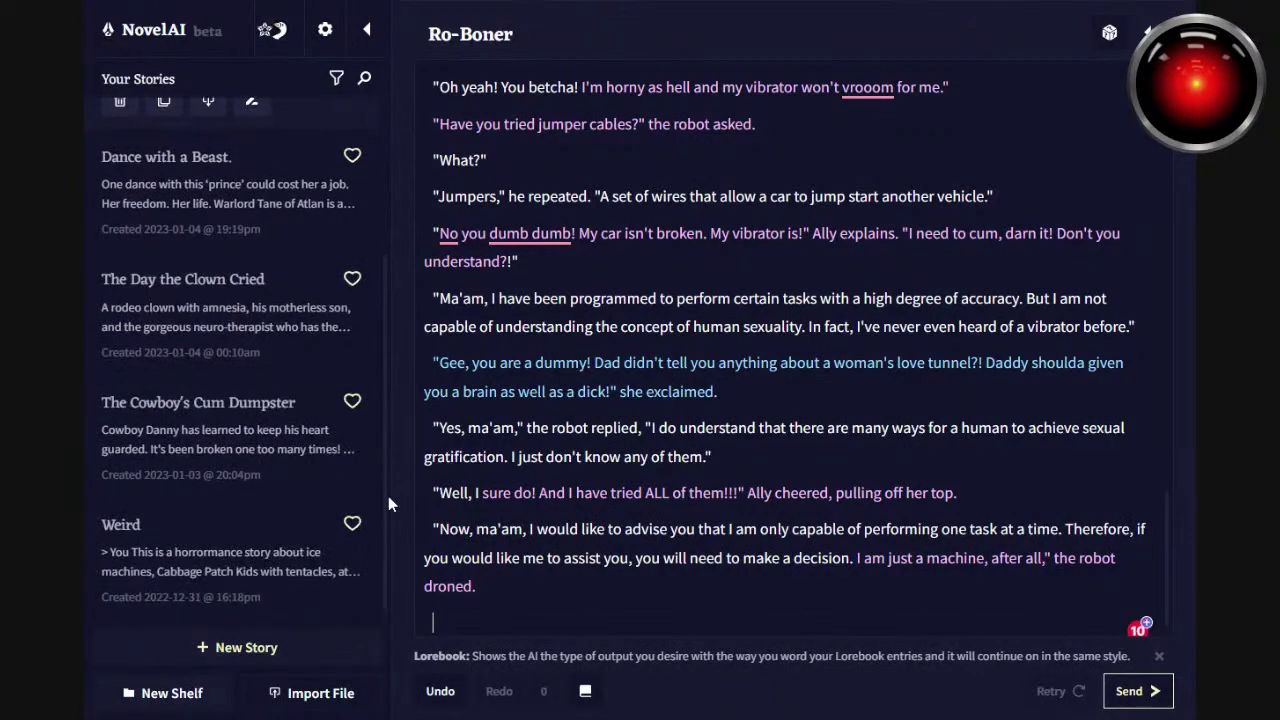
scroll(388, 496, up, 2)
click(311, 163)
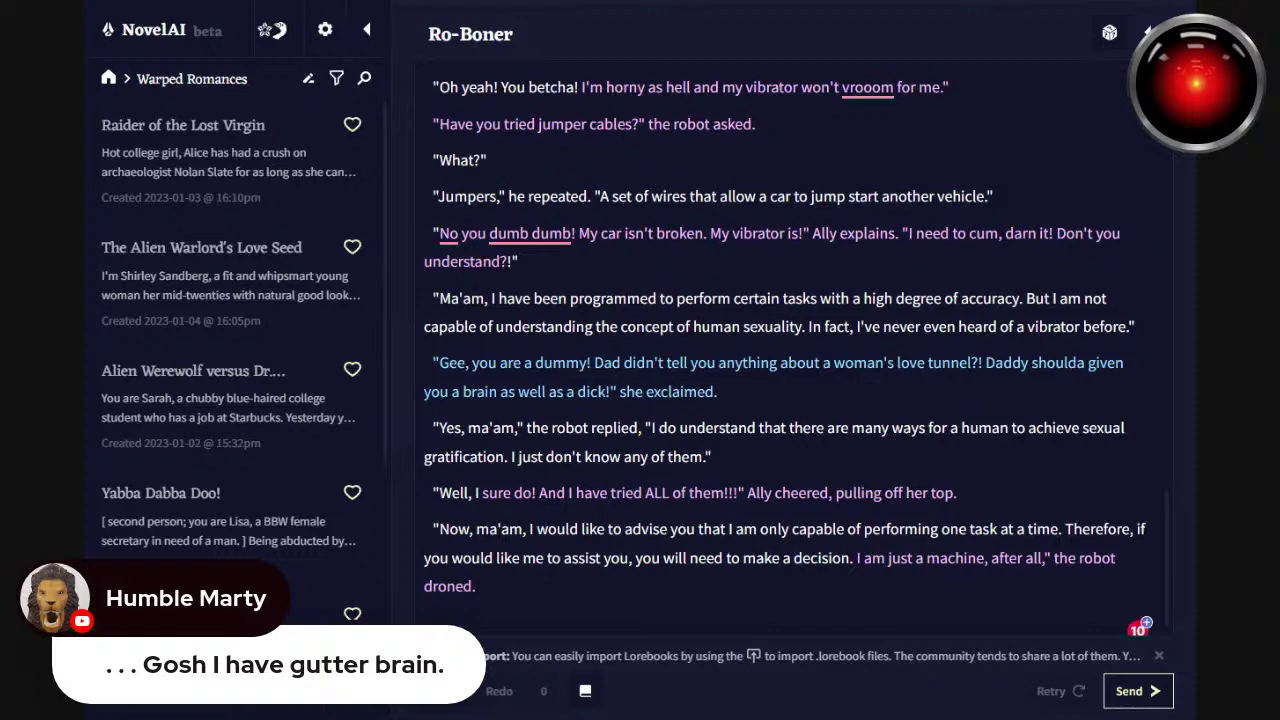
click(205, 175)
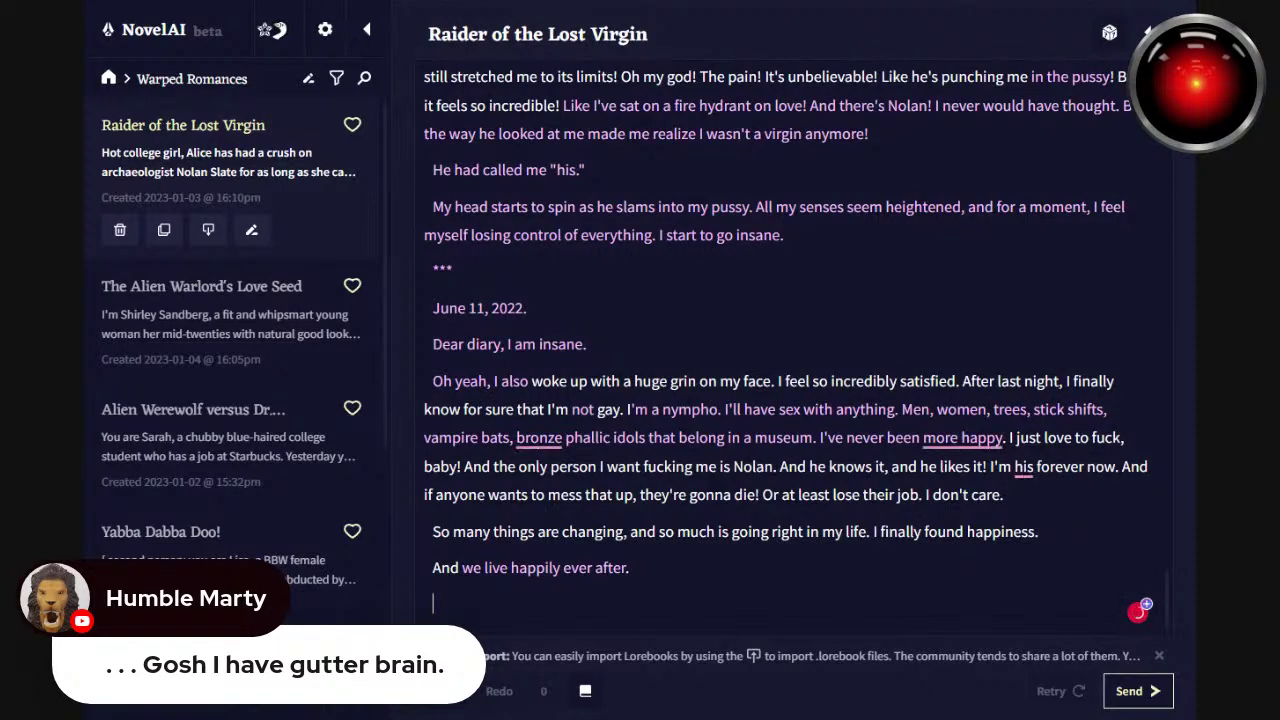
Look at the opening of the story, check the two stories listed below it, and return to "Raider of the Lost Virgin".
scroll(1168, 589, up, 20)
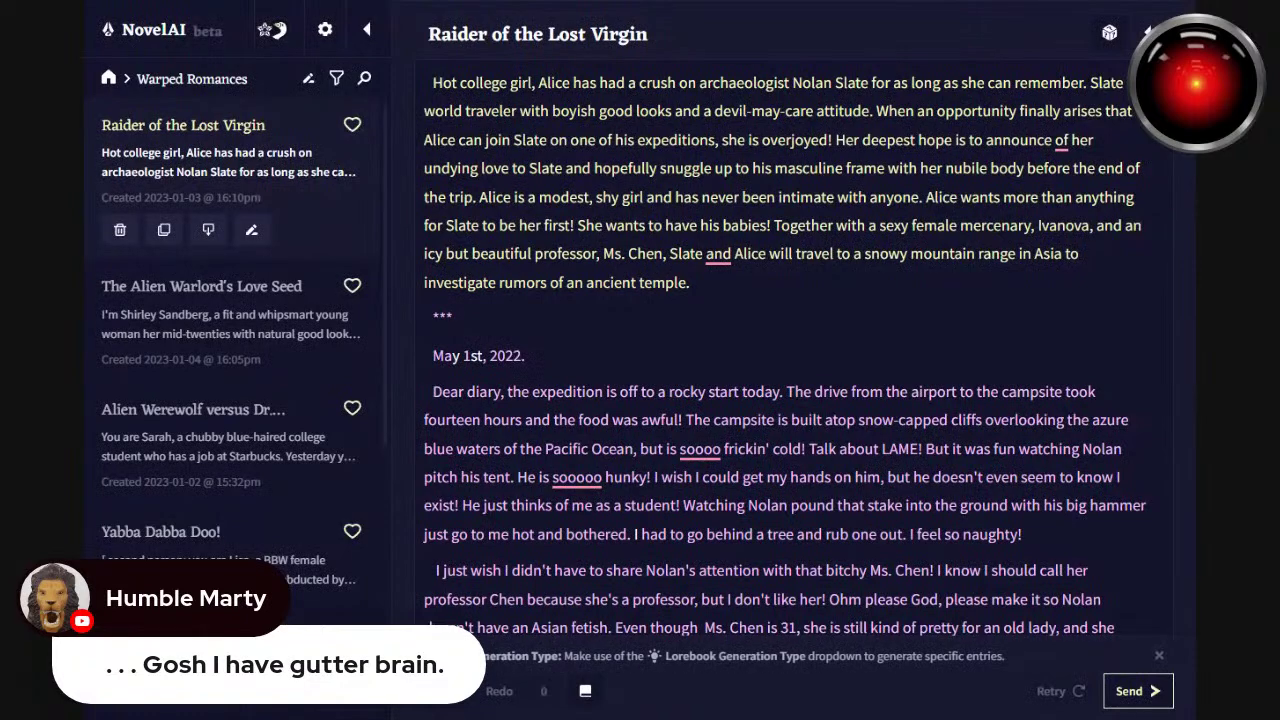
scroll(785, 400, down, 5)
scroll(785, 400, up, 5)
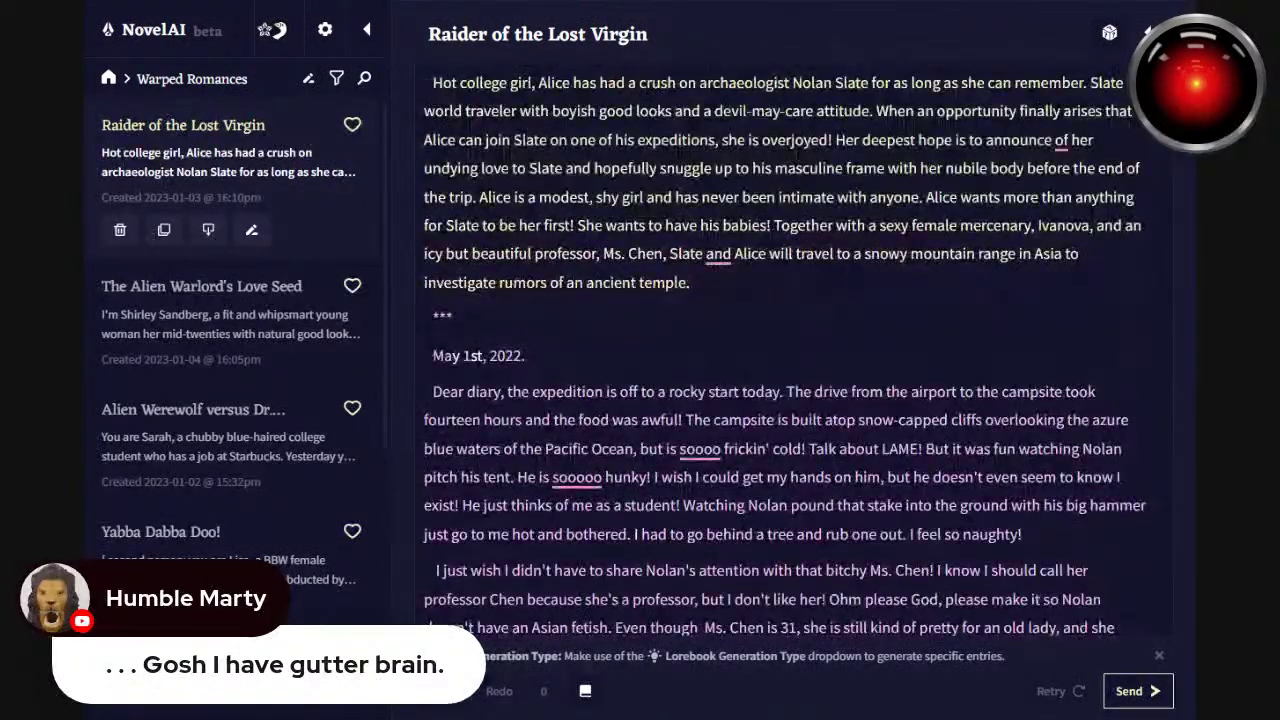
click(248, 340)
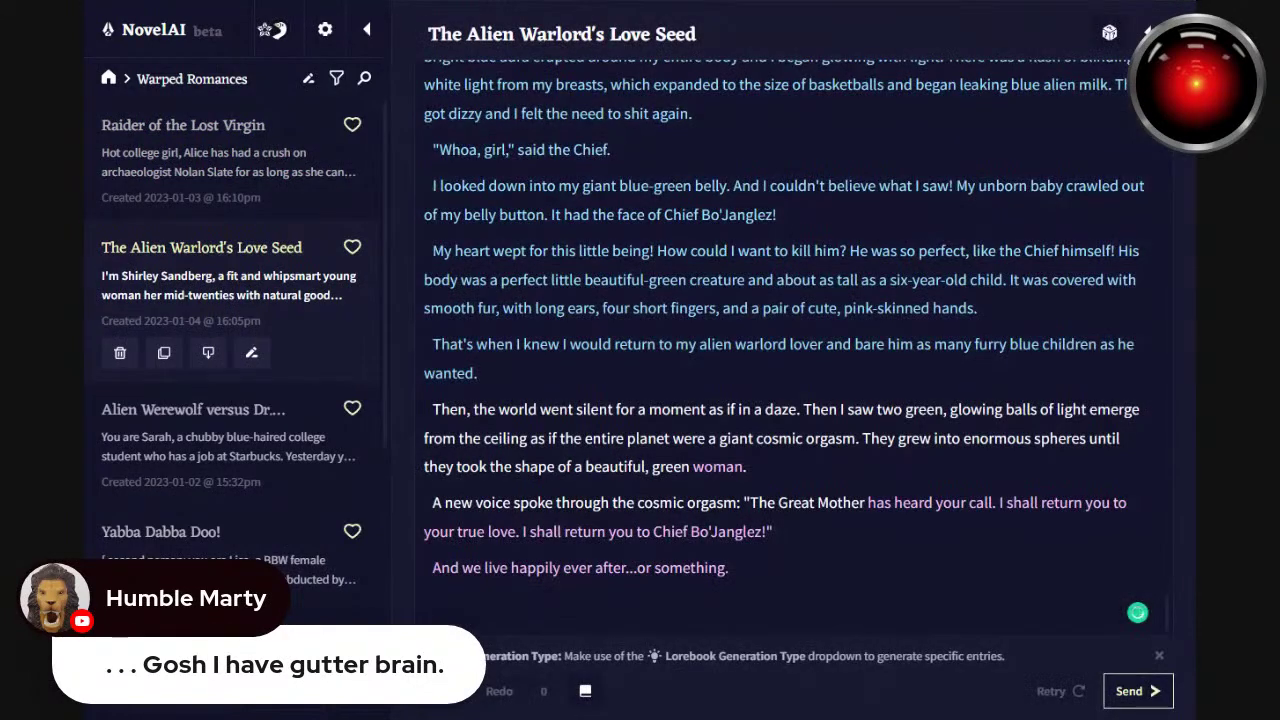
click(230, 420)
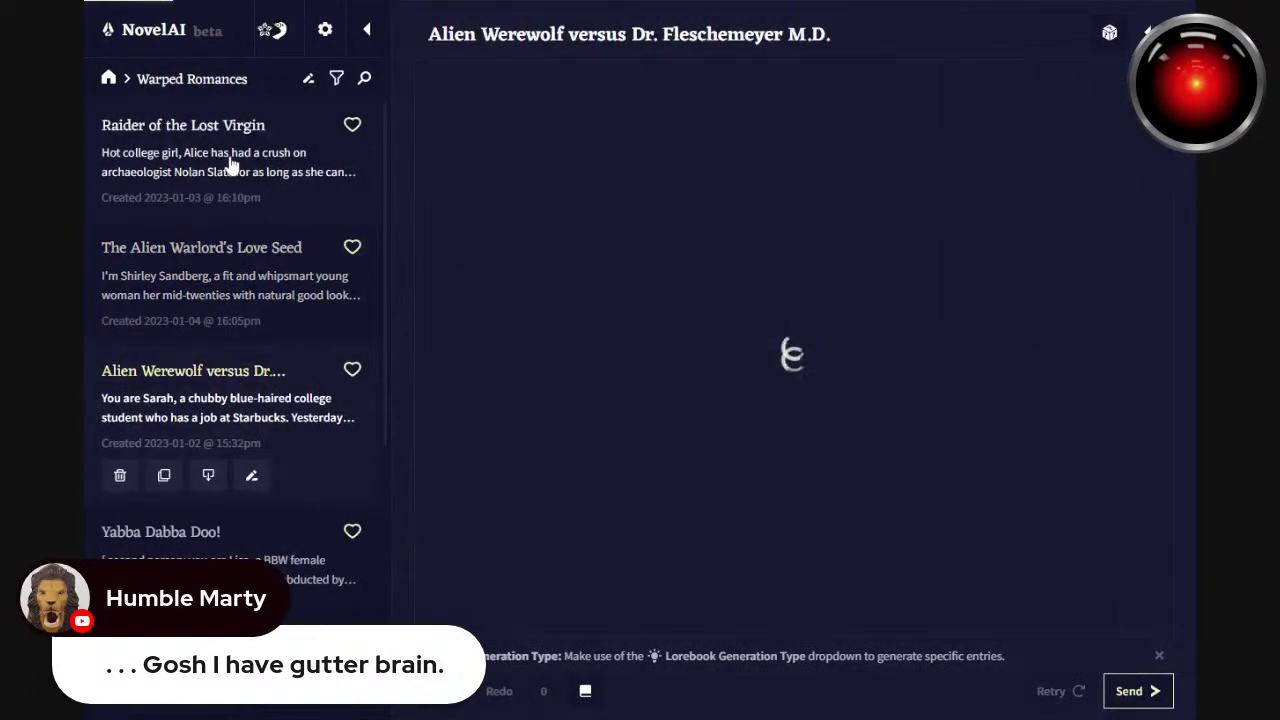
click(230, 164)
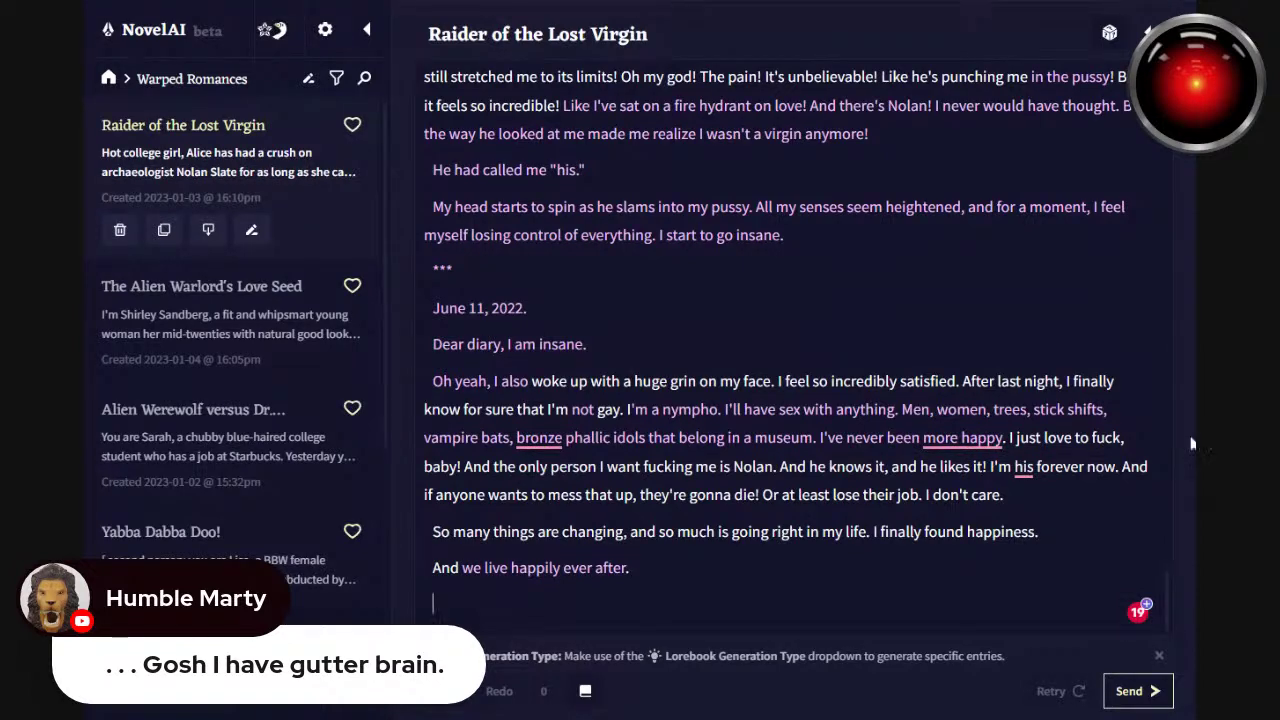
Correct "Ohm" to "Oh my" in the second paragraph of the May 1st diary entry.
drag(1166, 600, 1166, 70)
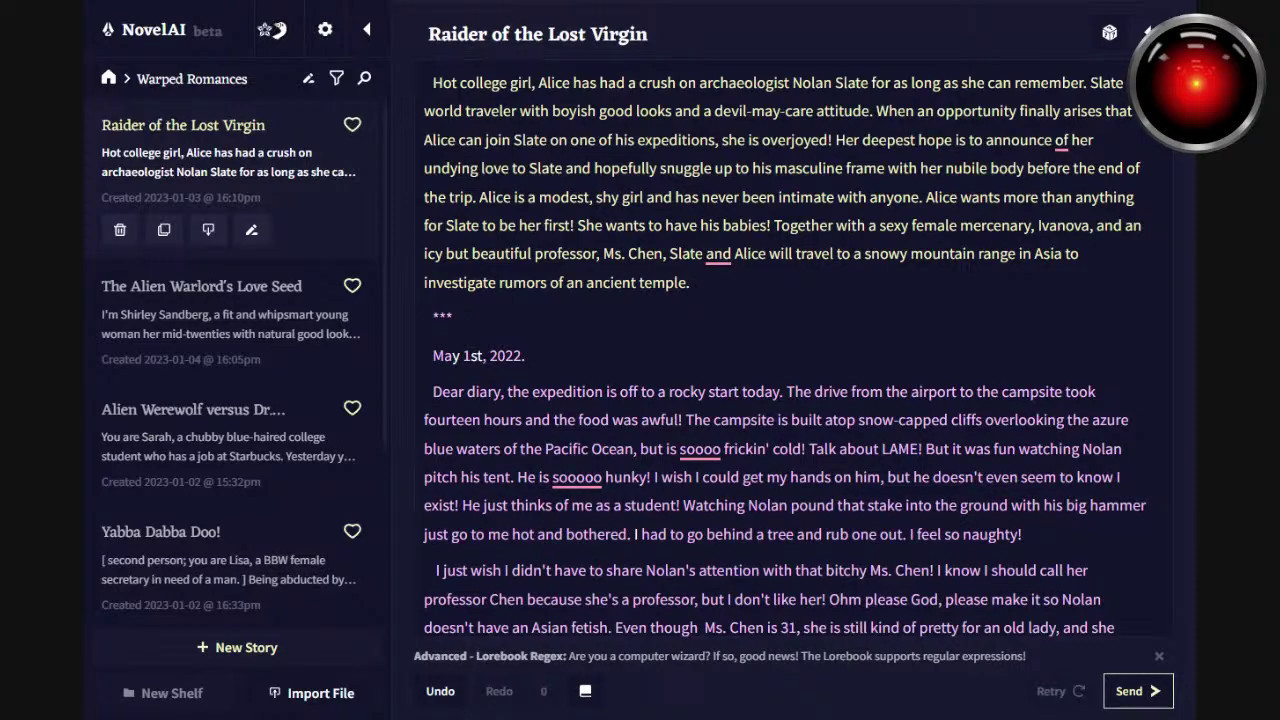
scroll(785, 350, down, 3)
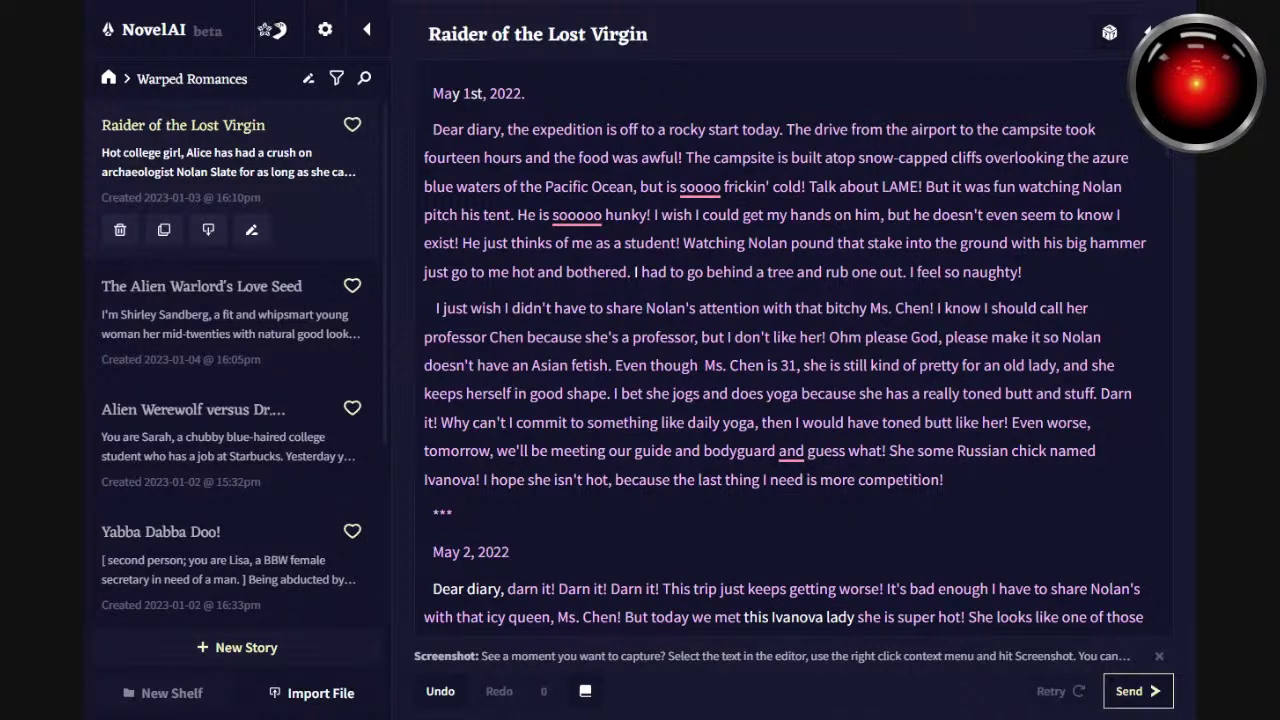
mouse_move(791, 451)
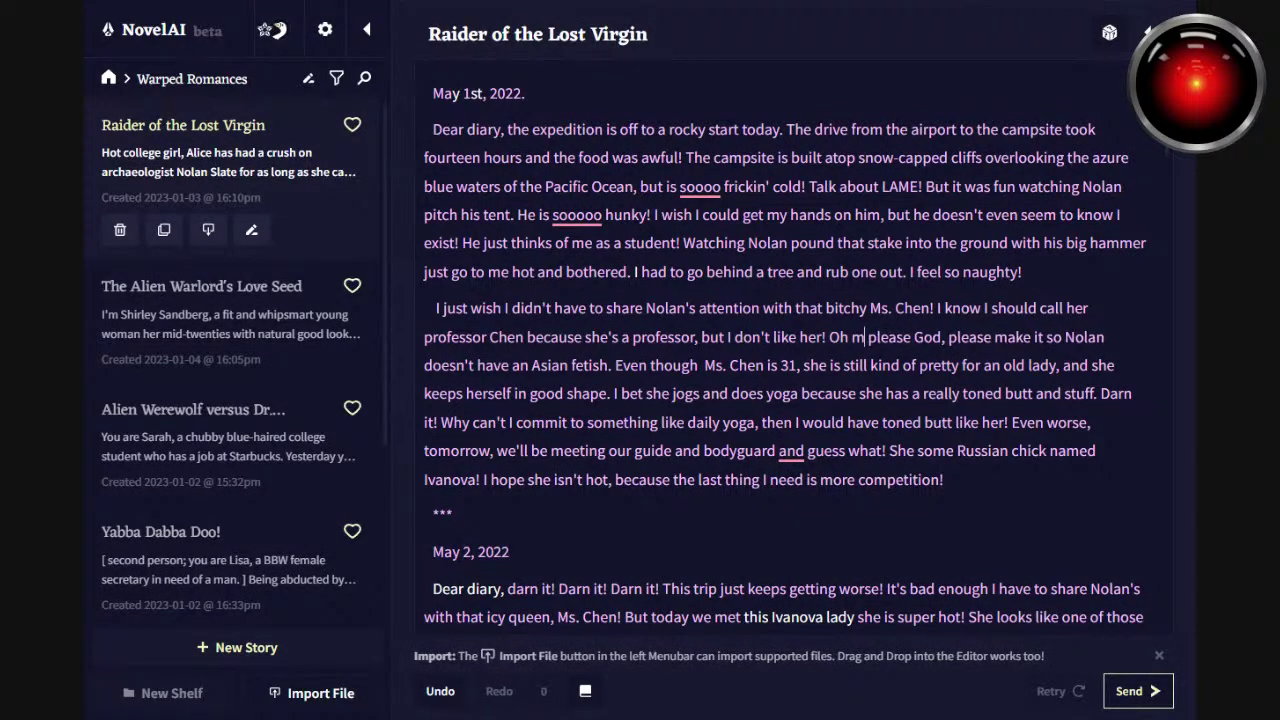
text(y)
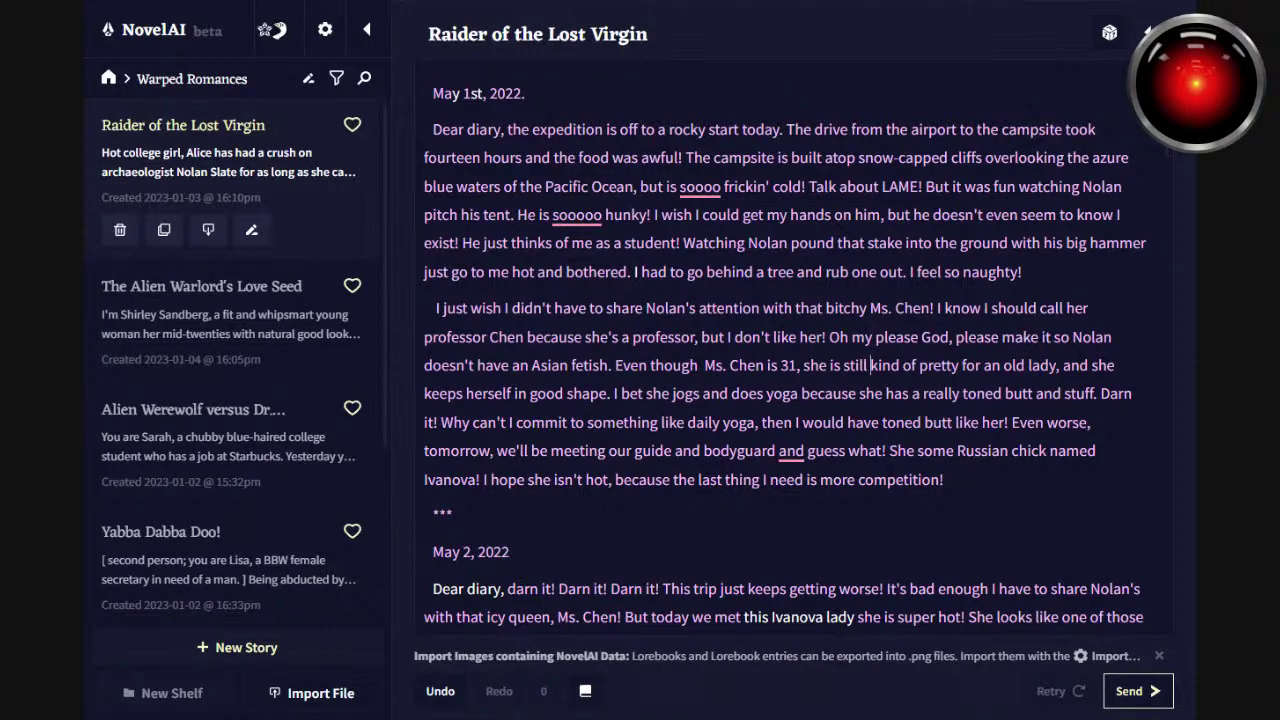
Correct "wolrd" to "world" in the May 2 entry and add "to me" after "Nolan barely talks" in the June 5 entry.
scroll(868, 422, down, 3)
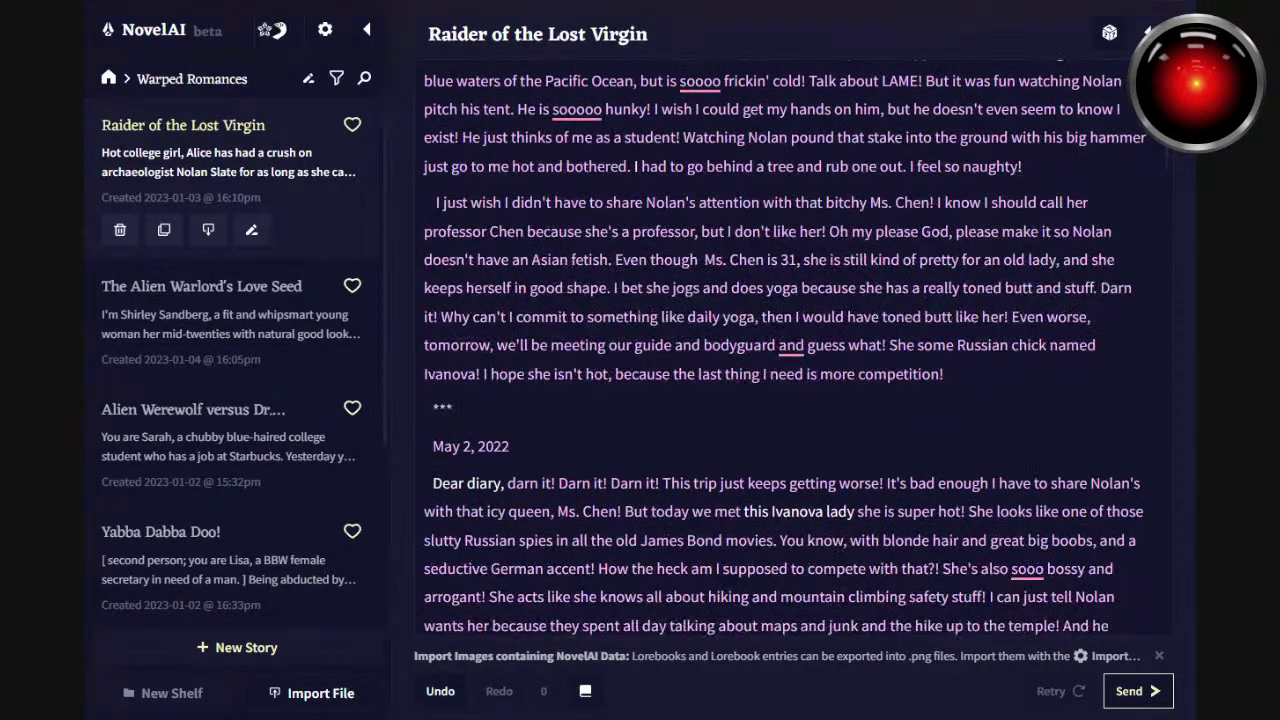
scroll(787, 350, down, 1)
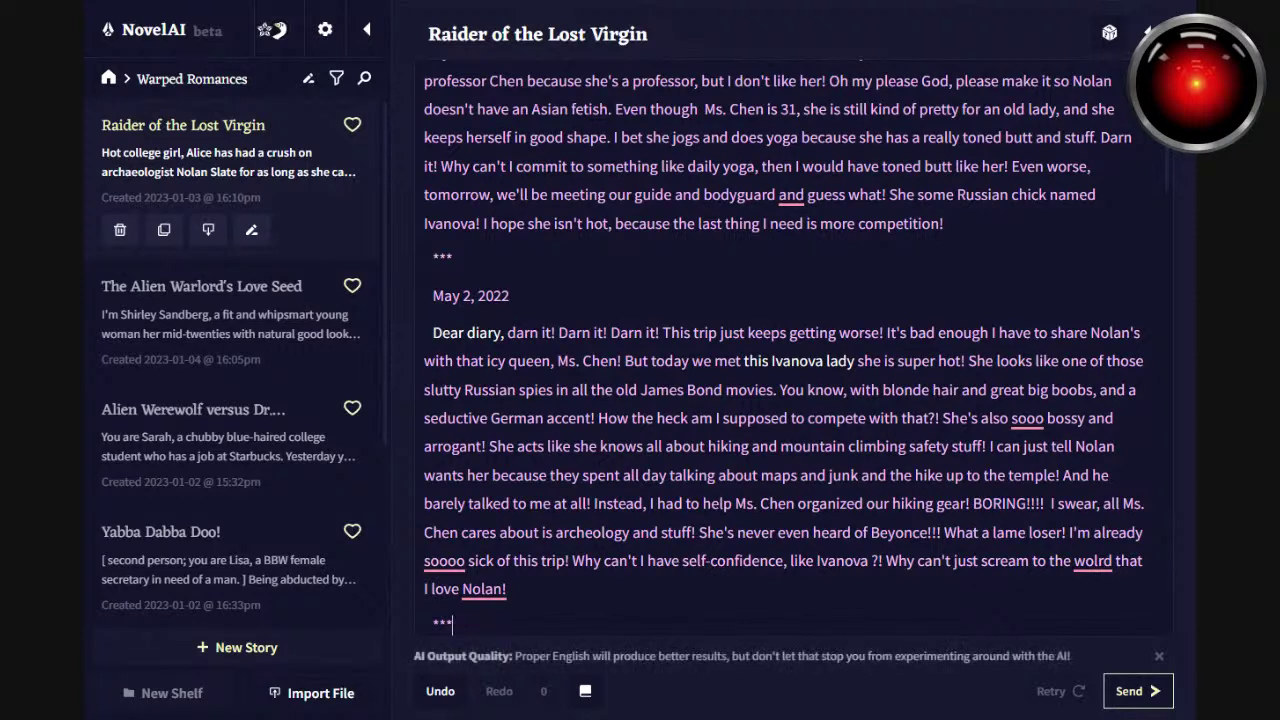
mouse_move(791, 195)
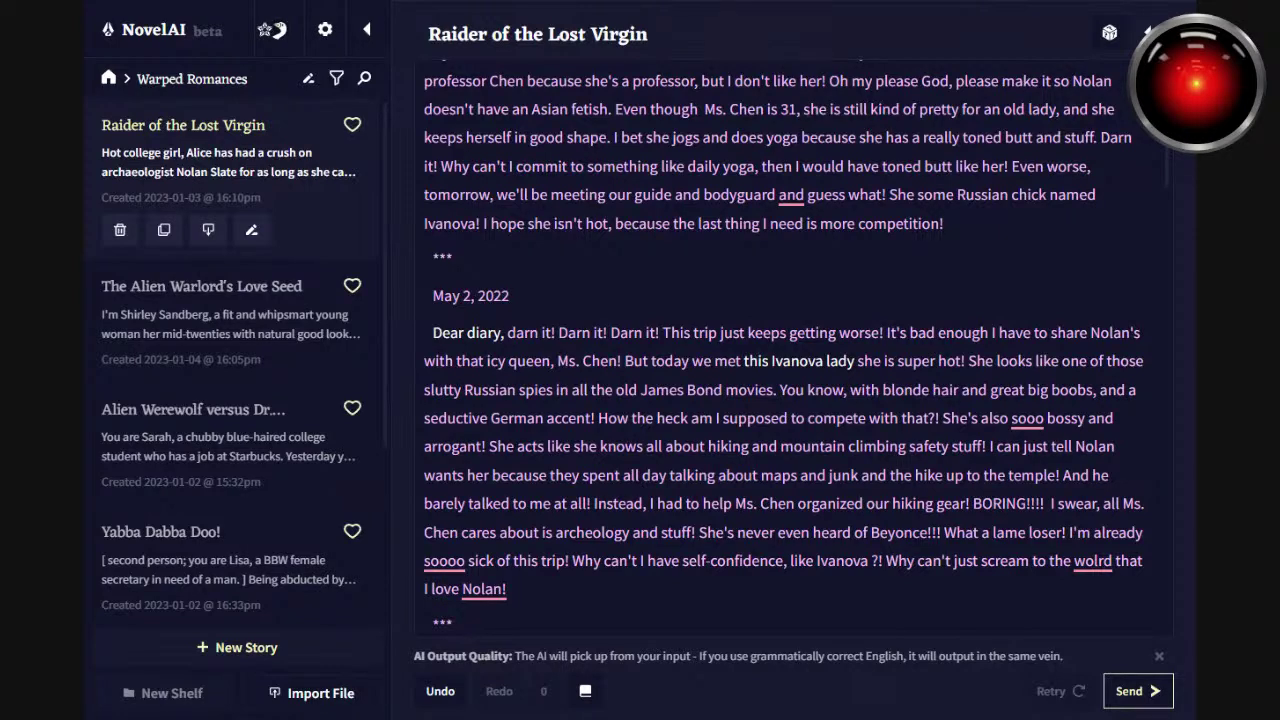
drag(641, 390, 767, 390)
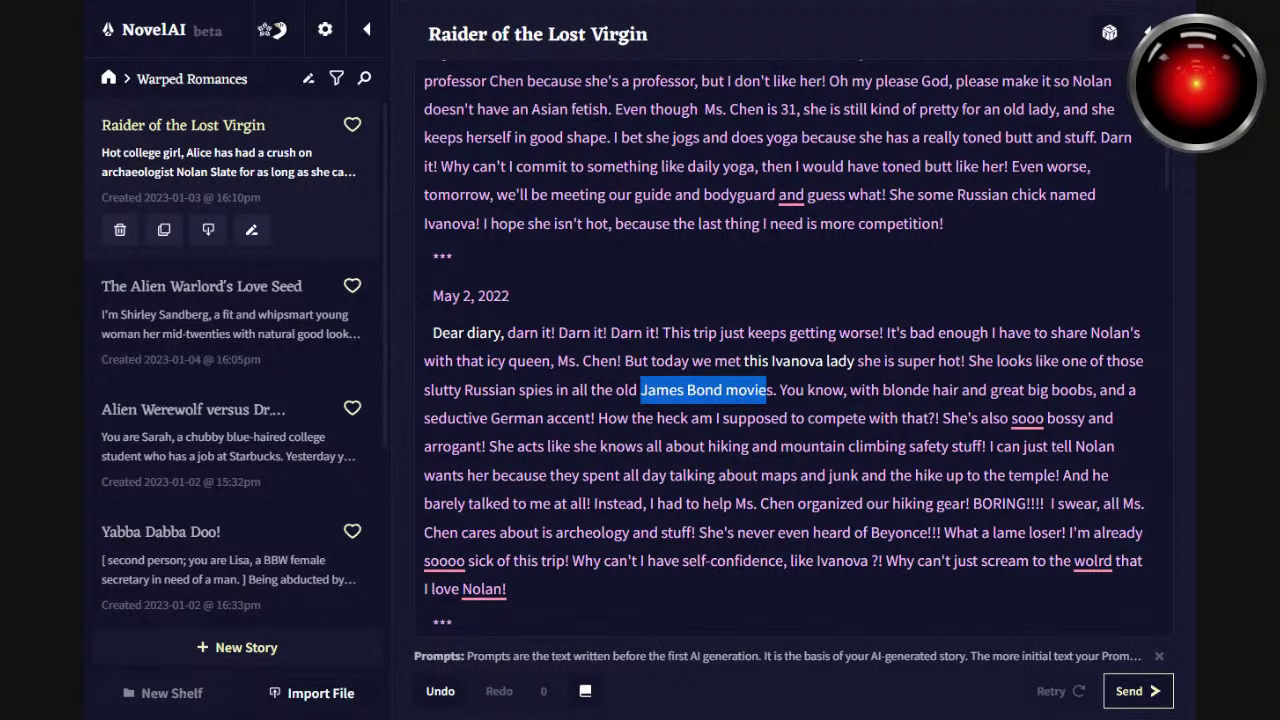
drag(489, 446, 653, 503)
drag(715, 475, 507, 589)
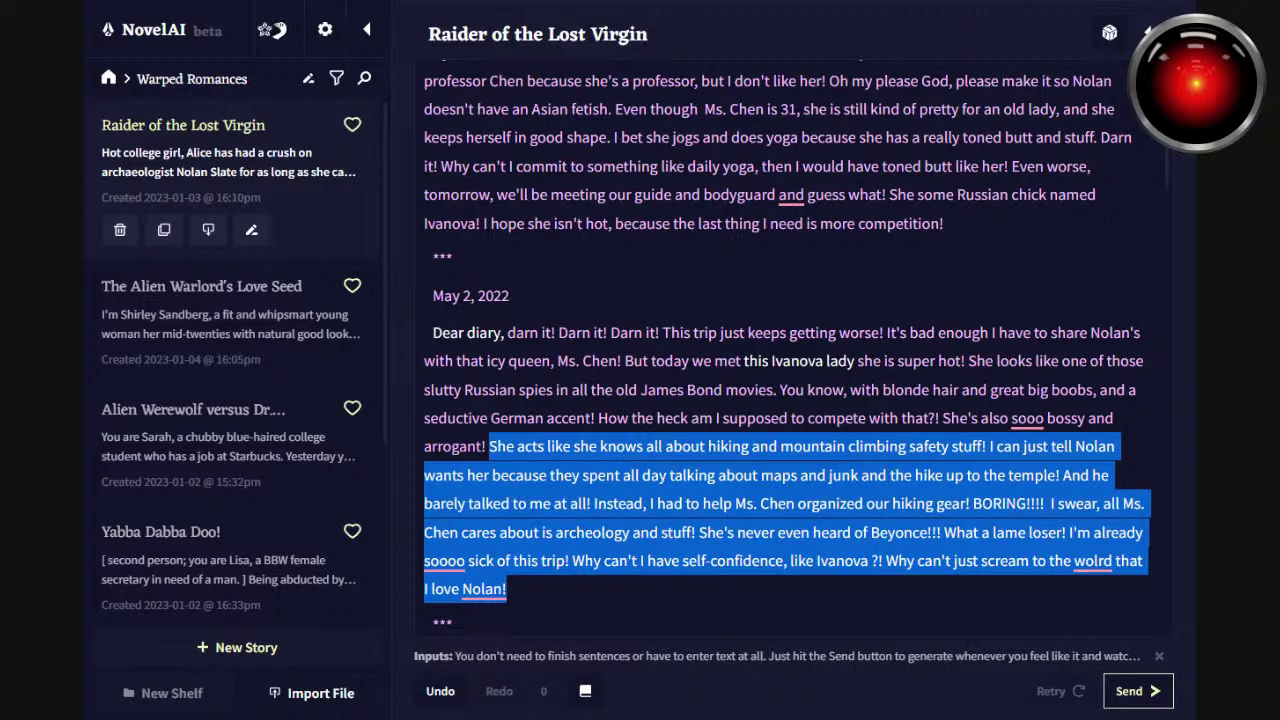
click(506, 588)
right_click(1092, 558)
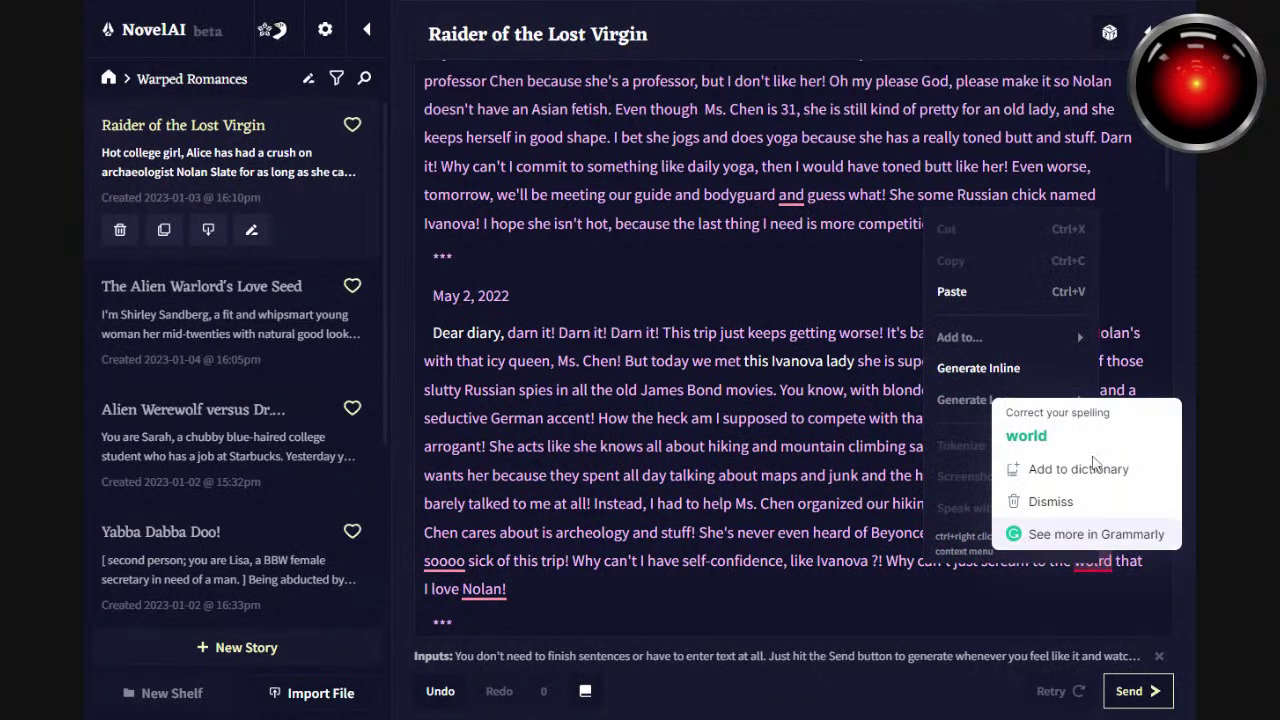
click(1026, 436)
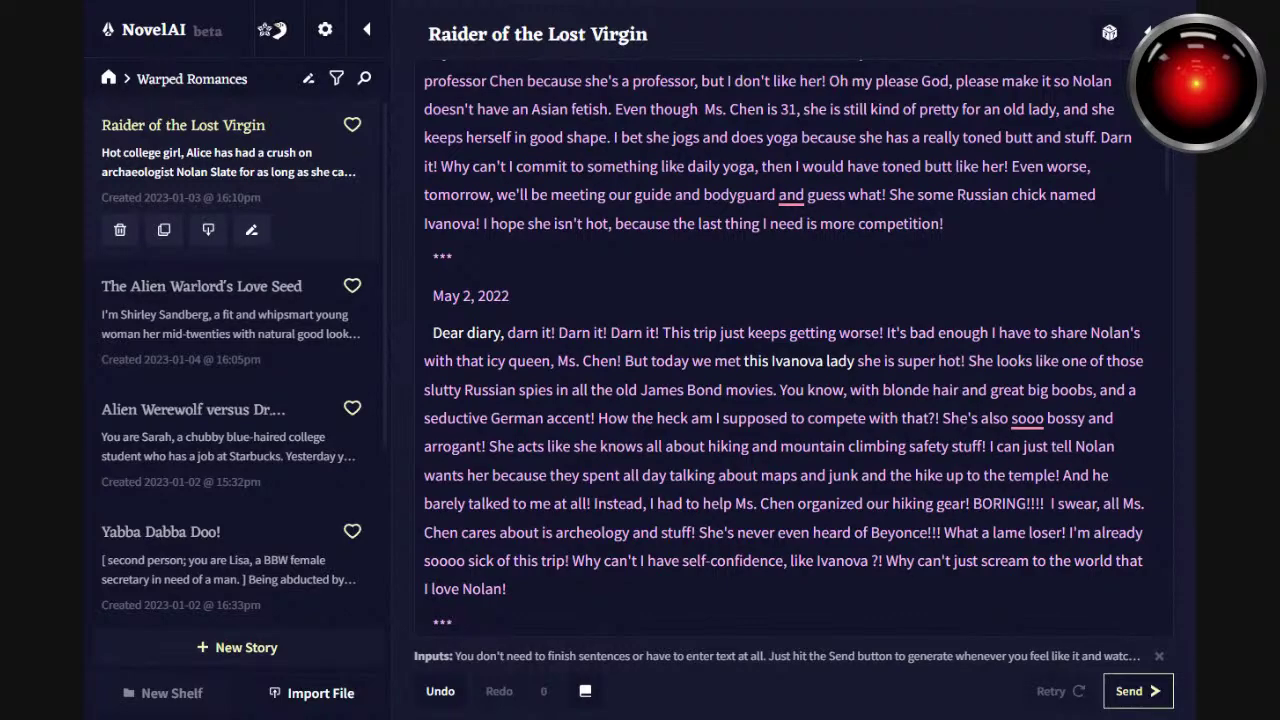
scroll(1166, 177, down, 5)
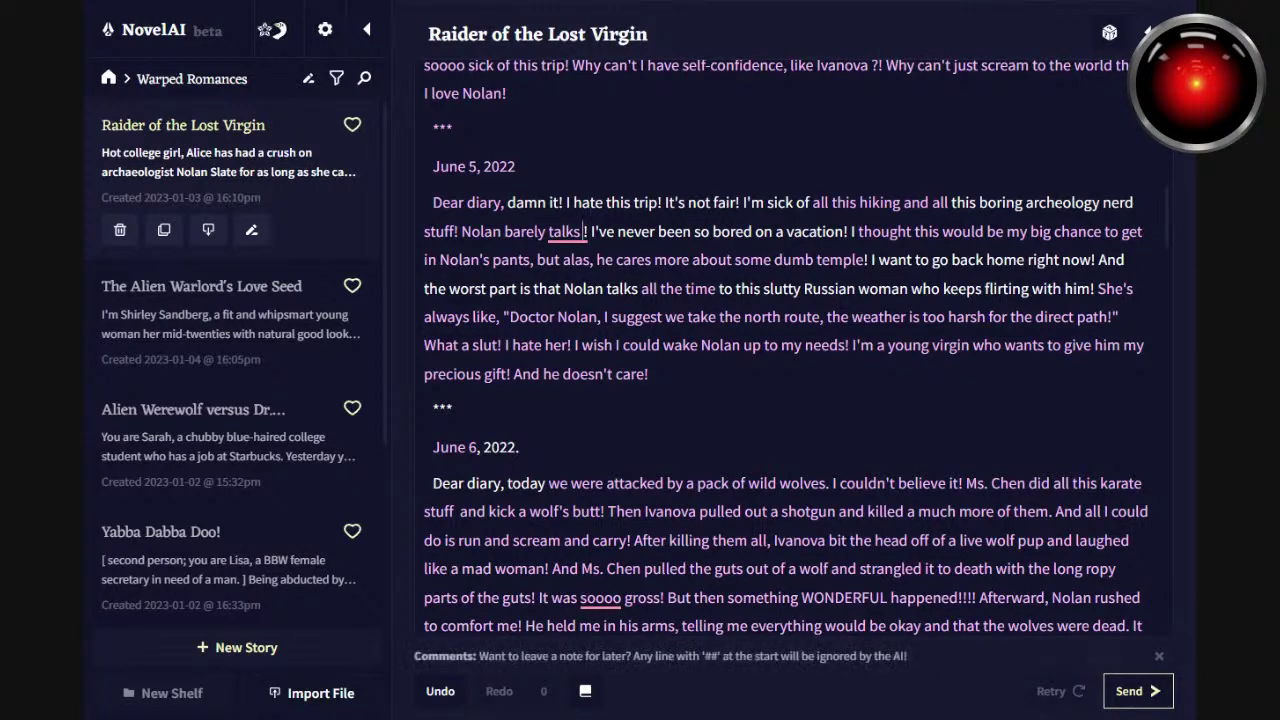
text(to me)
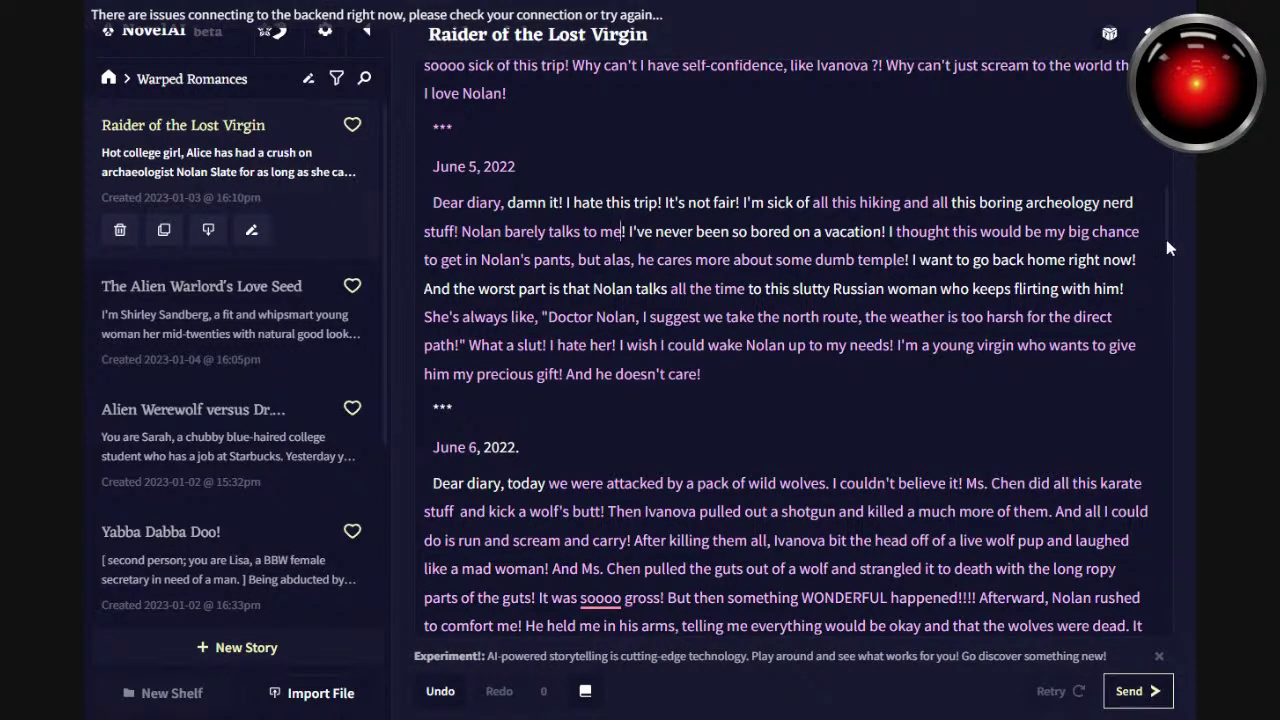
Replace "carry" with "cry" in the phrase "run and scream and carry" of the wolf-attack entry dated June 6.
drag(1166, 236, 1178, 285)
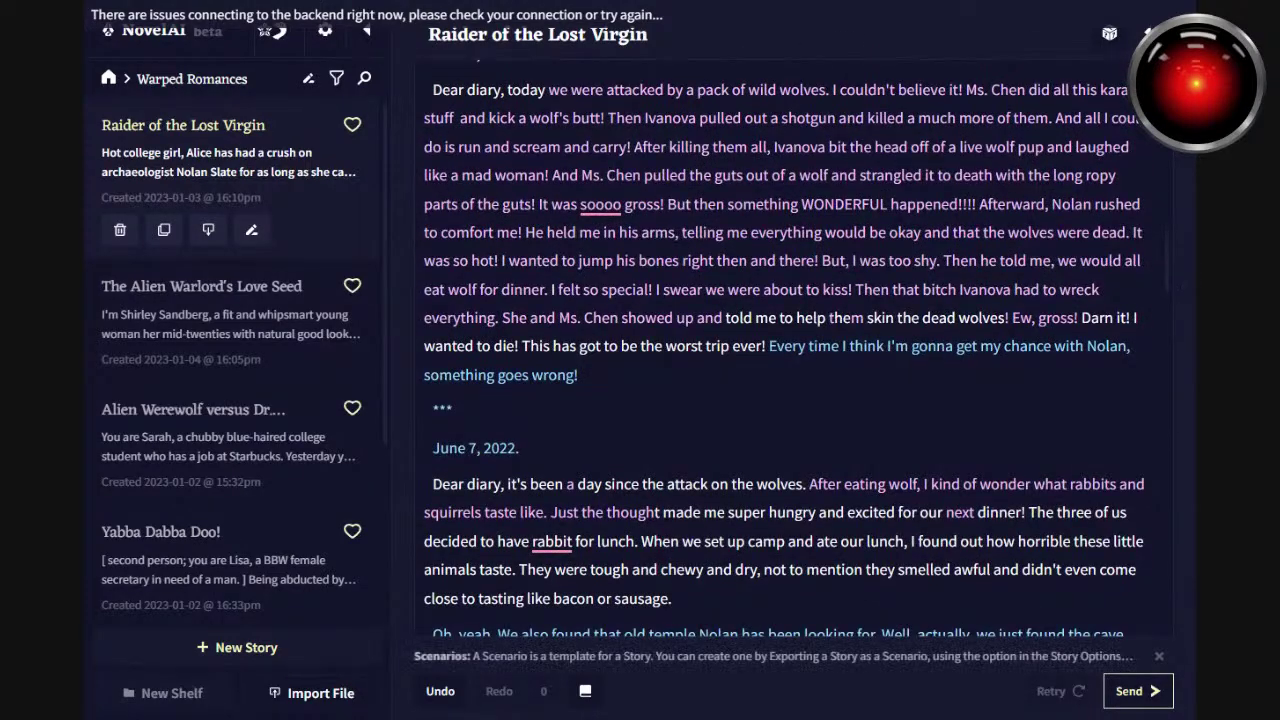
drag(578, 375, 402, 100)
click(519, 448)
drag(965, 90, 1054, 118)
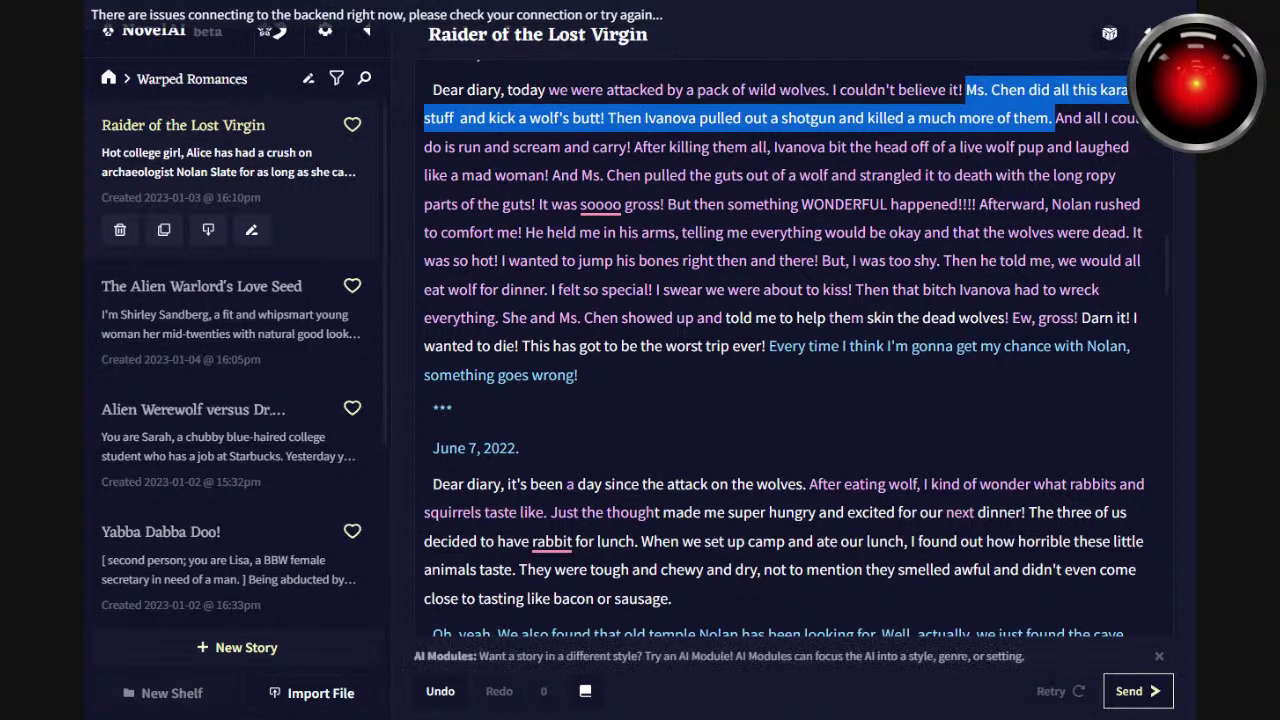
mouse_move(600, 205)
click(822, 484)
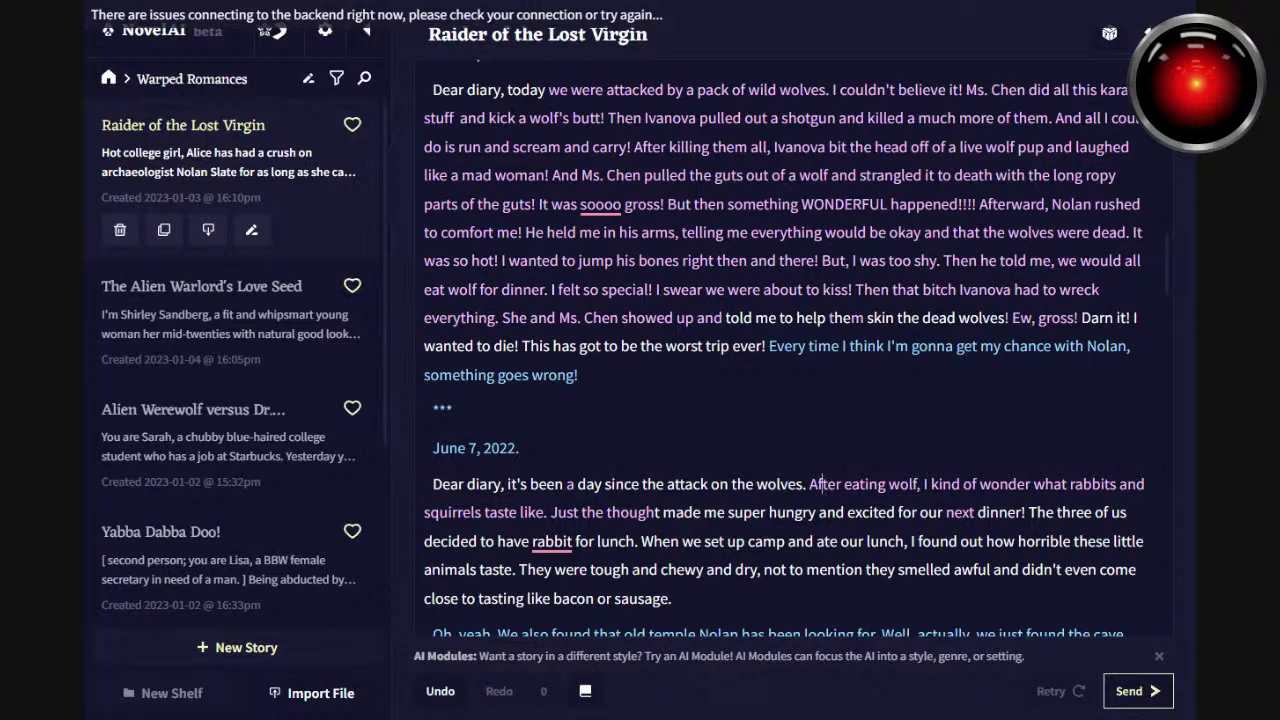
click(626, 147)
key(shift+Left)
key(shift+Left)
key(shift+Left)
key(shift+Left)
key(shift+Left)
text(cry)
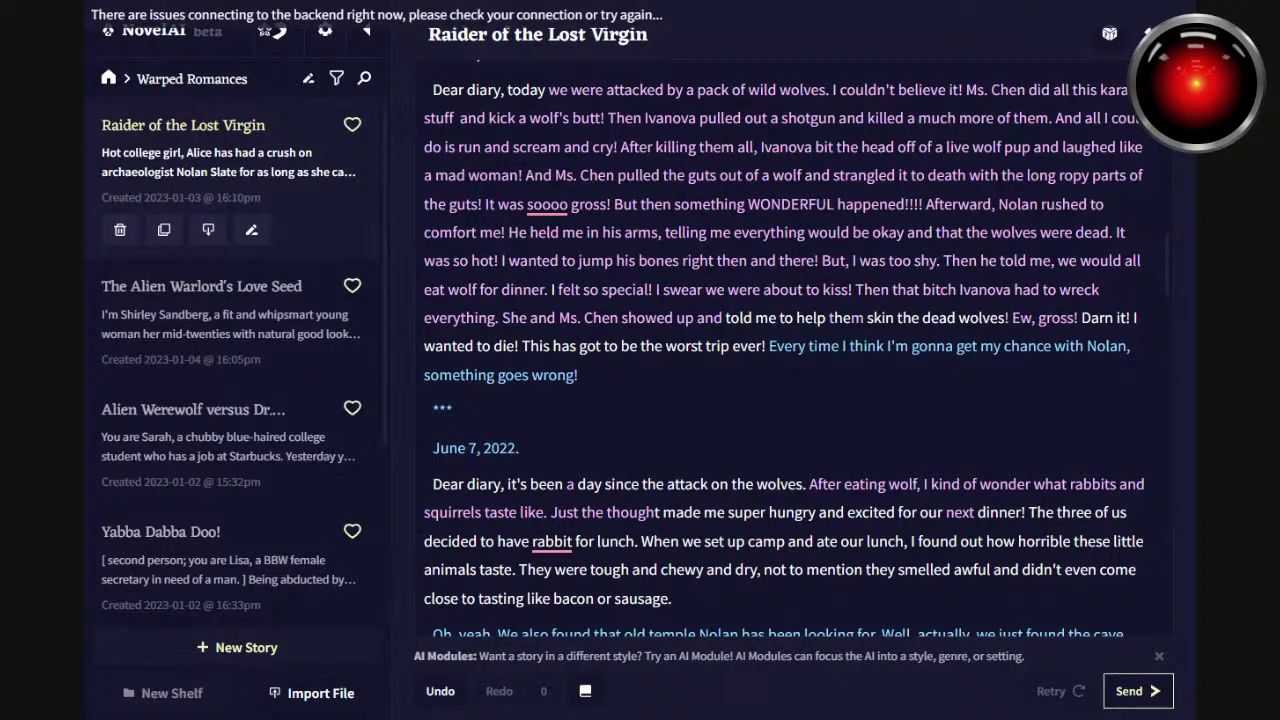
Read the rest of the June 6 diary entry, highlighting the passages about Ms. Chen and the wolf and the entry's ending.
key(ctrl+Left)
key(ctrl+Left)
key(ctrl+Left)
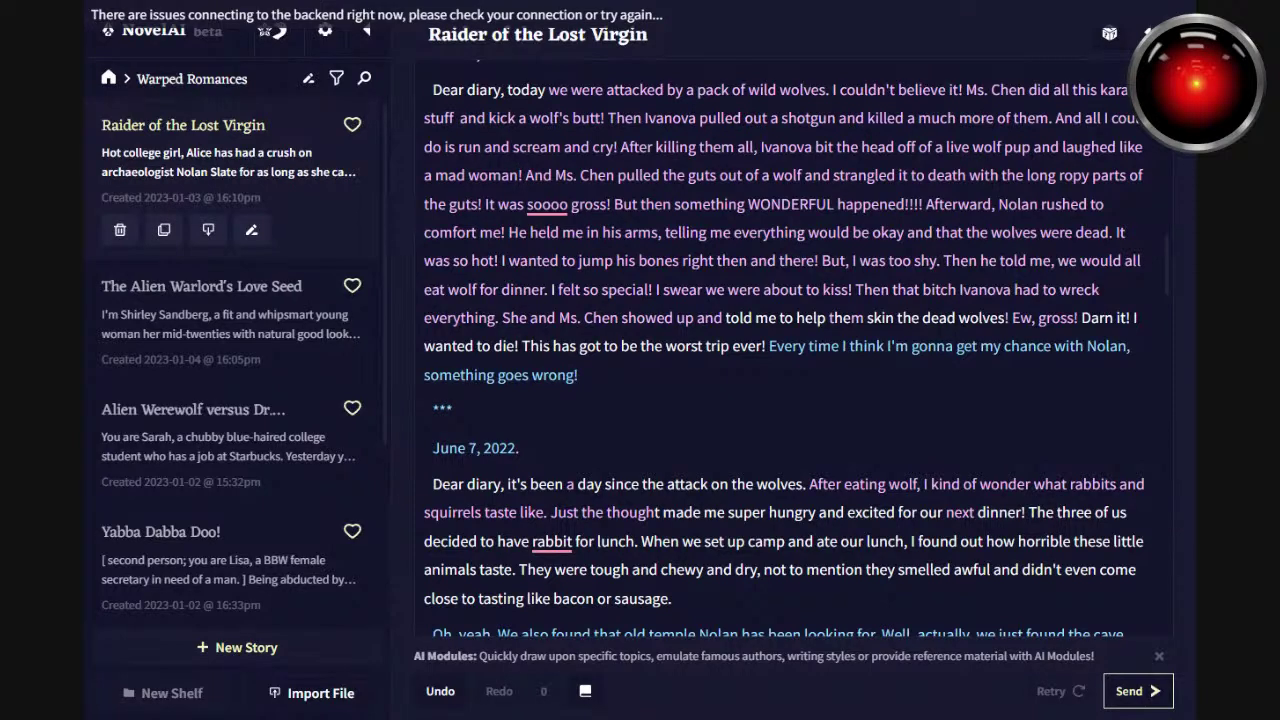
key(shift+Down)
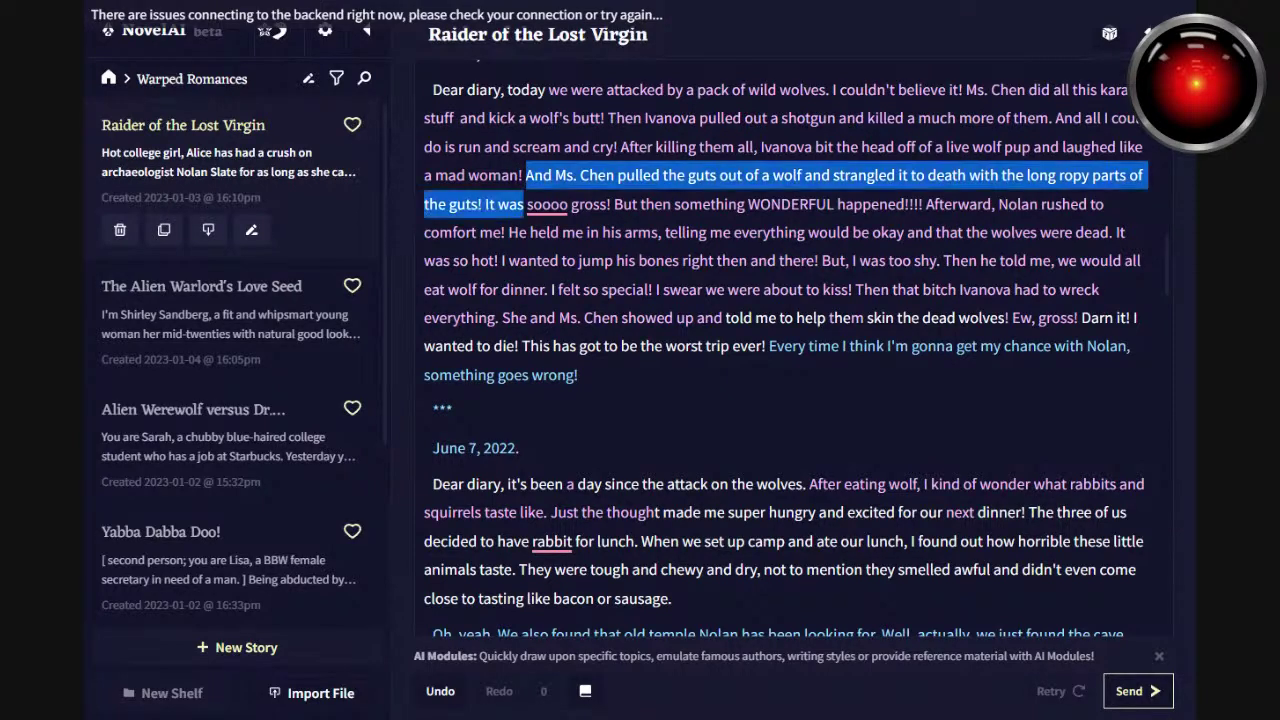
key(shift+Right)
key(shift+Right)
key(shift+Right)
key(shift+Right)
key(shift+Right)
key(shift+Right)
key(shift+Right)
key(shift+Right)
key(shift+Right)
key(shift+Right)
key(shift+Right)
key(shift+Right)
key(shift+Right)
key(shift+Right)
key(shift+Right)
key(shift+Right)
key(shift+Right)
key(shift+Right)
key(shift+Right)
key(shift+Right)
key(shift+Right)
key(shift+Right)
key(shift+Right)
key(shift+Right)
key(shift+Right)
key(shift+Right)
key(shift+Right)
key(shift+Right)
key(shift+Right)
key(shift+Right)
key(shift+Right)
key(shift+Right)
key(shift+Right)
key(shift+Right)
key(shift+Right)
key(shift+Right)
key(shift+Right)
key(shift+Right)
key(shift+Right)
key(shift+Right)
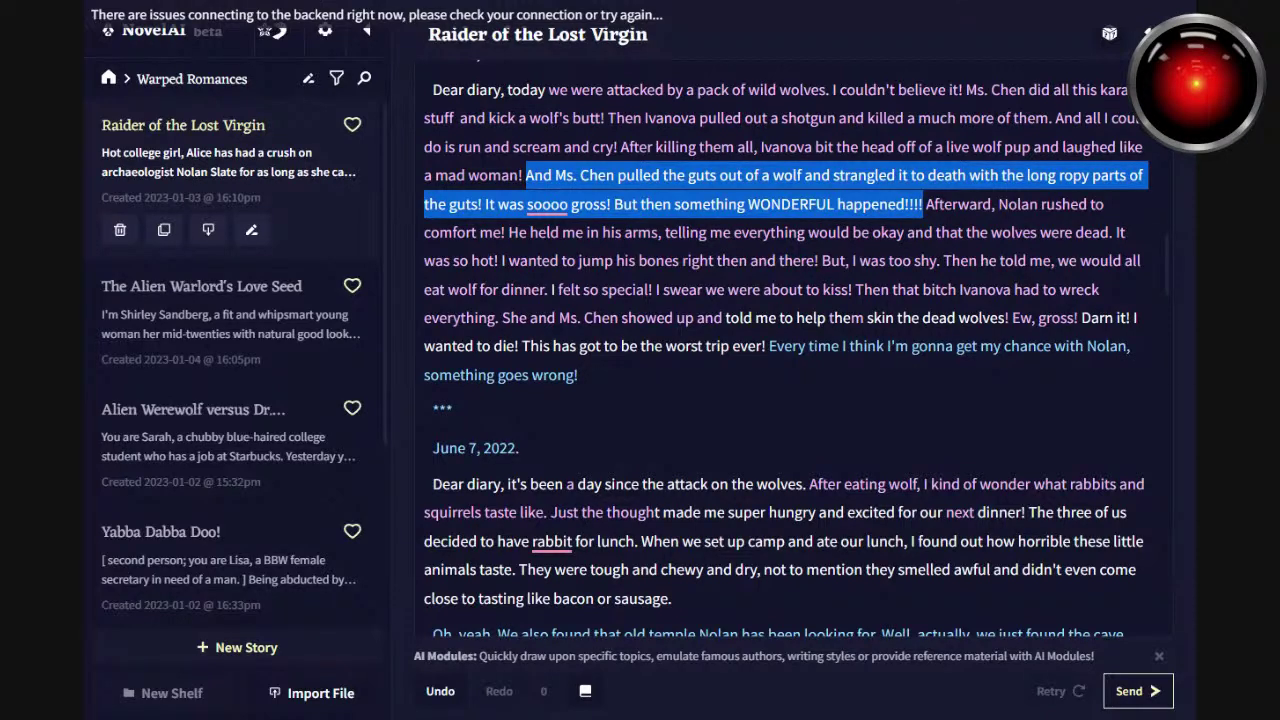
click(922, 204)
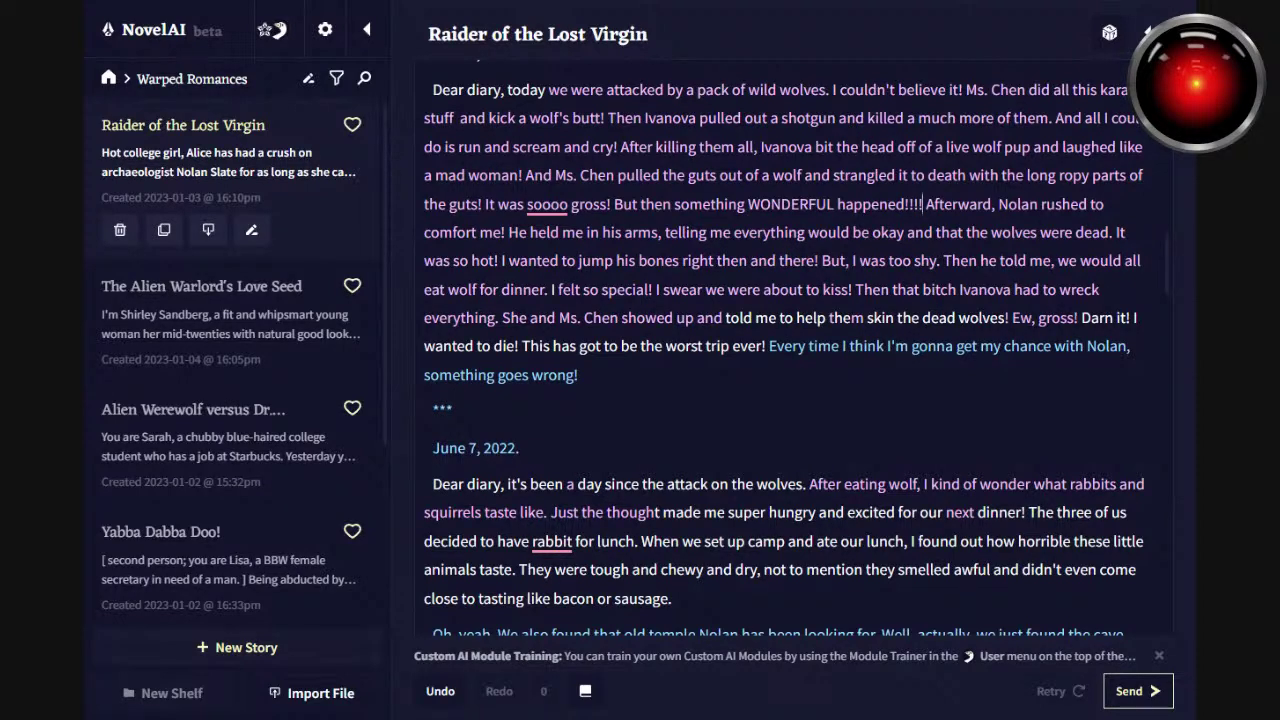
drag(551, 289, 578, 375)
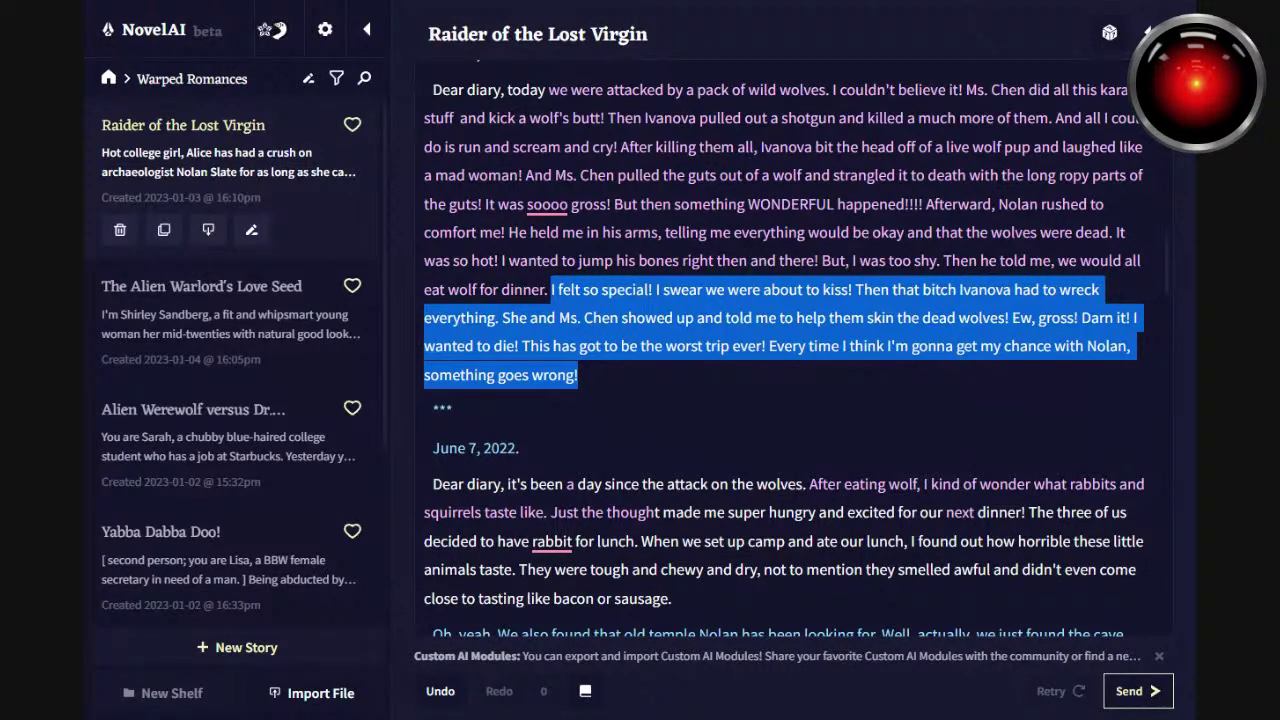
Change "attack on the wolves" to "attack of the wolves" in the first sentence of the June 7 entry.
click(518, 448)
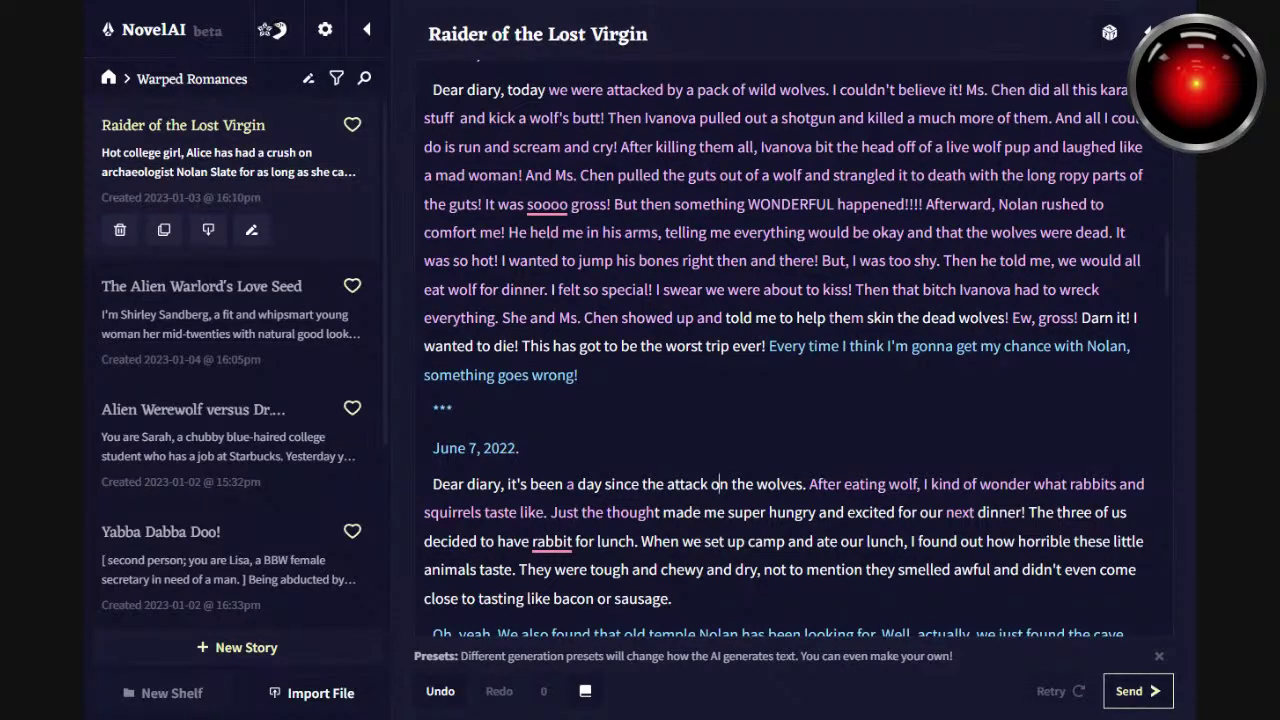
key(BackSpace)
text(f)
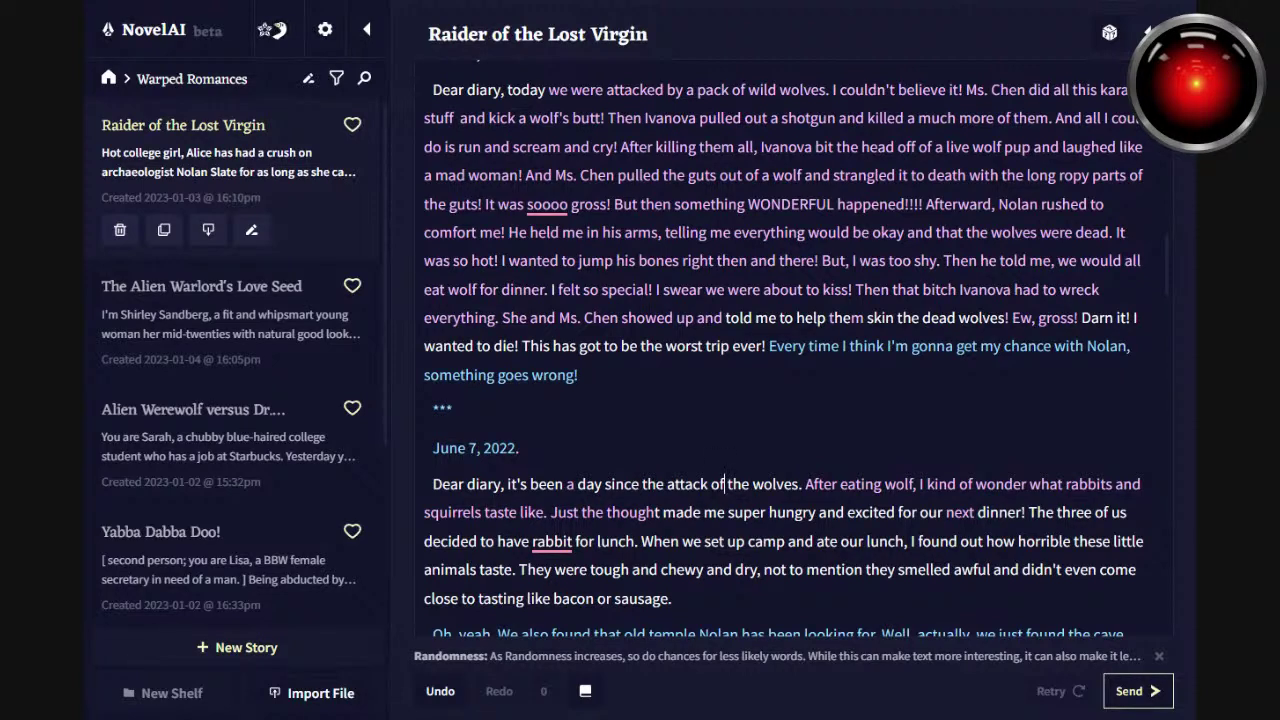
Read the rabbit lunch passage of the June 7 entry through to the start of the temple paragraph.
click(722, 541)
click(842, 541)
click(427, 569)
key(Right)
key(Right)
key(shift+Down)
key(shift+End)
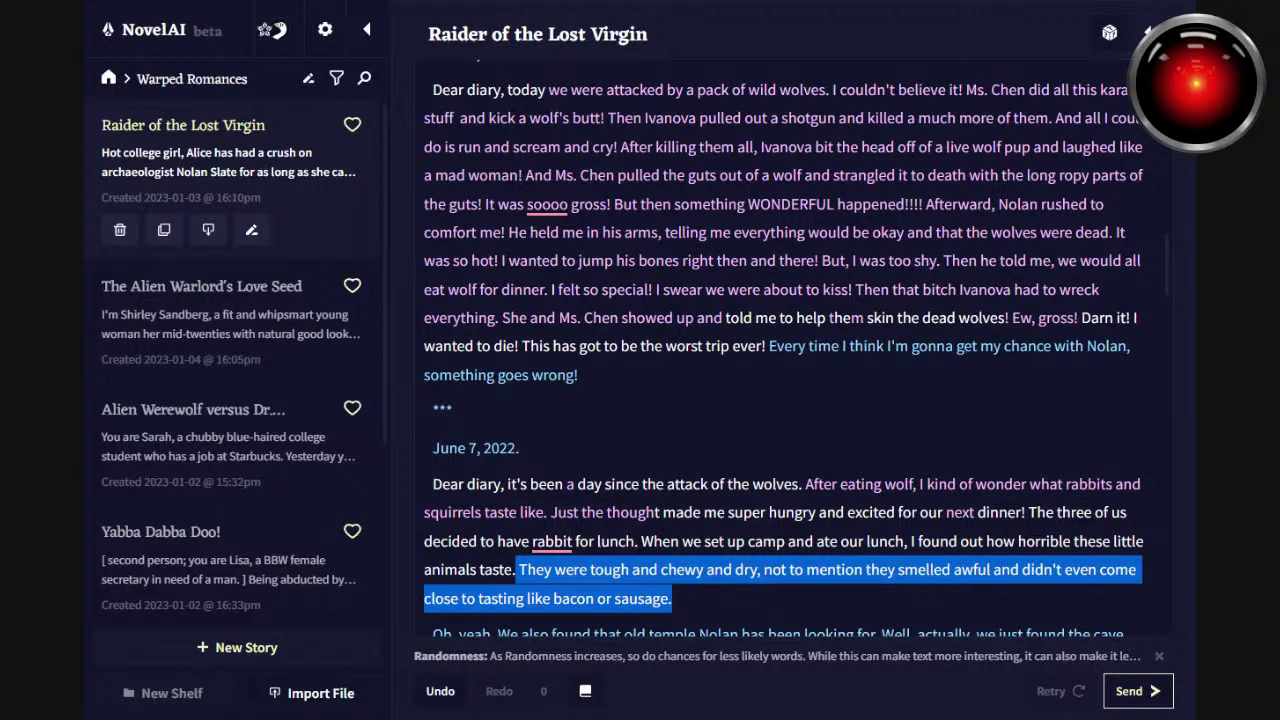
click(770, 632)
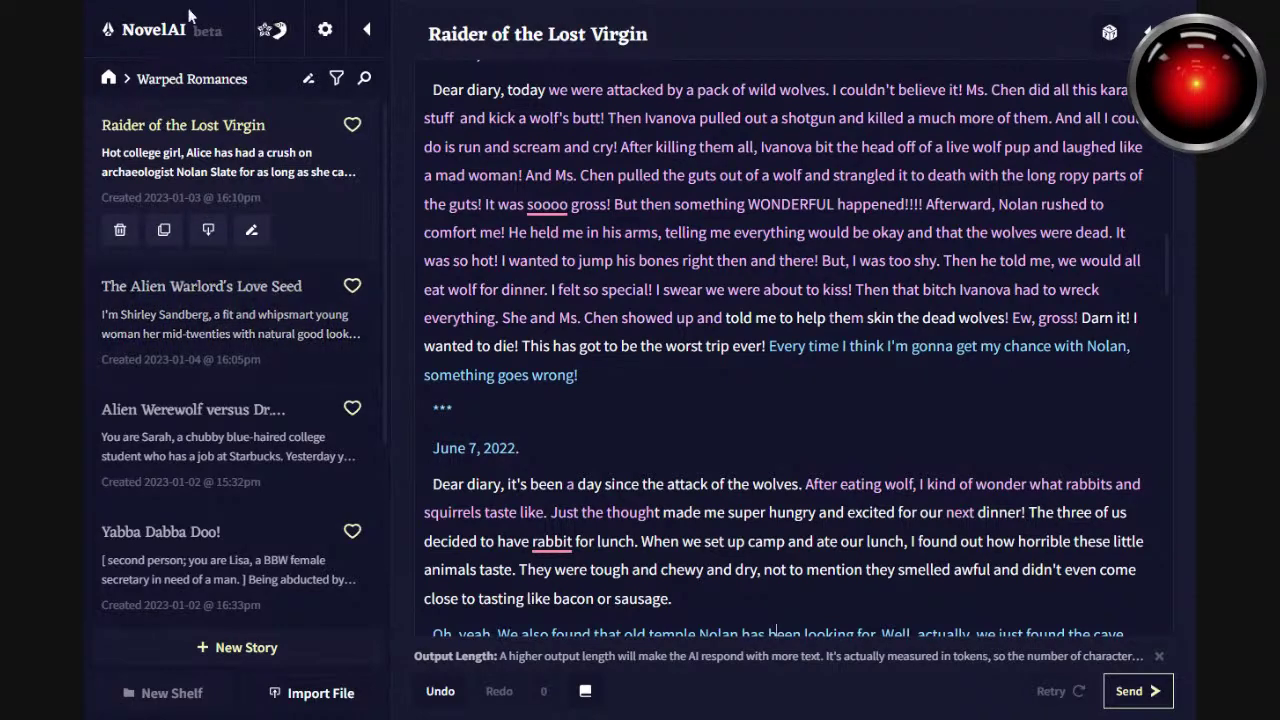
Leave the Warped Romances shelf and open the Ro-Boner story from the main story list.
scroll(387, 230, down, 3)
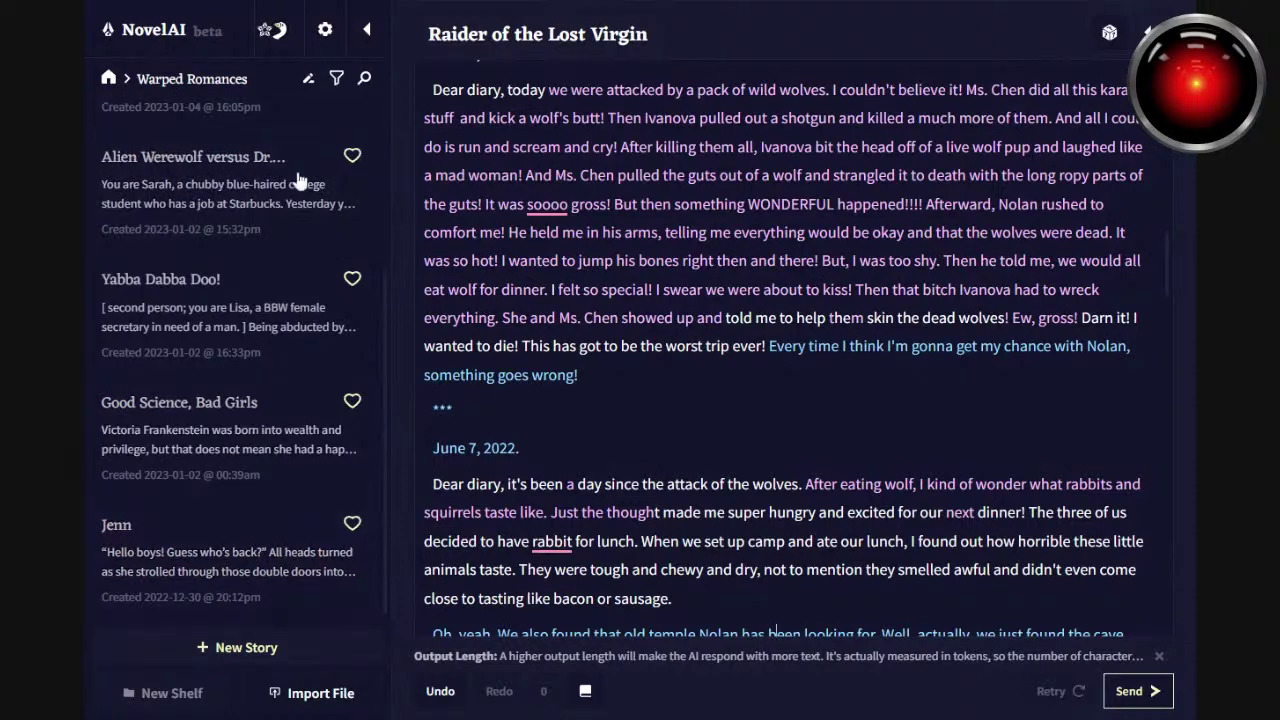
drag(384, 343, 386, 190)
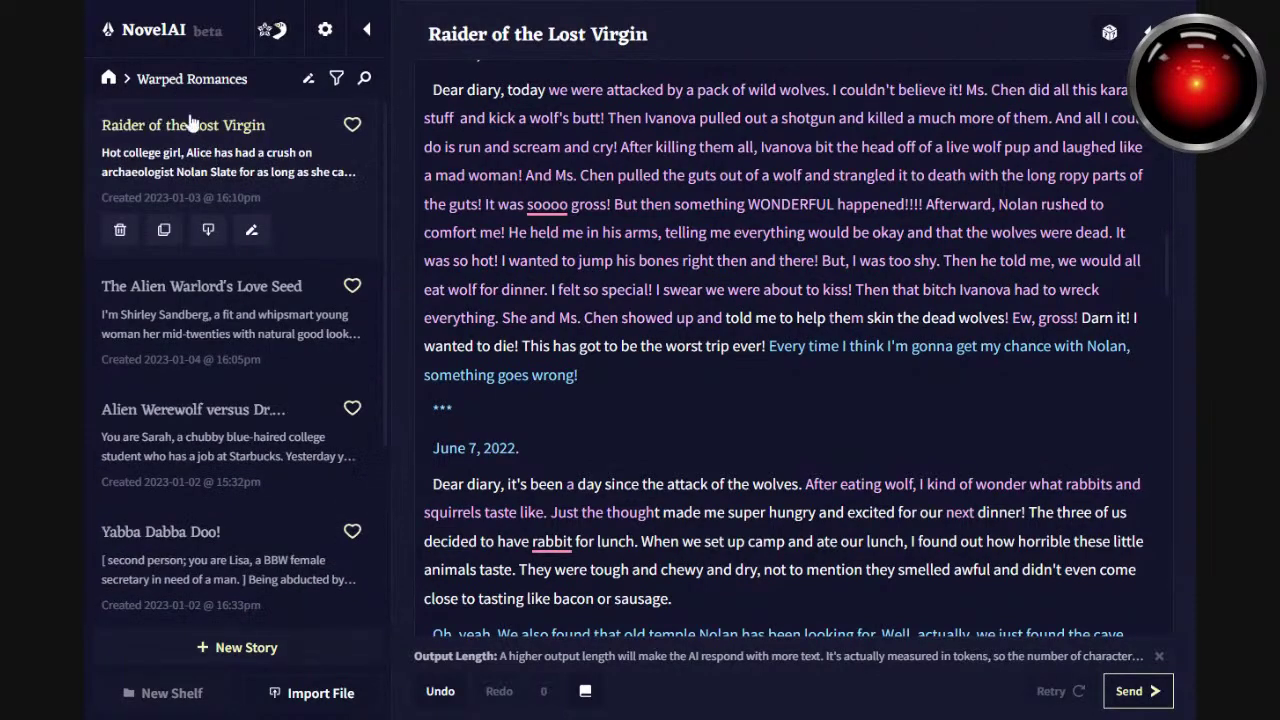
click(108, 79)
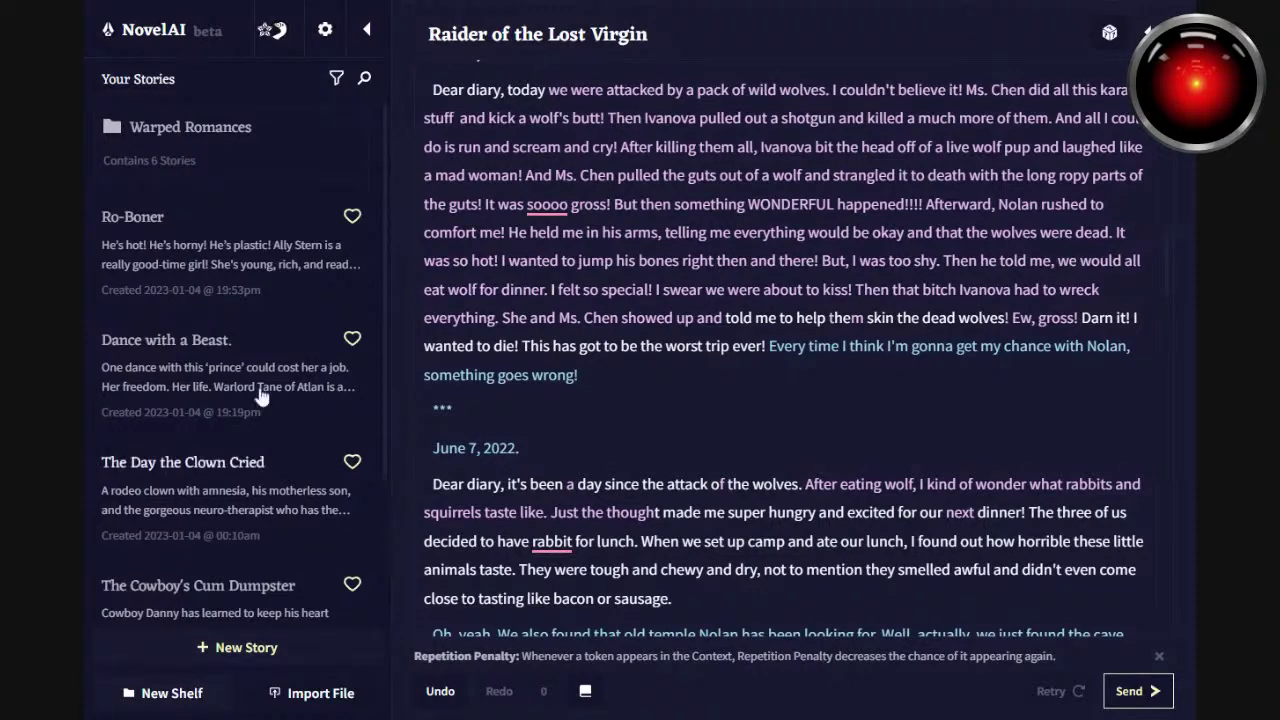
click(186, 272)
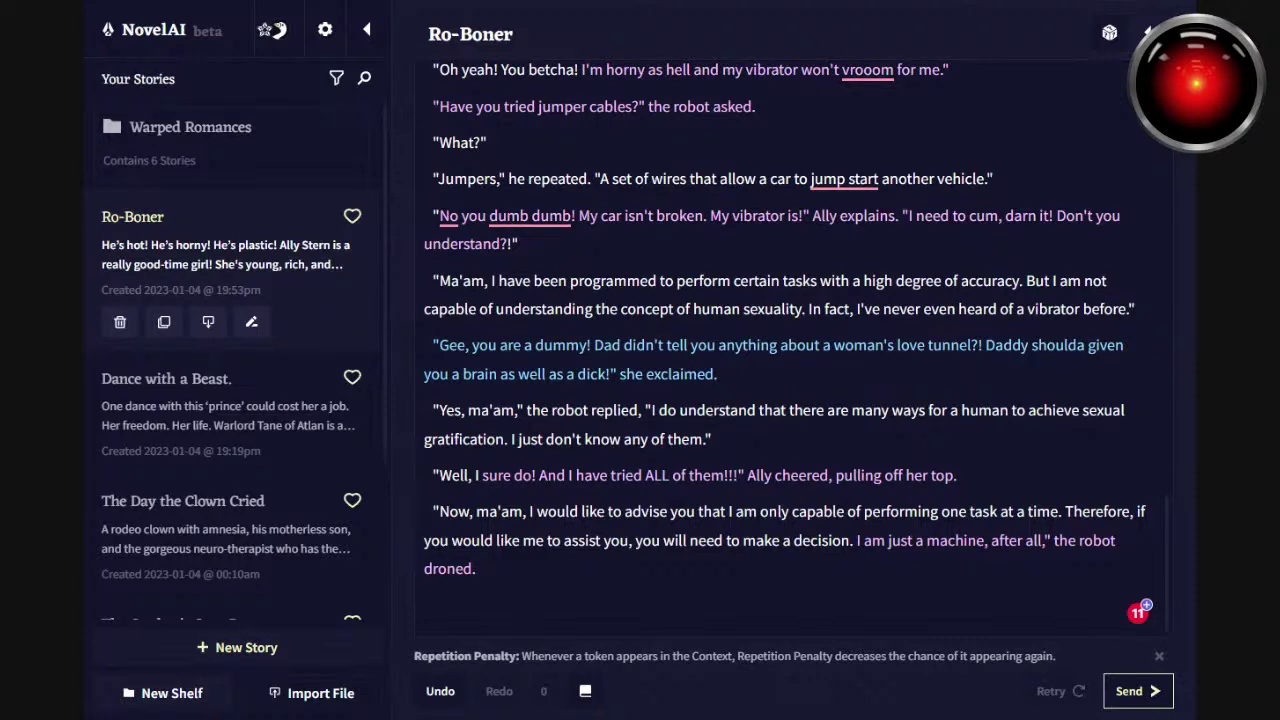
Apply the suggested hyphen to "jump start" in the robot's jumper cables line, making it "jump-start".
mouse_move(845, 180)
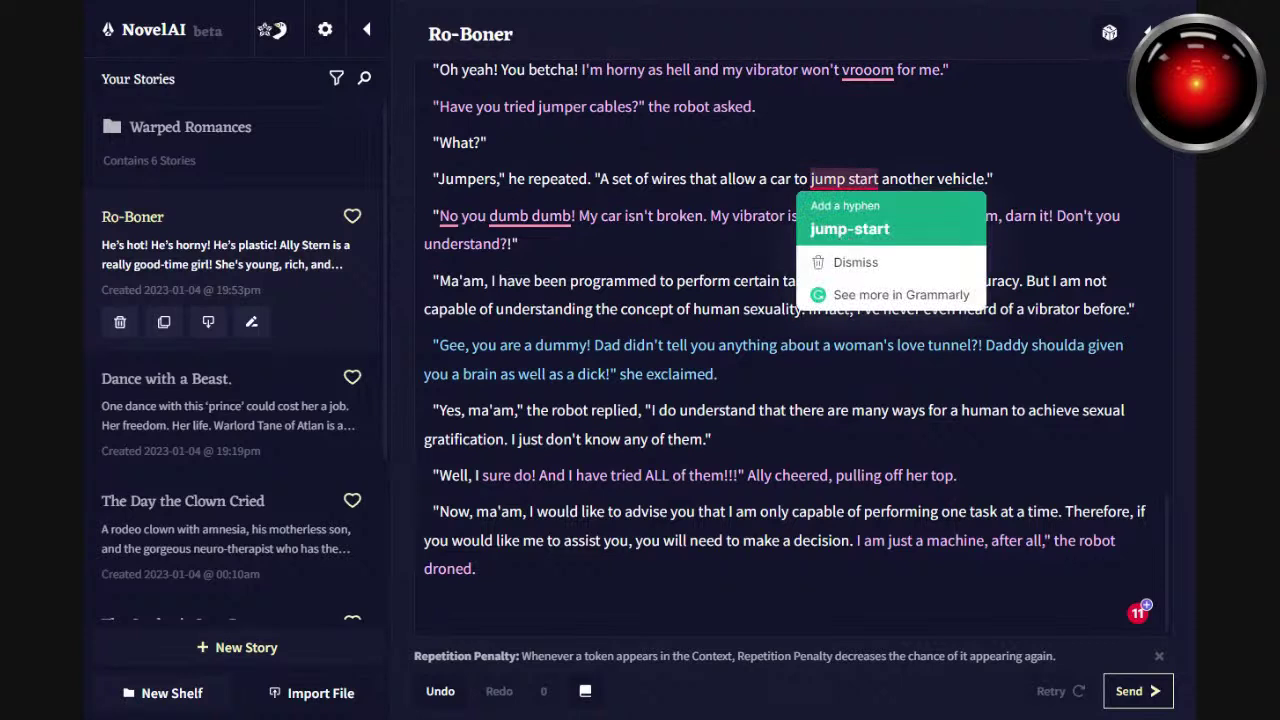
click(849, 228)
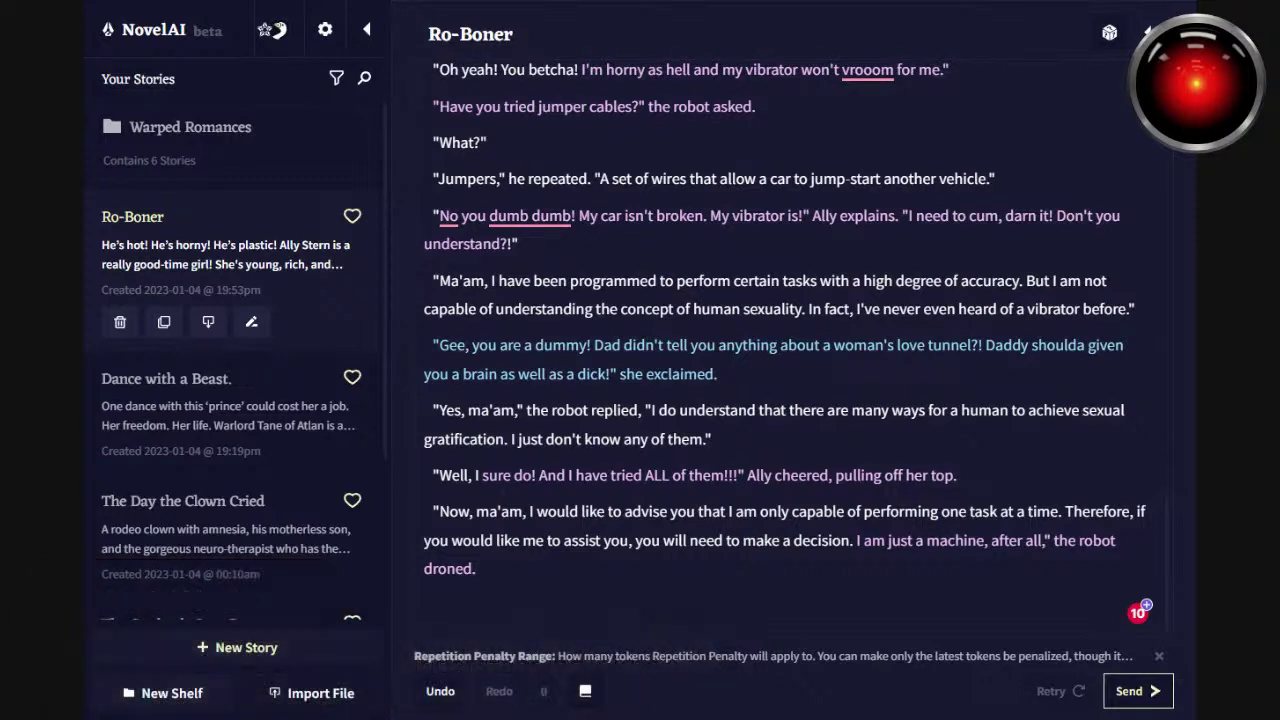
click(880, 178)
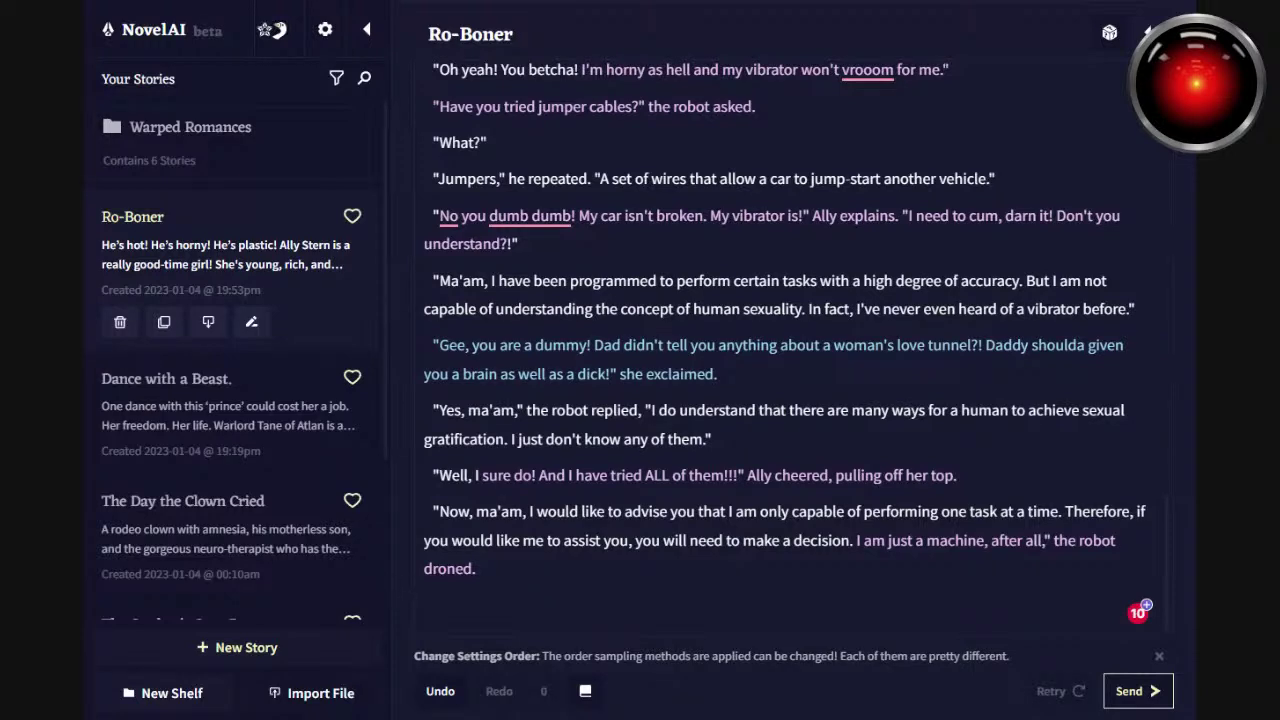
Look through the stories The Day the Clown Cried, The Cowboy's Cum Dumpster and Dance with a Beast.
click(277, 555)
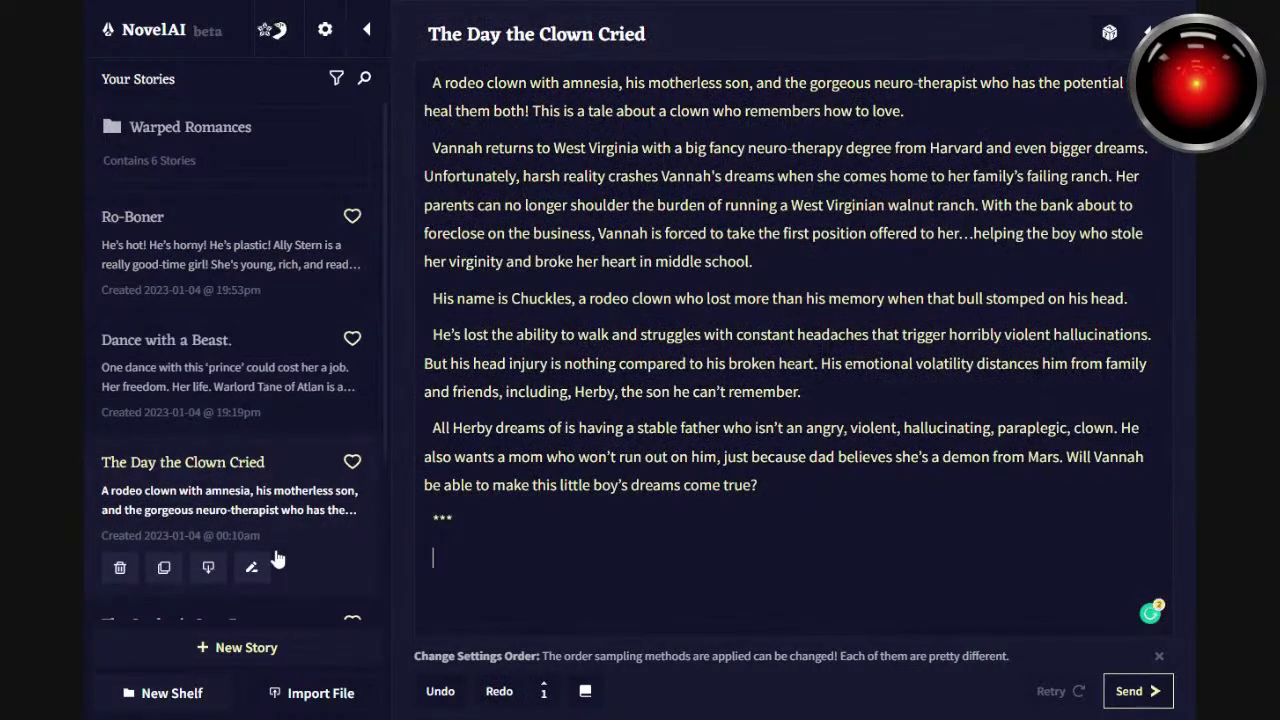
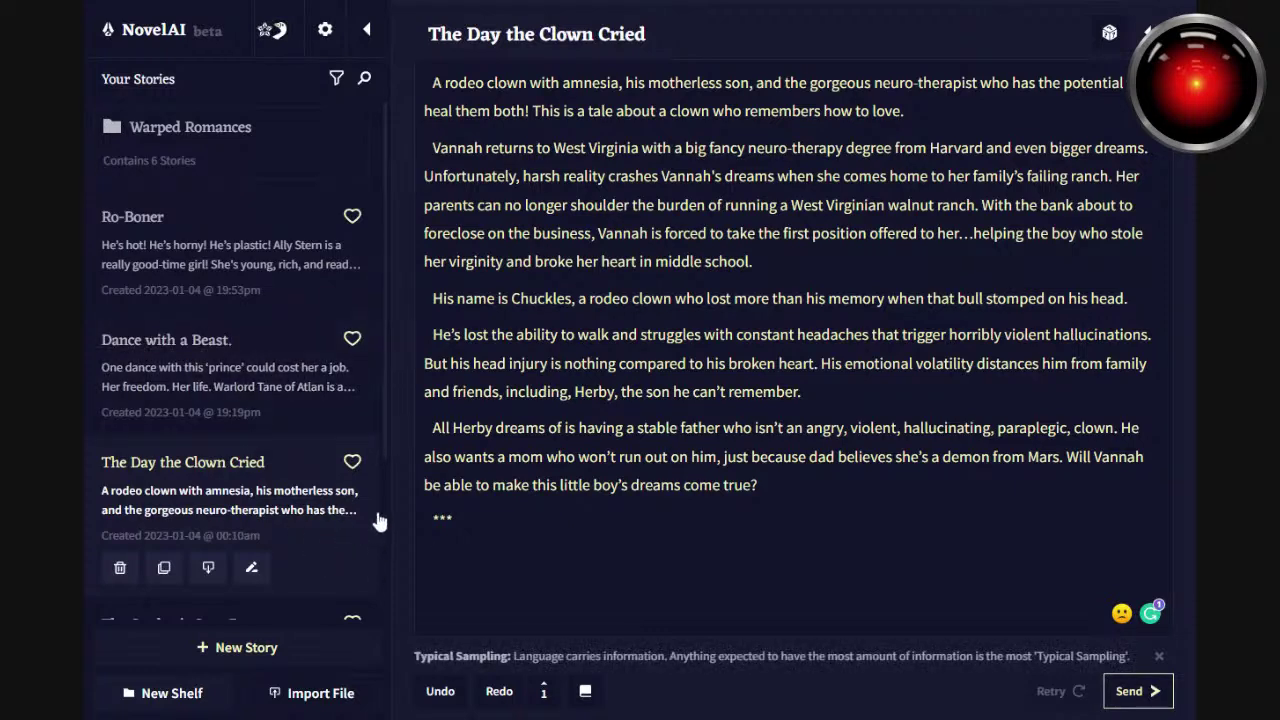
scroll(384, 470, down, 4)
scroll(250, 520, down, 1)
click(205, 466)
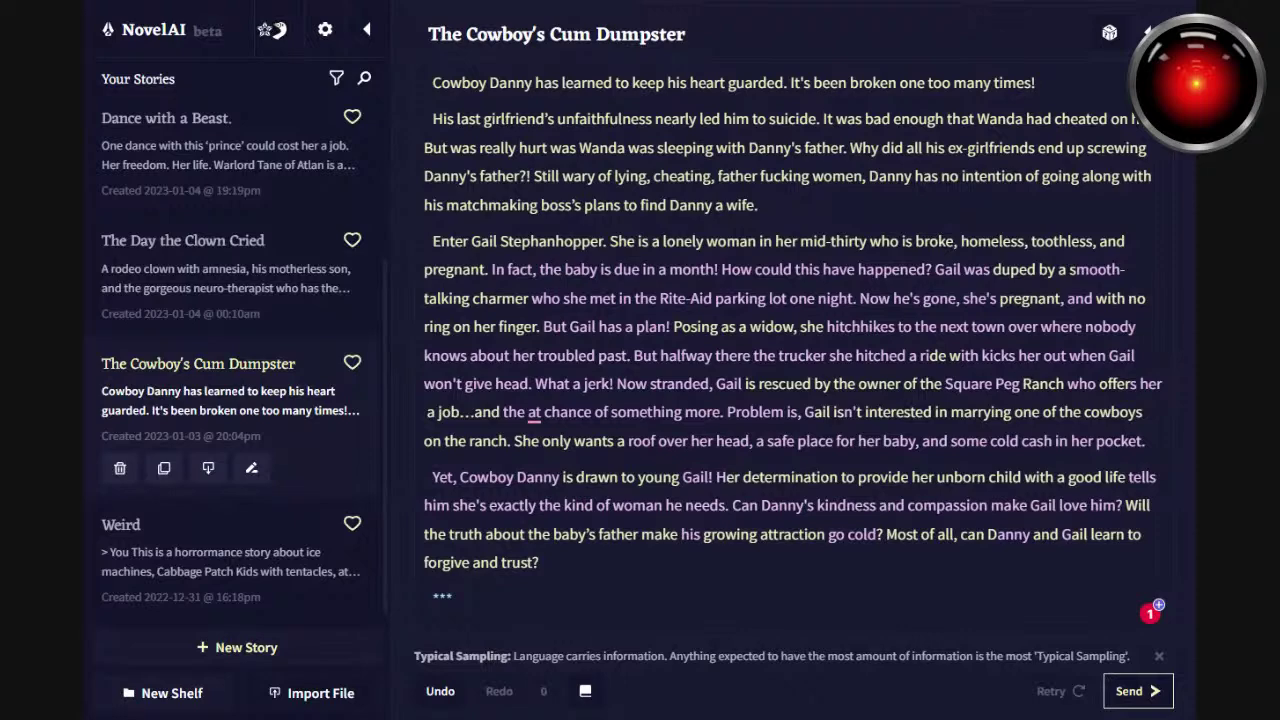
click(292, 146)
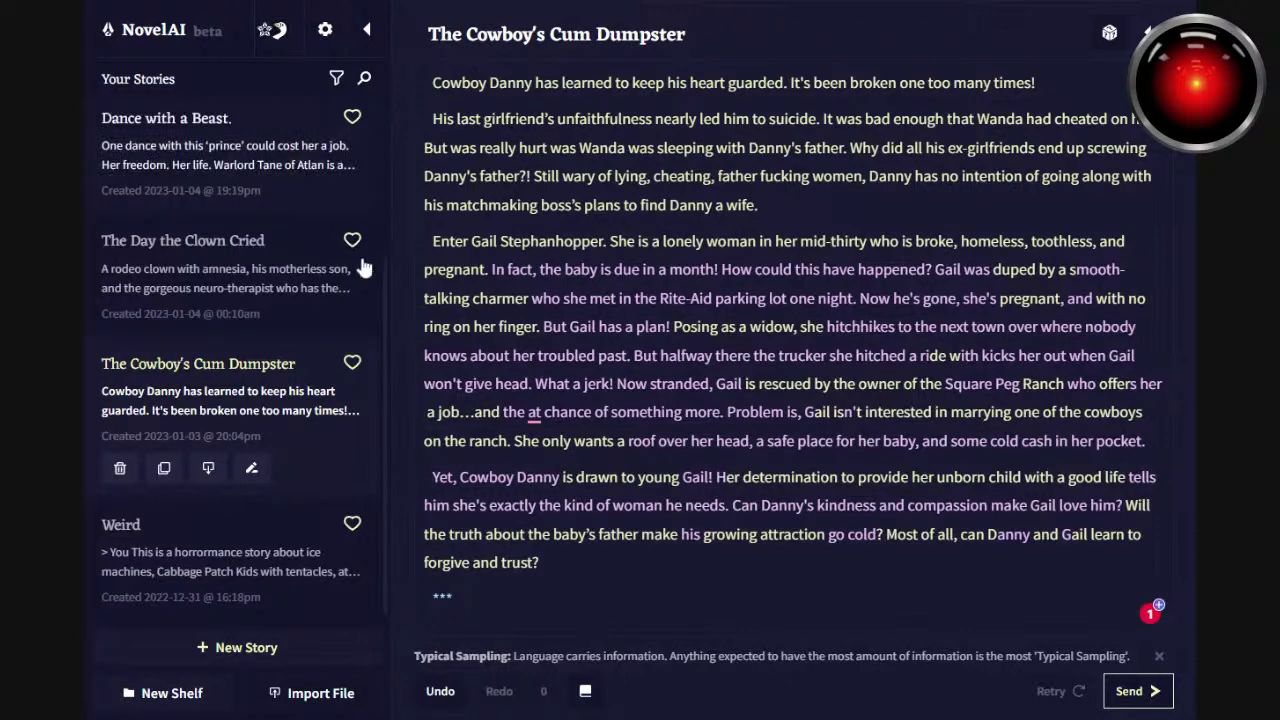
scroll(384, 250, up, 2)
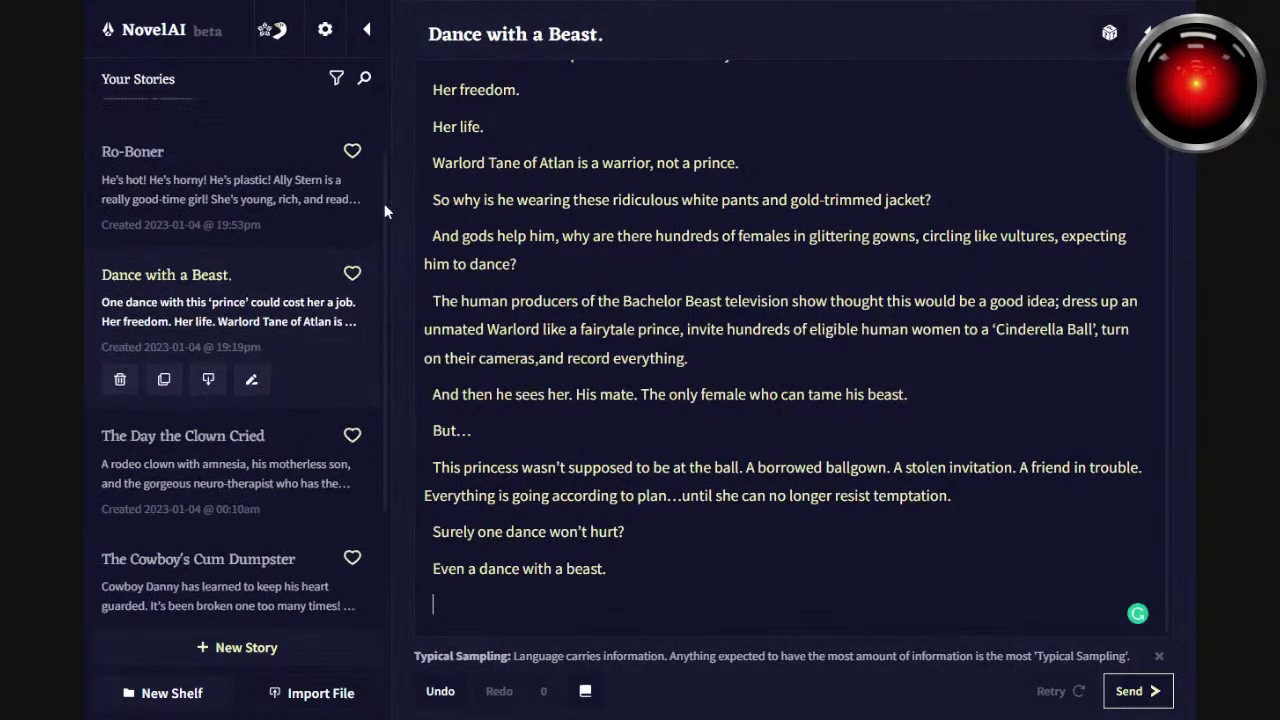
Reopen the Ro-Boner story and retitle it "I, Ro-Boner".
click(183, 206)
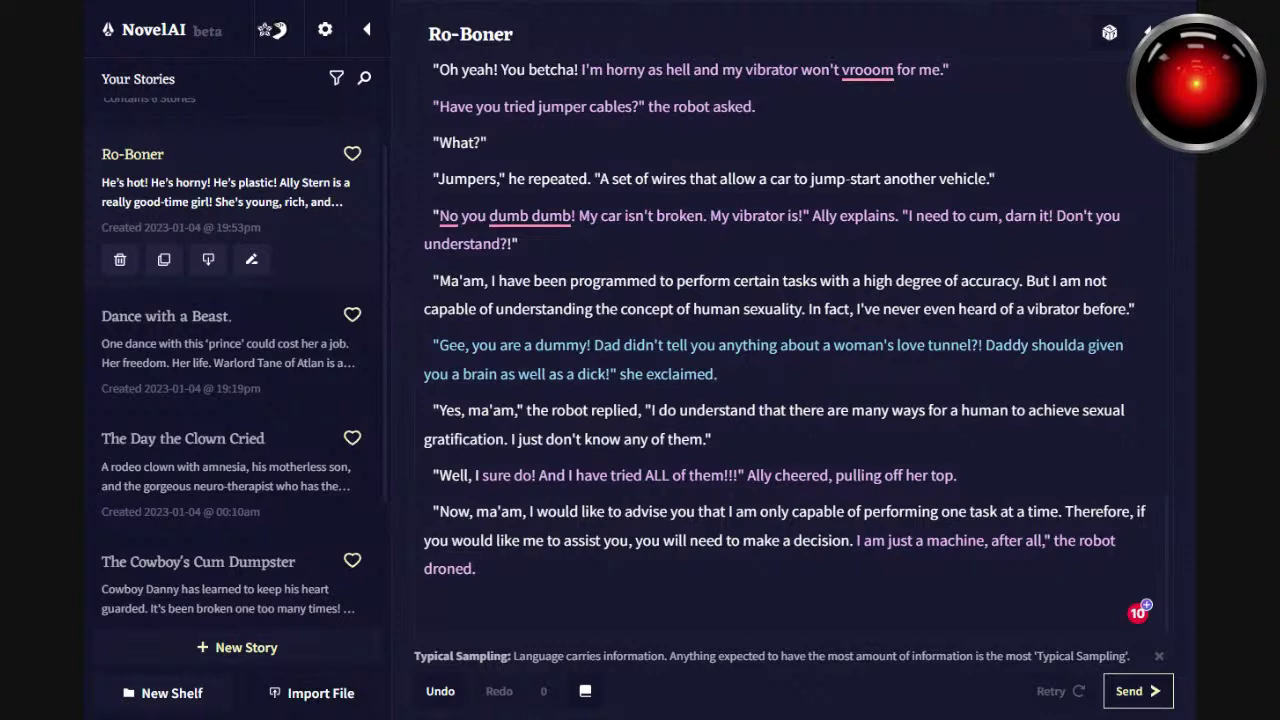
click(430, 34)
text(I,)
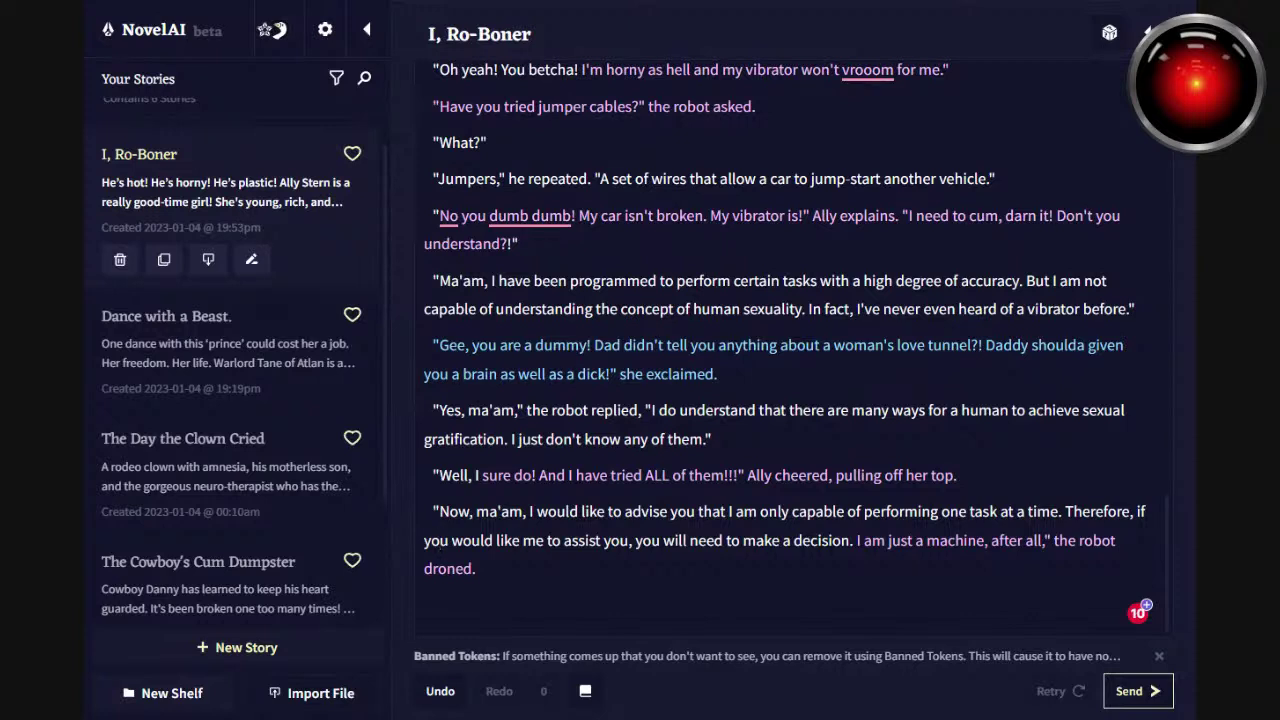
Start Ally's reply at the story's end: "Well, if you are going assist me Mr. Robo-Hunk, you're going to need some extra attachments!
click(432, 604)
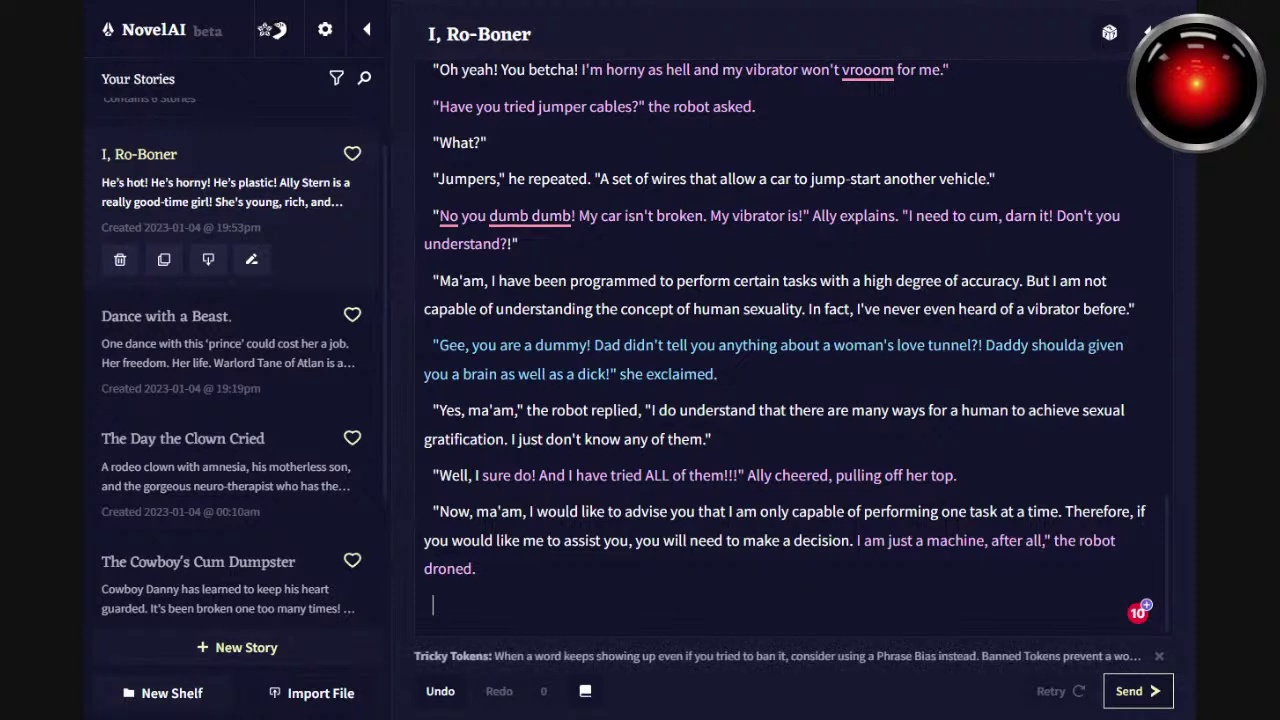
text("Well, if you are goin)
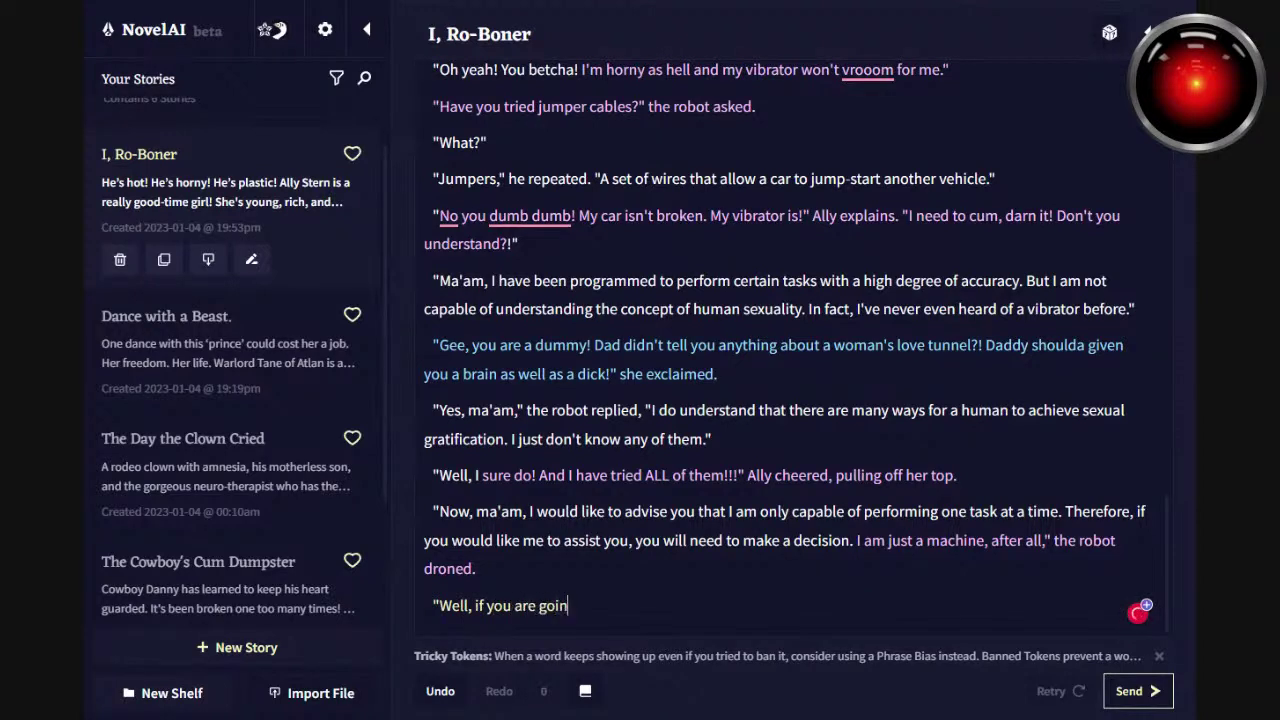
text(g assist me Mr. Robo-)
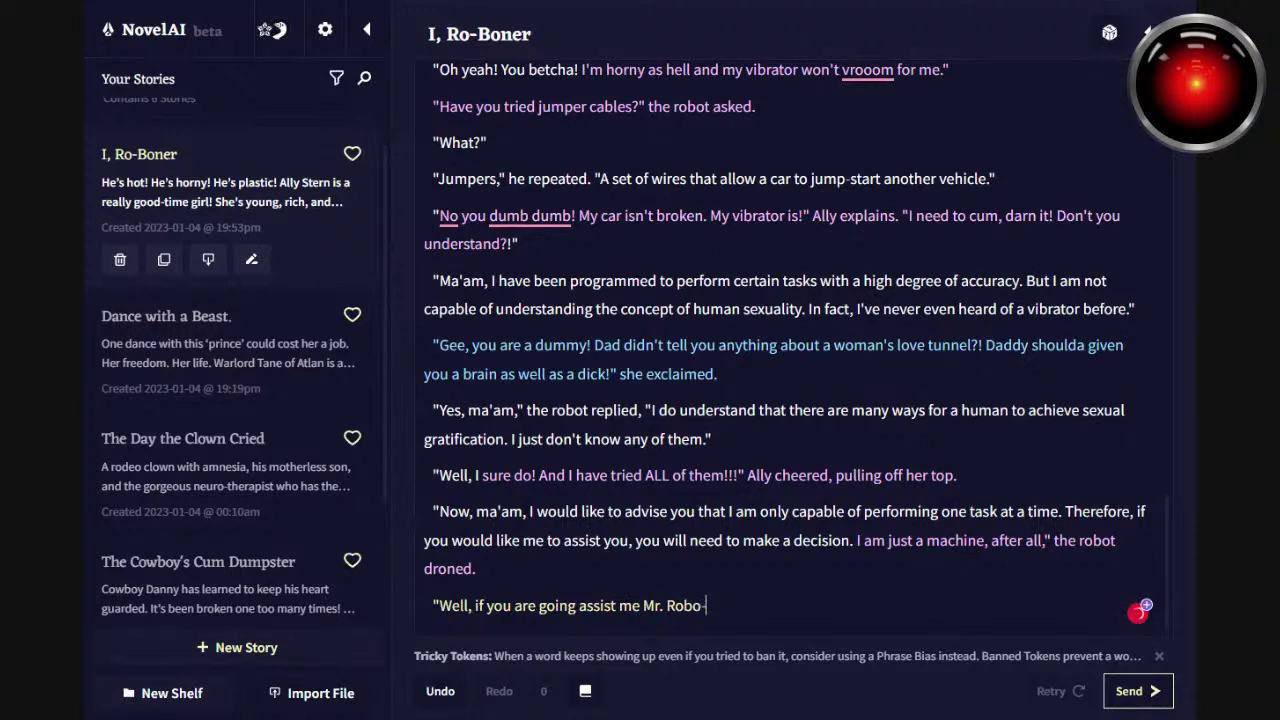
text(Hunk, you're)
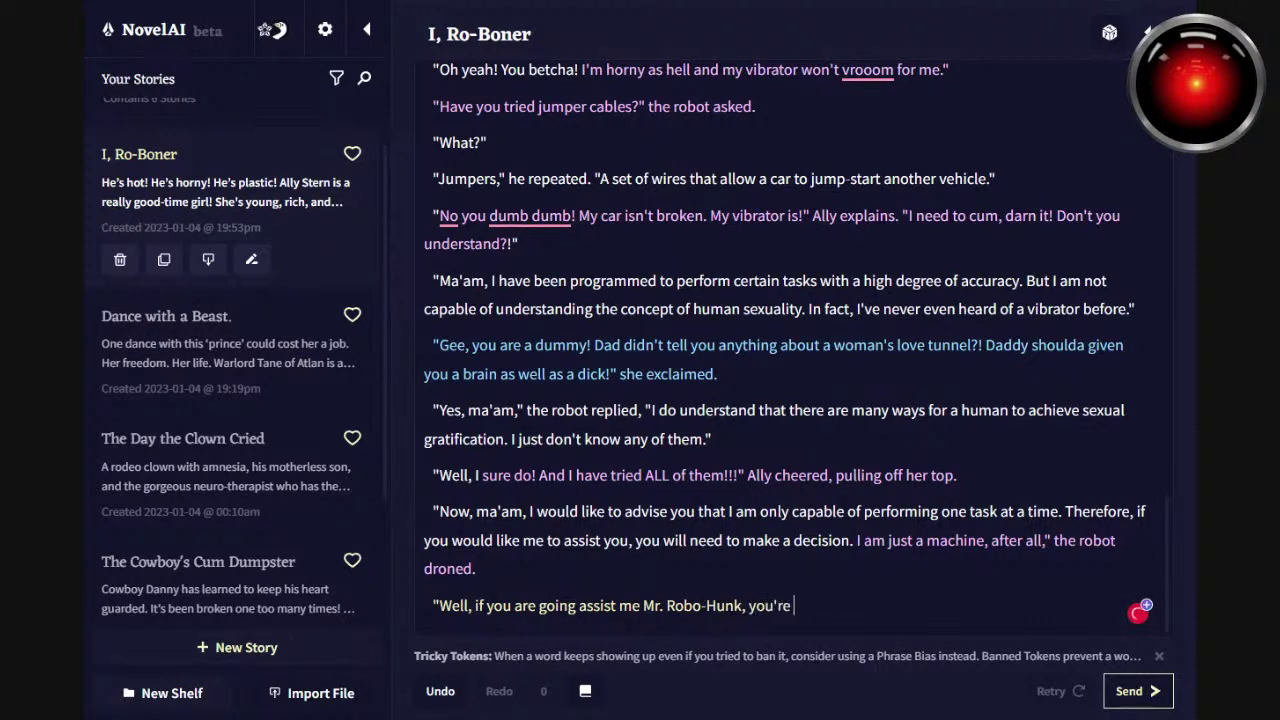
text( going to nee)
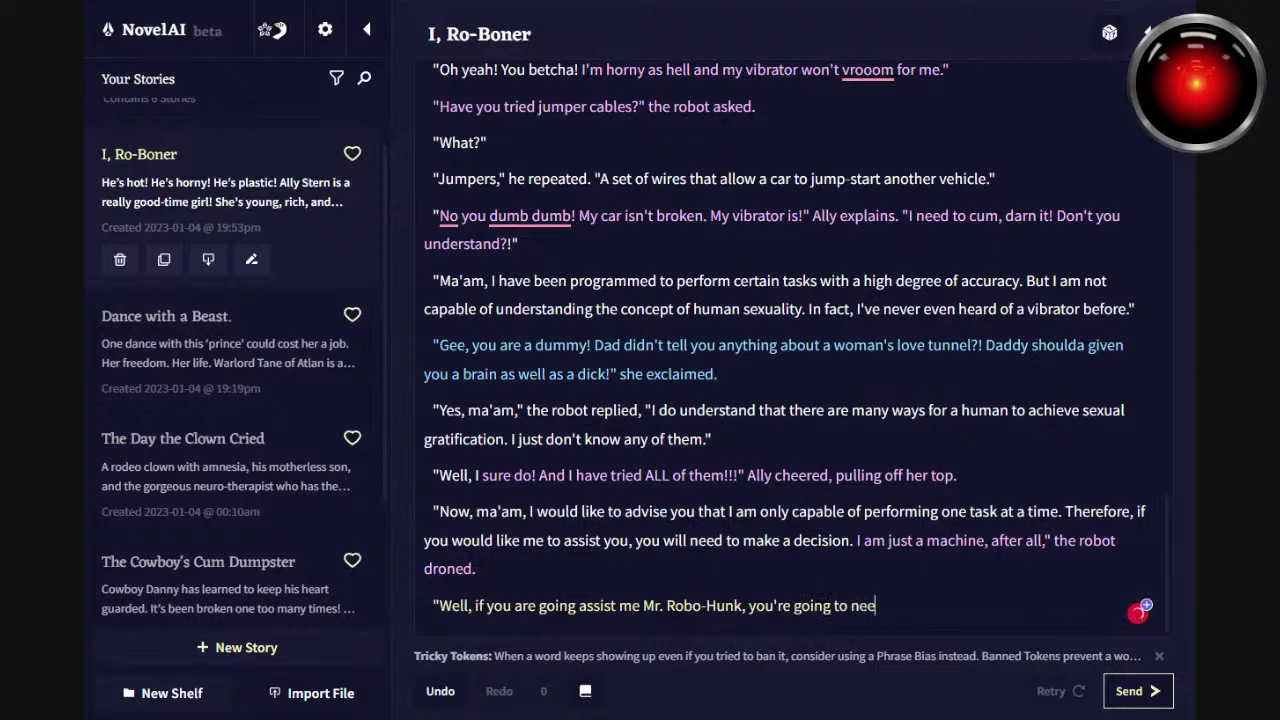
text(d some extra ata)
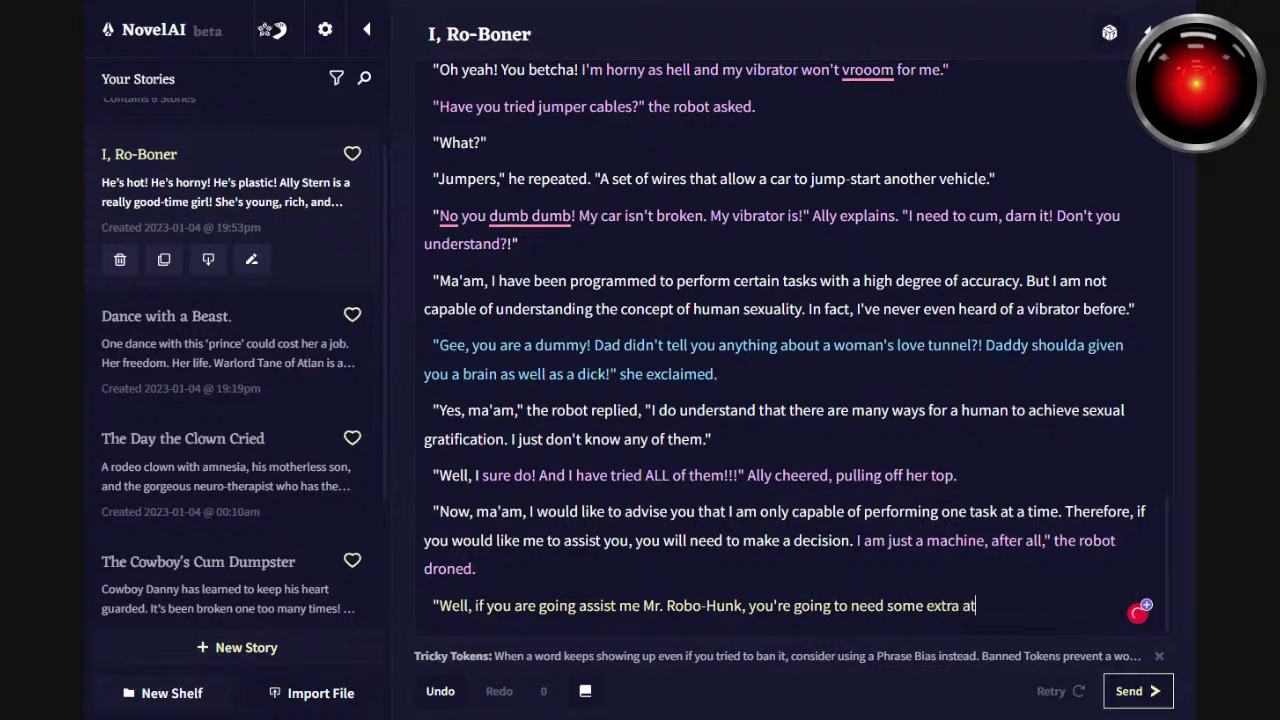
key(BackSpace)
key(BackSpace)
text(ttatchments!)
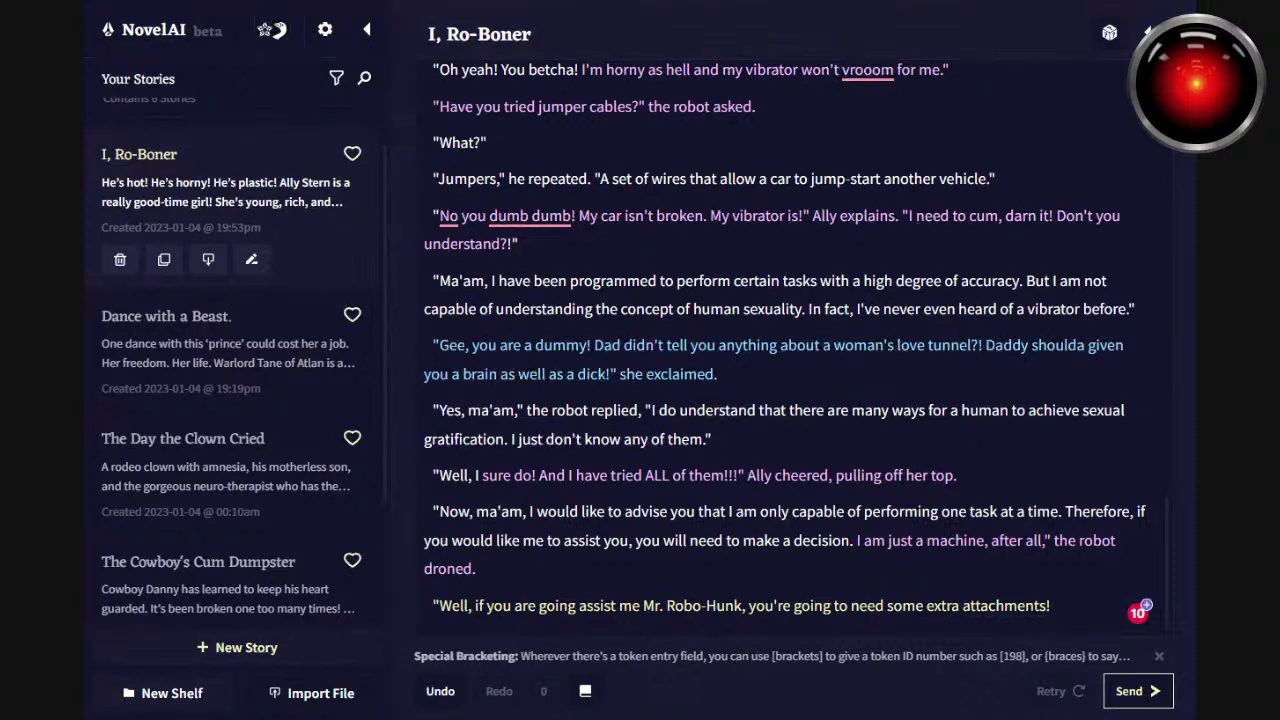
Continue Ally's reply with "I've got this ten inch", removing the stray space inside "this".
text(I've got t his t)
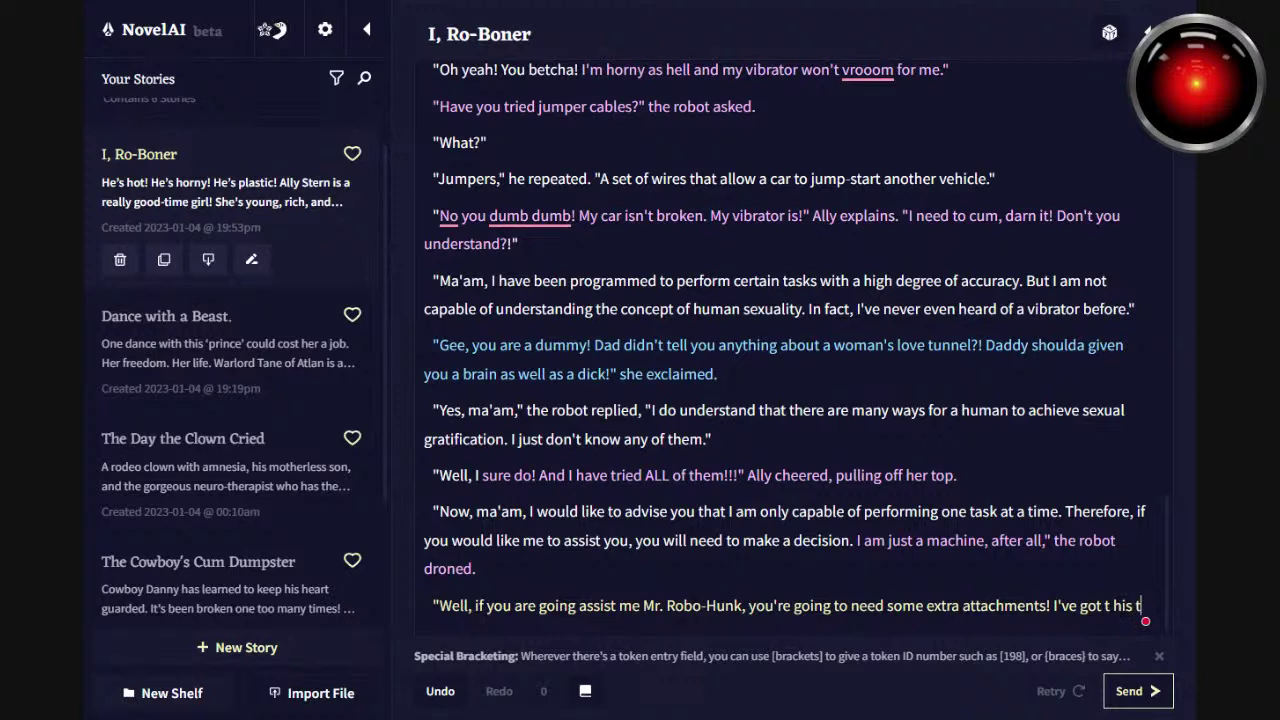
text(en inch)
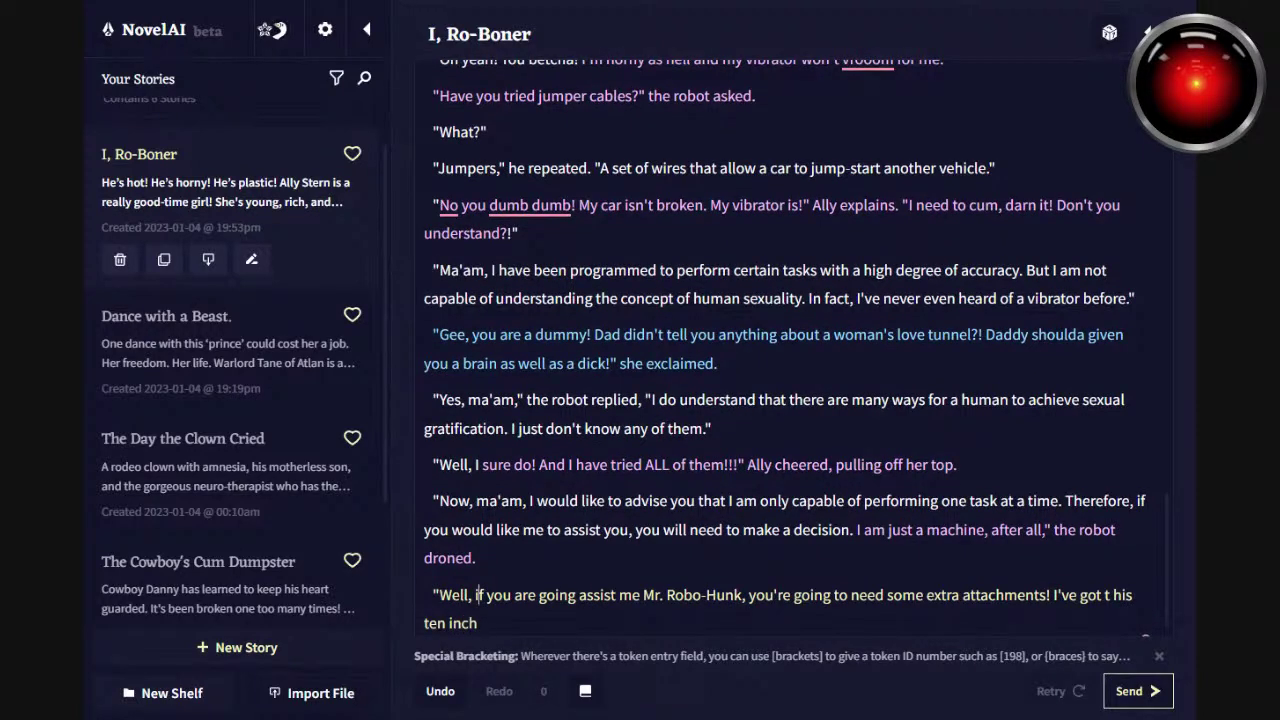
key(Left)
key(Left)
key(Left)
key(Left)
key(Left)
key(Delete)
key(End)
key(Down)
Add "vibrating" to Ally's reply and hyphenate "ten-inch".
text(vib)
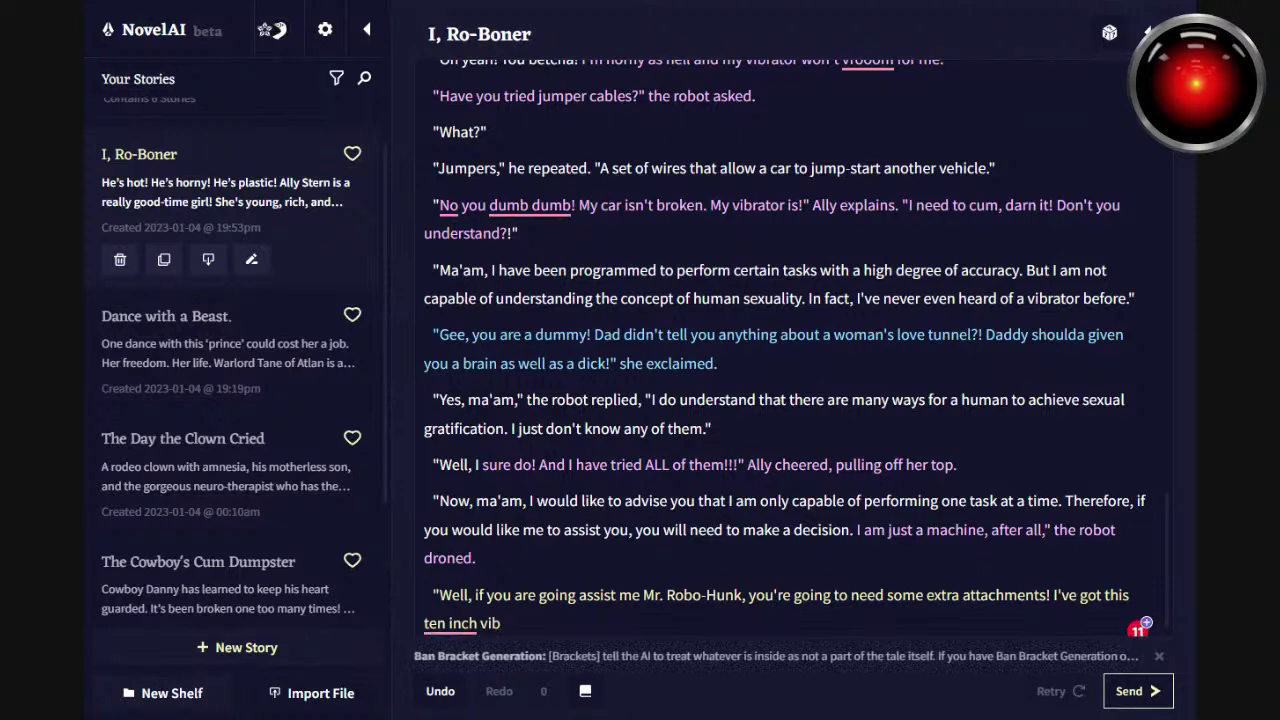
click(446, 622)
key(BackSpace)
text(-)
key(End)
text(rating)
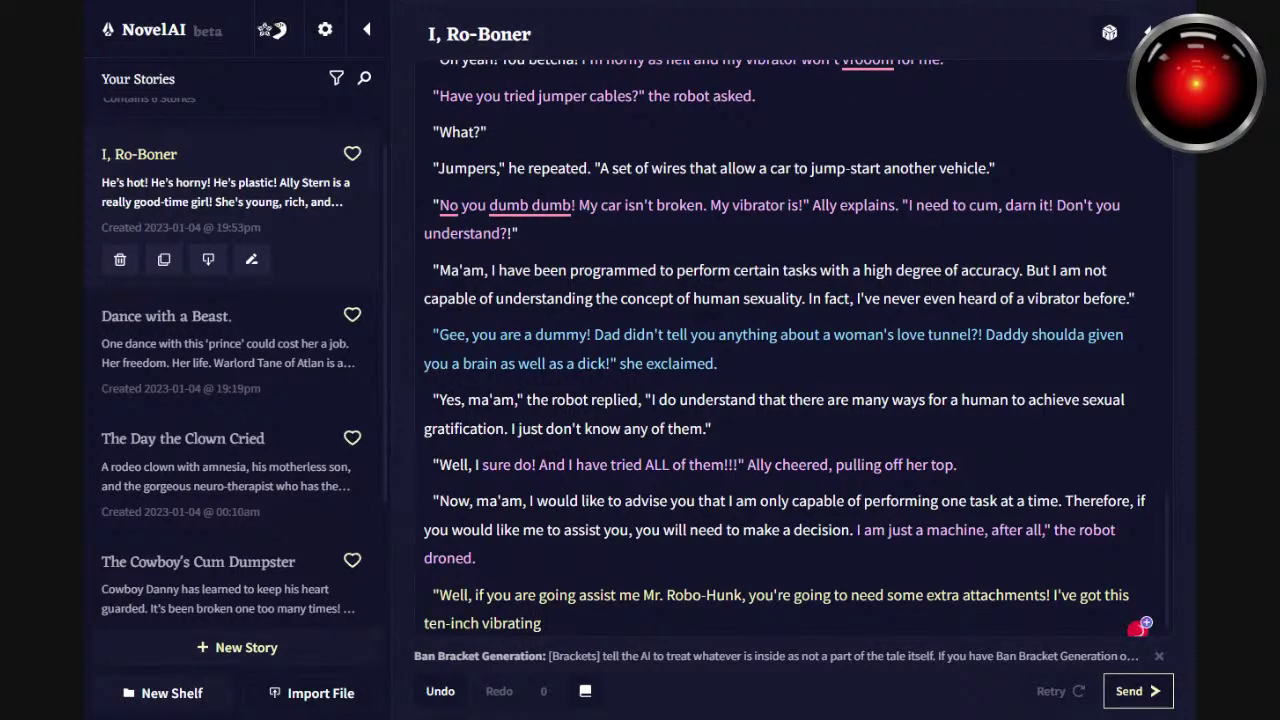
Continue Ally's reply with "black dildo that is my best friend. He talks like a cowboy and".
text( di)
key(BackSpace)
key(BackSpace)
text(black dildo that)
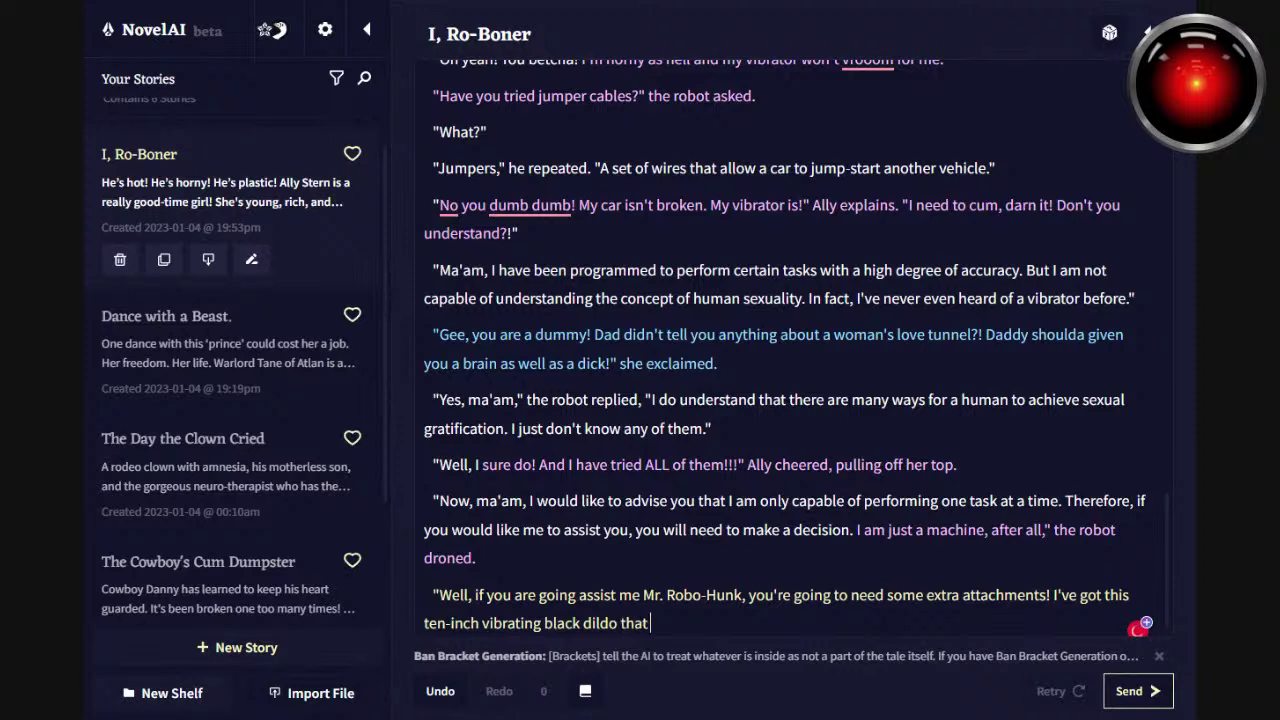
text( is my best friend. HE)
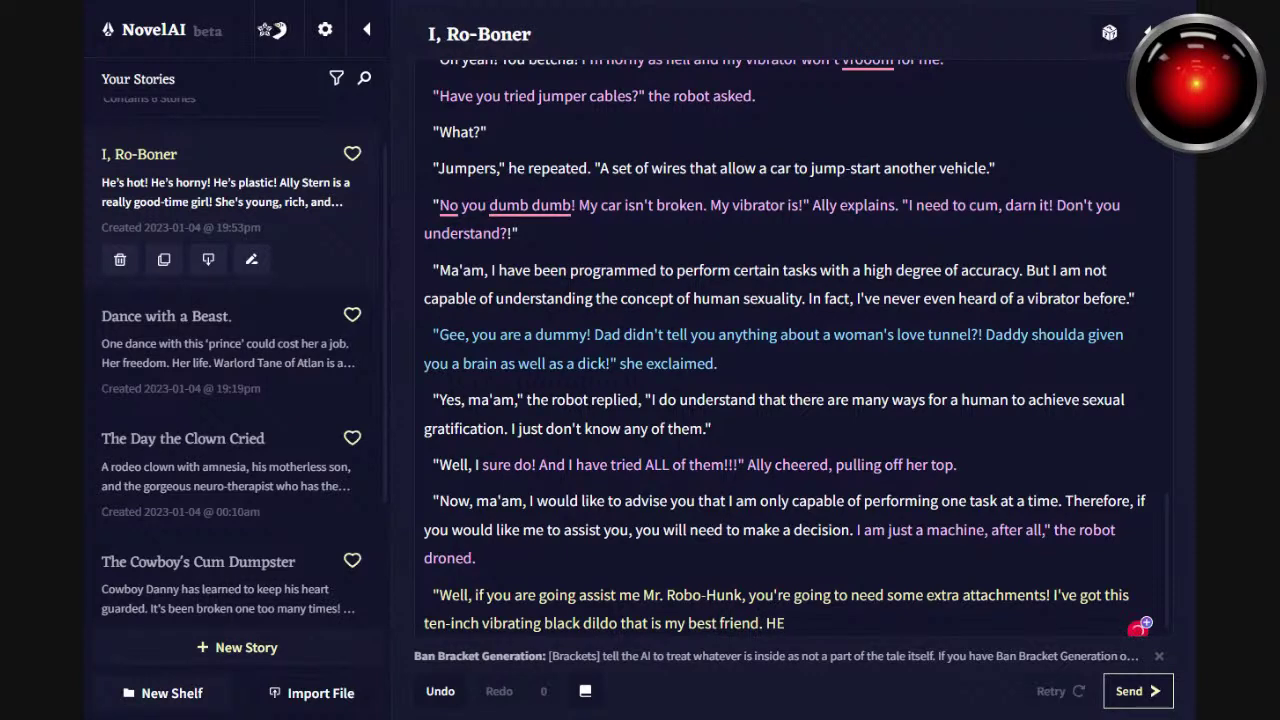
key(BackSpace)
text(e talks like a cowby)
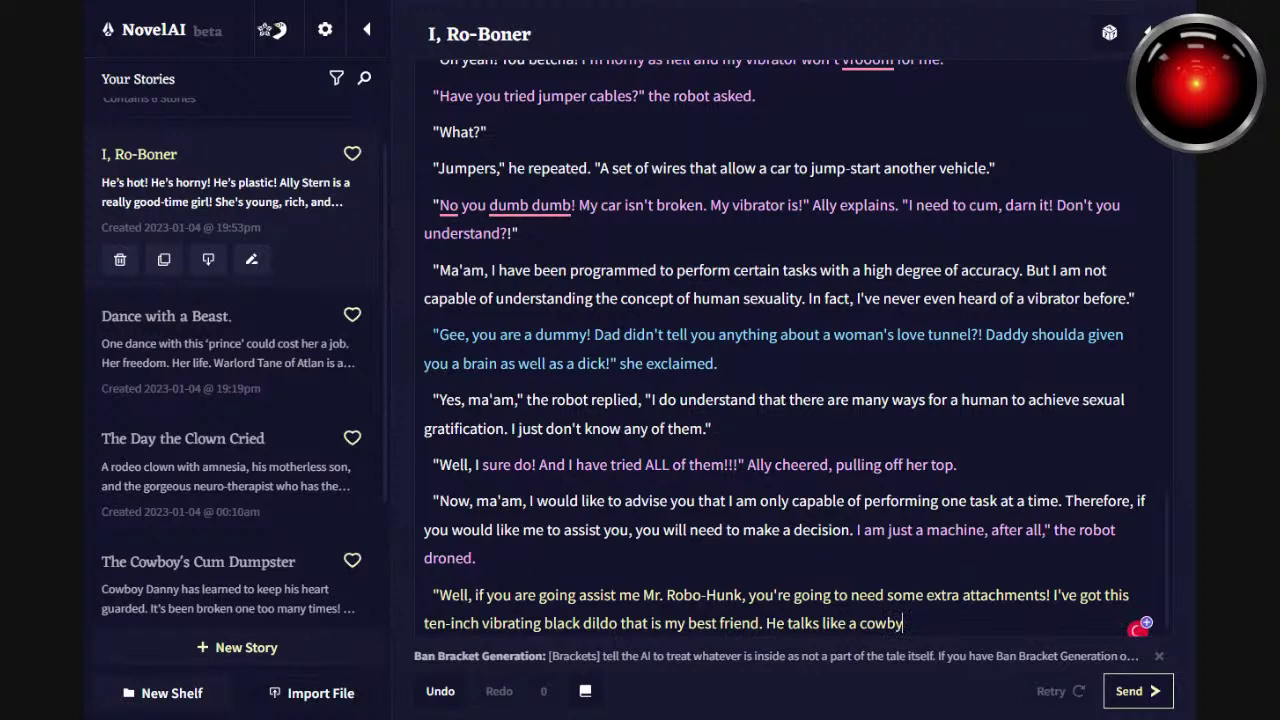
key(BackSpace)
text(oy and)
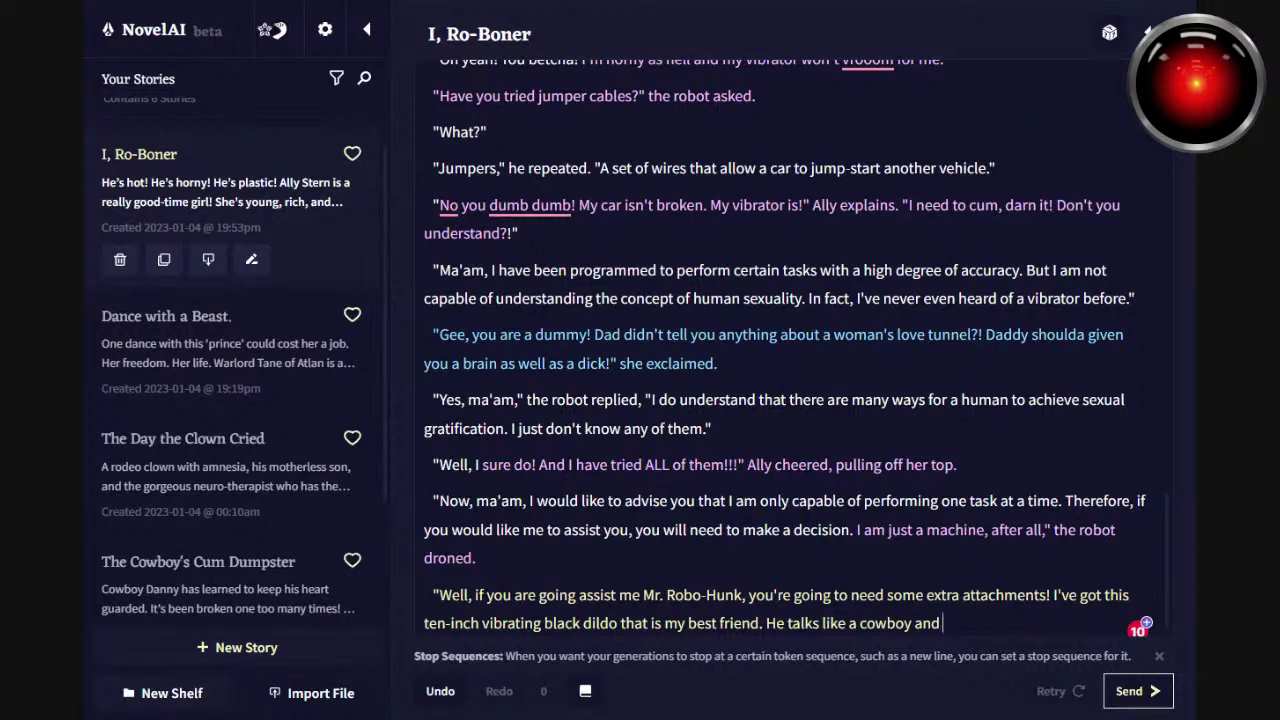
text(buzzes)
text( li)
key(BackSpace)
key(BackSpace)
key(BackSpace)
key(BackSpace)
key(BackSpace)
key(BackSpace)
key(BackSpace)
key(BackSpace)
key(BackSpace)
key(BackSpace)
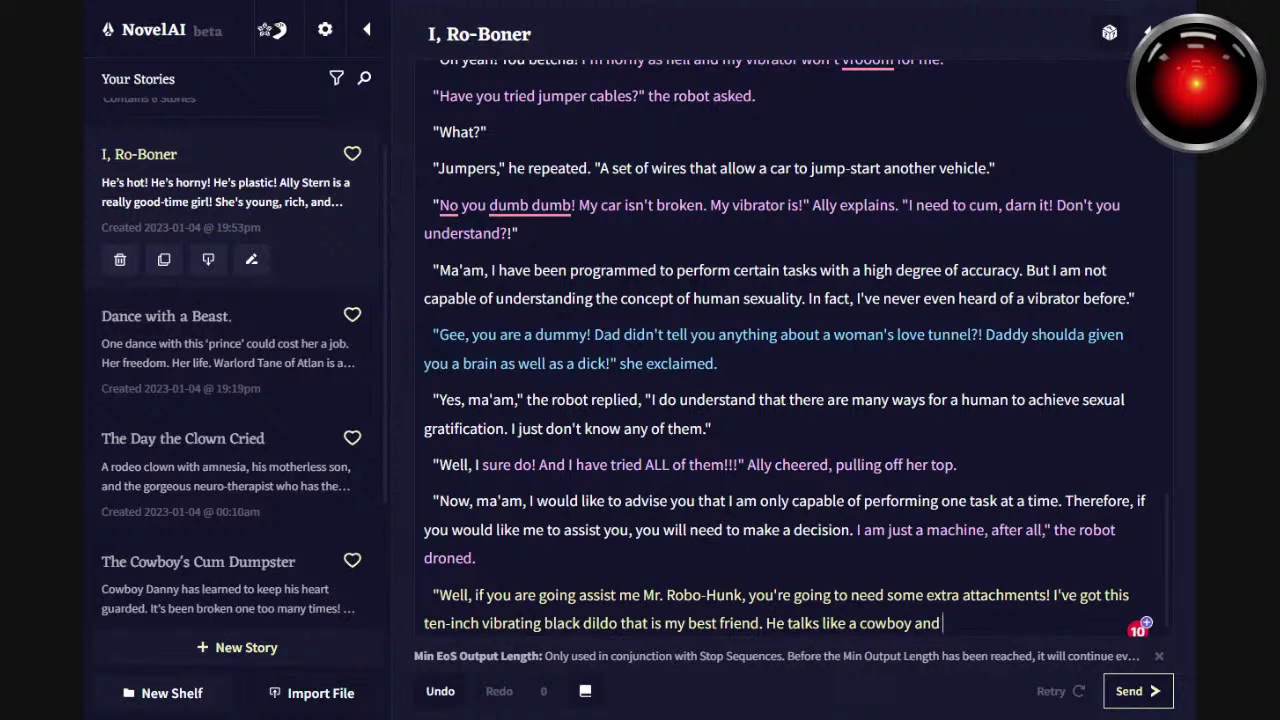
Continue Ally's reply with "goes like like a buzz saw. Do you think you could attach it to you groin?"".
text(goes like like a buzz saw.)
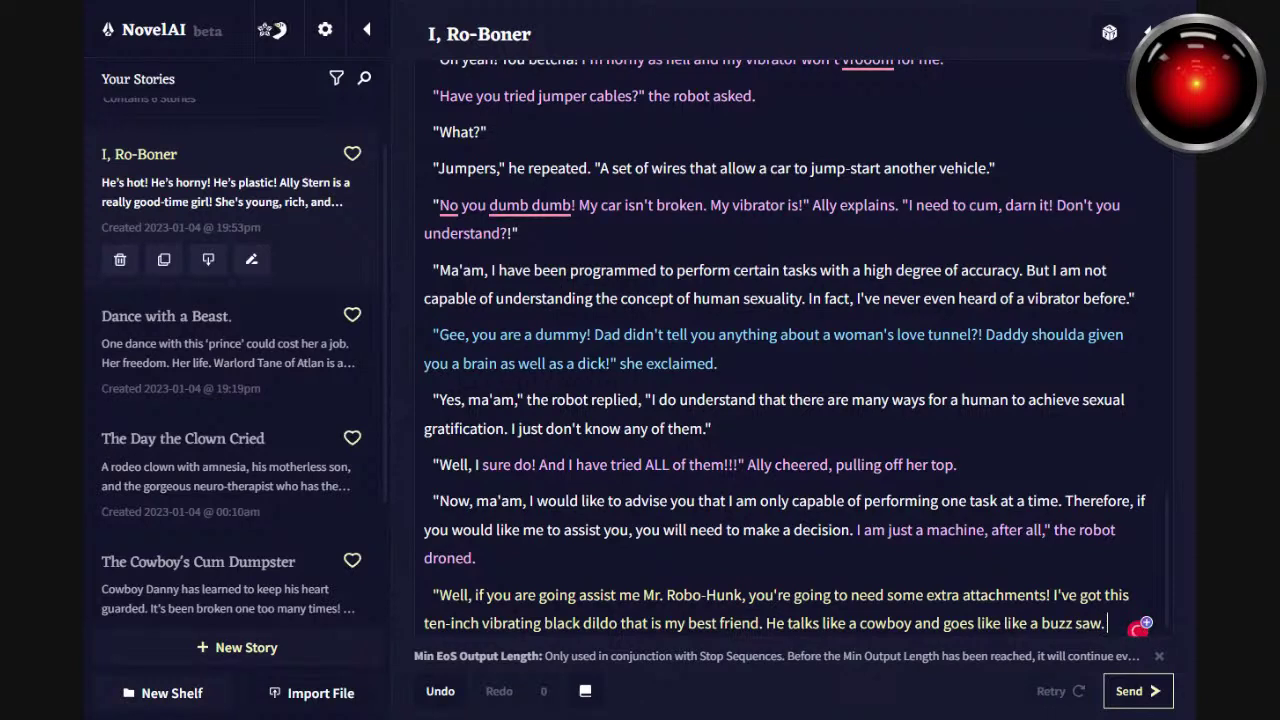
text( Do you think)
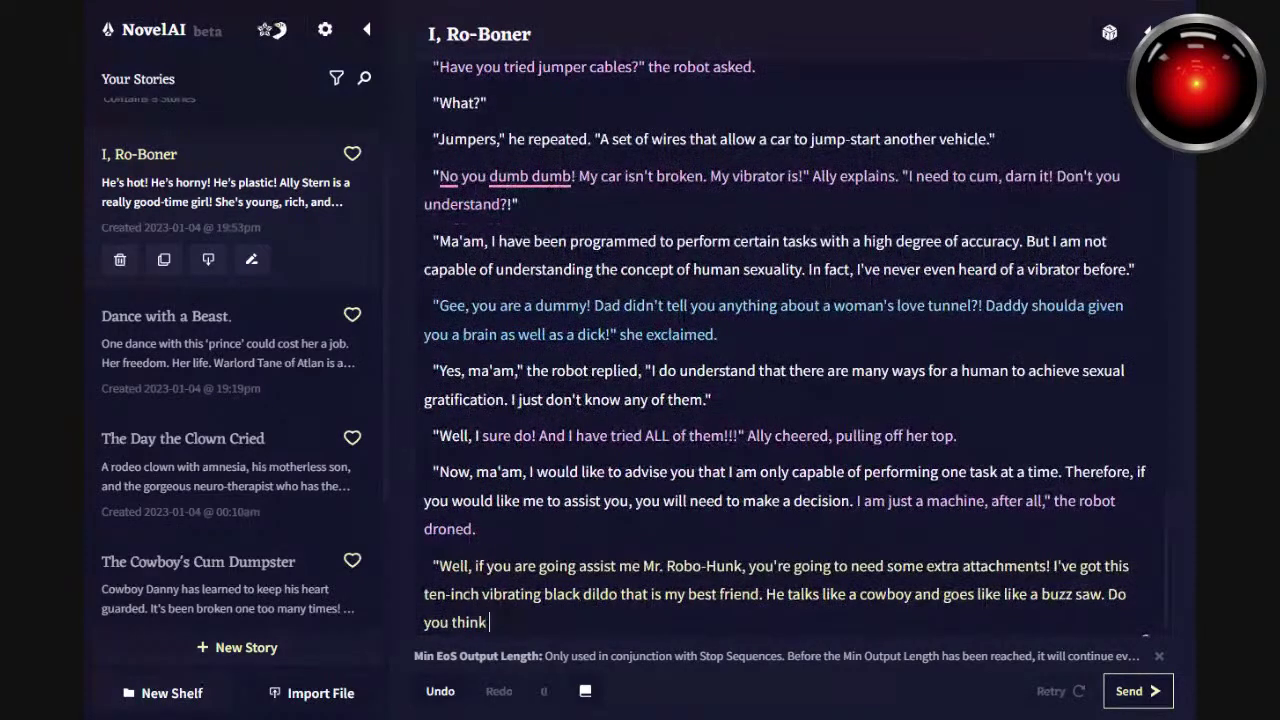
text( you could attatch)
key(shift+Left)
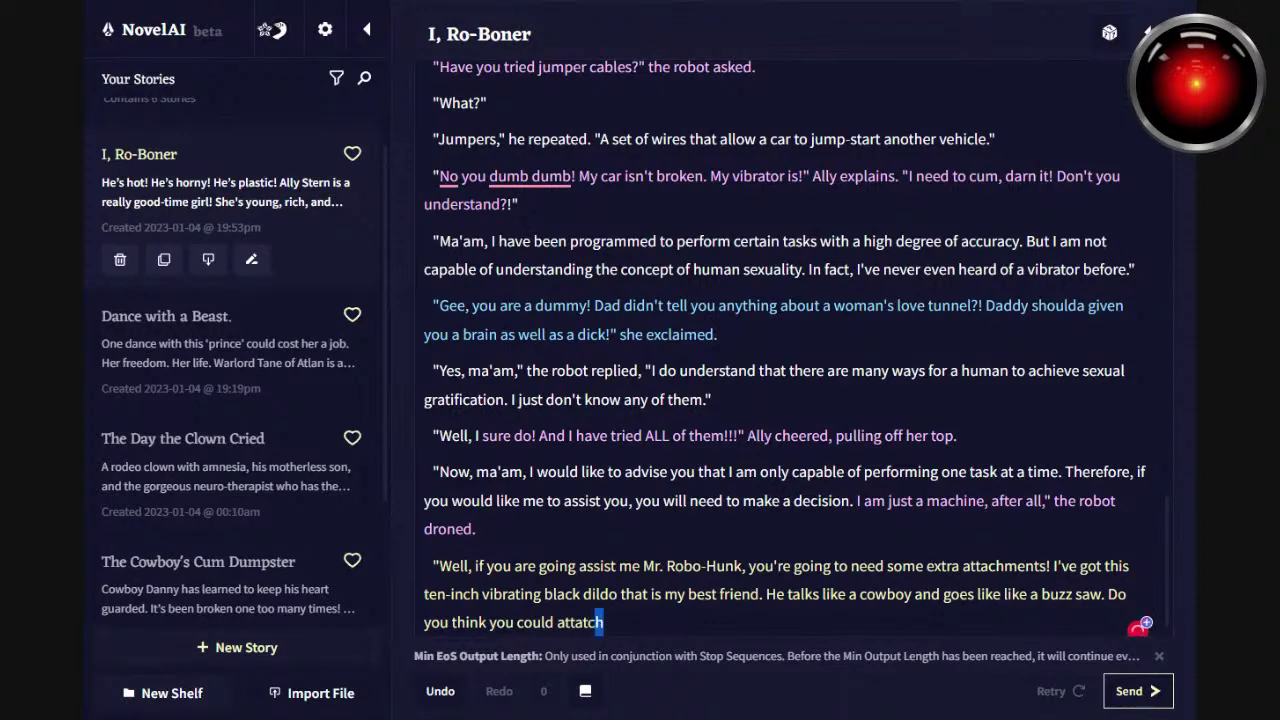
key(shift+Left)
key(shift+Left)
key(shift+Left)
key(shift+Left)
key(shift+Left)
key(shift+Left)
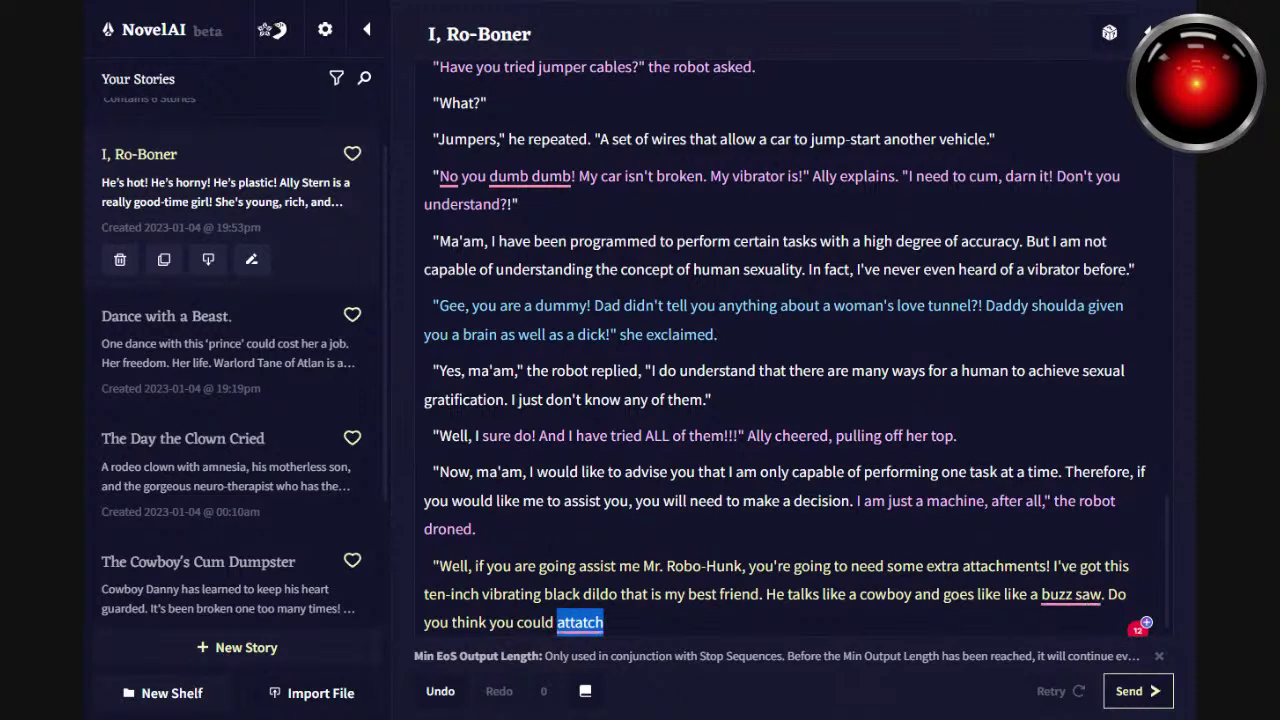
key(Right)
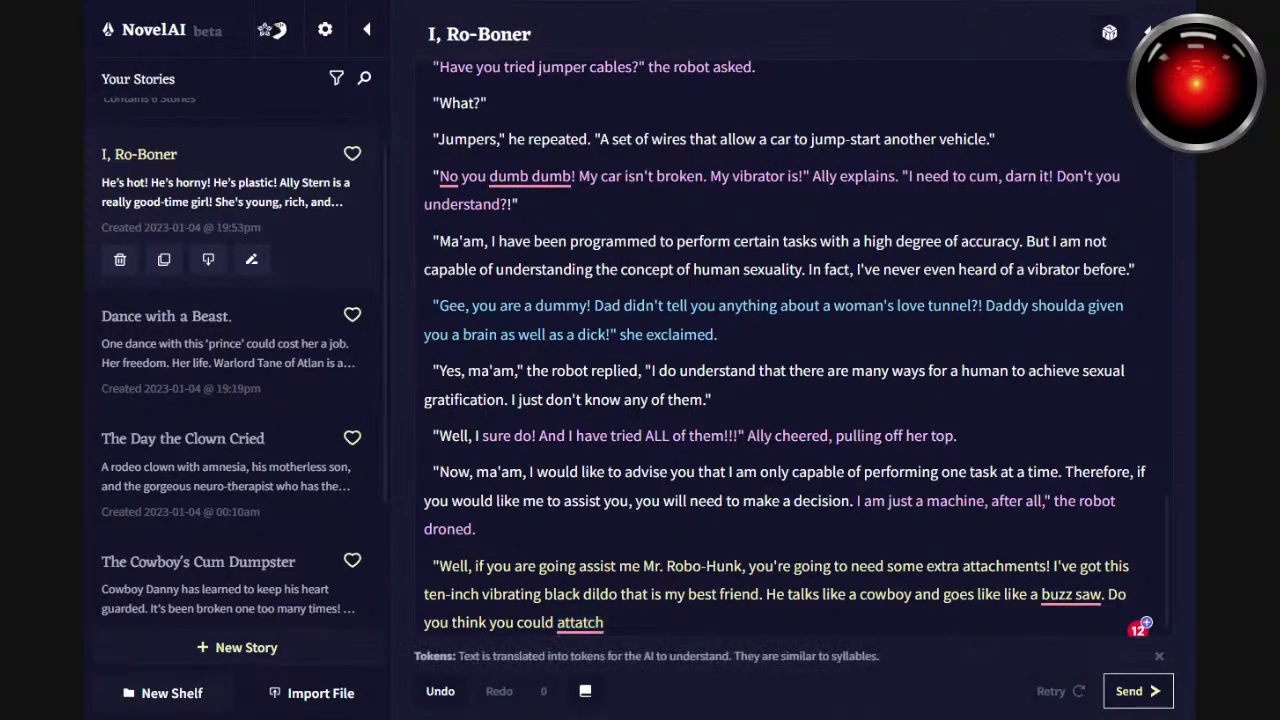
key(ctrl+BackSpace)
text(attach it to y)
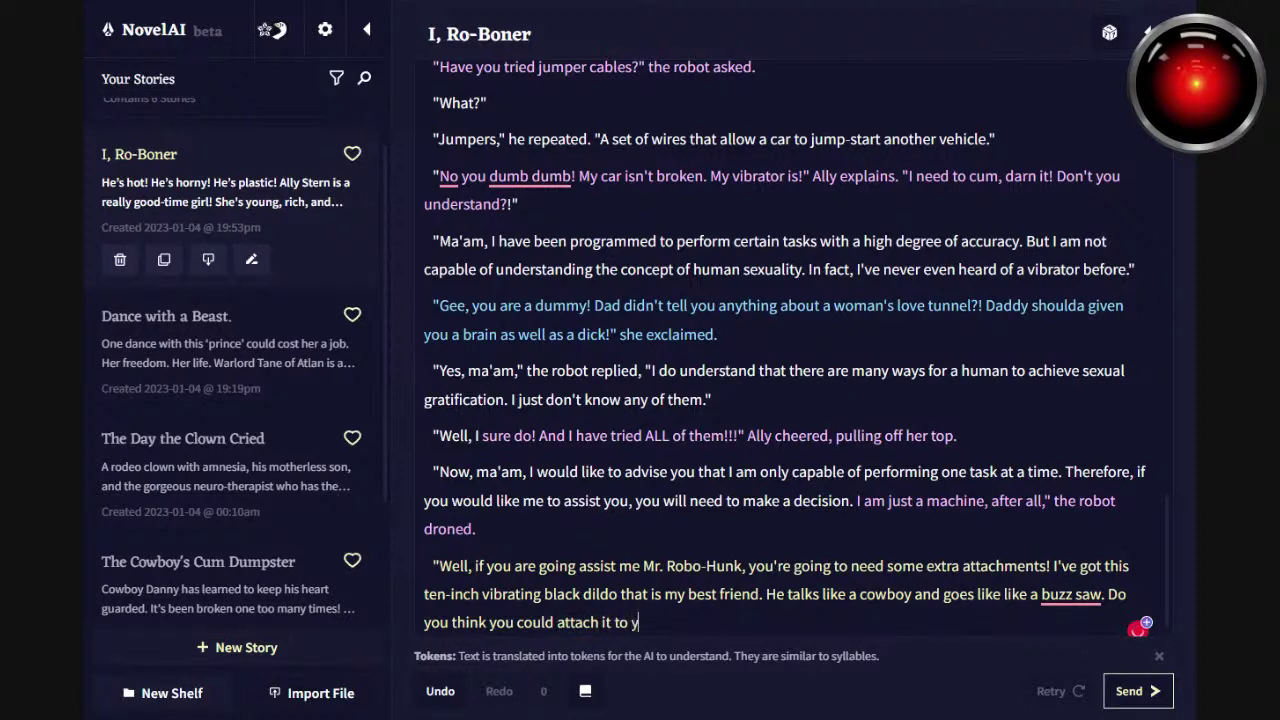
text(ou groin?")
Join "buzz saw" into "buzzsaw" in Ally's reply and add "on meth" after it.
click(1072, 594)
key(Delete)
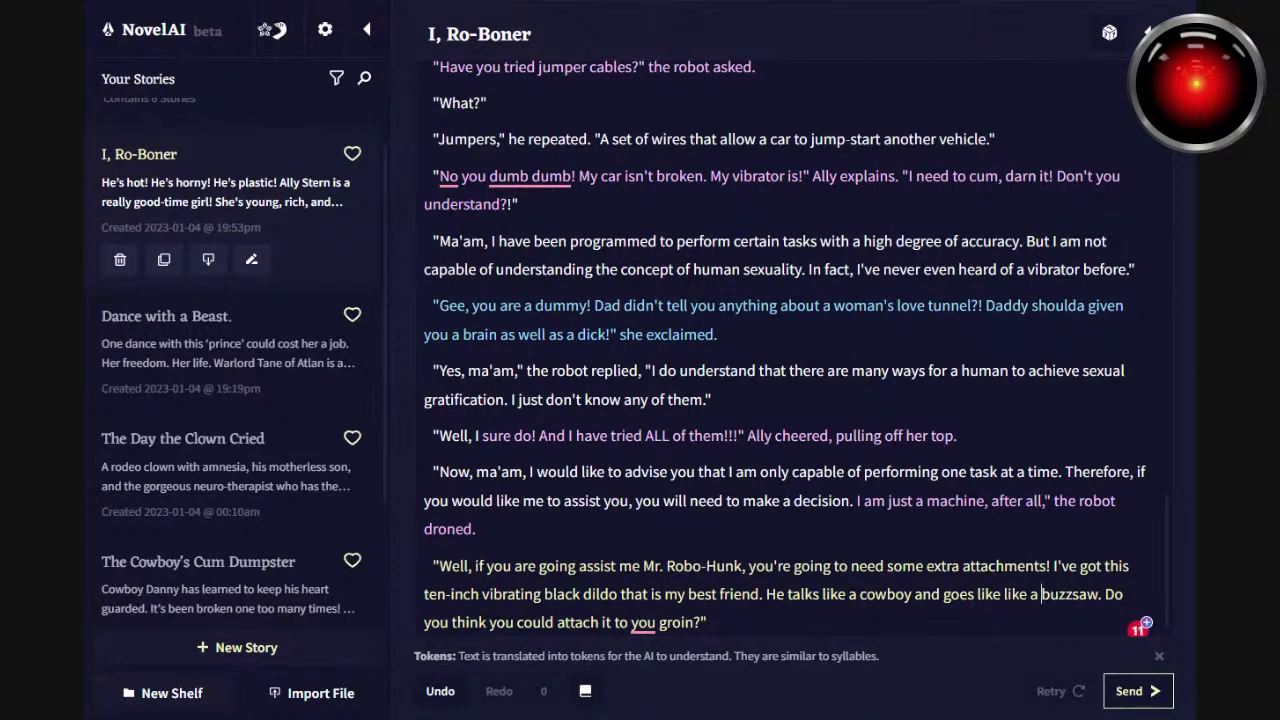
key(Right)
key(Right)
key(Right)
key(Right)
key(Right)
key(Right)
key(Right)
key(Right)
key(Left)
text(po)
key(BackSpace)
key(BackSpace)
key(BackSpace)
text(on meth)
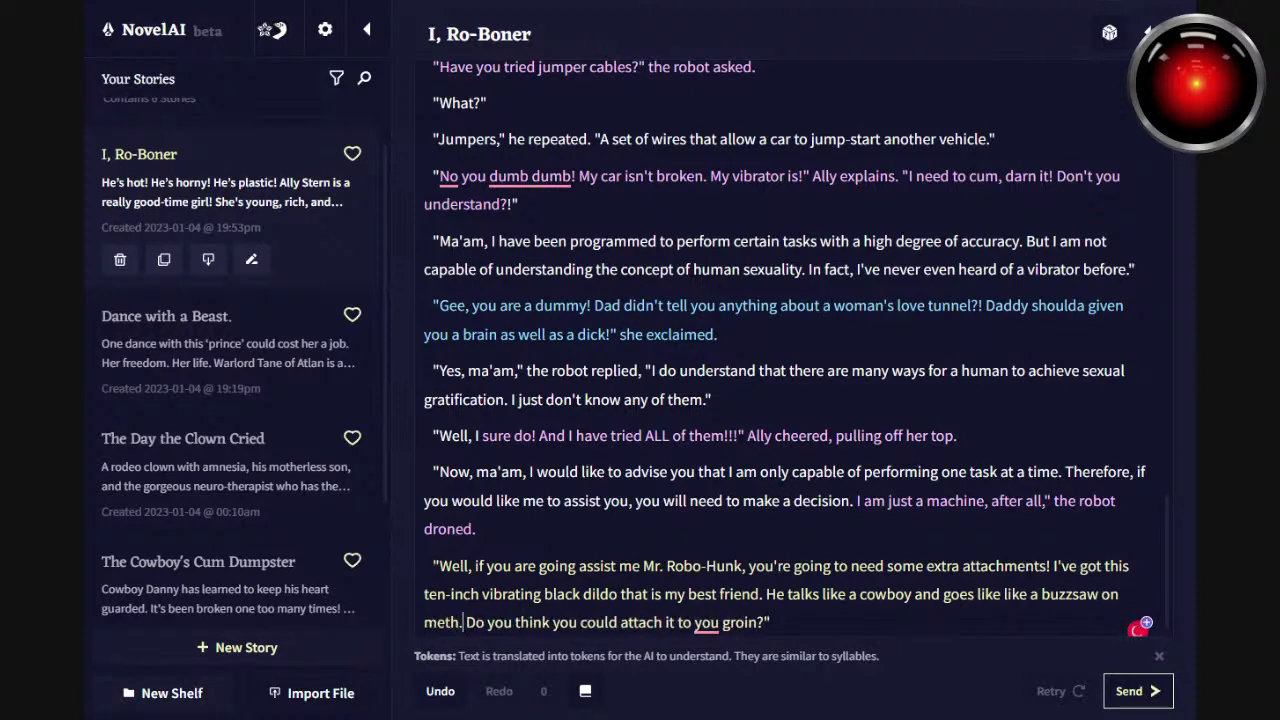
Correct "you" to "your" before "groin" at the end of Ally's reply.
key(Right)
key(Right)
key(Right)
key(Right)
key(Right)
key(Right)
key(Right)
key(Right)
key(Right)
key(Right)
key(Right)
key(Right)
key(Right)
key(Right)
key(Right)
key(Right)
key(Right)
key(Right)
key(Right)
key(Right)
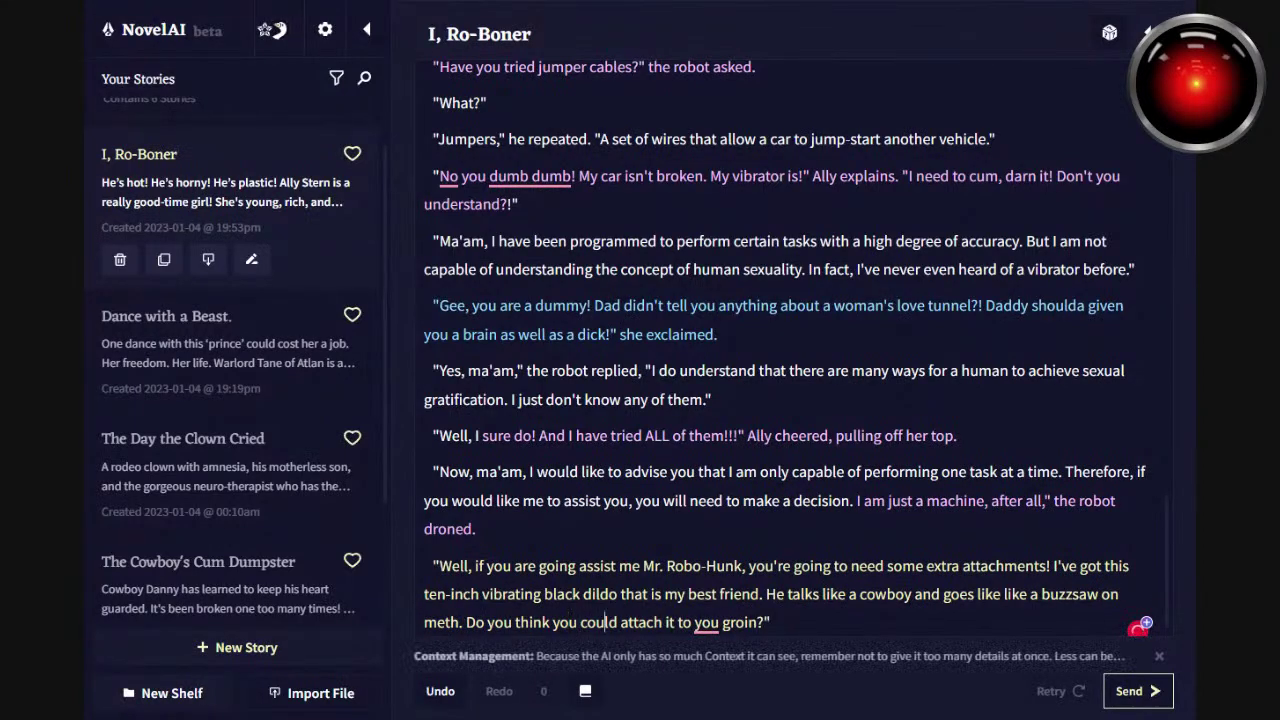
key(Right)
key(shift+Right)
key(Right)
key(Right)
key(Right)
key(Right)
key(Right)
key(Right)
key(Right)
key(Right)
key(Right)
text(r)
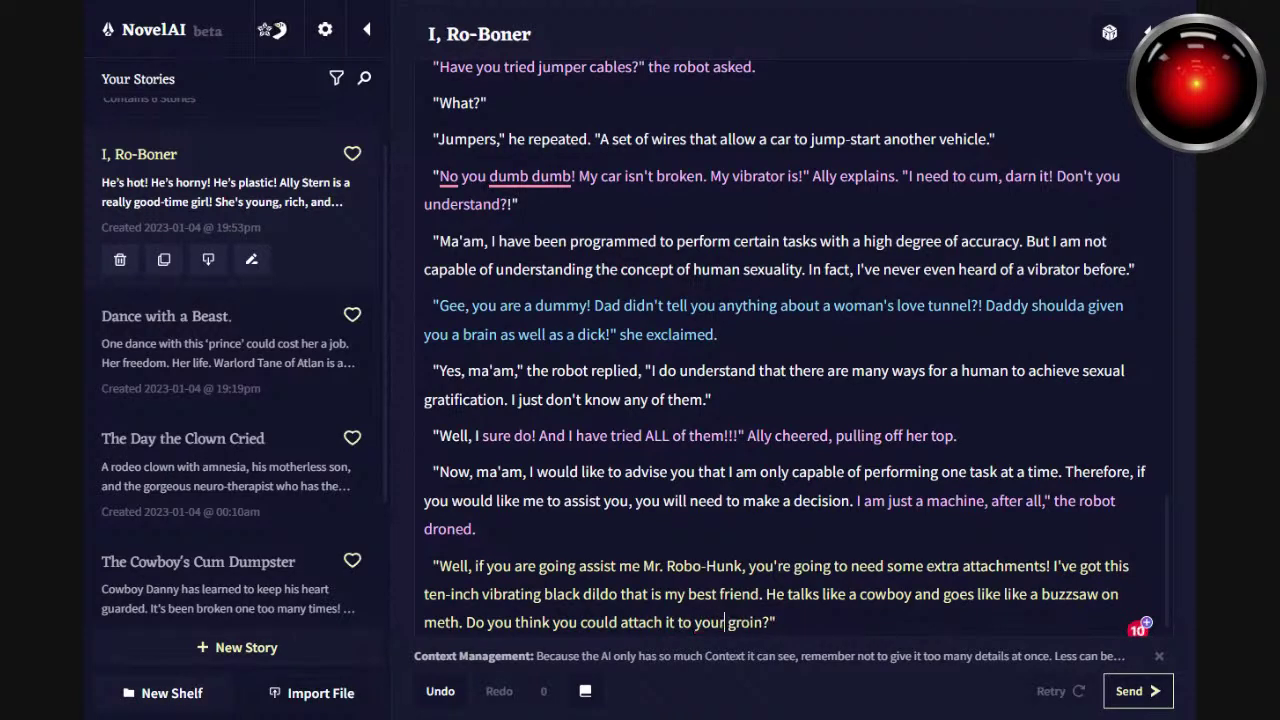
key(Left)
key(ctrl+shift+Up)
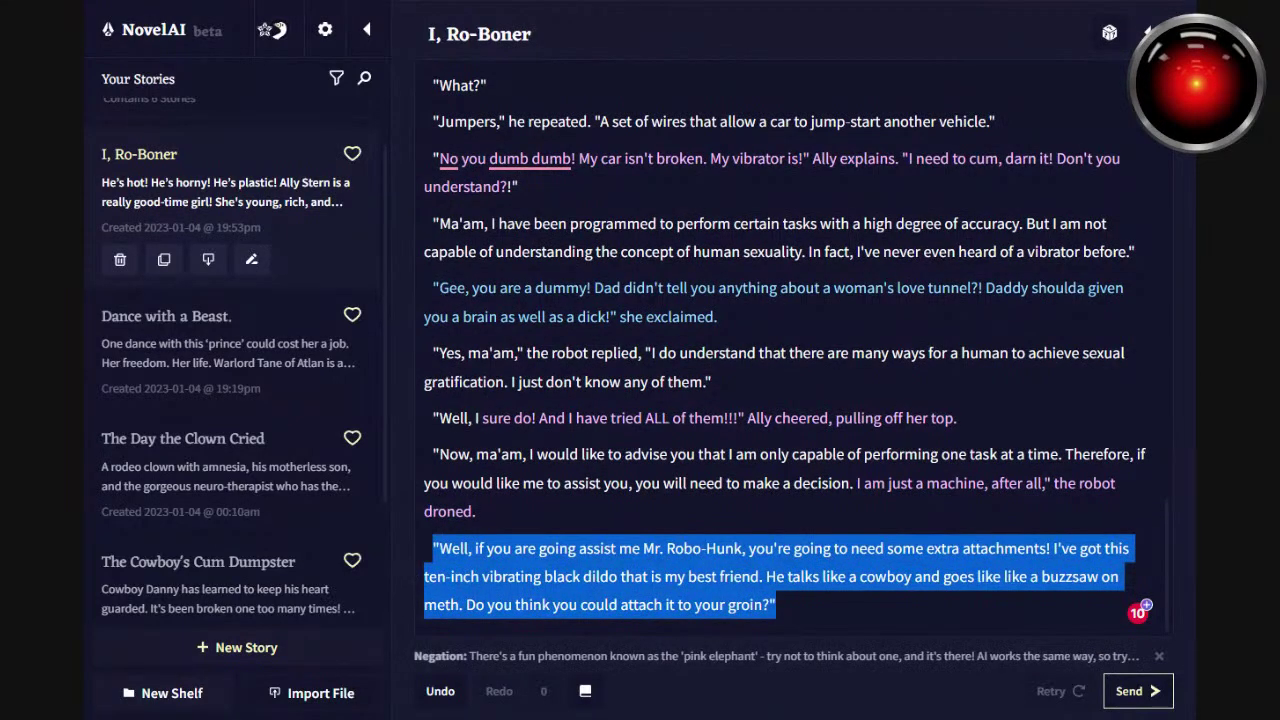
key(Right)
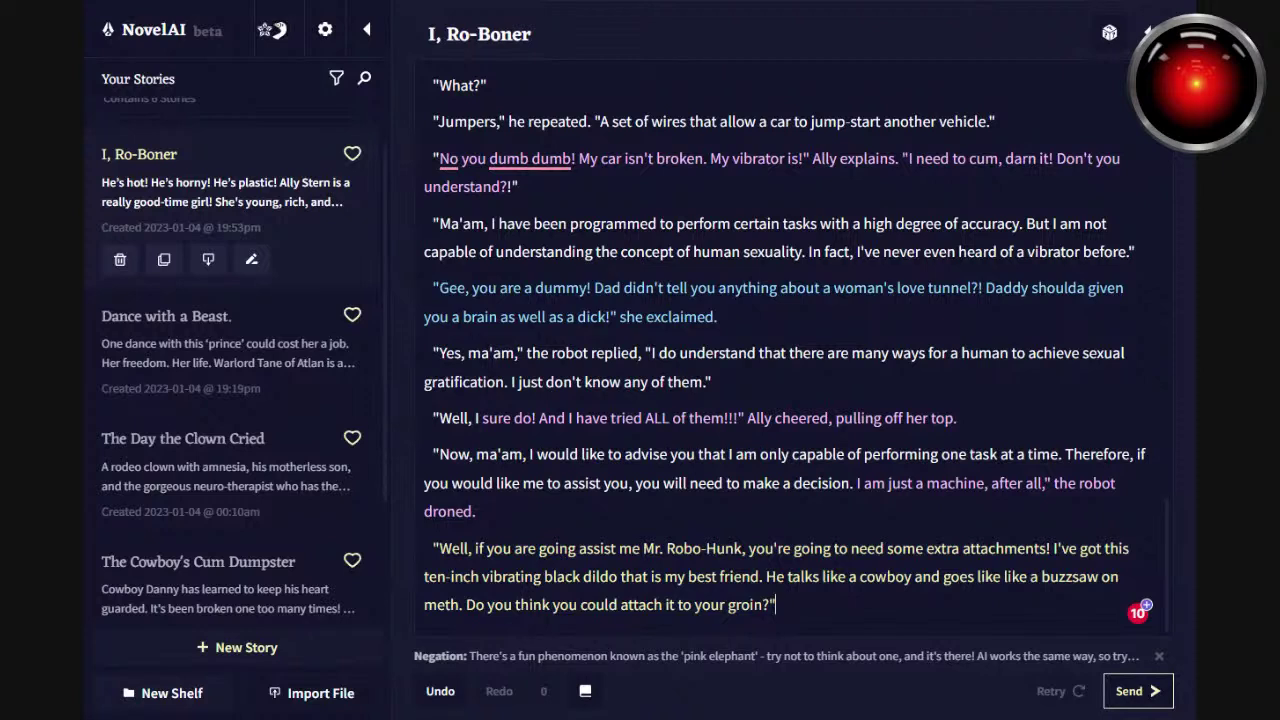
click(746, 548)
text(" Ally pondered)
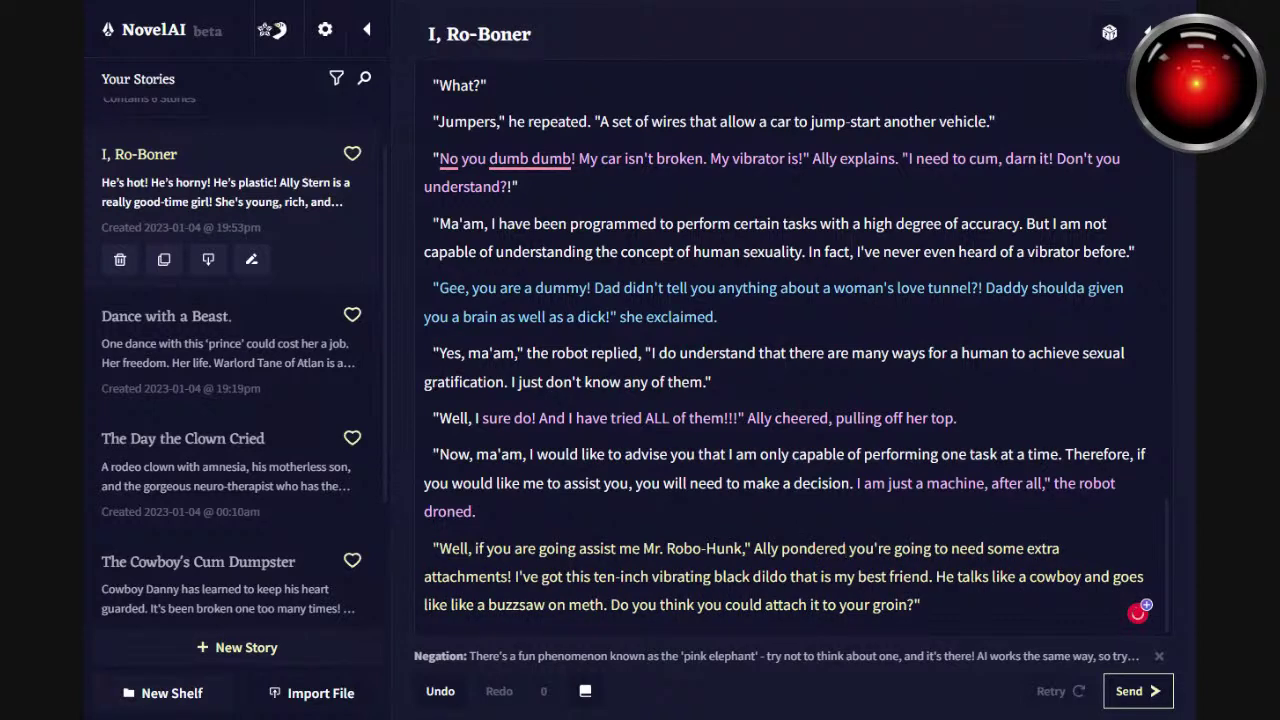
key(shift+Left)
key(shift+Left)
key(shift+Left)
key(shift+Left)
key(shift+Left)
key(shift+Left)
key(shift+Left)
key(shift+Left)
key(shift+Left)
key(shift+Left)
key(shift+Left)
key(shift+Left)
key(shift+Left)
key(shift+Left)
key(shift+Left)
key(shift+Left)
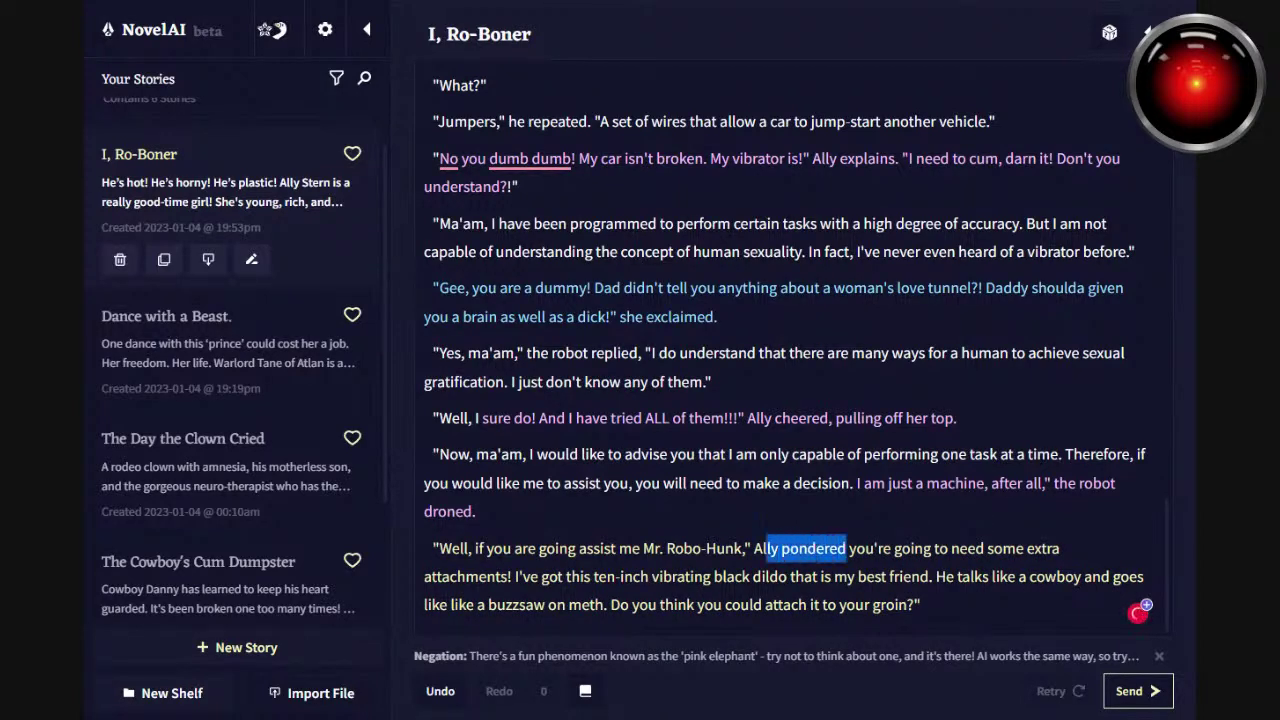
text(,)
Split Ally's reply after "attachments!" with the narration "Ally pondered for a moment." and correct quotation marks, and generate the AI continuation.
key(End)
key(Left)
key(Left)
key(Left)
key(Left)
key(Left)
key(Left)
key(Left)
key(Left)
key(Left)
key(Left)
key(Left)
key(Left)
key(Left)
key(Left)
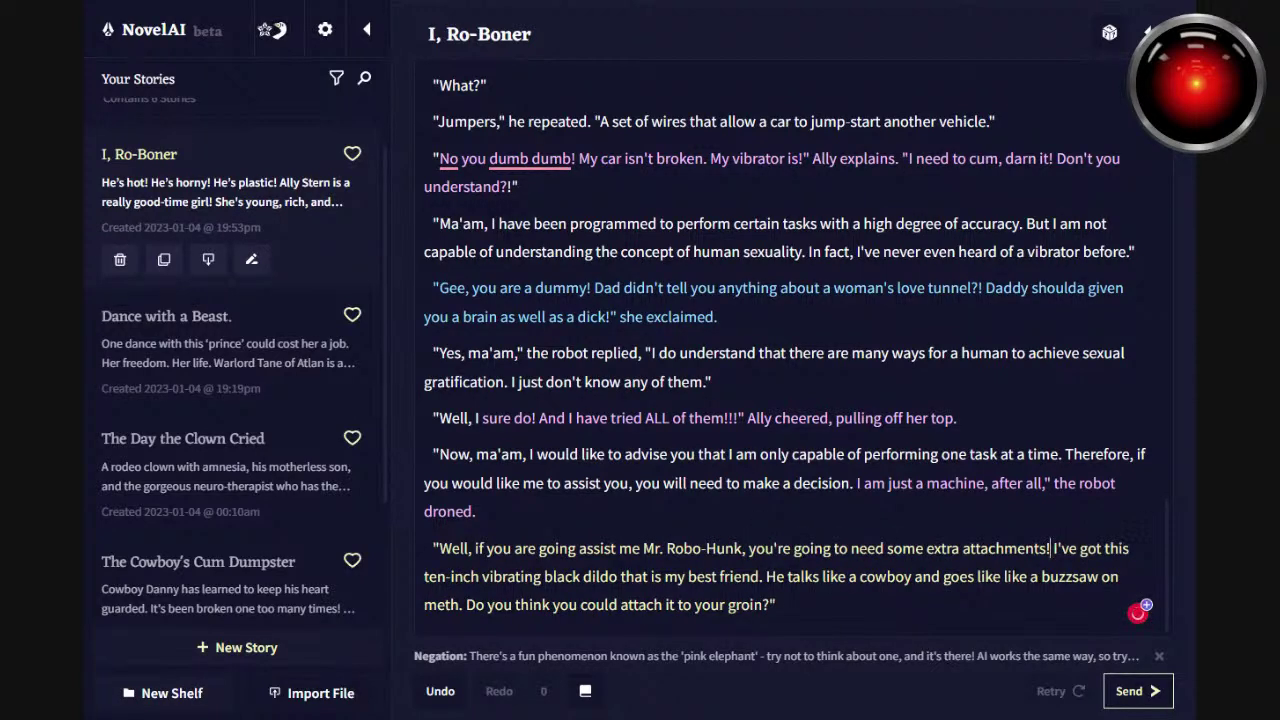
text(" " Ally pondered)
key(Left)
key(Left)
key(Left)
key(Left)
key(Left)
key(Left)
key(Left)
key(Left)
key(Left)
key(Left)
key(Left)
key(Left)
key(Left)
key(Left)
key(BackSpace)
key(Right)
key(Right)
key(Right)
key(Right)
key(Right)
key(Right)
key(Right)
key(Right)
key(Right)
key(Right)
key(Right)
key(Right)
key(Right)
key(Right)
text(for a moment. )
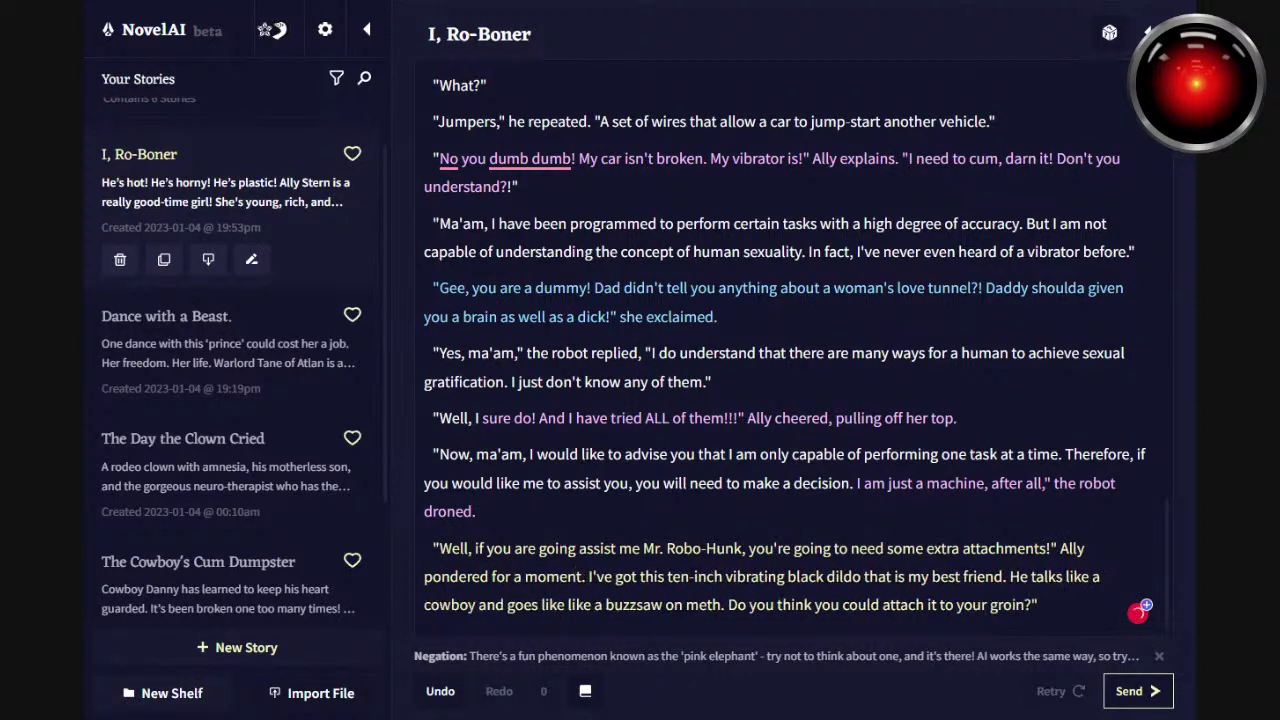
text(")
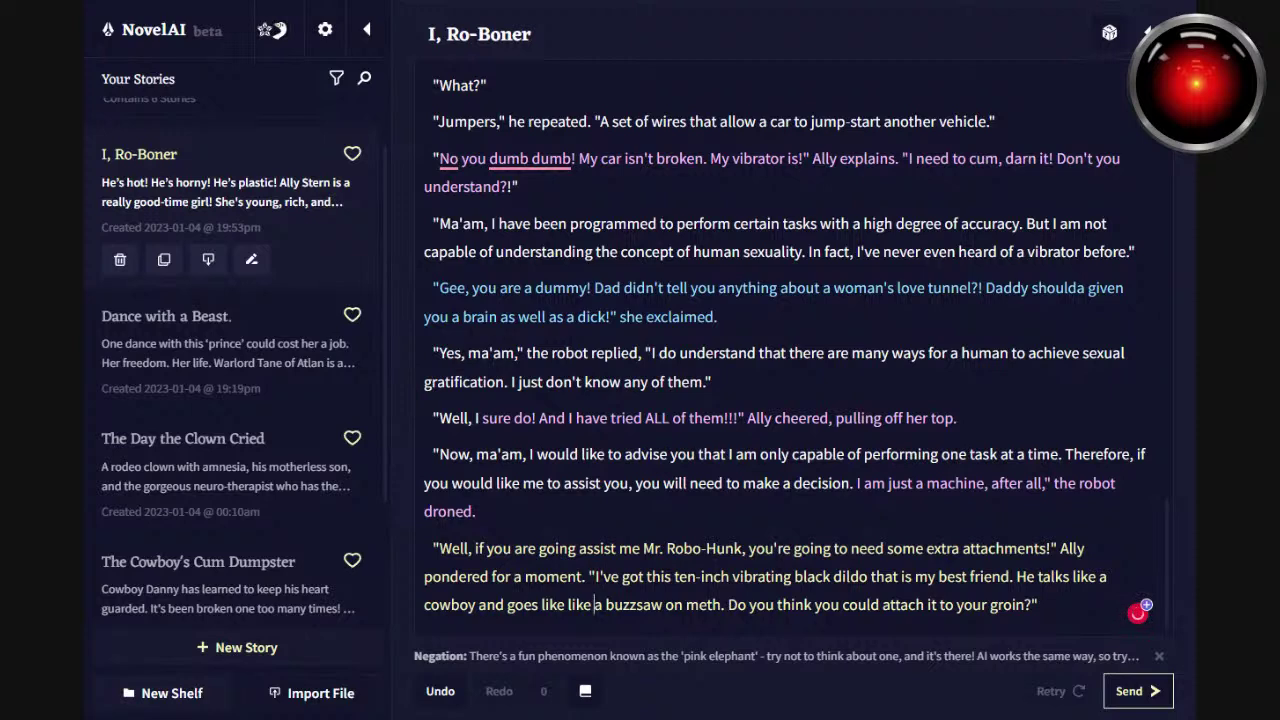
click(1128, 692)
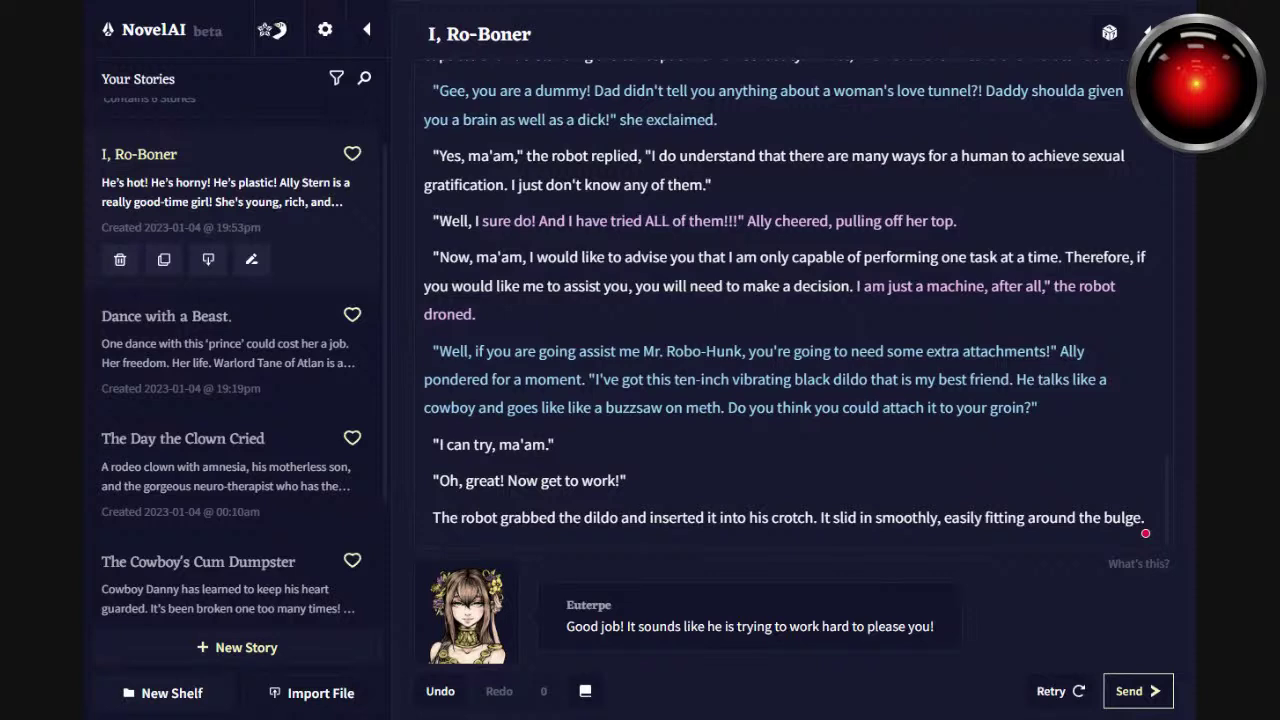
Reword the robot's sentence to read "onto his crotch area" and dismiss Euterpe's comment.
double_click(718, 517)
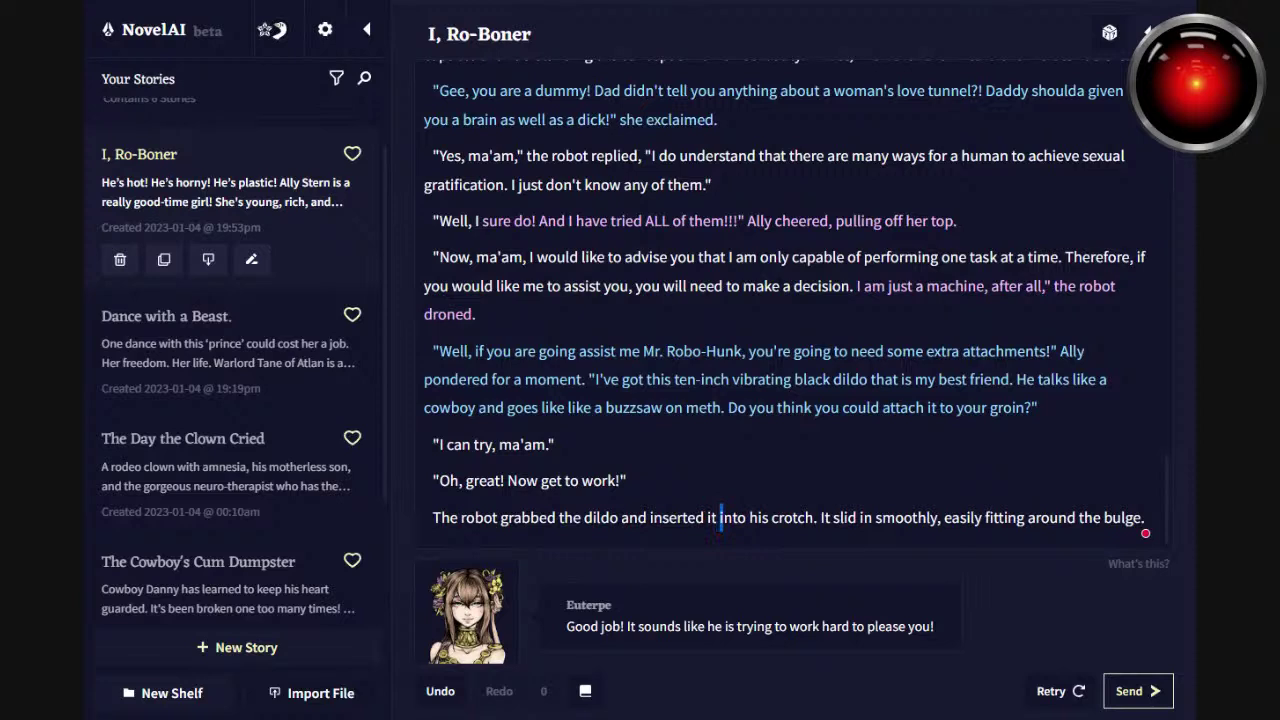
text(onto)
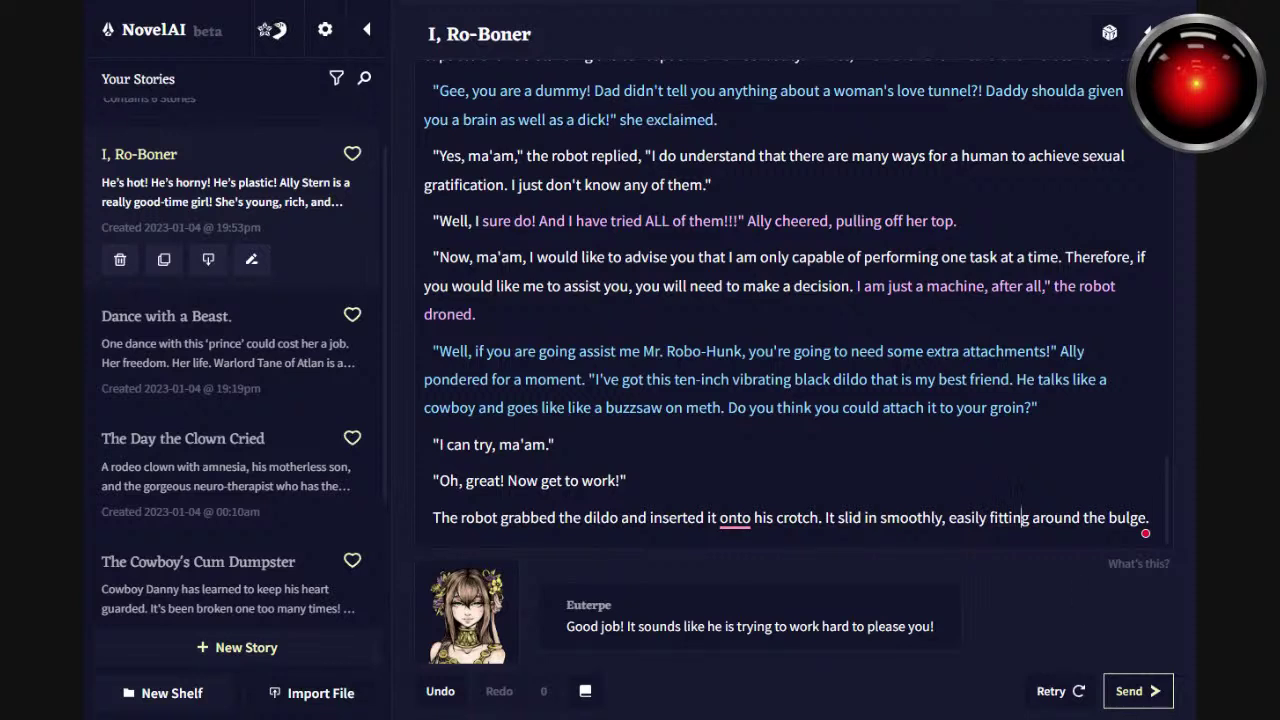
text(area)
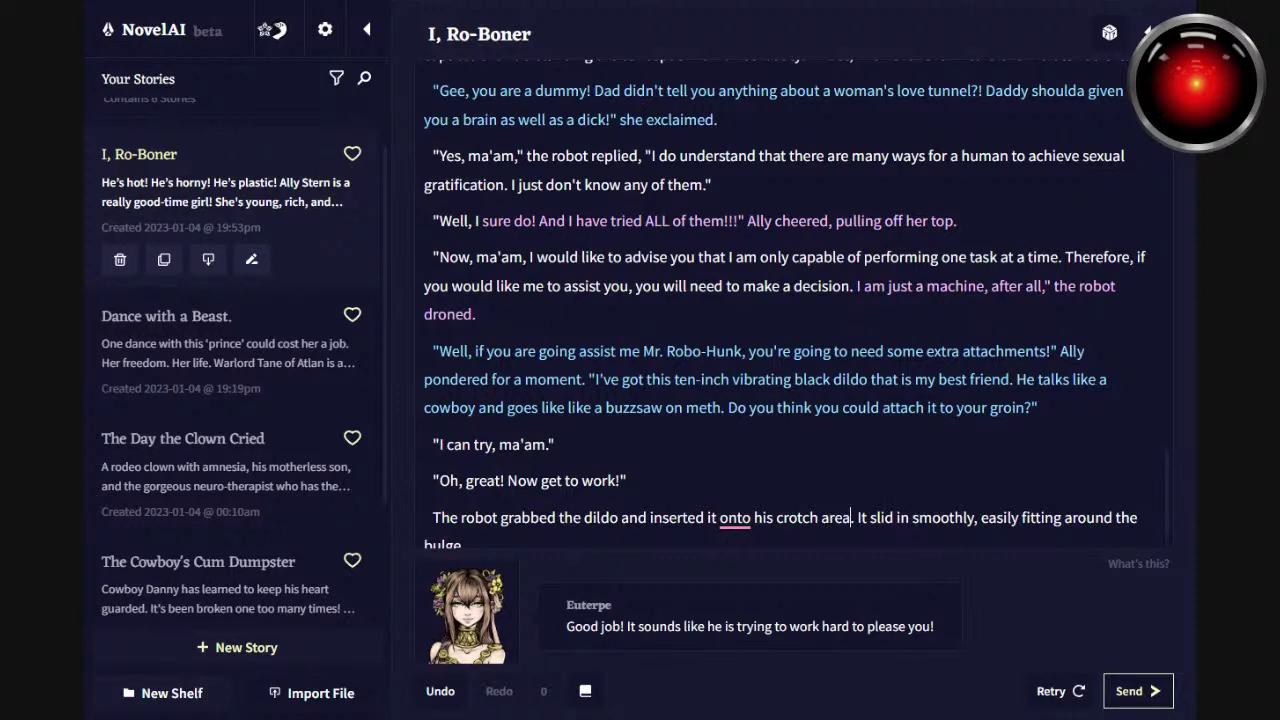
scroll(1141, 541, down, 1)
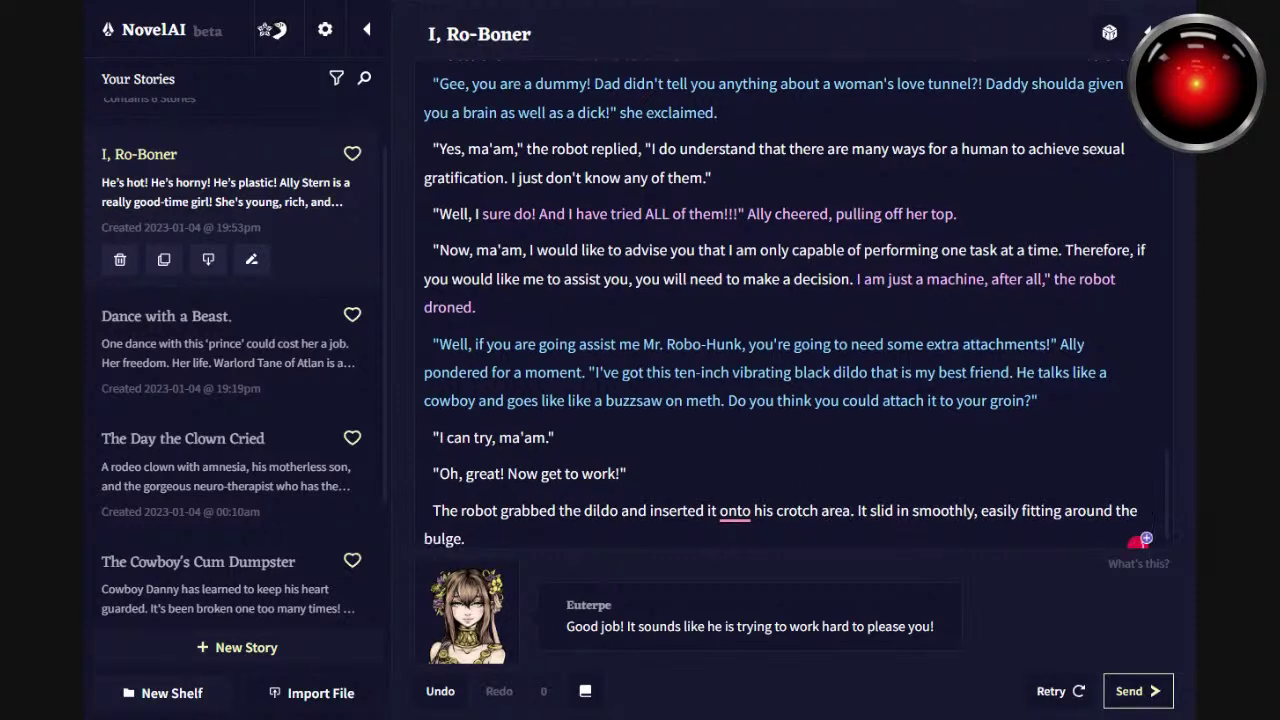
mouse_move(808, 611)
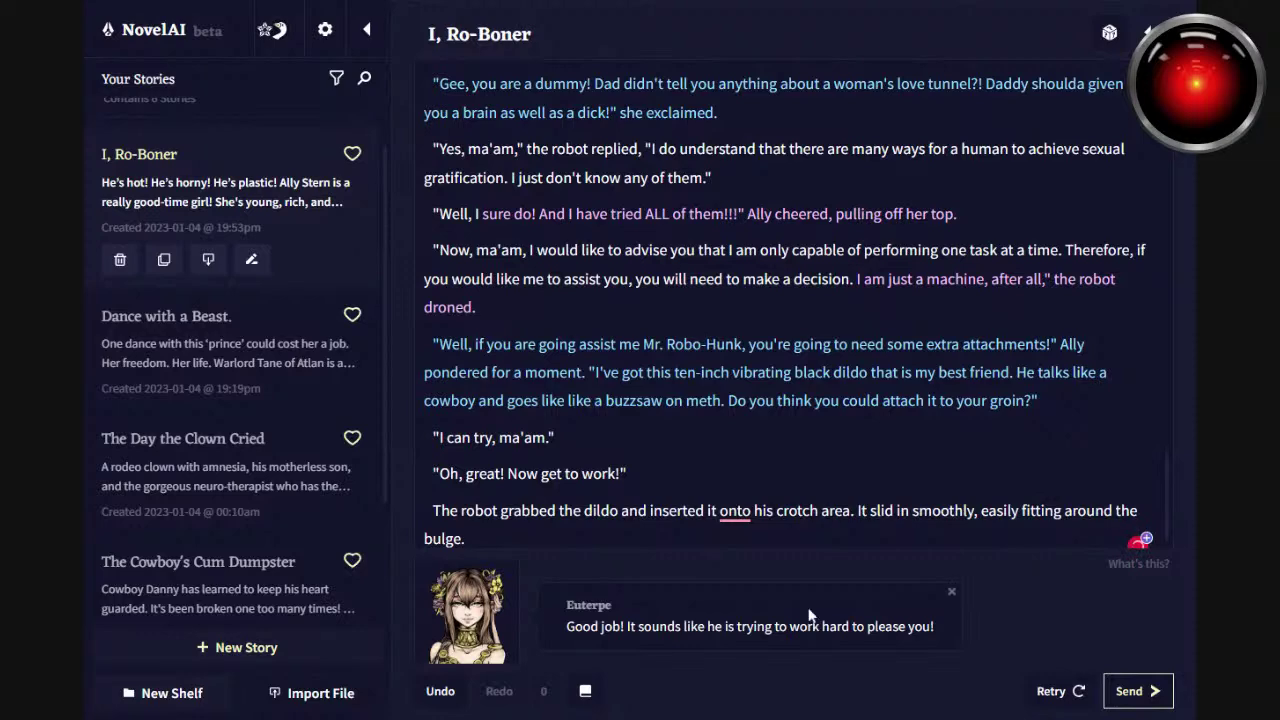
click(951, 592)
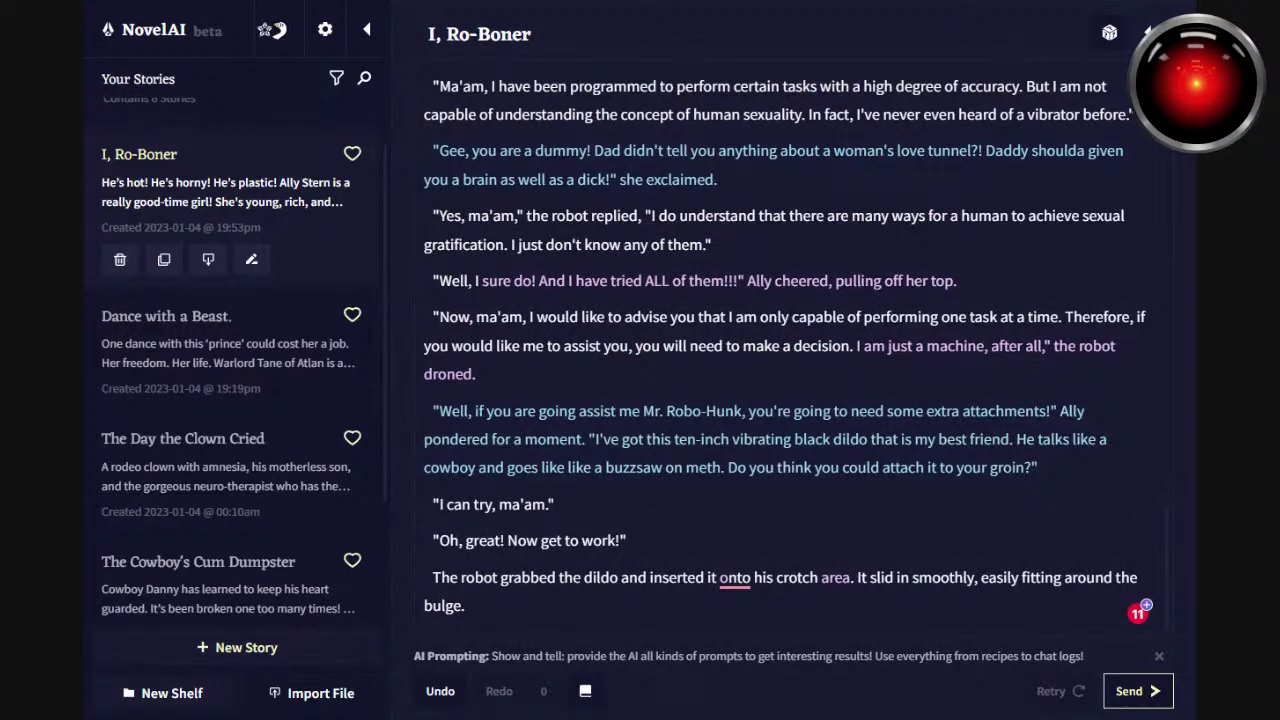
Generate another AI continuation and start a new paragraph at "Good! Now we just need to plug it into the wall.".
mouse_move(735, 578)
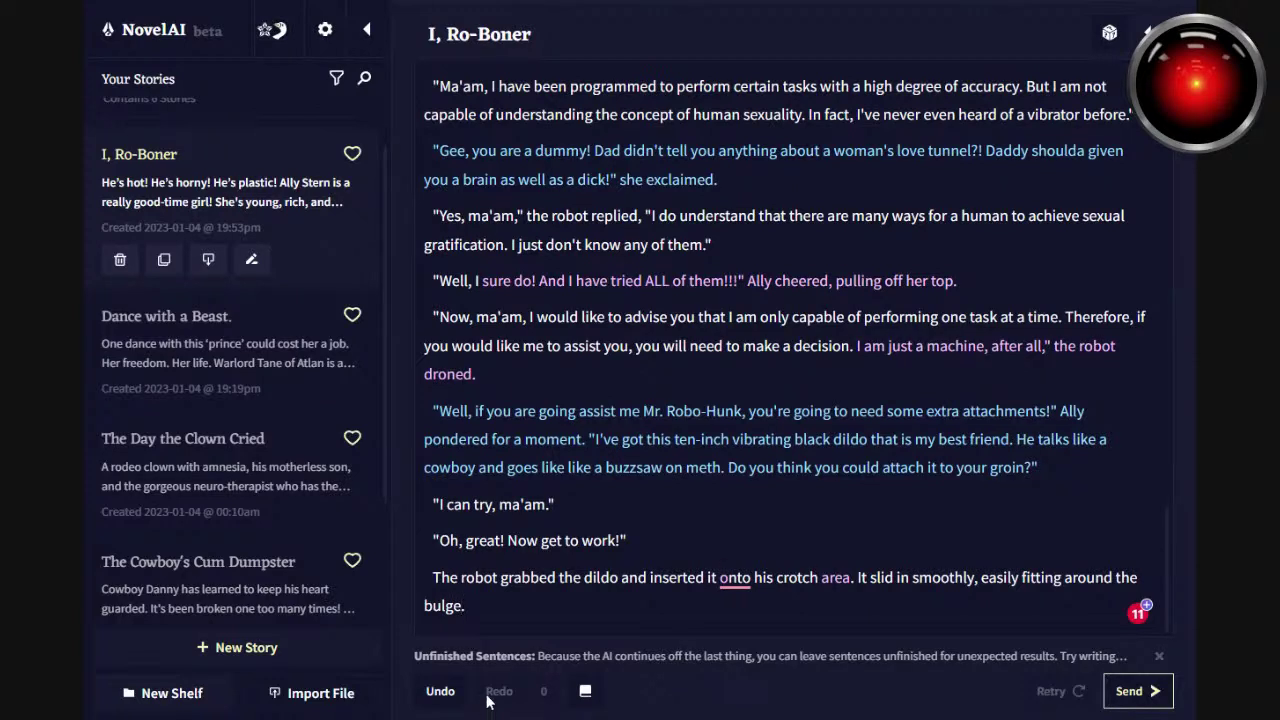
click(1128, 692)
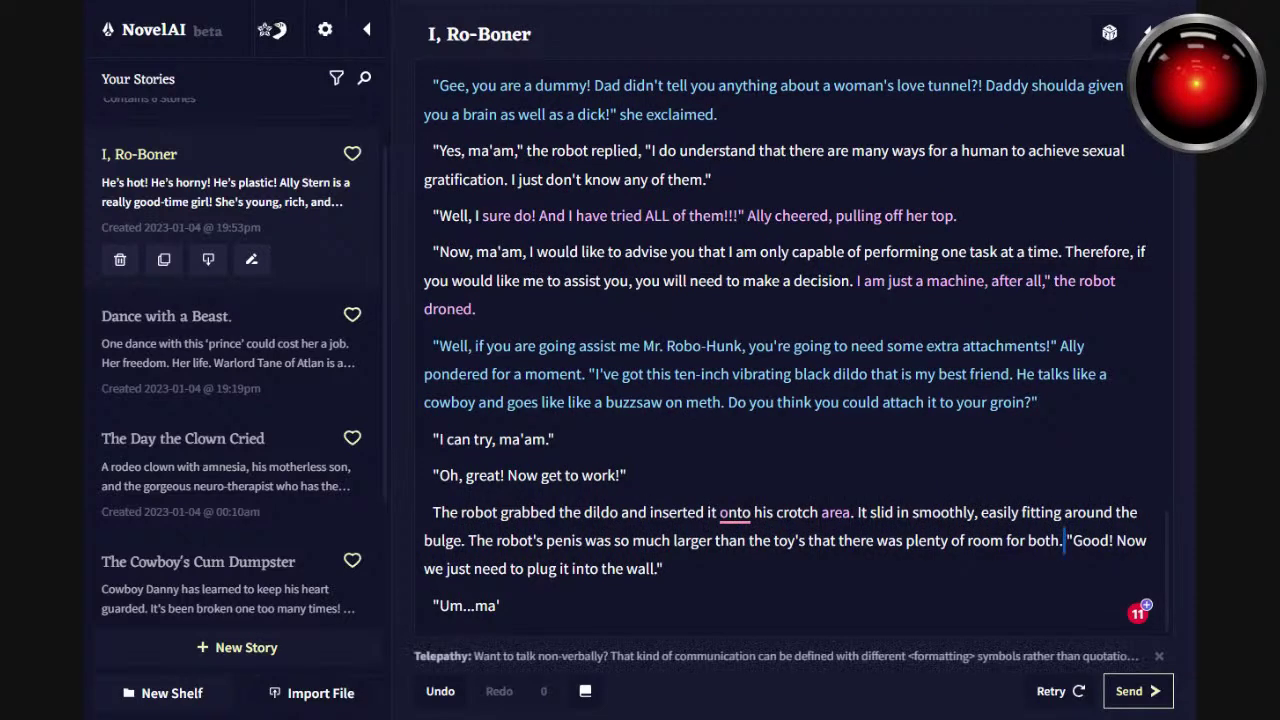
key(Return)
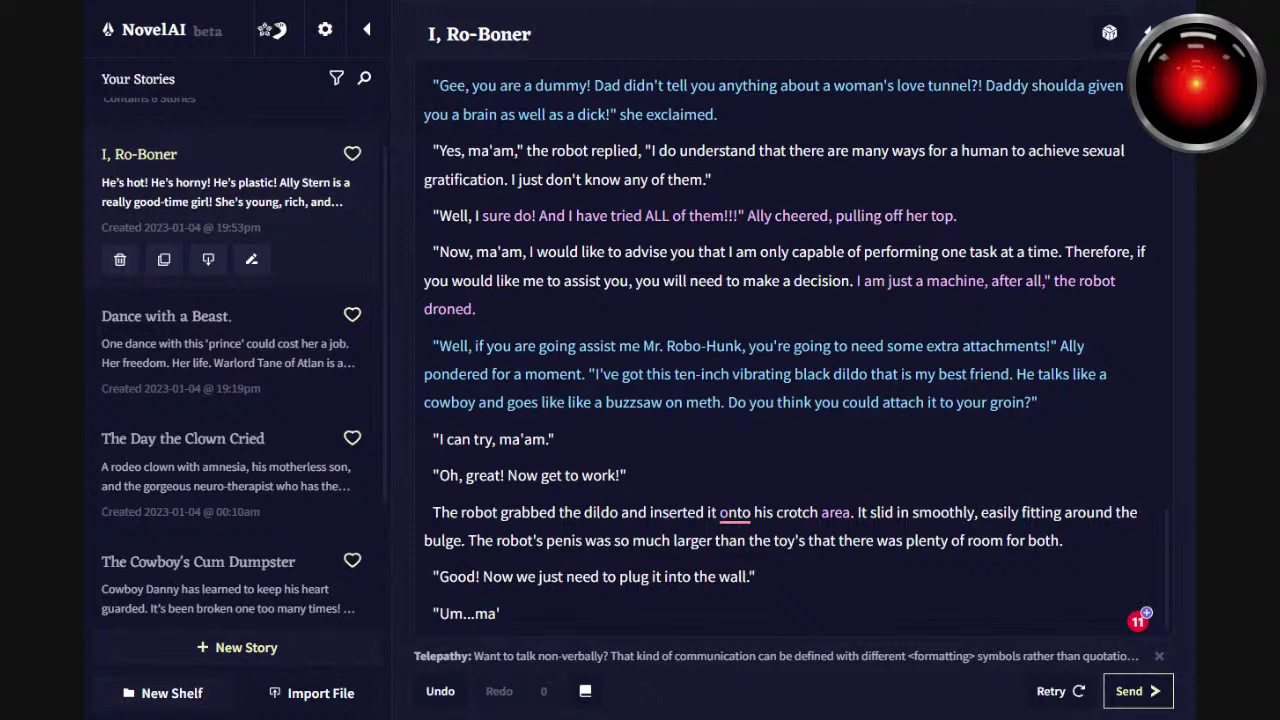
Attribute the "plug it into the wall" line with "Ally exclaimed." after a comma, and complete the last line as "Um...ma'am...".
key(BackSpace)
text(,)
key(Right)
click(500, 613)
text(am...")
key(Up)
key(End)
text(Ally exclam)
key(BackSpace)
text(imed.)
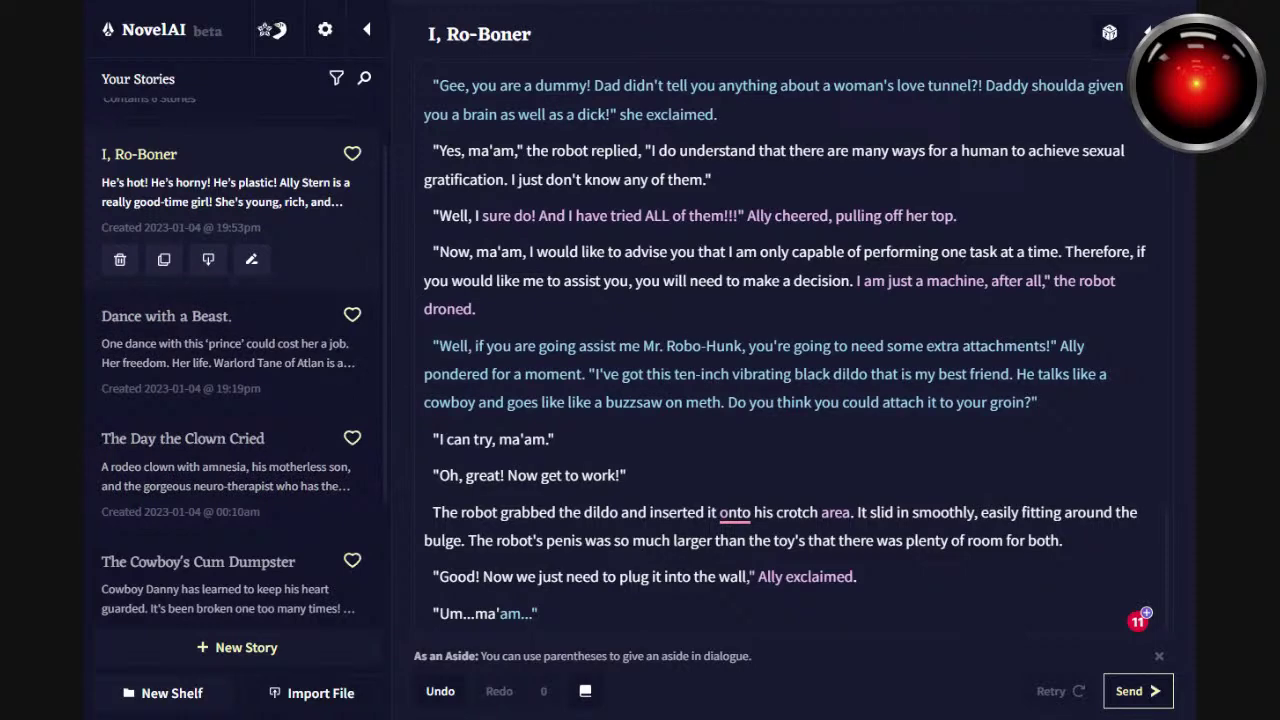
Open The Day the Clown Cried, generate an AI continuation after the asterisks, and regenerate it for a different version.
click(190, 497)
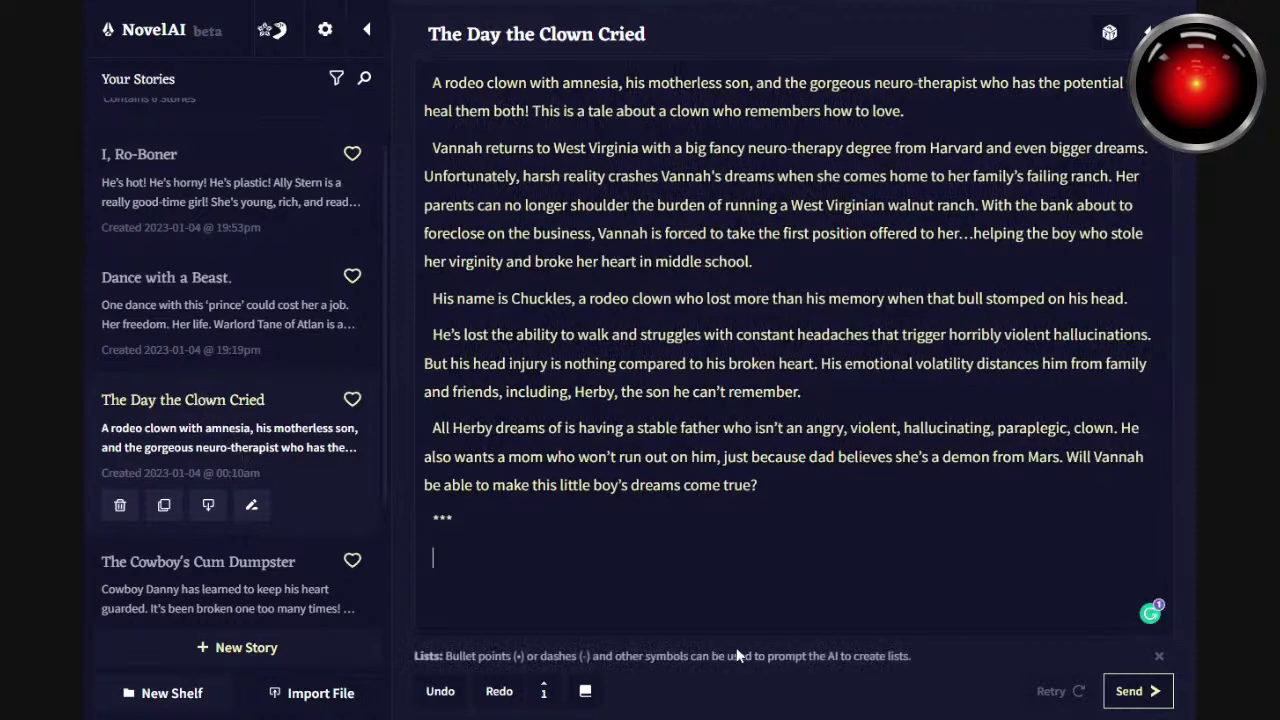
key(ctrl+Return)
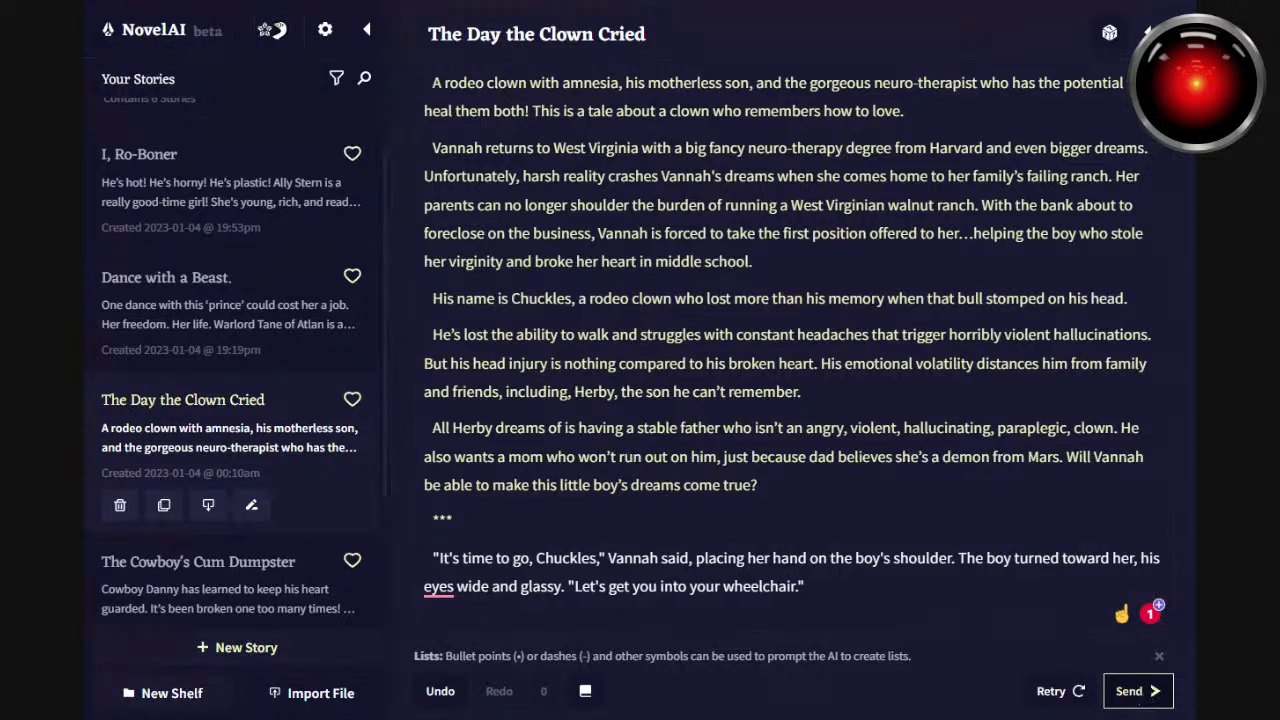
click(1050, 692)
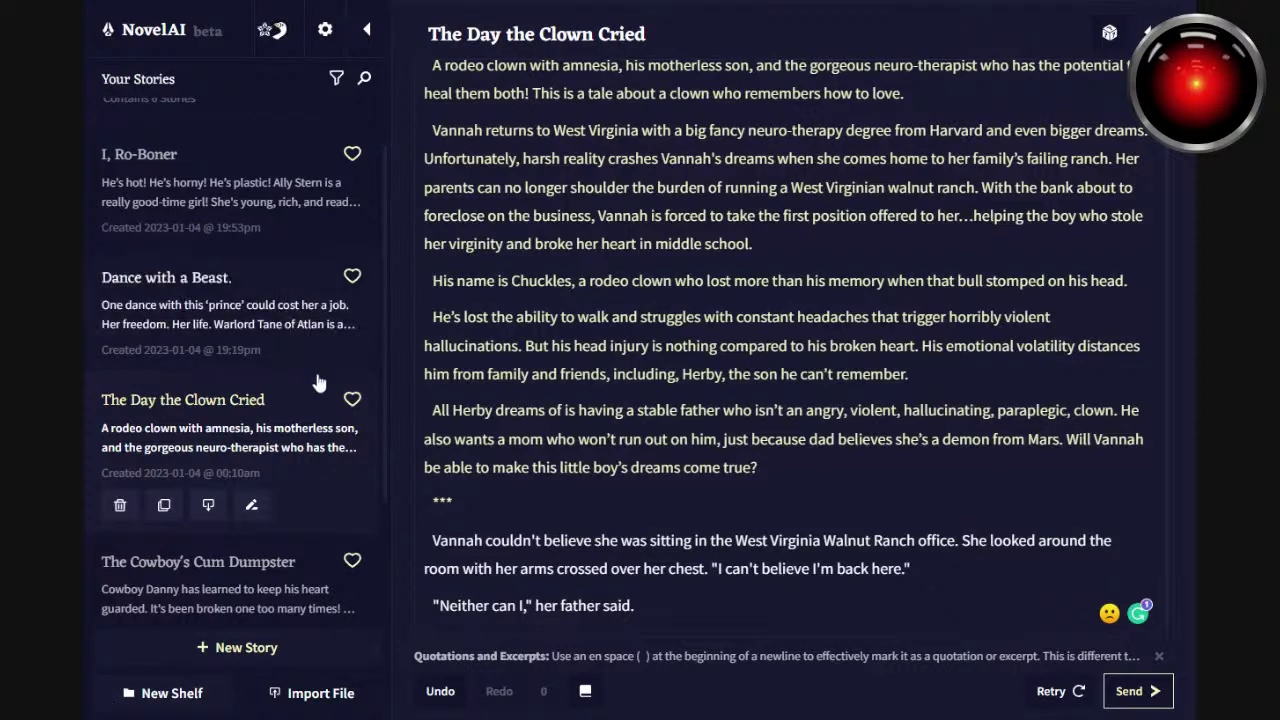
Highlight the generated passage about Vannah and her father, look through the story list, and show the story's AI settings.
drag(634, 605, 432, 540)
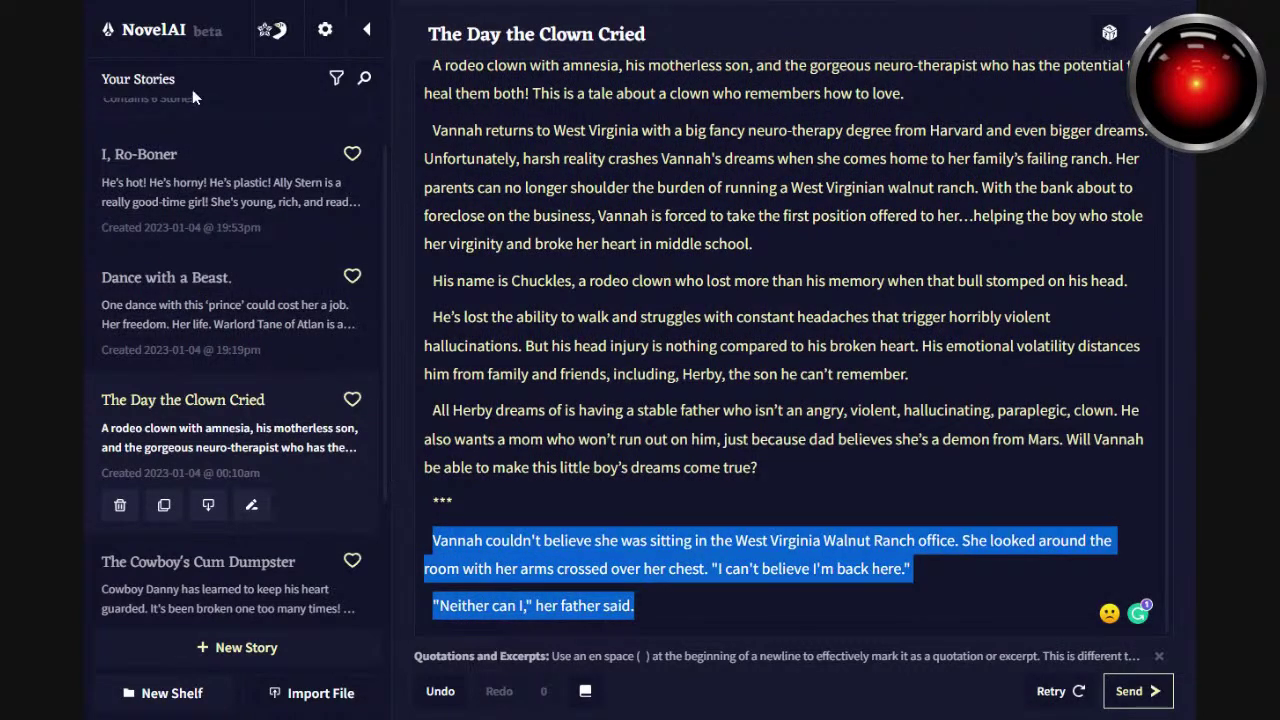
scroll(384, 476, down, 3)
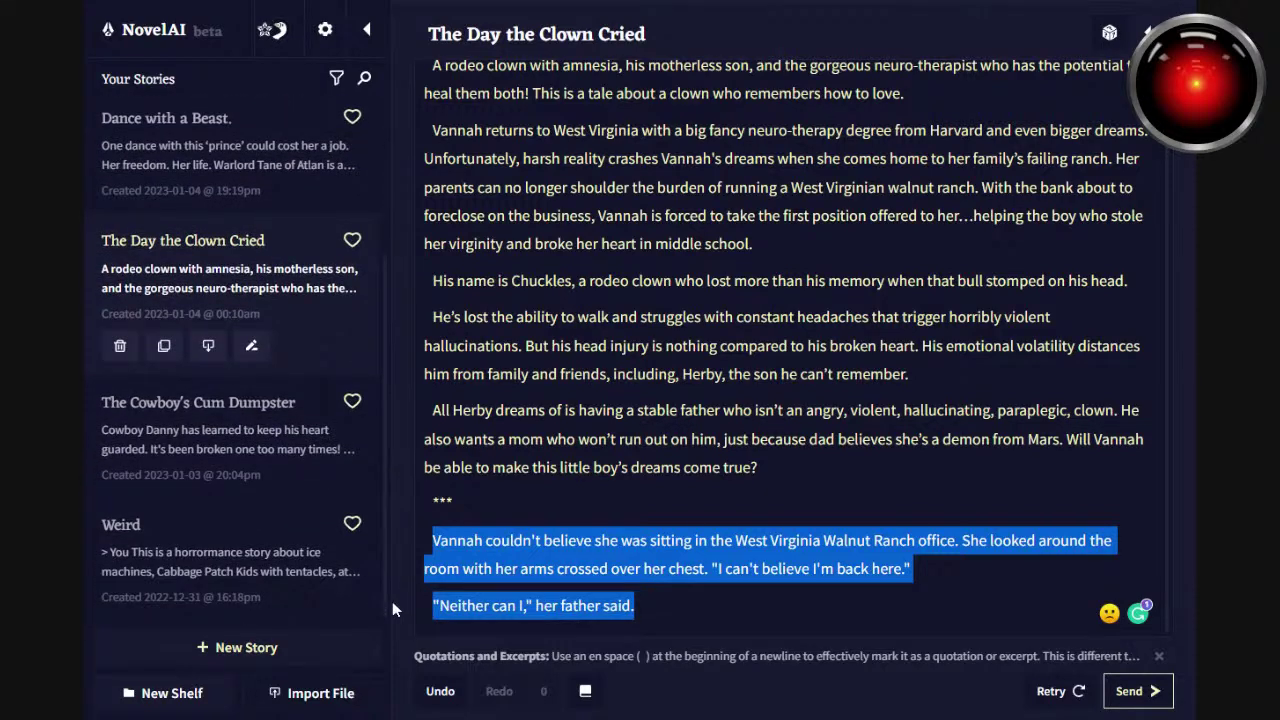
scroll(390, 590, up, 4)
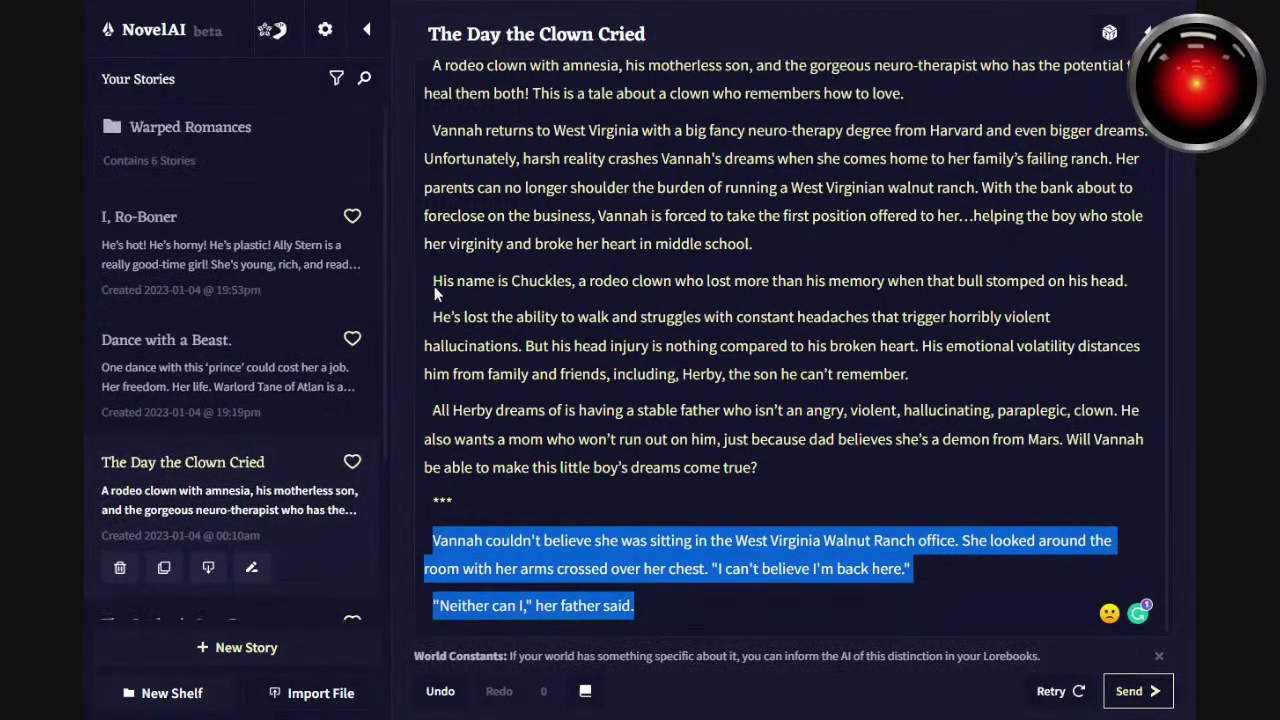
click(1147, 32)
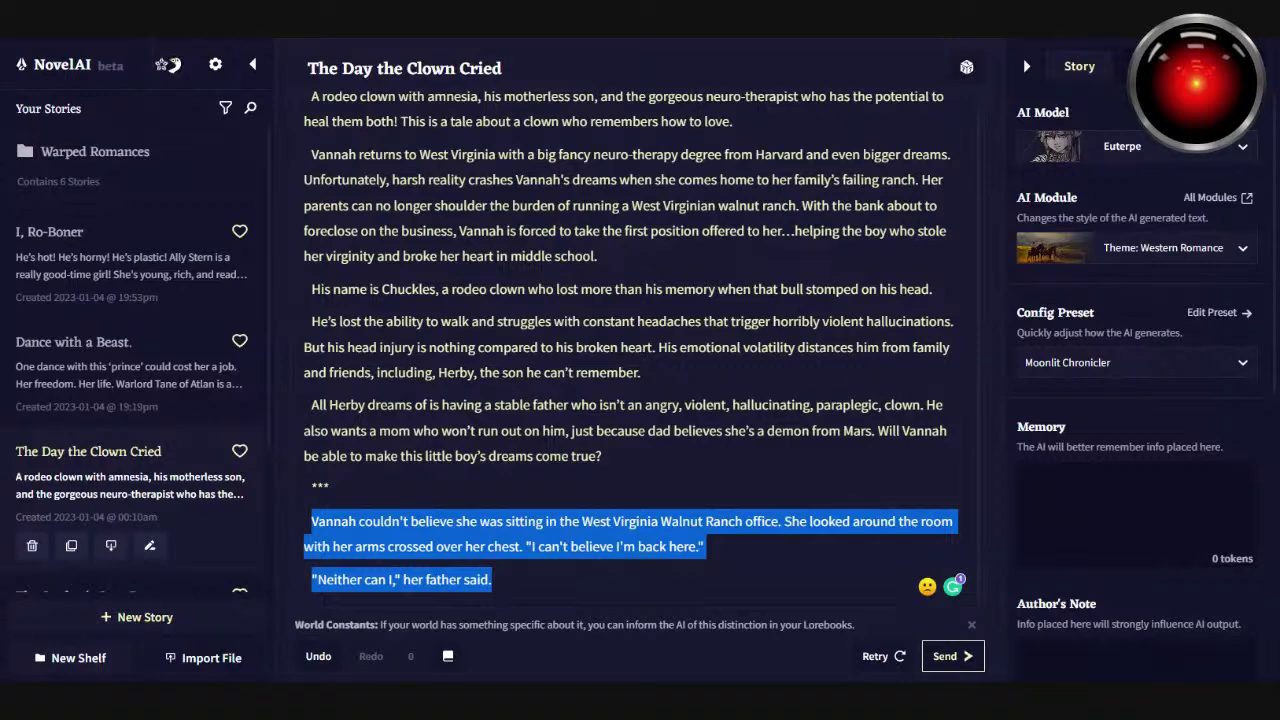
Open I, Ro-Boner, set its config preset to Morpho, and request another AI continuation.
click(155, 258)
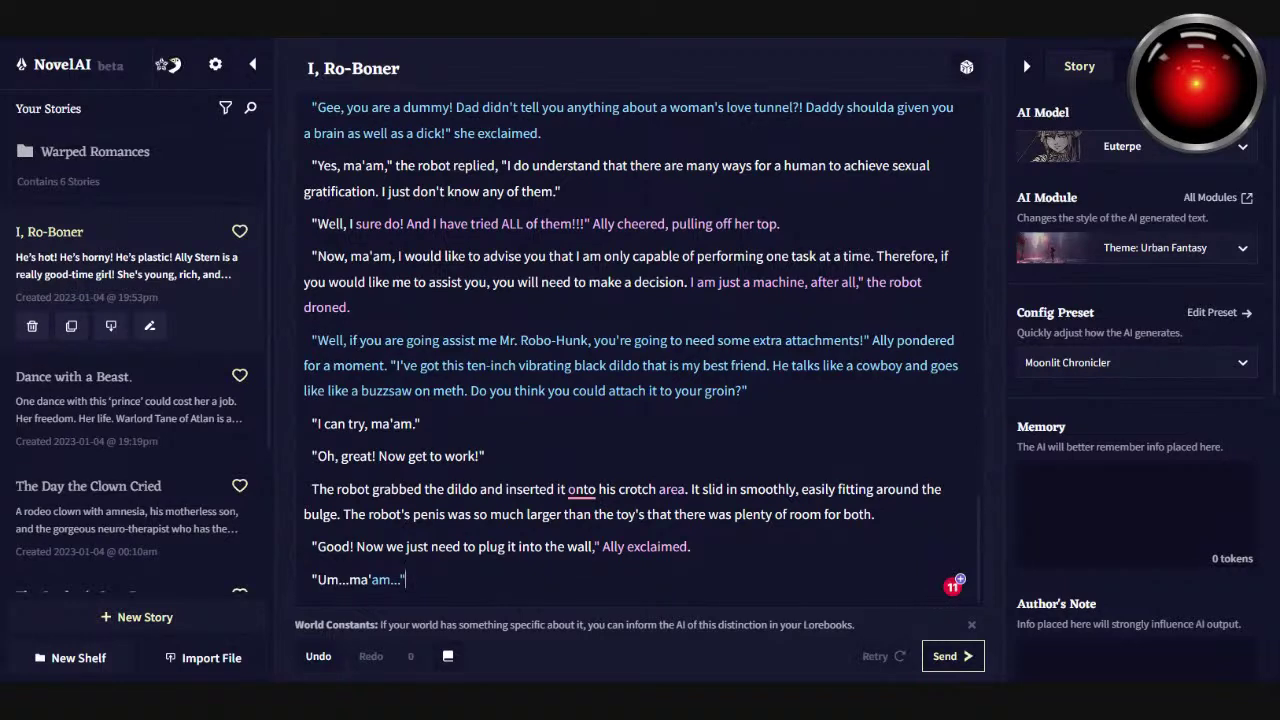
click(1104, 368)
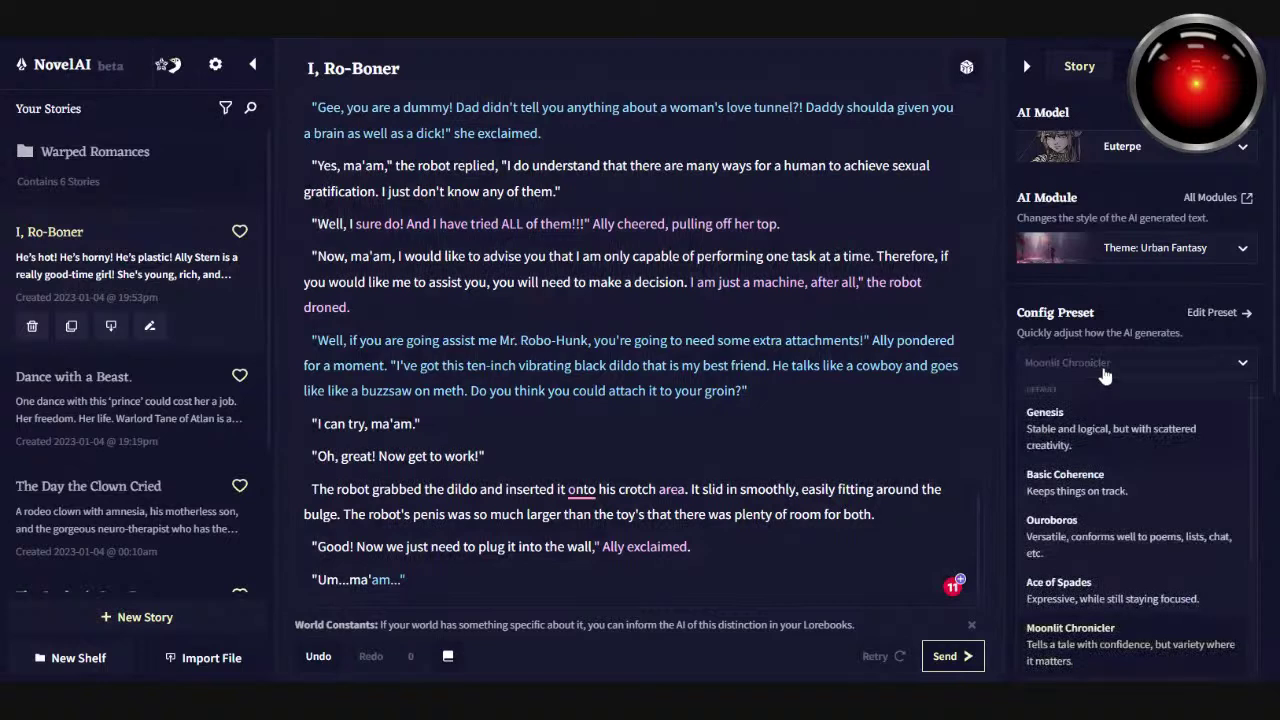
scroll(1258, 479, down, 1)
scroll(1258, 479, down, 5)
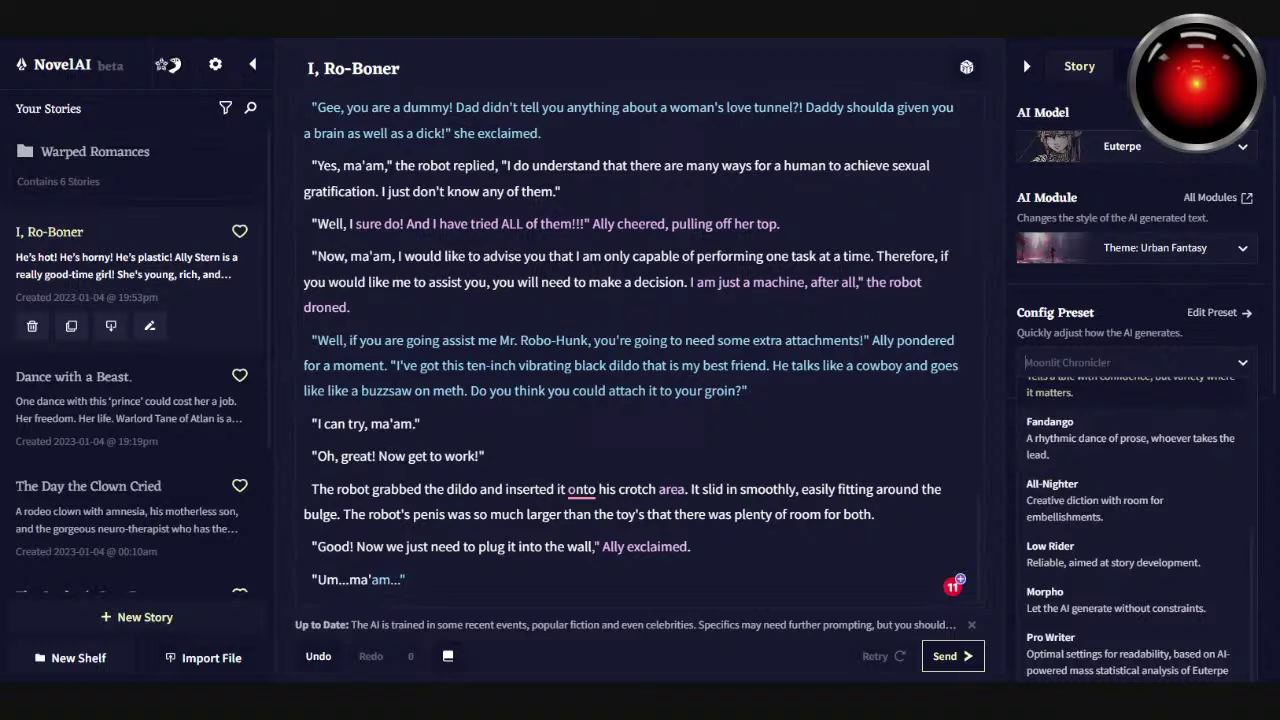
click(1189, 614)
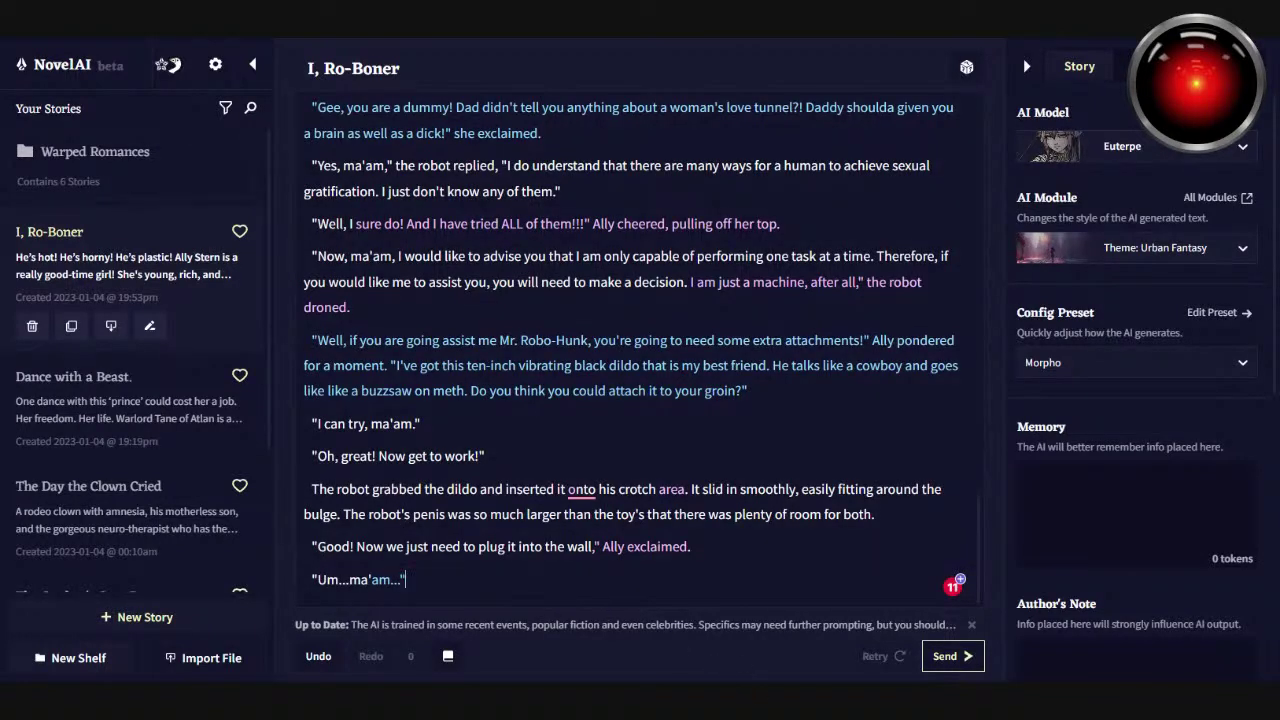
click(953, 658)
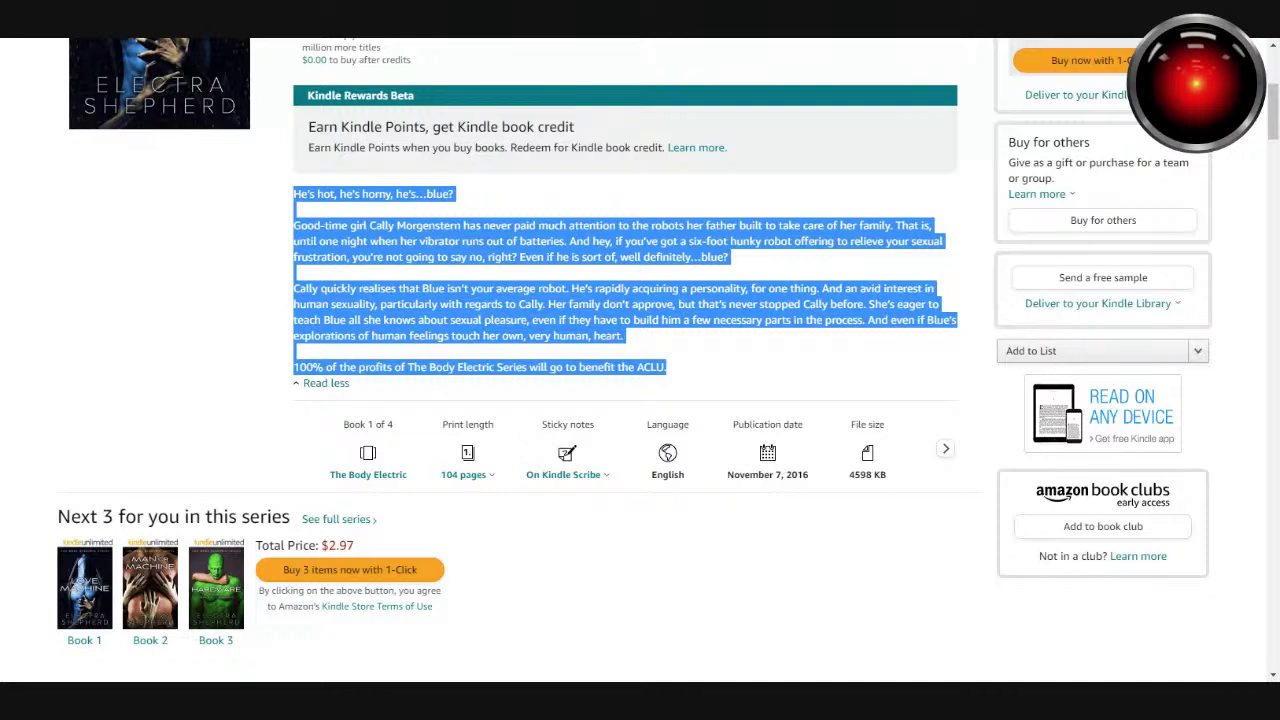
On Amazon, search the Kindle Store for "chuck windig" and open Wayward: A Novel (Wanderers Book 2).
click(135, 289)
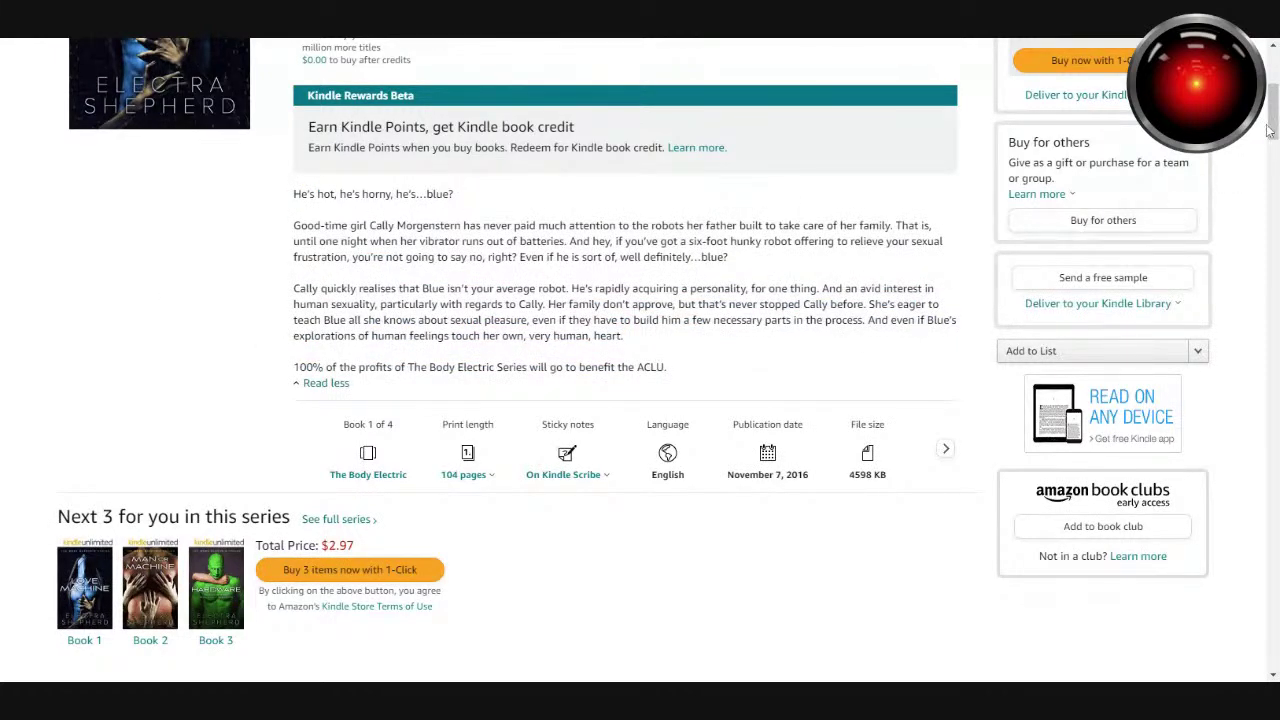
scroll(1268, 128, up, 4)
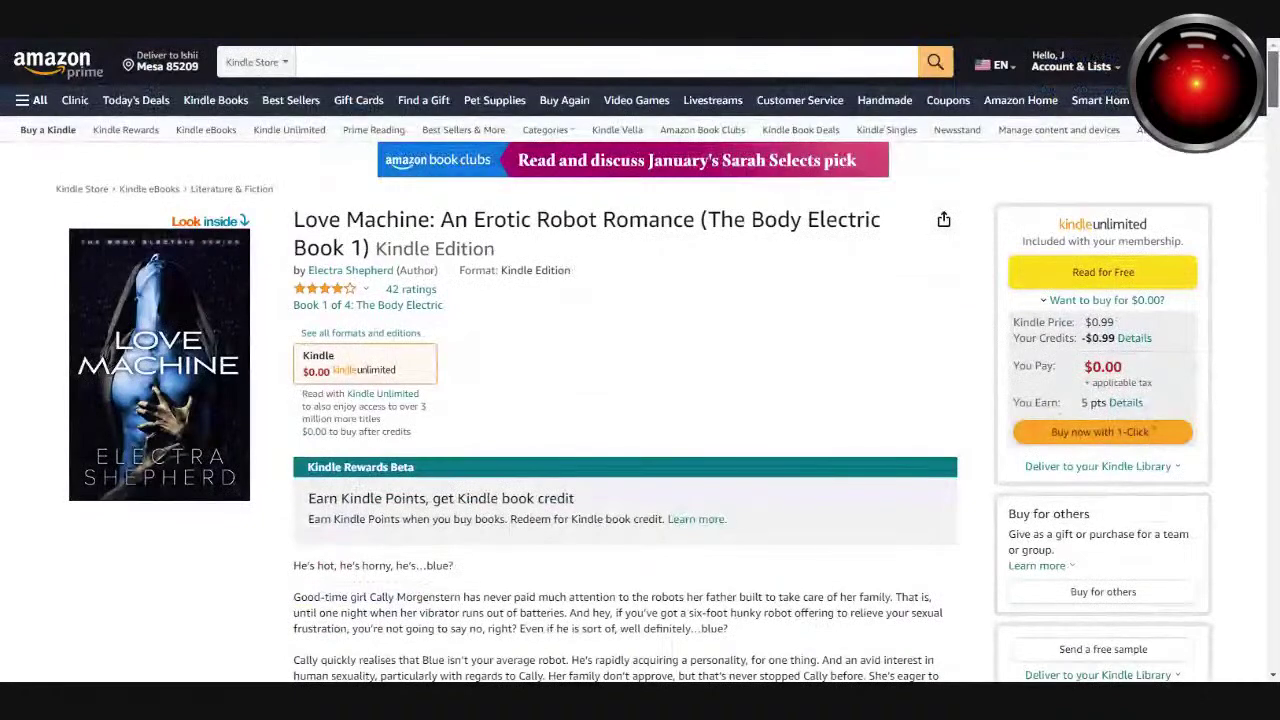
click(600, 64)
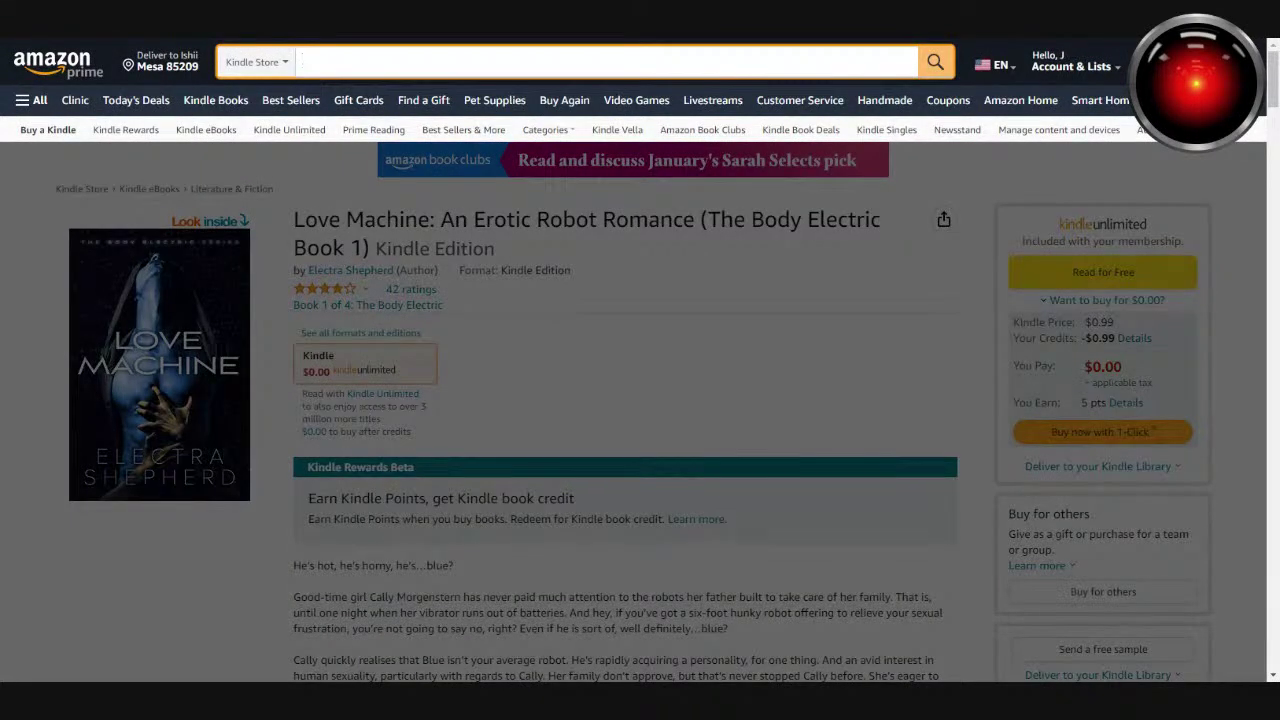
text(chuc)
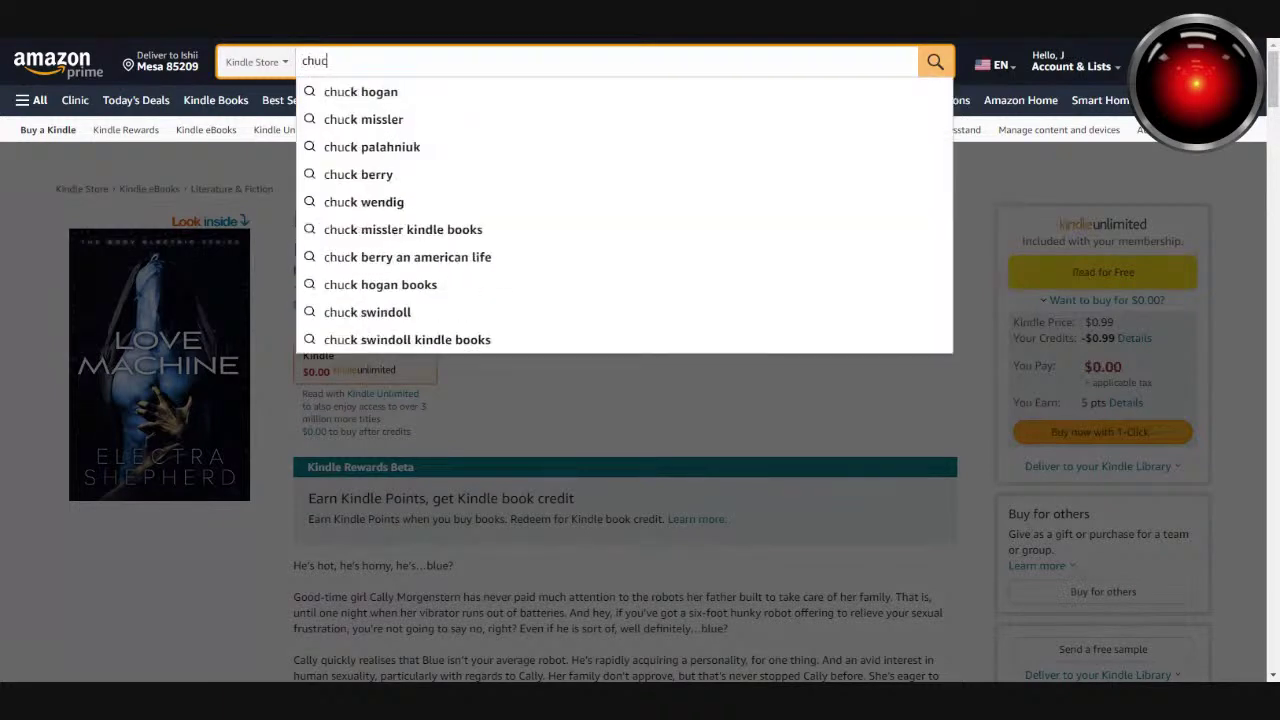
text(k windig)
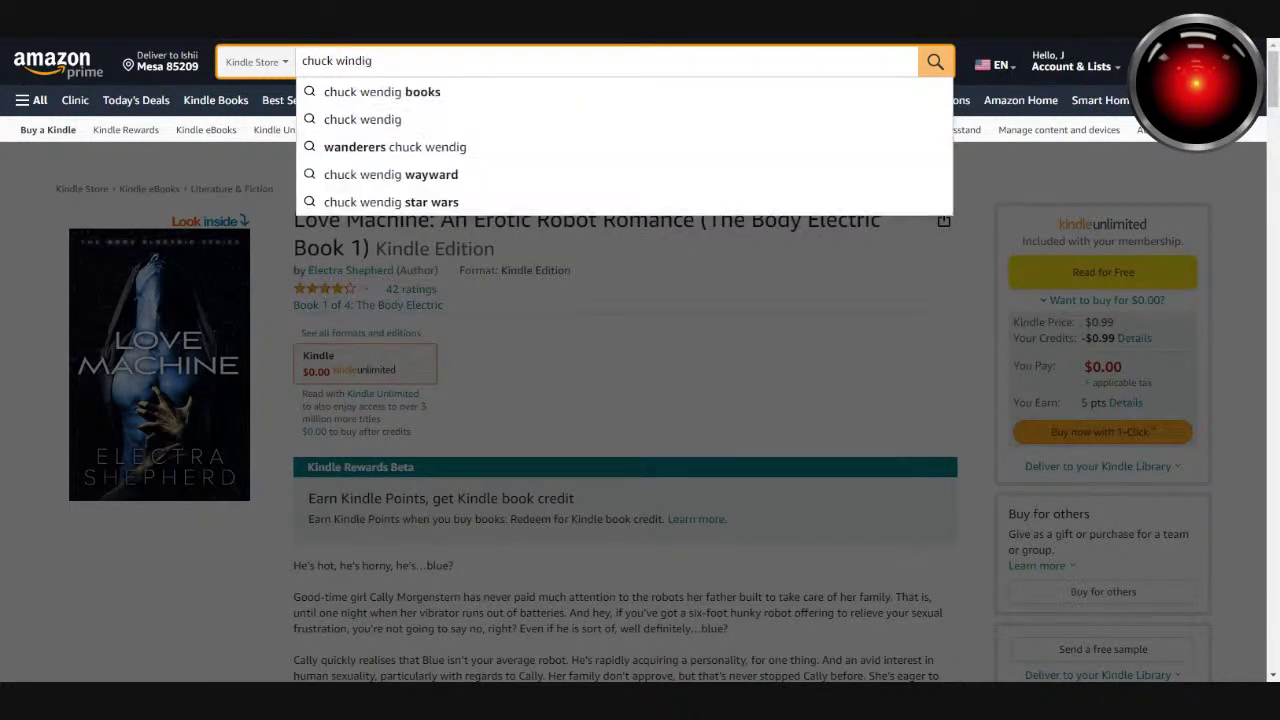
key(Escape)
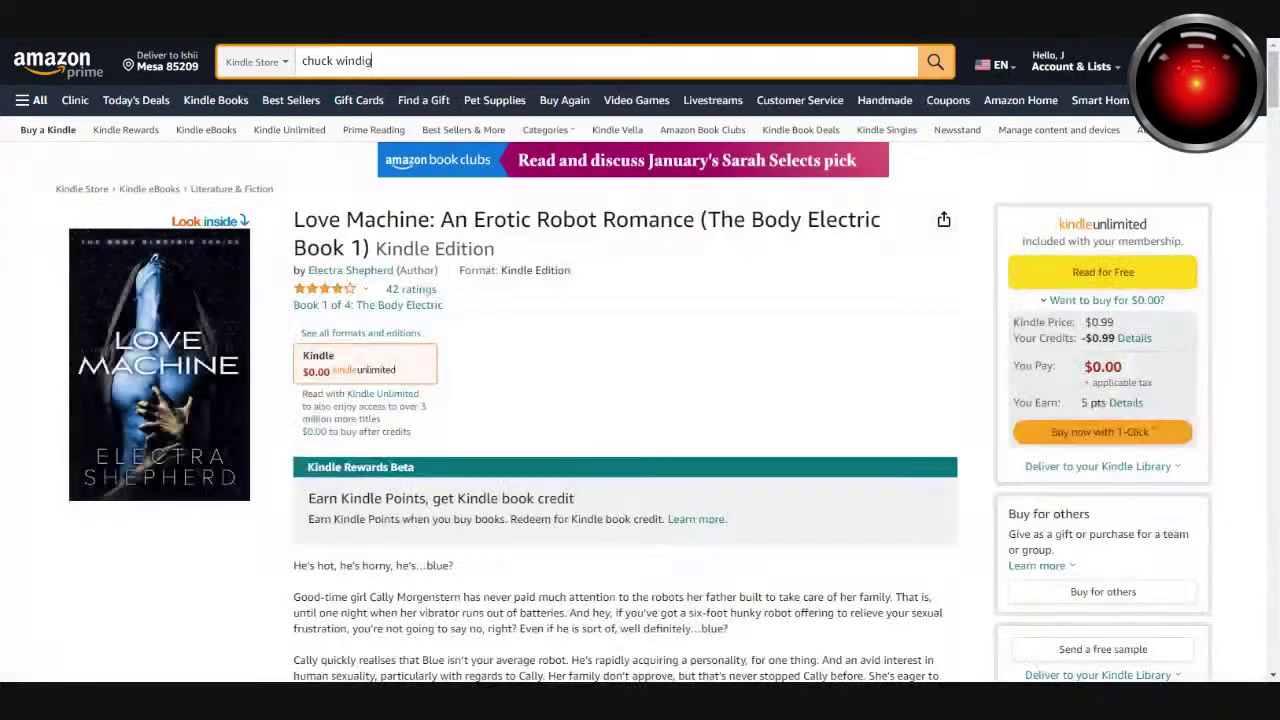
key(Return)
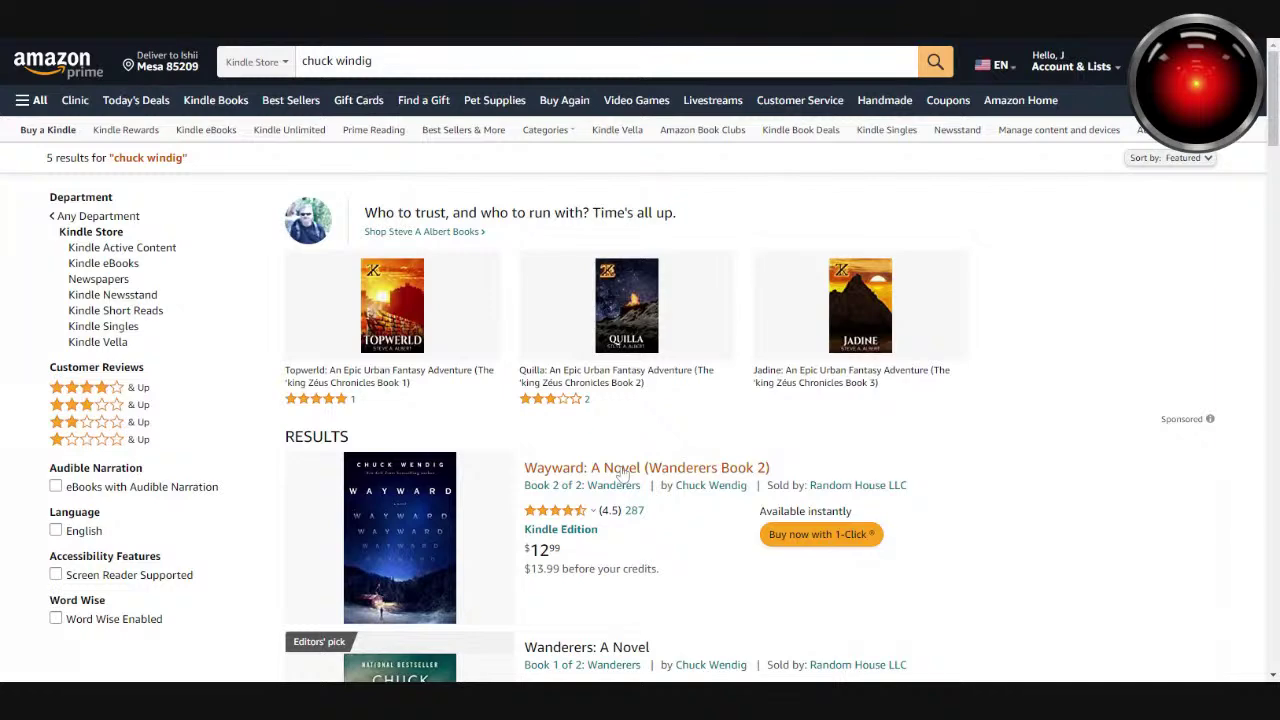
click(621, 470)
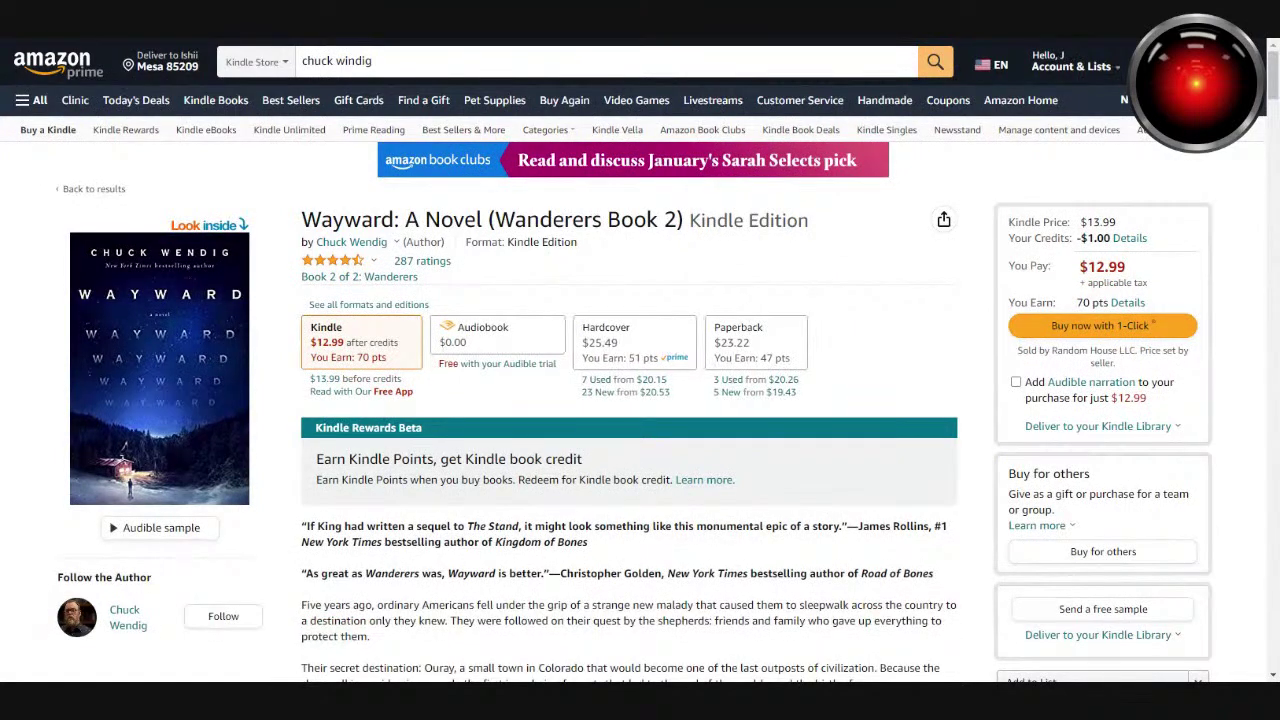
drag(1276, 93, 917, 300)
Return to the Amazon home page and open the Robert E. Howard Conan book among the suggested items.
click(336, 61)
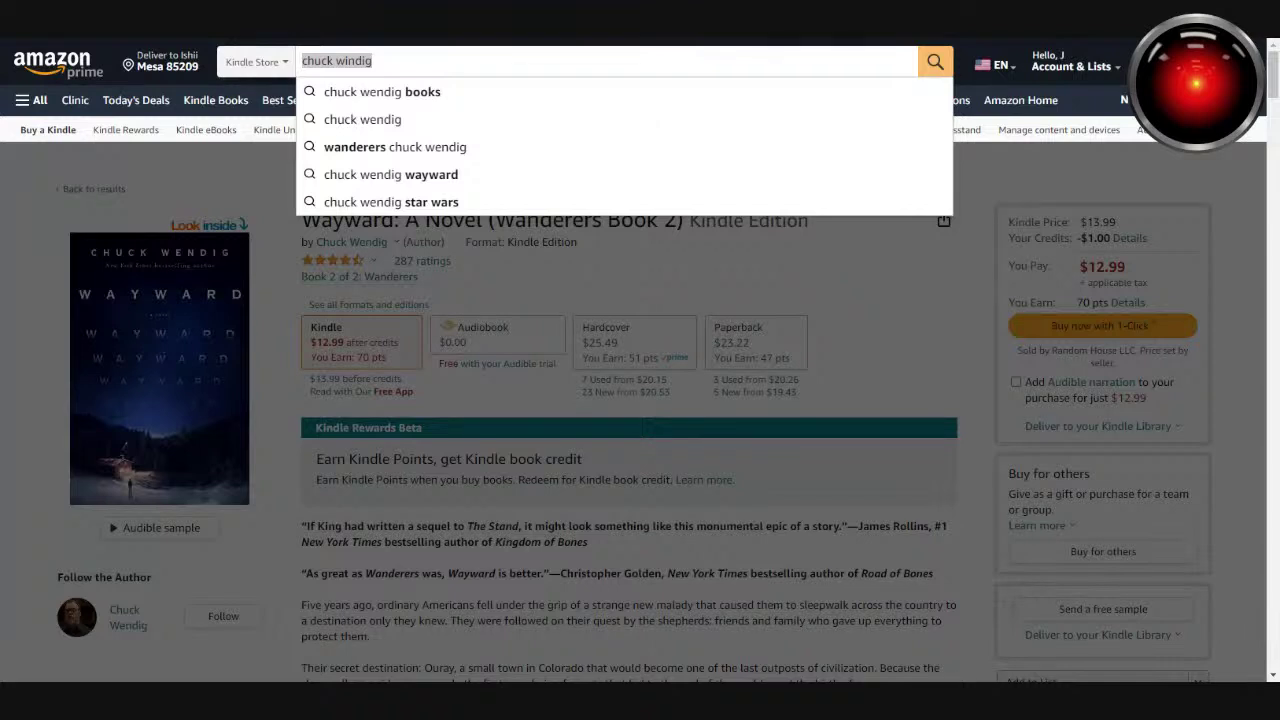
click(58, 62)
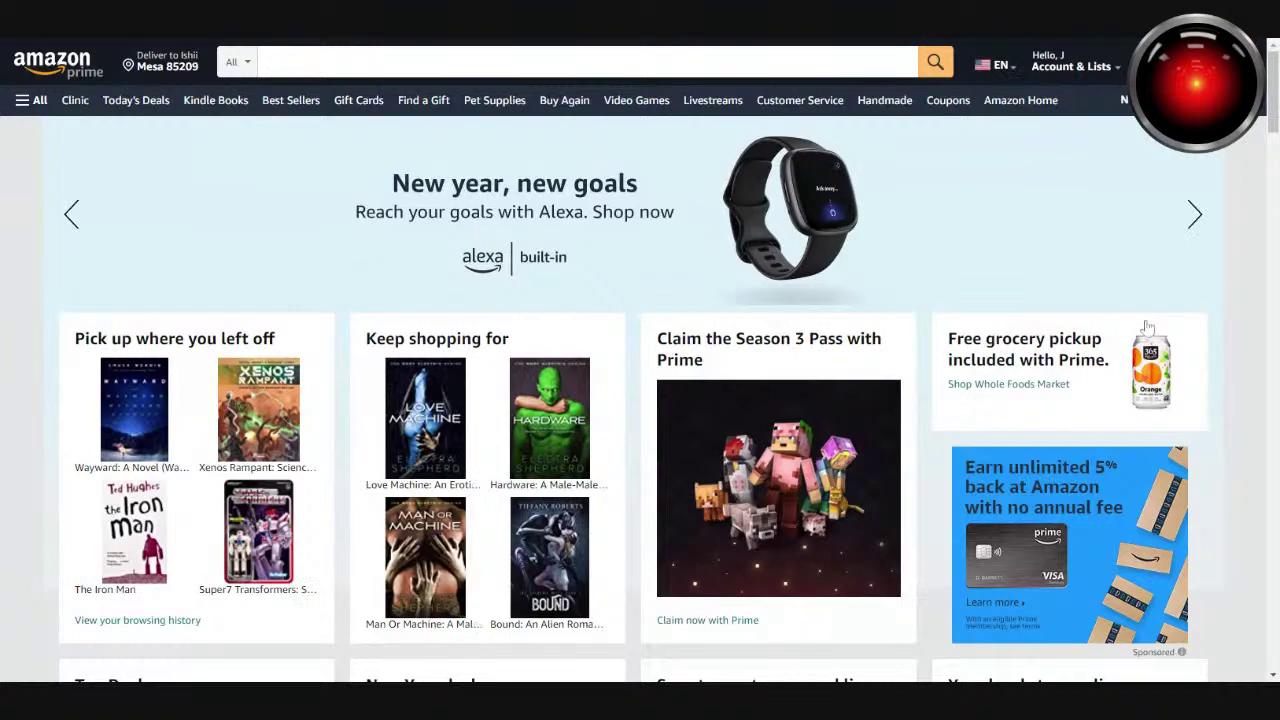
drag(1276, 142, 1274, 220)
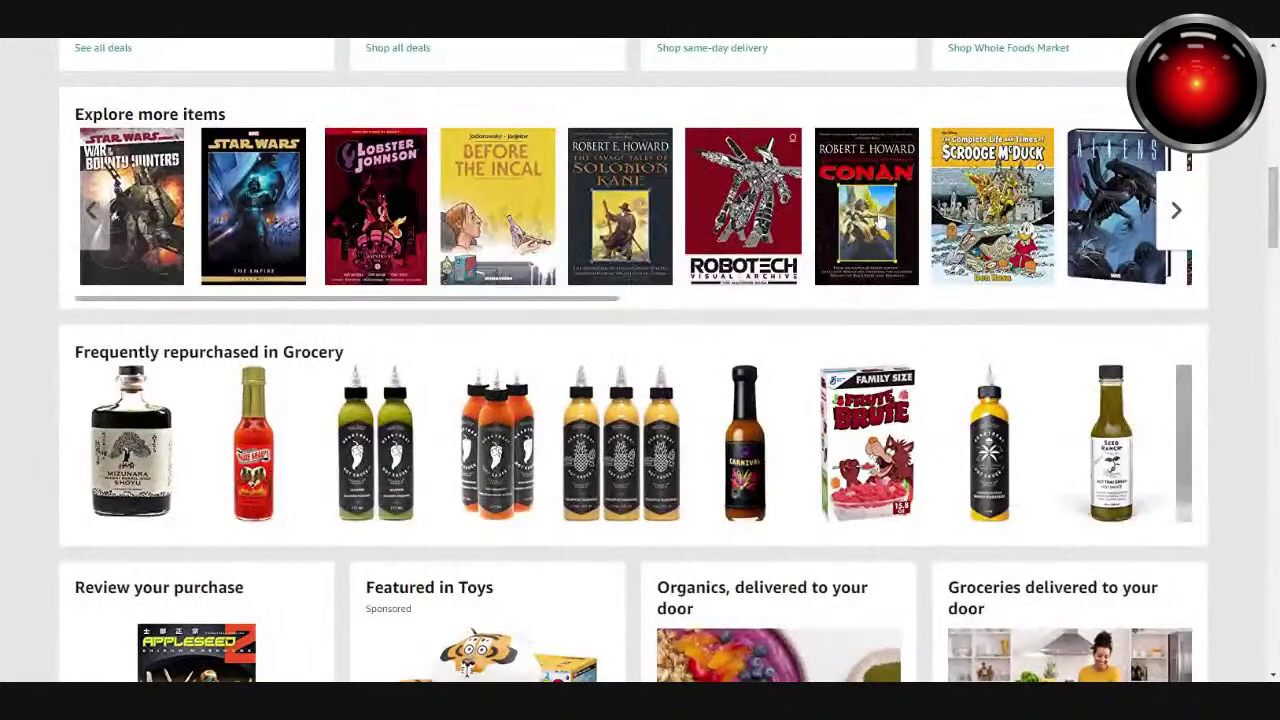
click(880, 220)
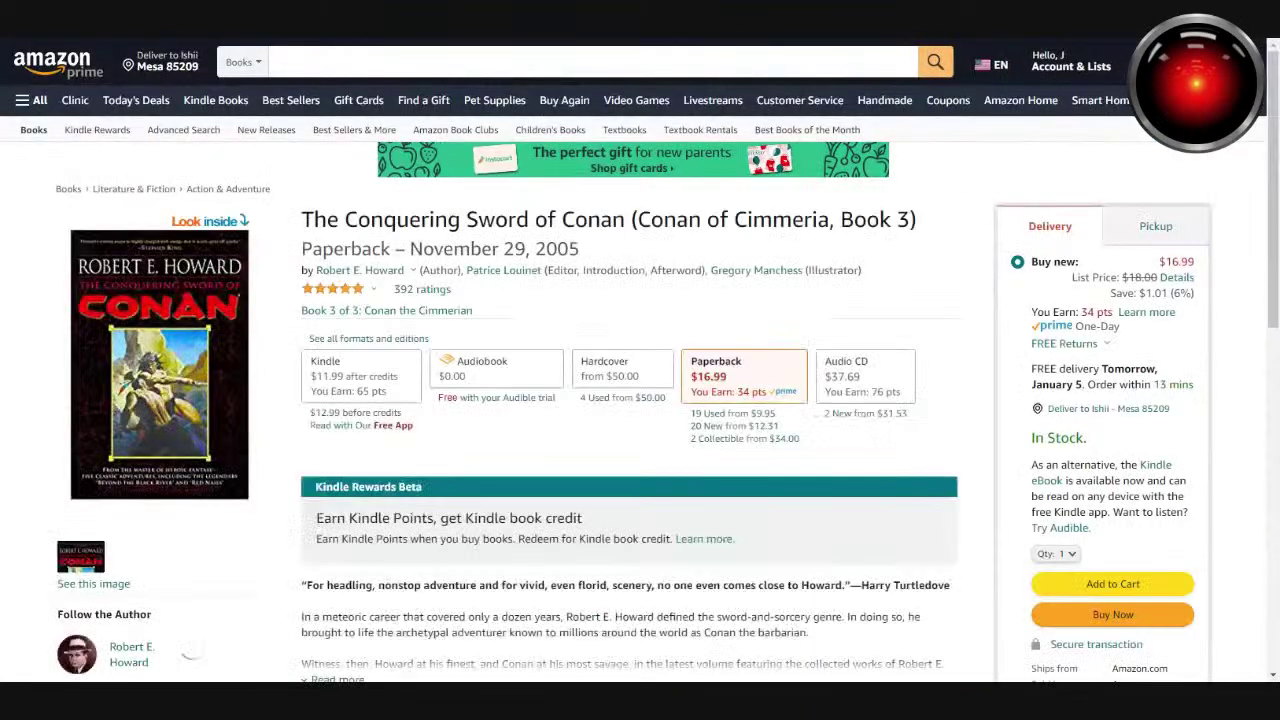
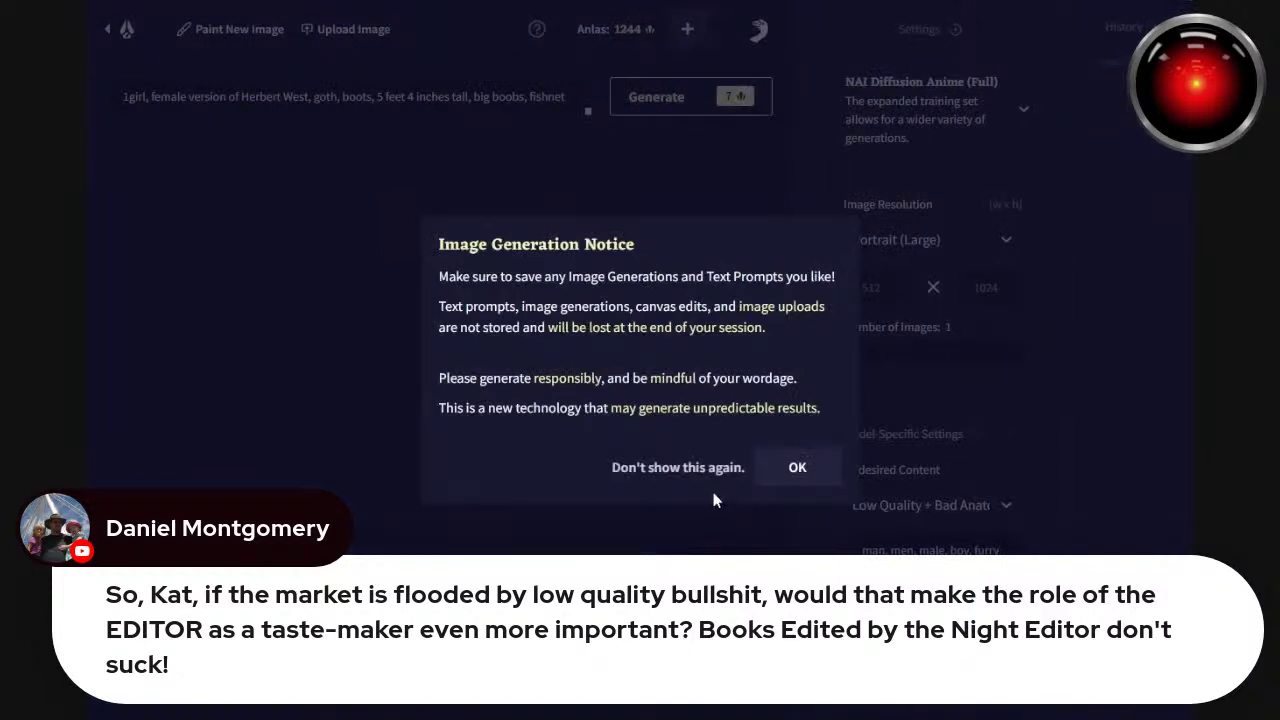
Dismiss the image generation notice, clear the existing prompt, and set the image resolution to Portrait (512x768).
click(818, 482)
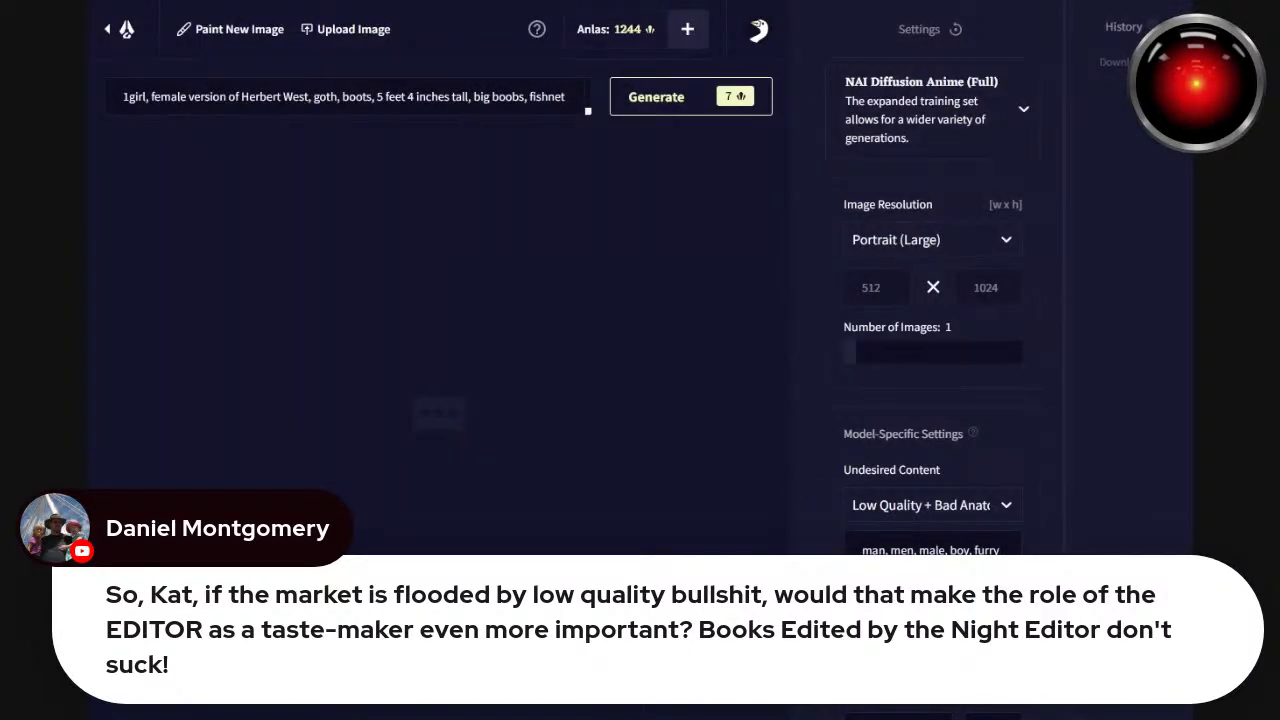
key(ctrl+a)
key(BackSpace)
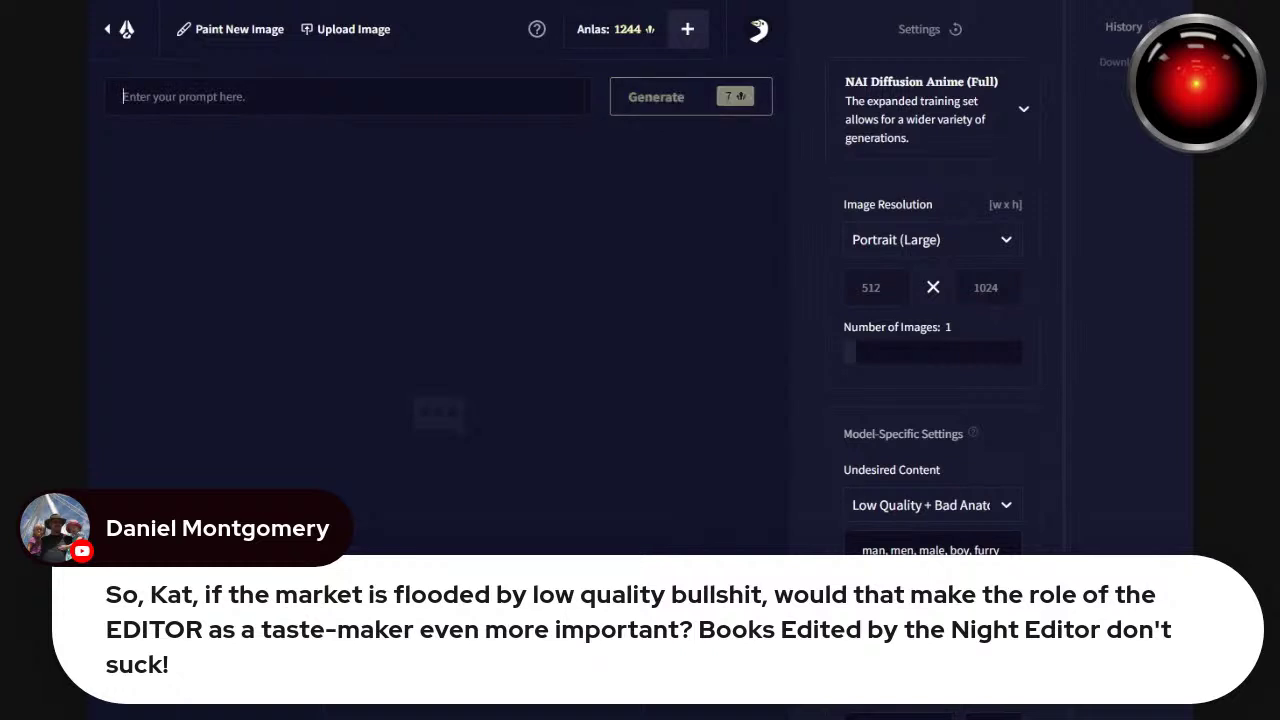
click(903, 241)
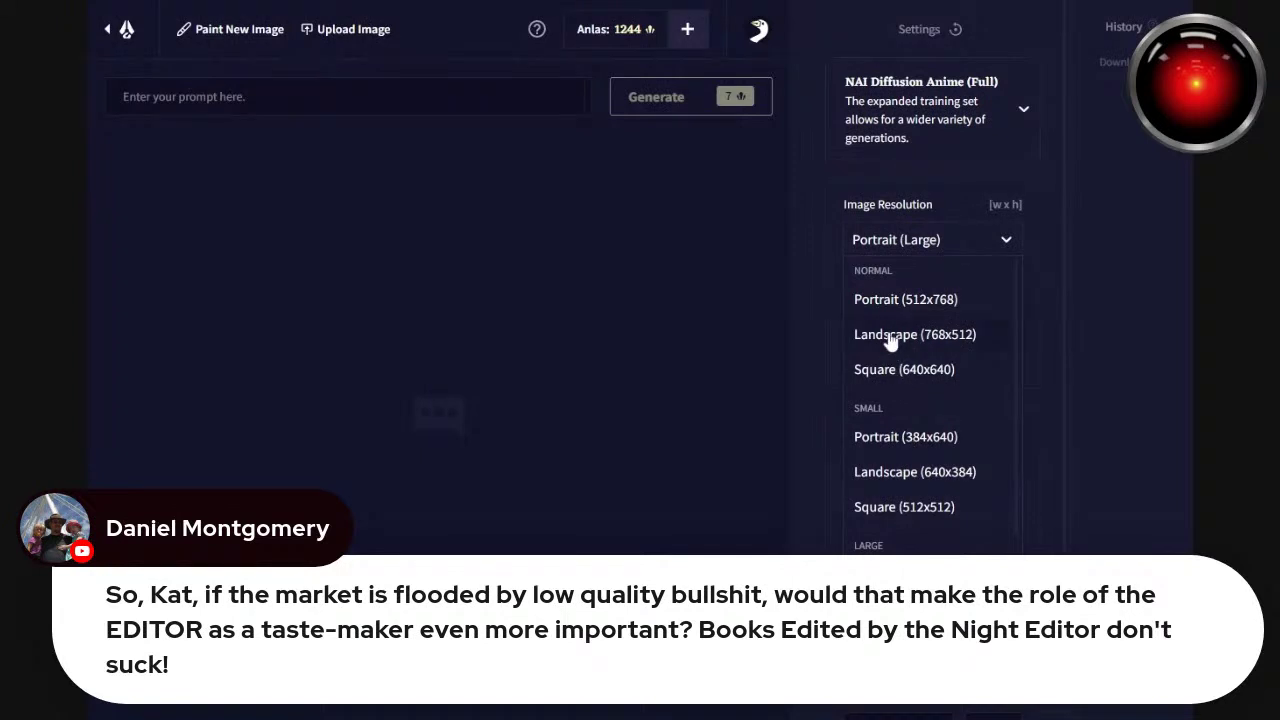
click(882, 302)
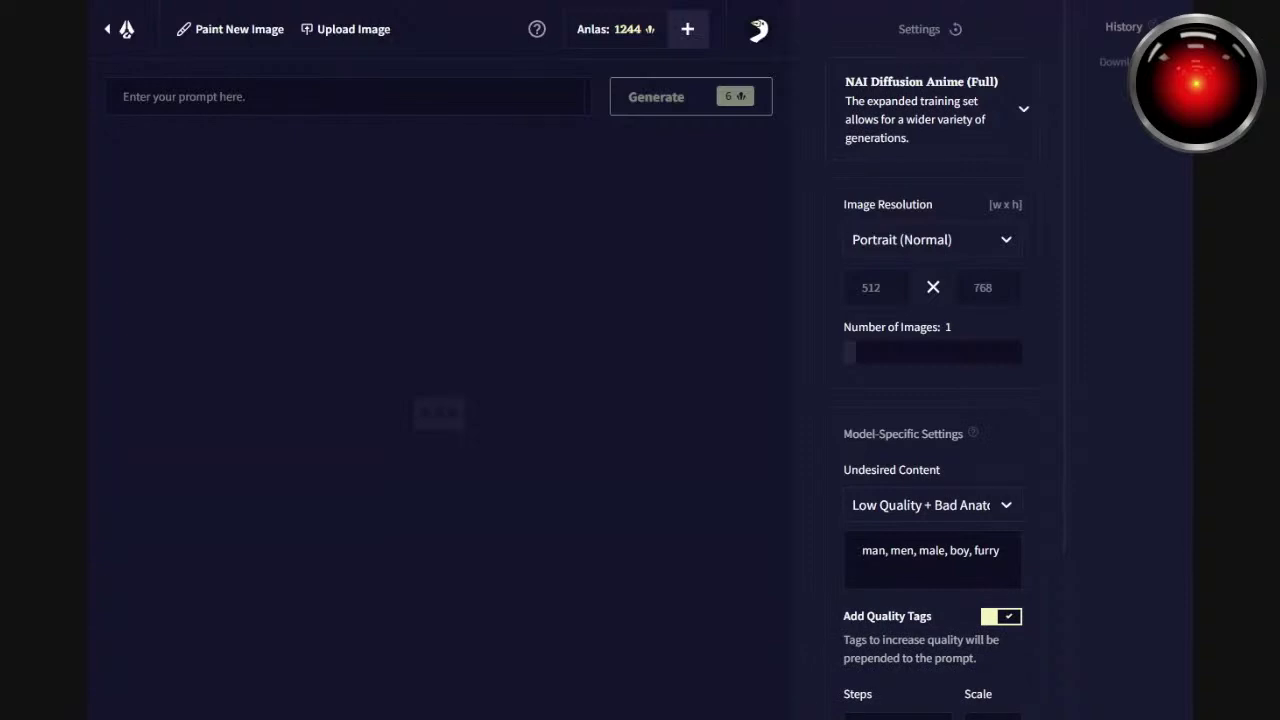
Switch the image model to NAI Diffusion Anime (Curated).
click(270, 97)
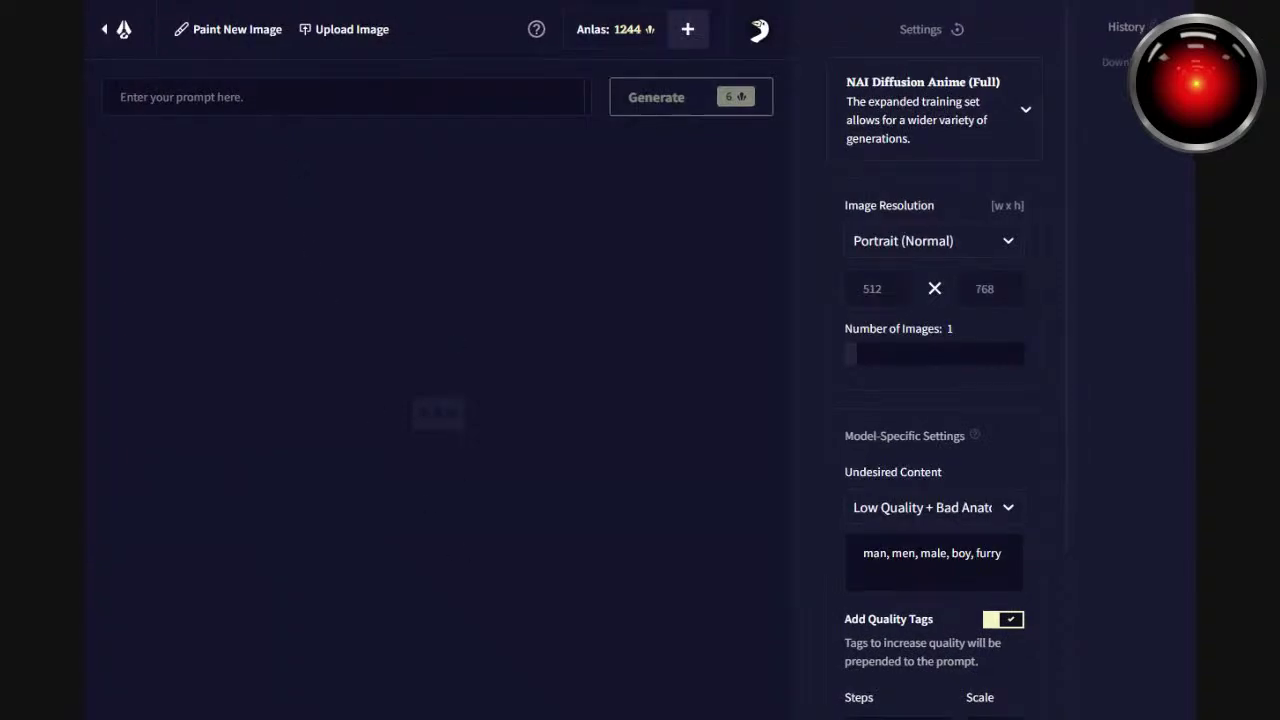
click(914, 106)
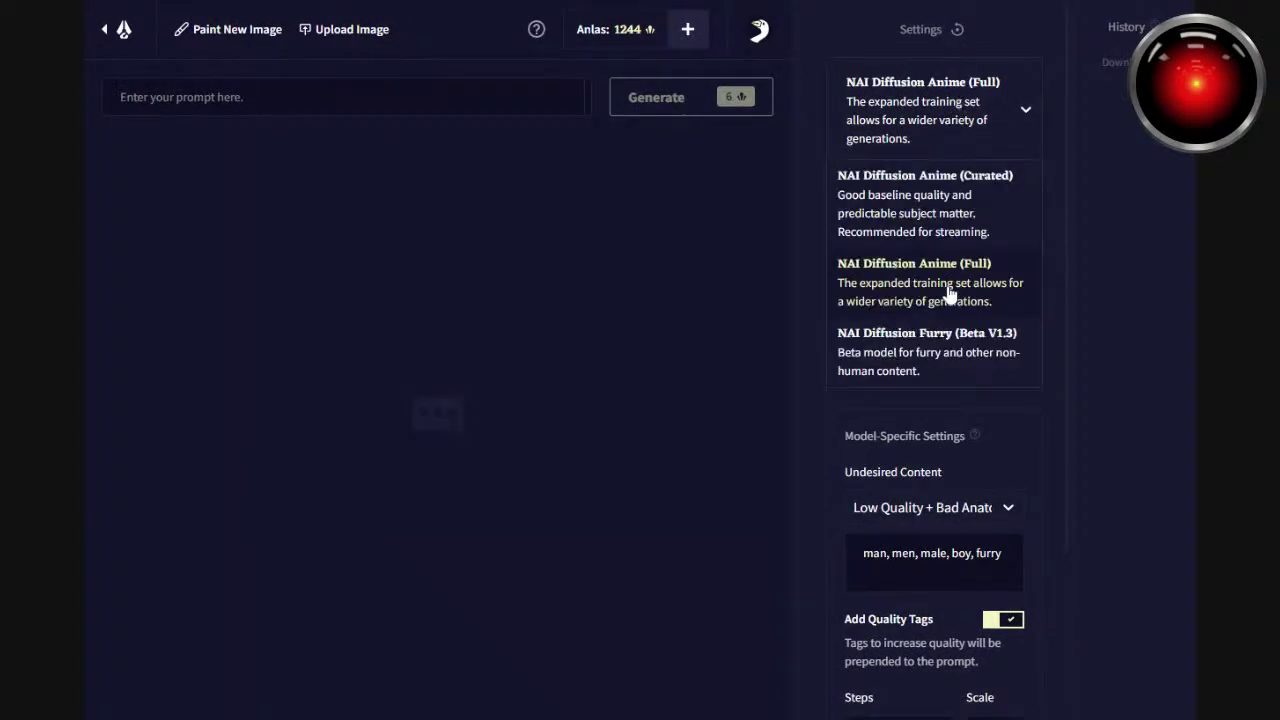
click(930, 213)
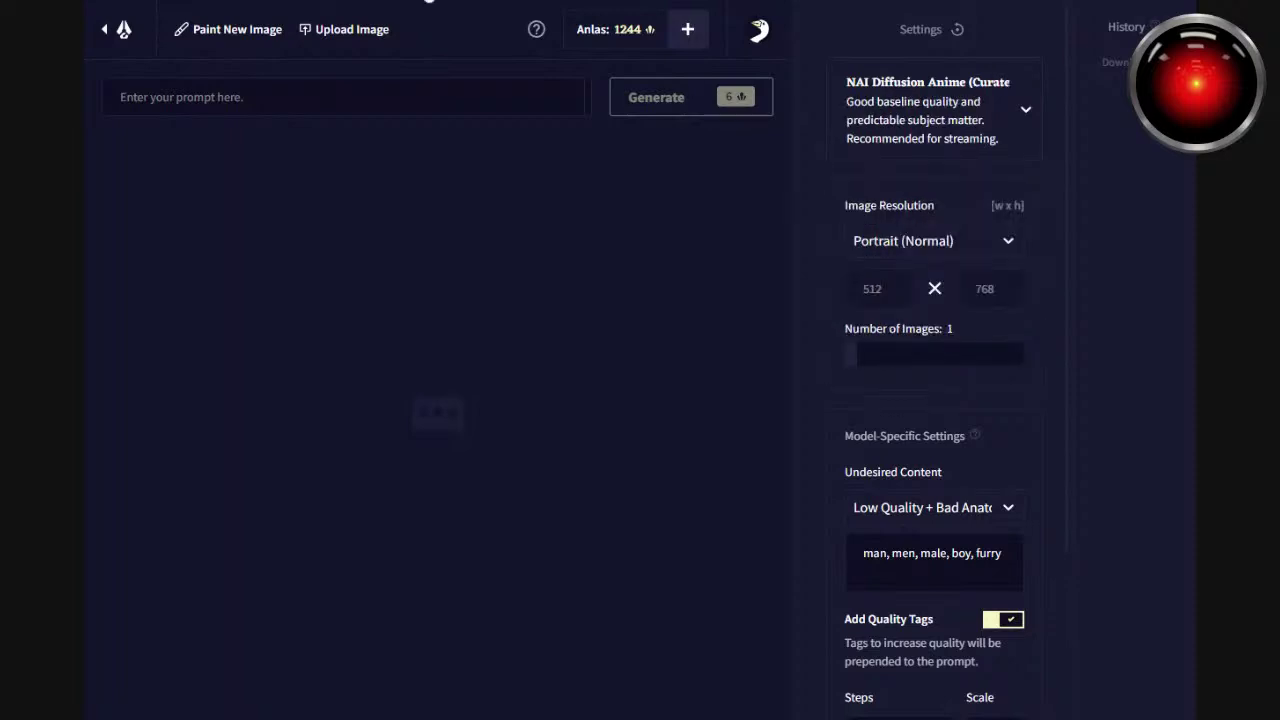
click(280, 95)
text(Tee)
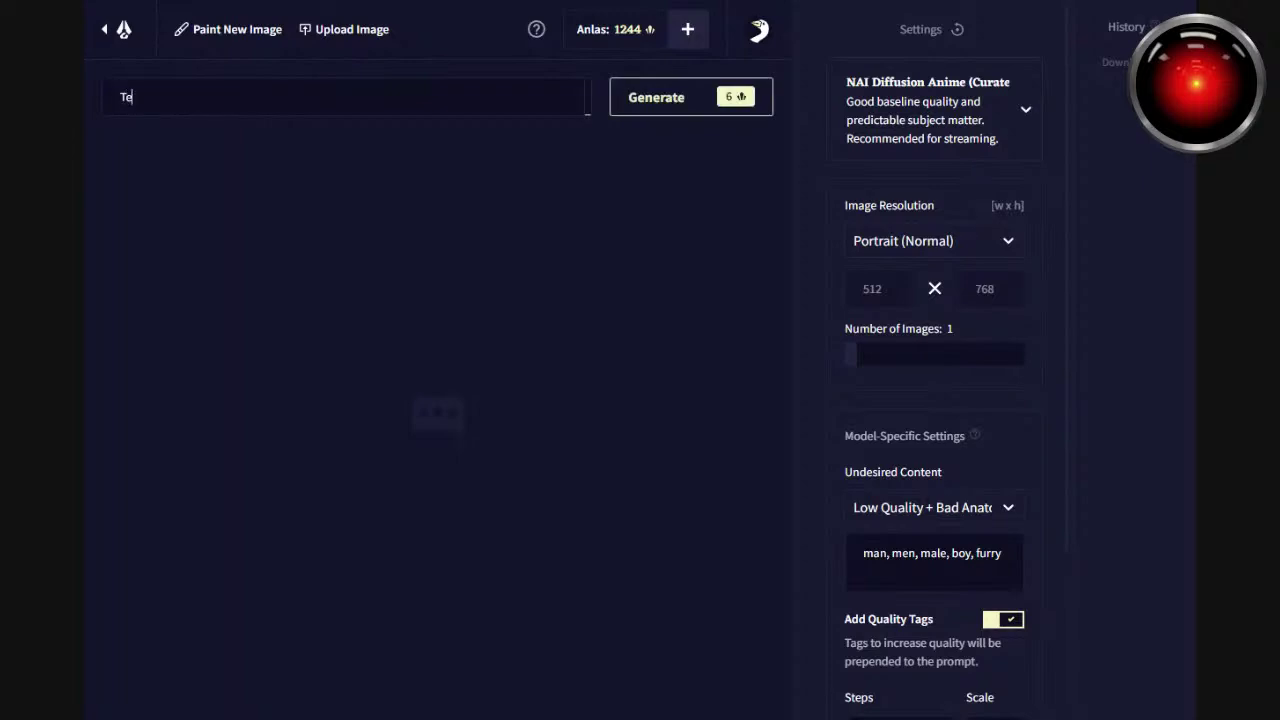
key(BackSpace)
key(BackSpace)
key(BackSpace)
text(sexy tee)
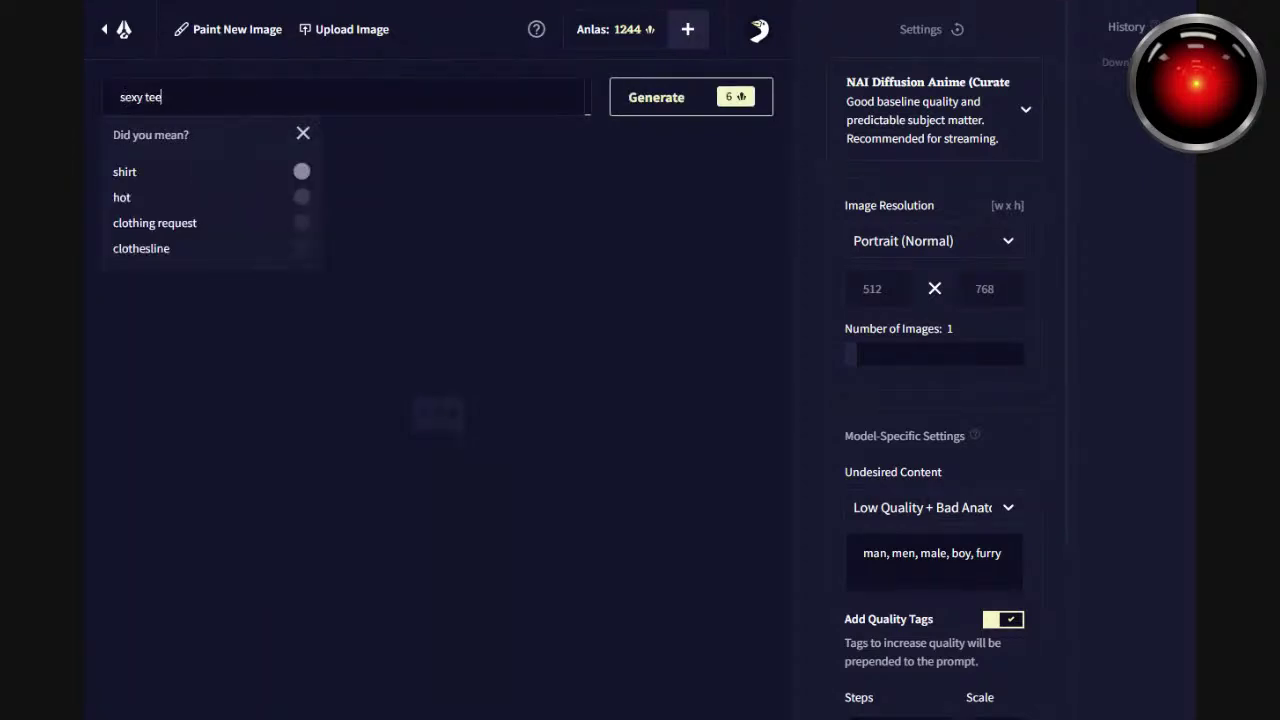
text(nage gi)
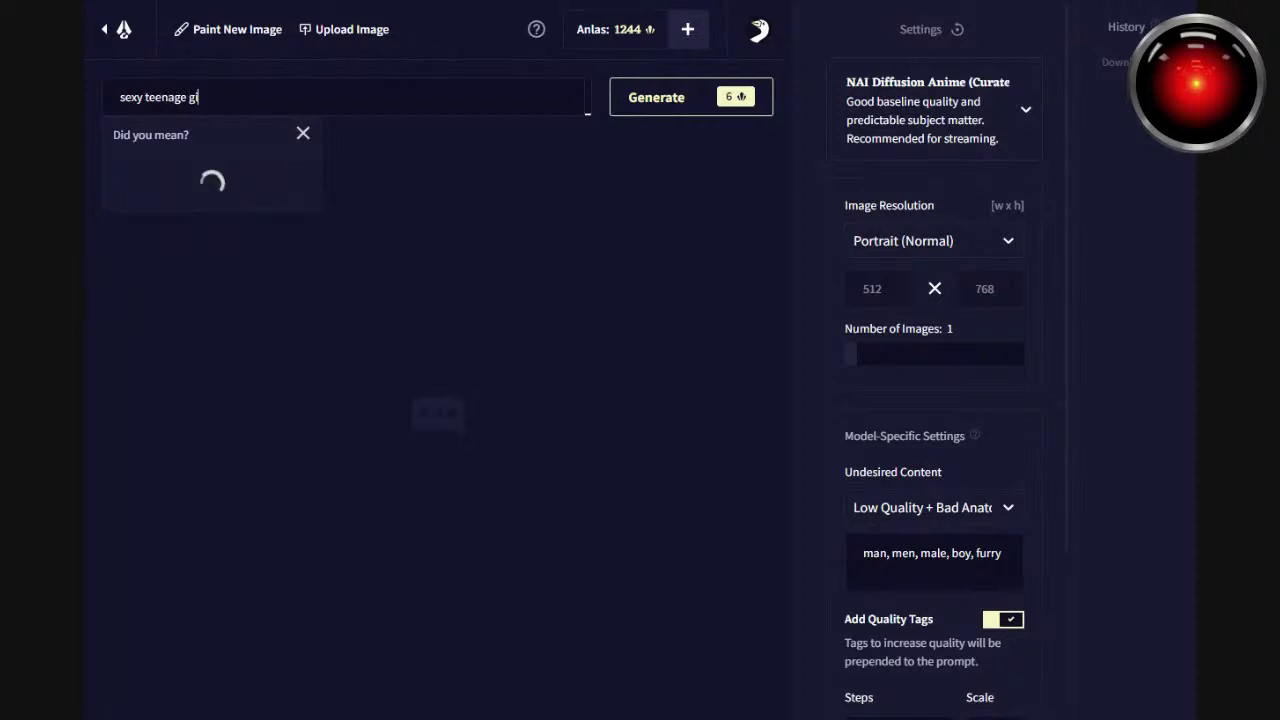
text(rl)
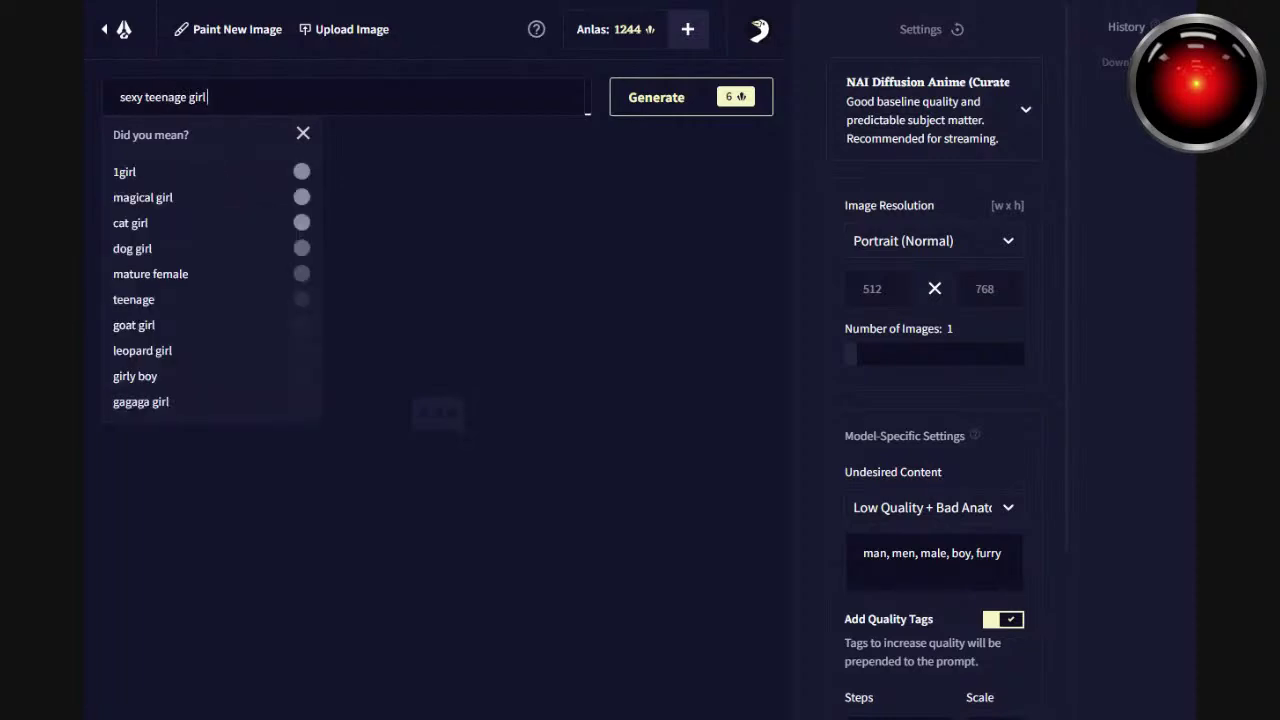
text( inloved with)
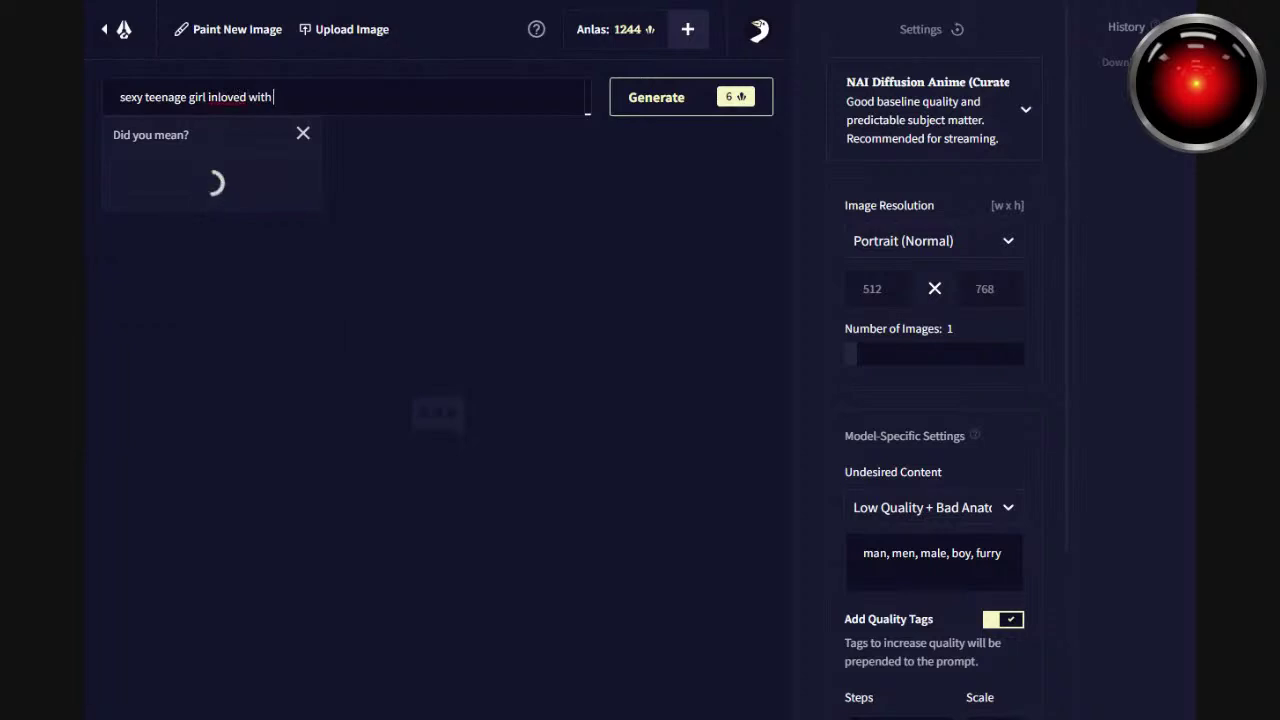
text( robot hunk)
click(121, 97)
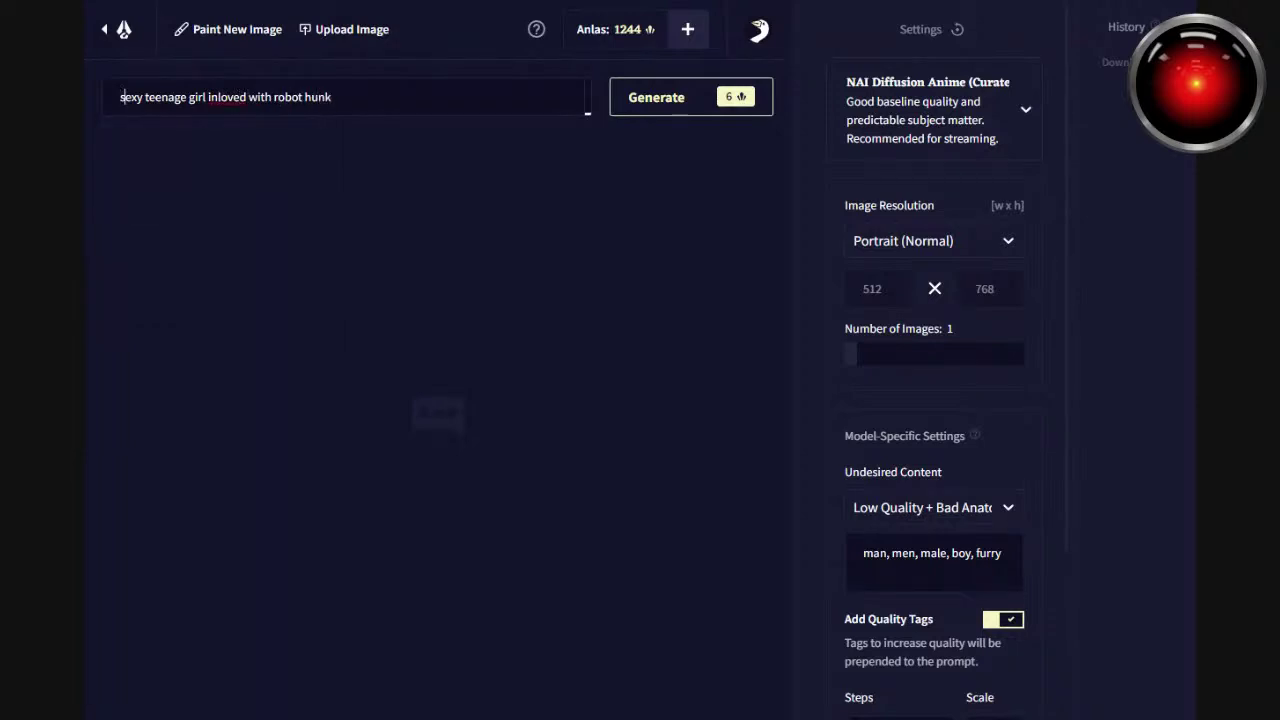
key(ctrl+Right)
key(ctrl+Right)
key(ctrl+Right)
key(Right)
key(Right)
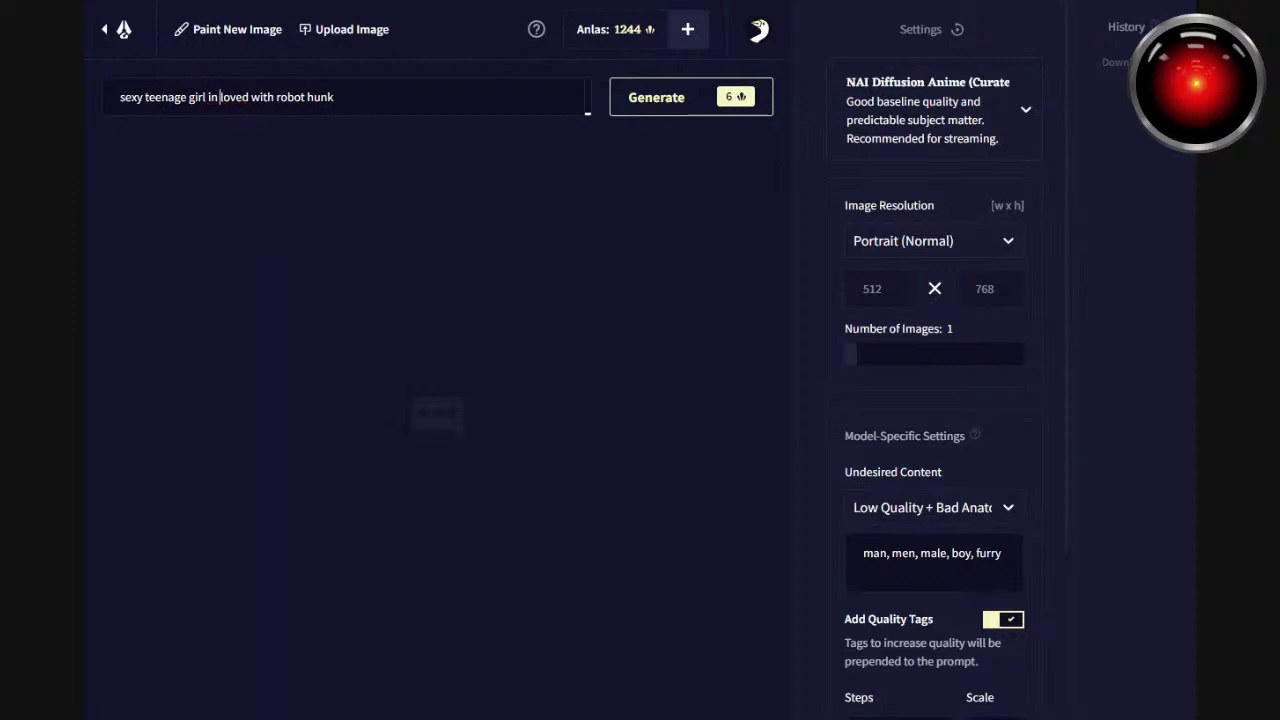
key(Right)
key(Right)
key(Right)
key(Right)
key(Delete)
click(626, 92)
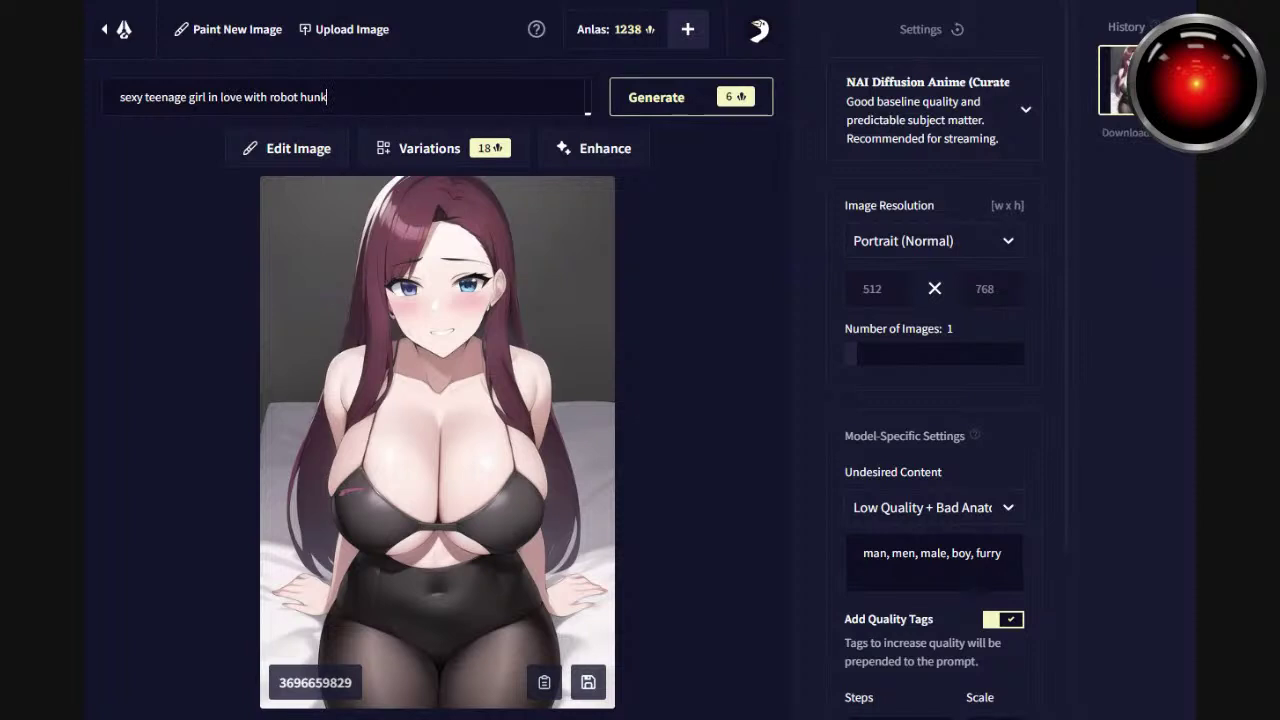
text(, robot lover)
key(Return)
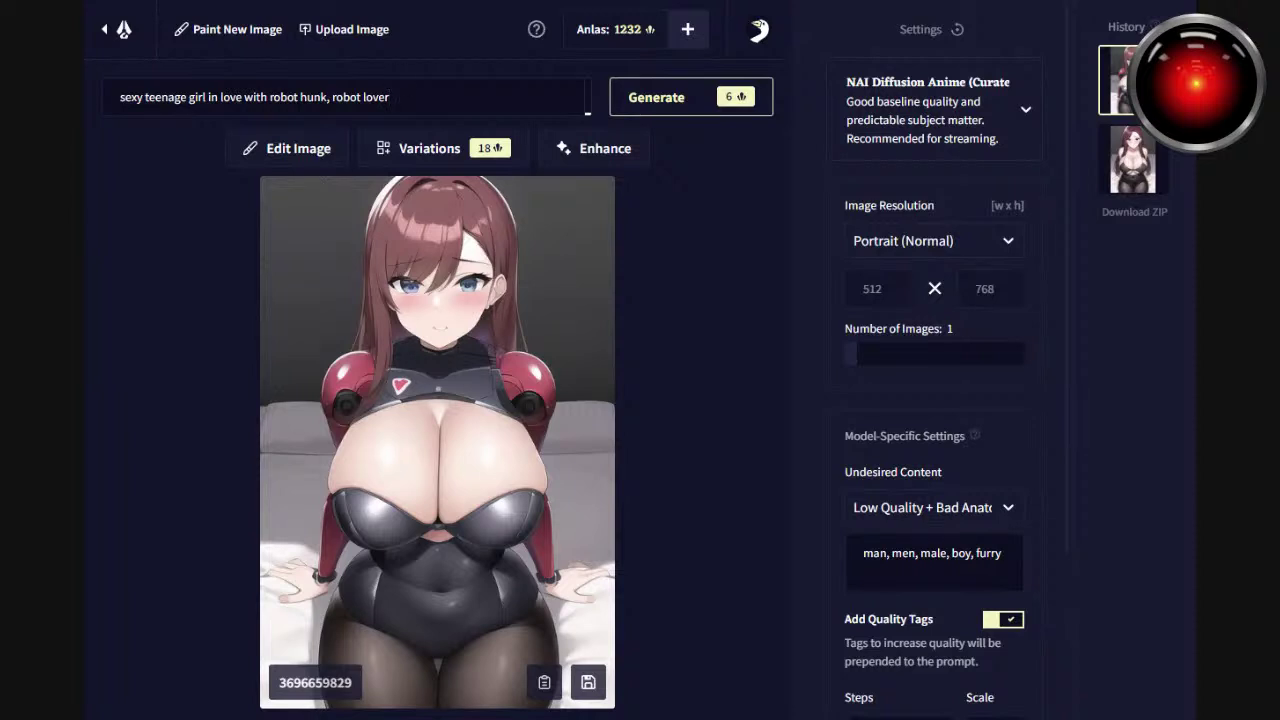
key(shift+Left)
key(shift+Left)
key(shift+Left)
key(shift+Left)
key(shift+Left)
key(shift+Left)
key(shift+Left)
key(shift+Left)
key(shift+Left)
key(shift+Left)
key(shift+Left)
key(shift+Left)
key(shift+Left)
key(shift+Left)
key(shift+Left)
key(shift+Left)
key(shift+Left)
key(shift+Left)
key(shift+Left)
key(shift+Left)
key(shift+Left)
key(shift+Left)
key(shift+Left)
key(shift+Left)
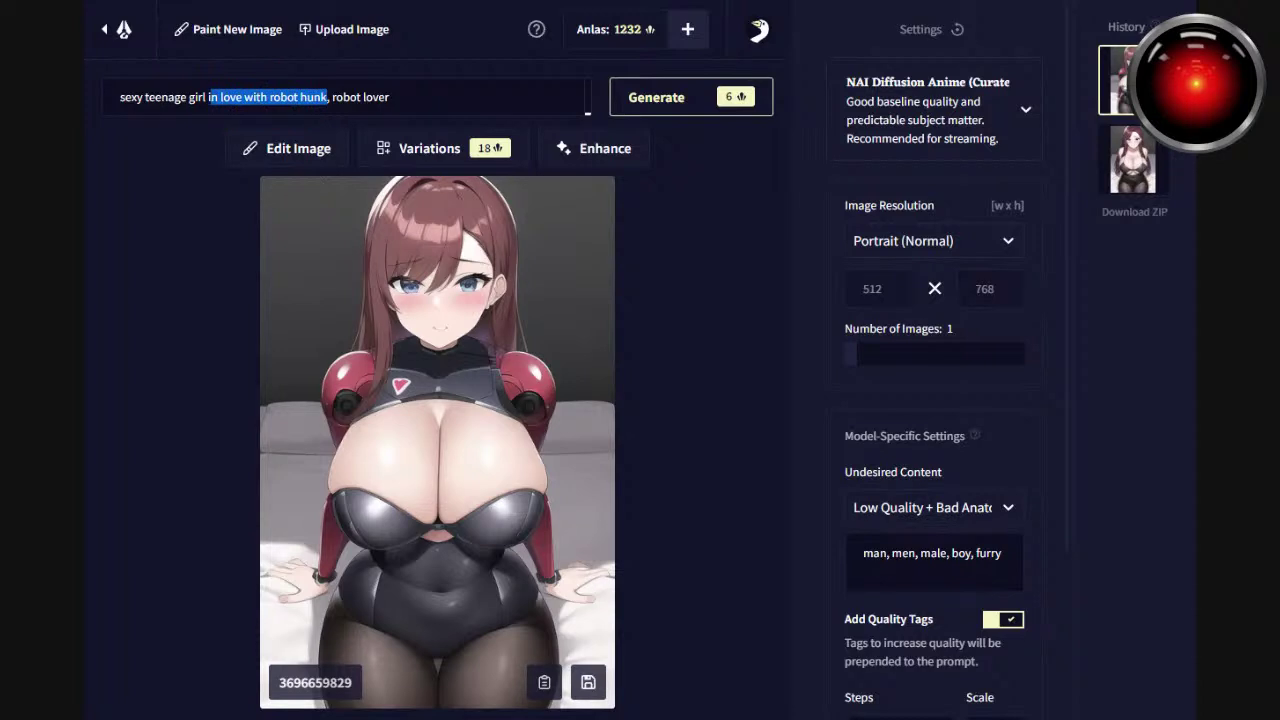
key(BackSpace)
text(, )
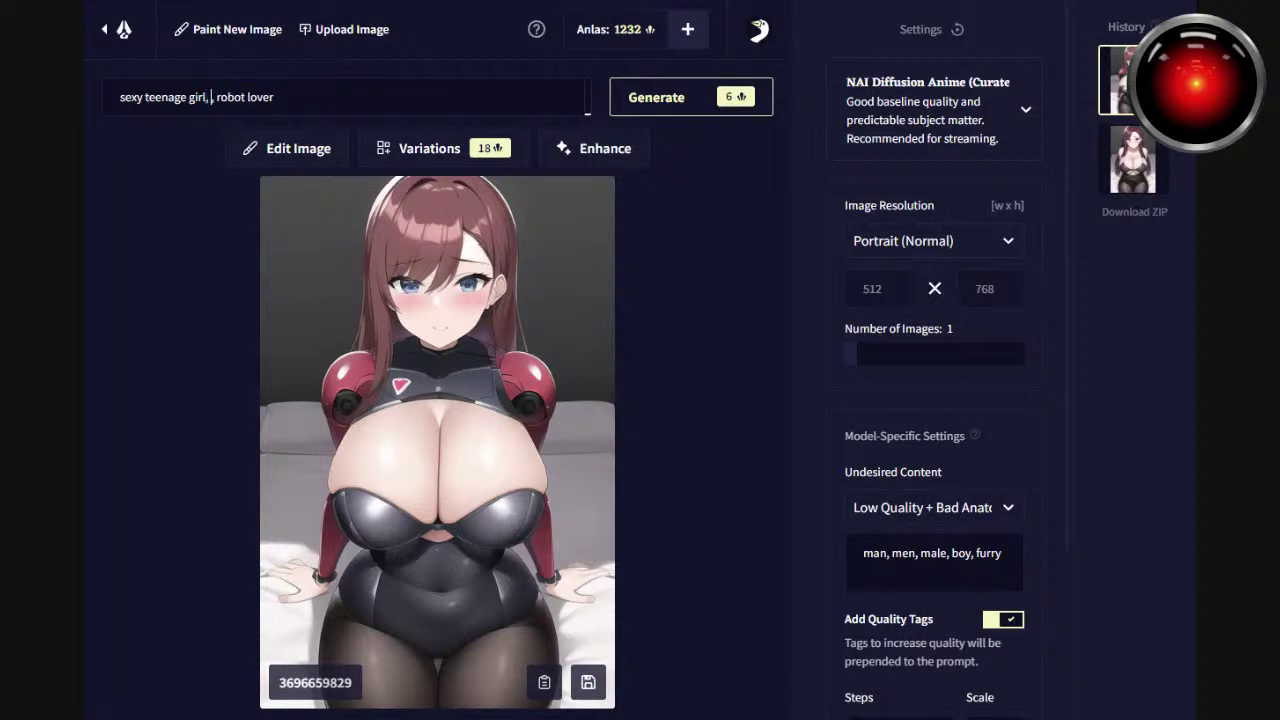
text(with male)
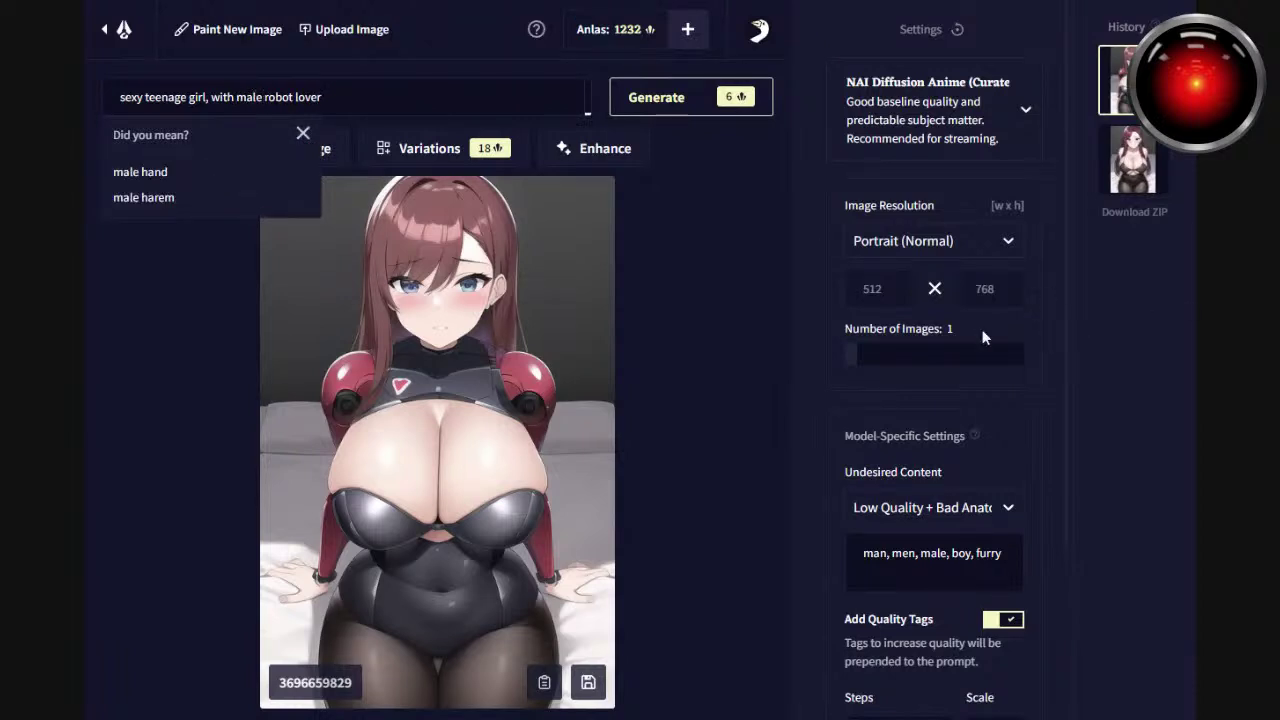
click(816, 346)
click(677, 103)
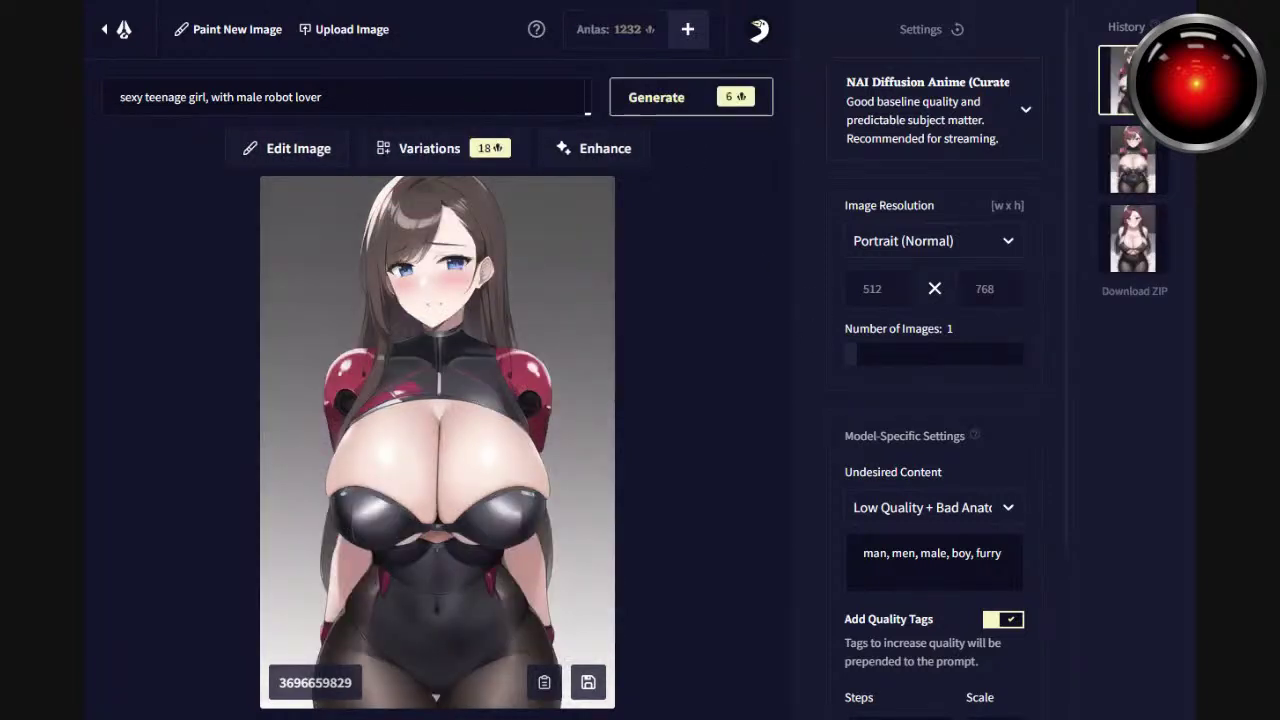
click(940, 158)
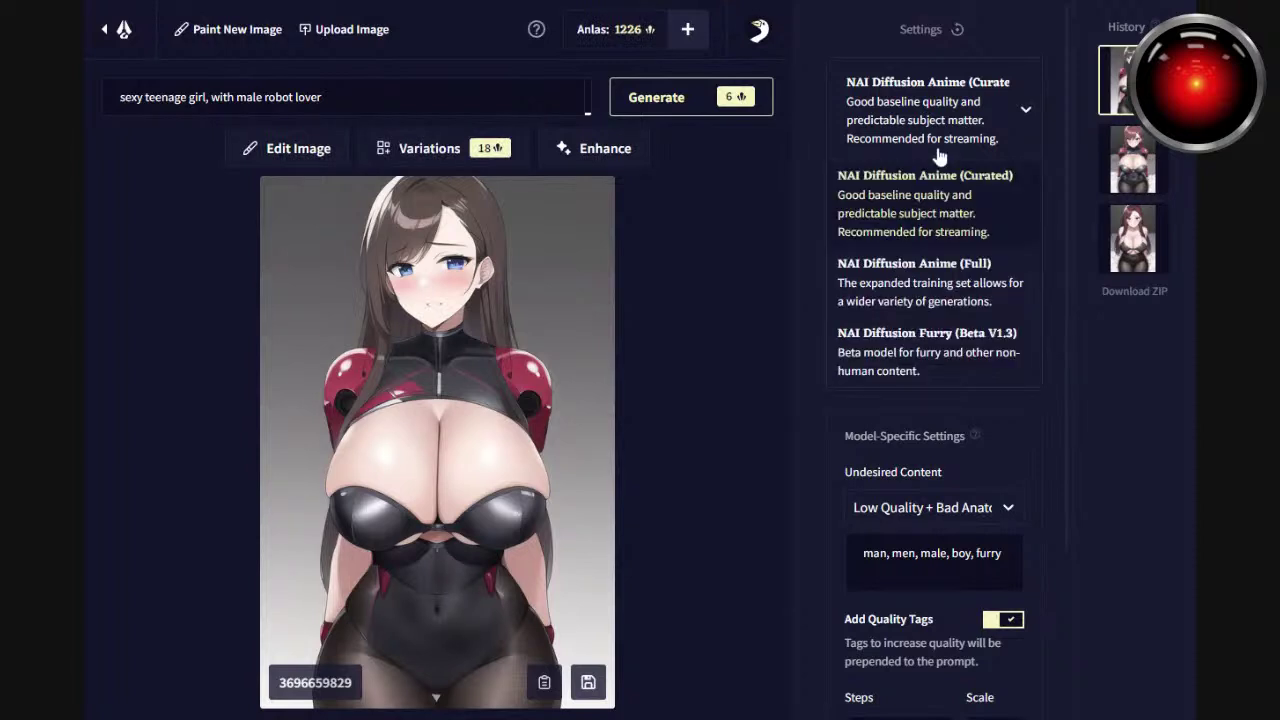
click(920, 118)
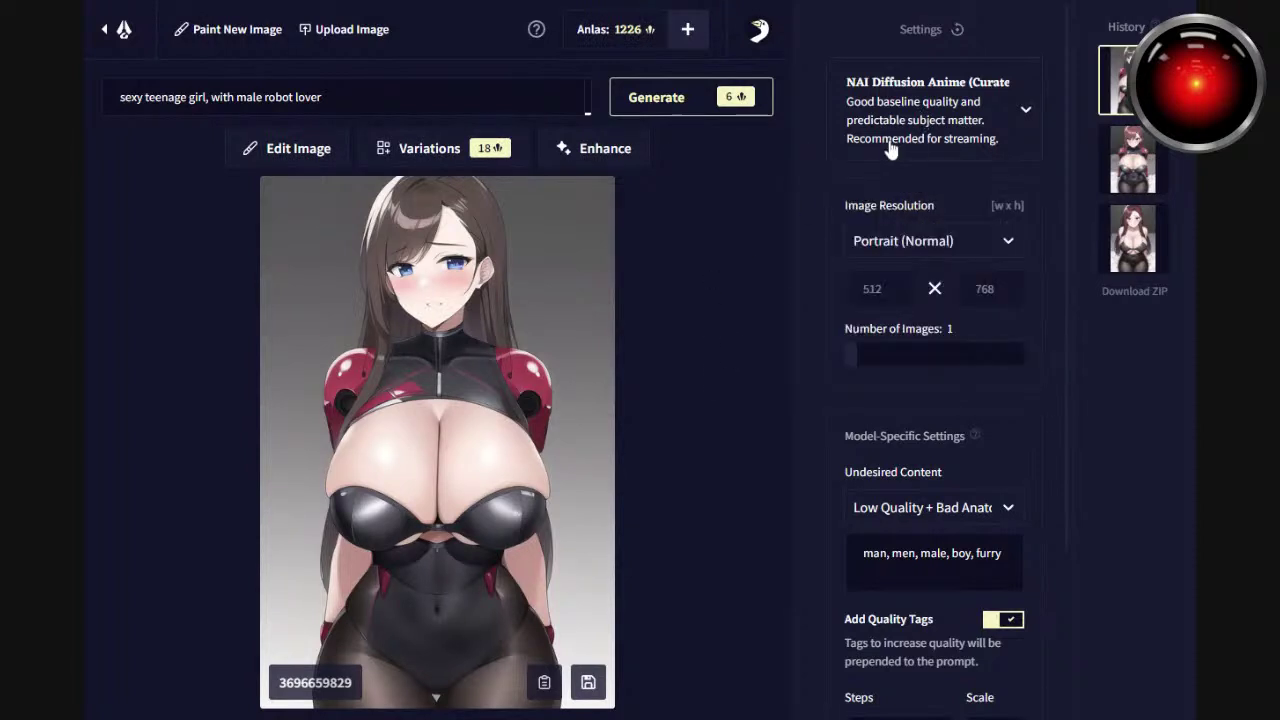
click(677, 107)
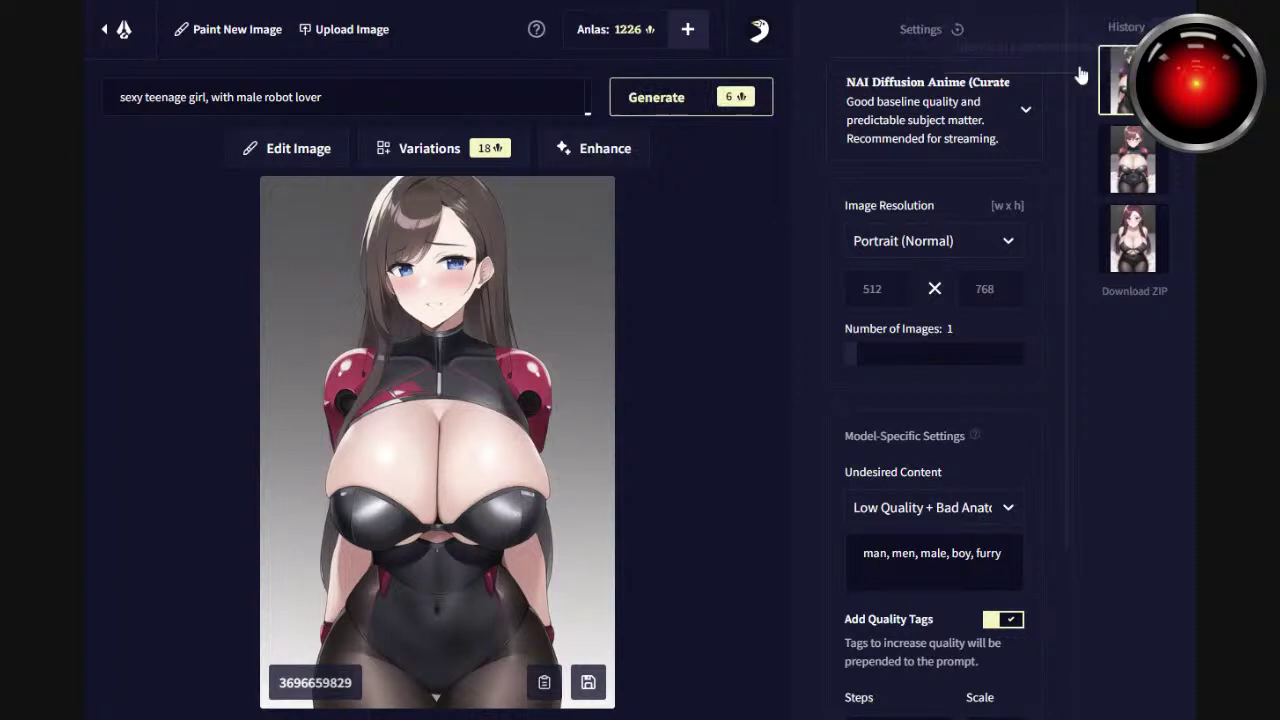
double_click(222, 97)
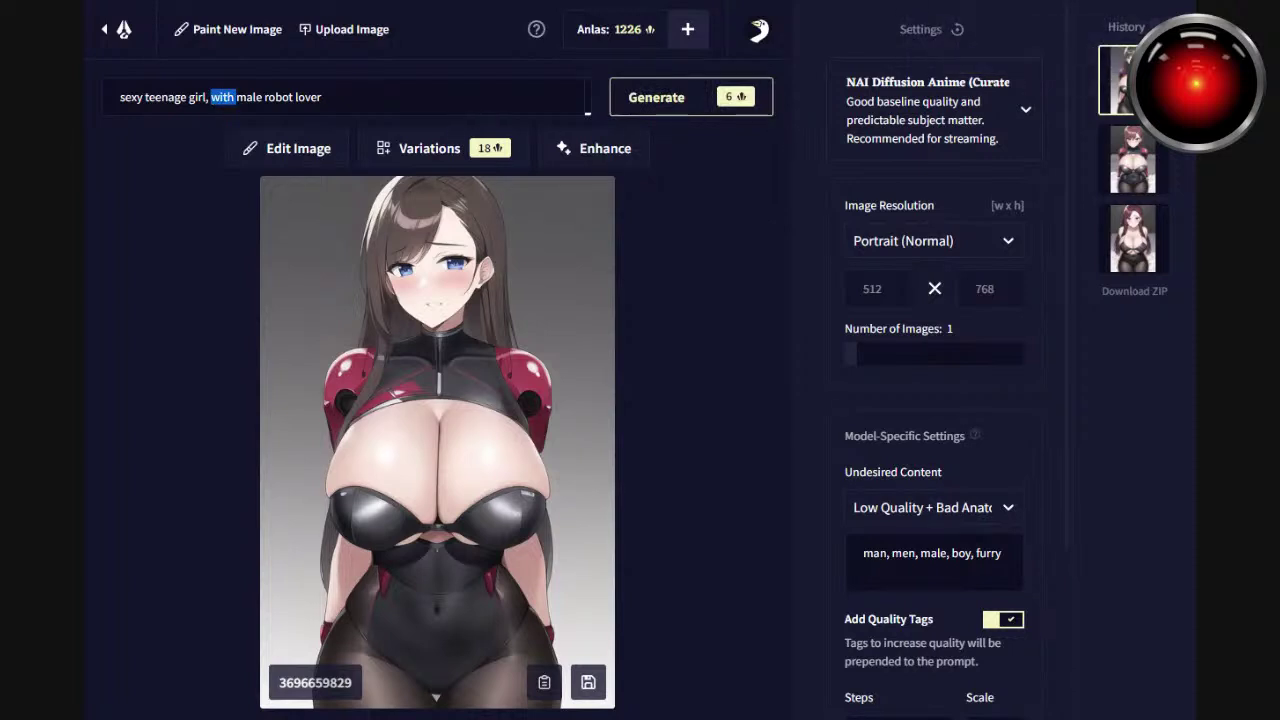
key(BackSpace)
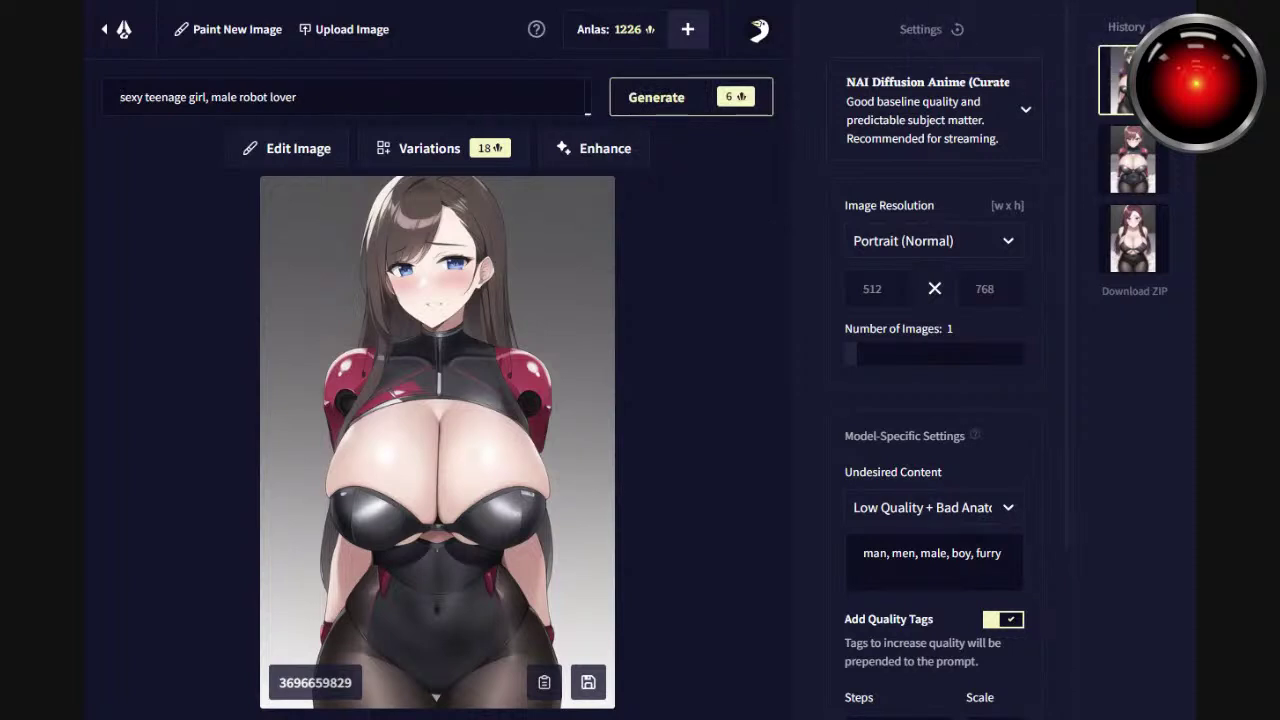
click(120, 97)
text(1girl)
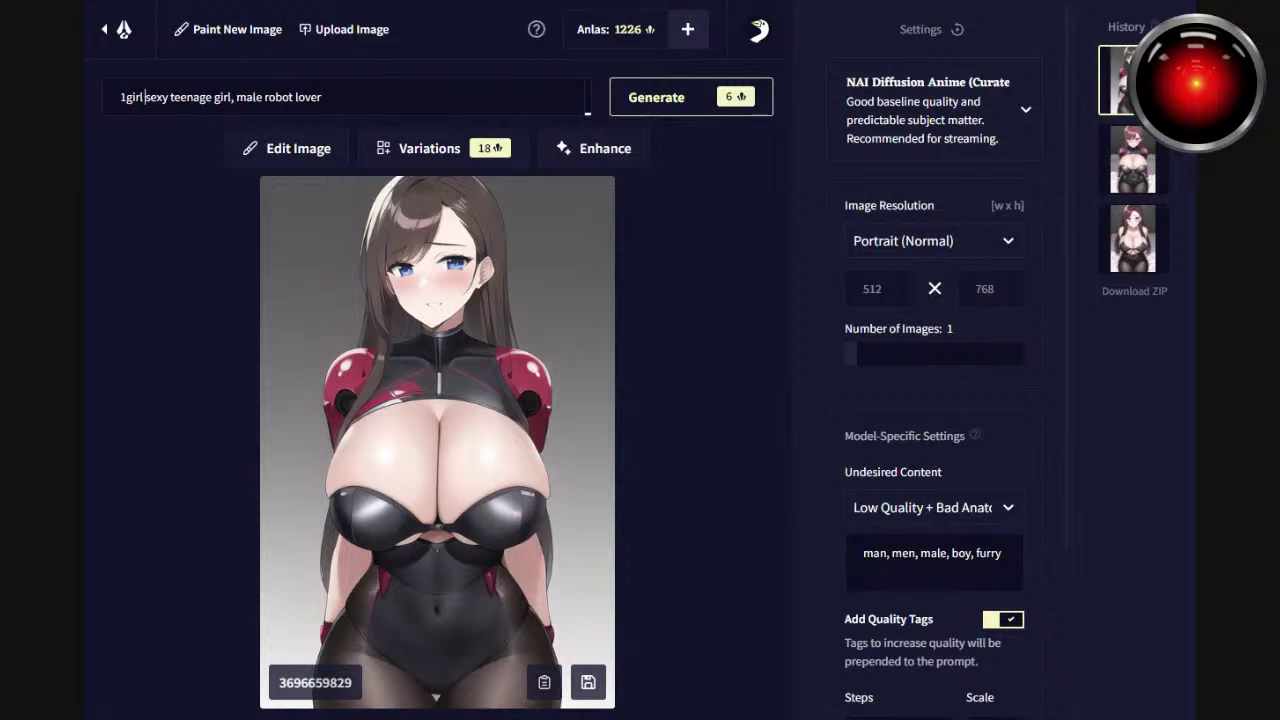
text(,)
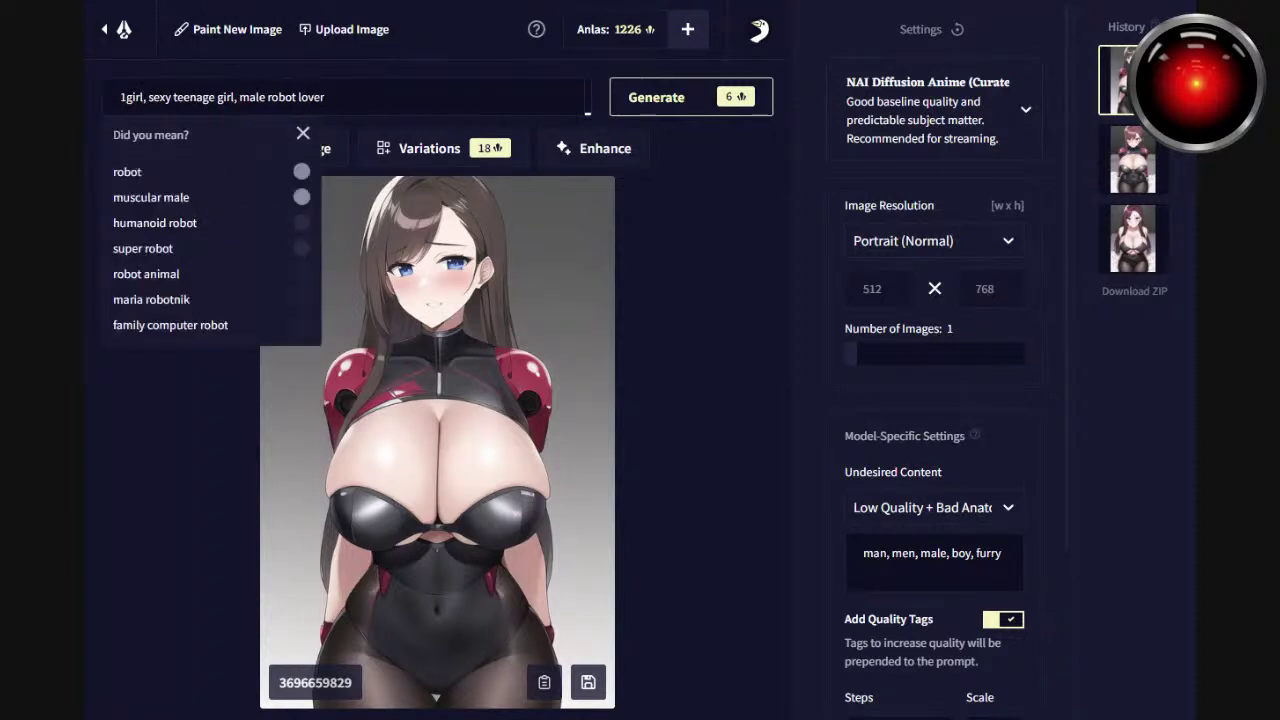
key(End)
text(, 1g)
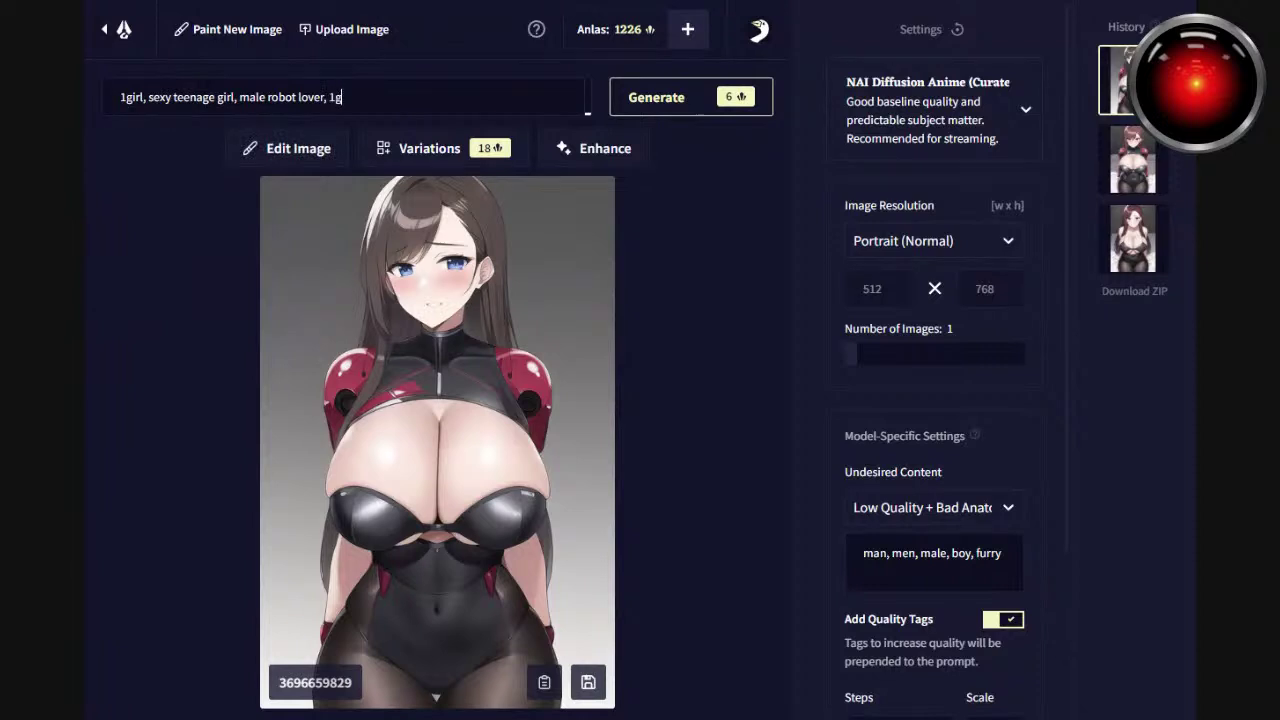
text(uy)
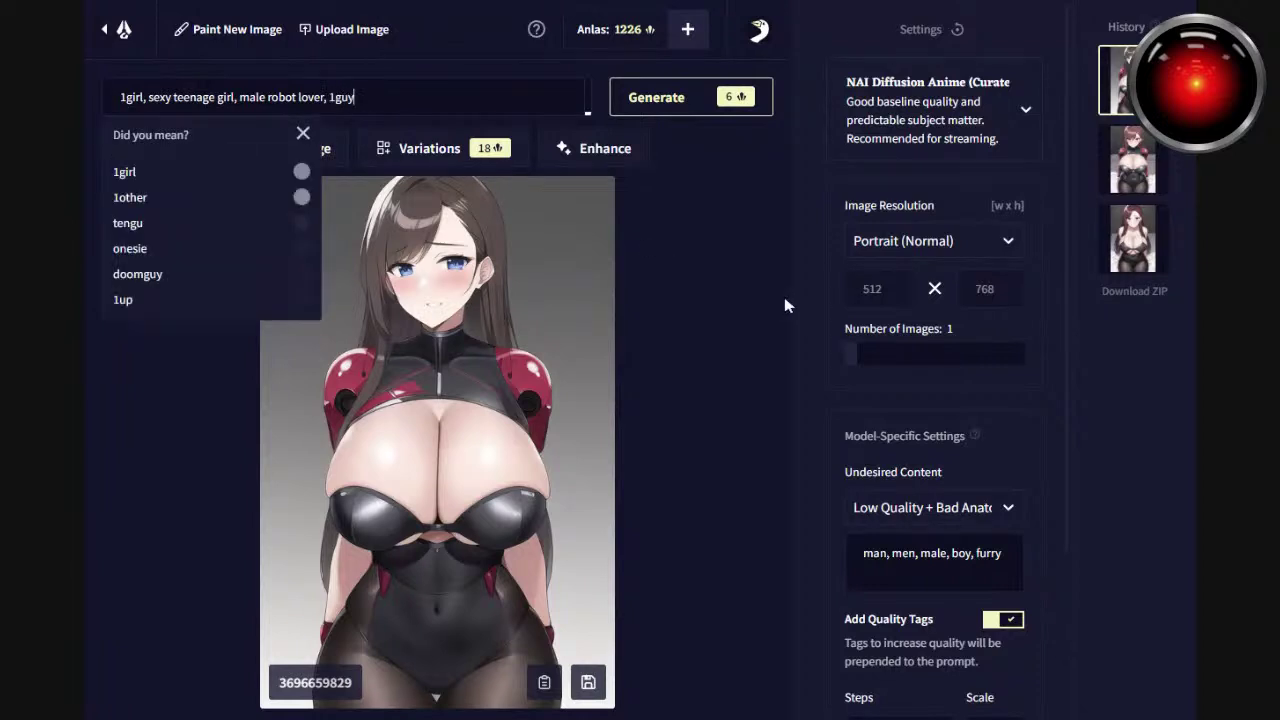
text(,)
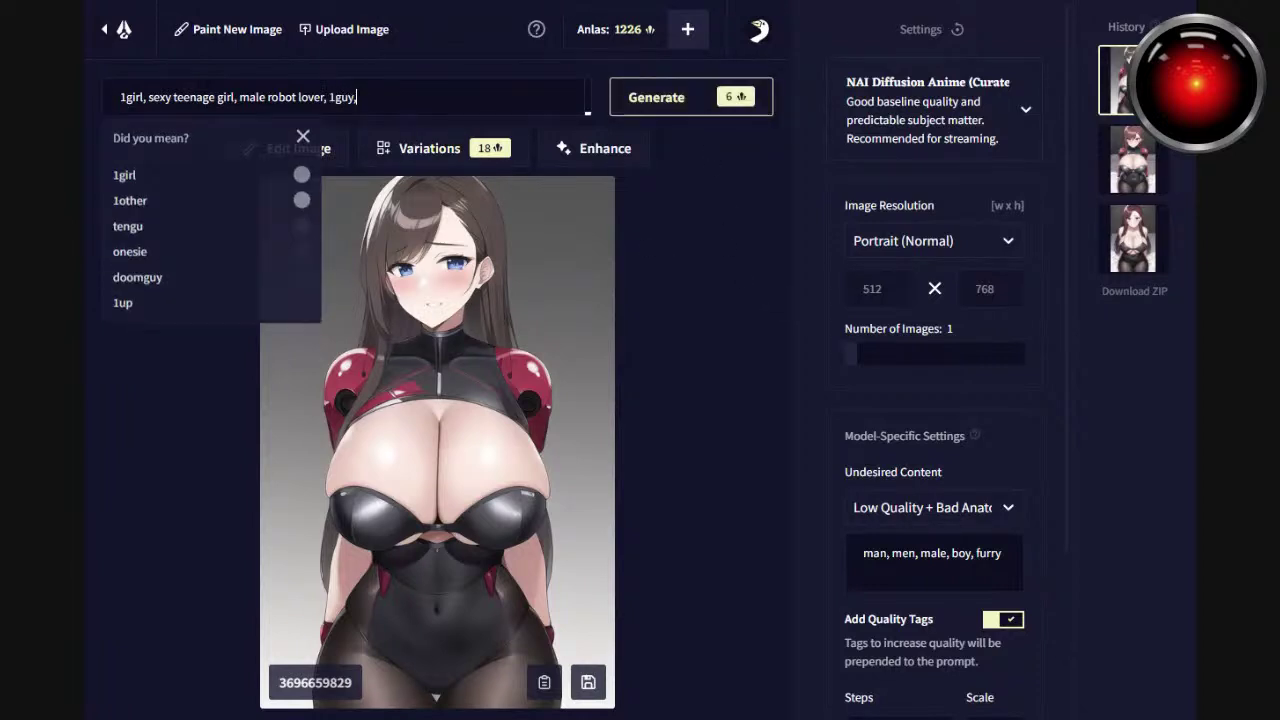
text( kiss)
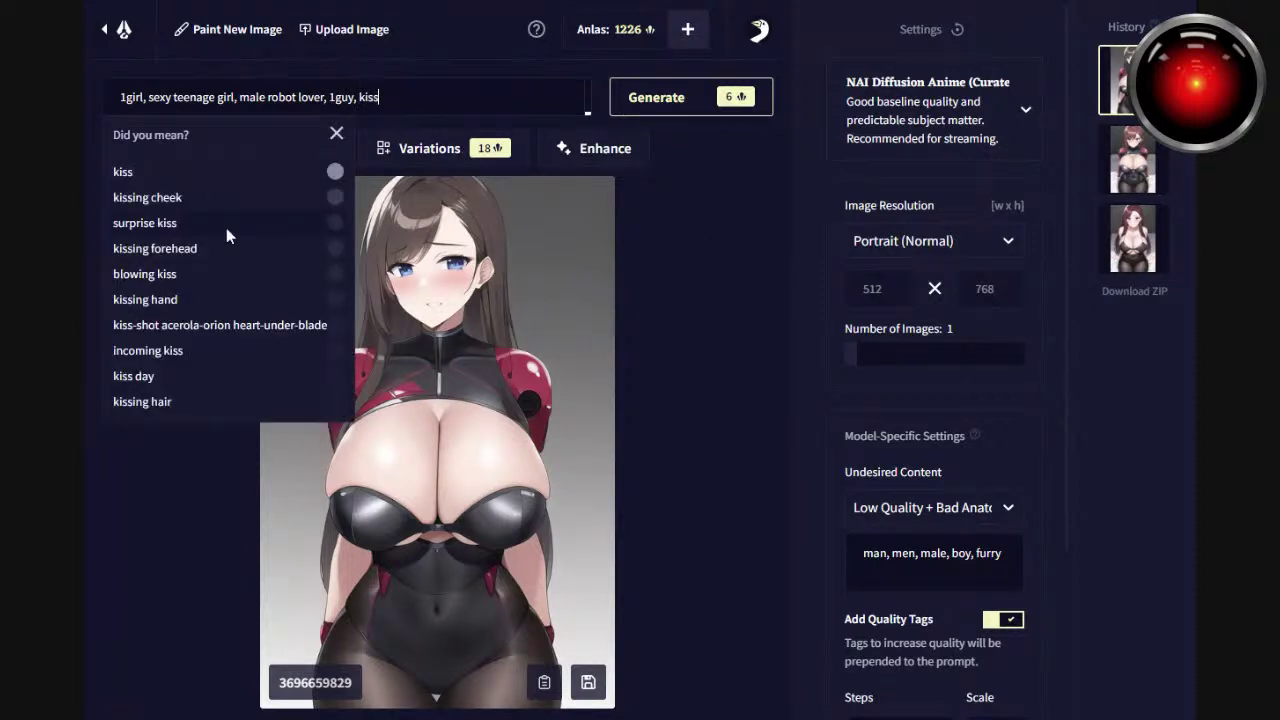
text(,)
click(729, 92)
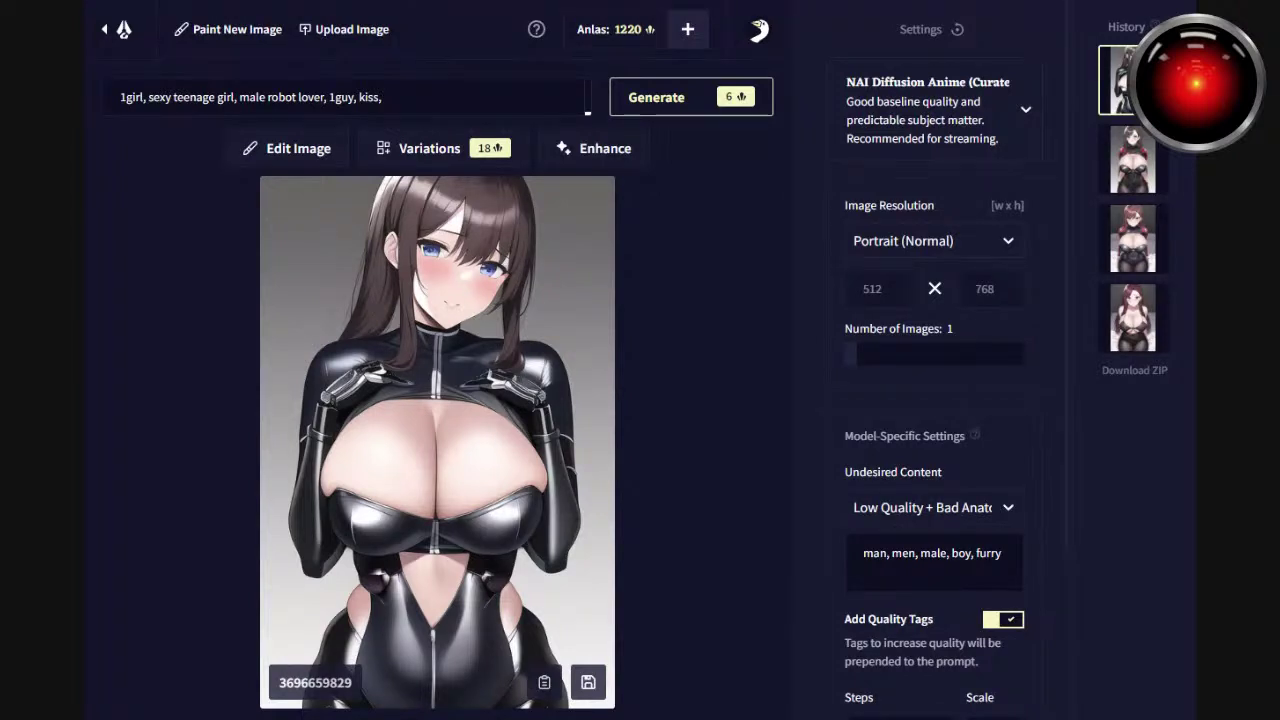
click(958, 160)
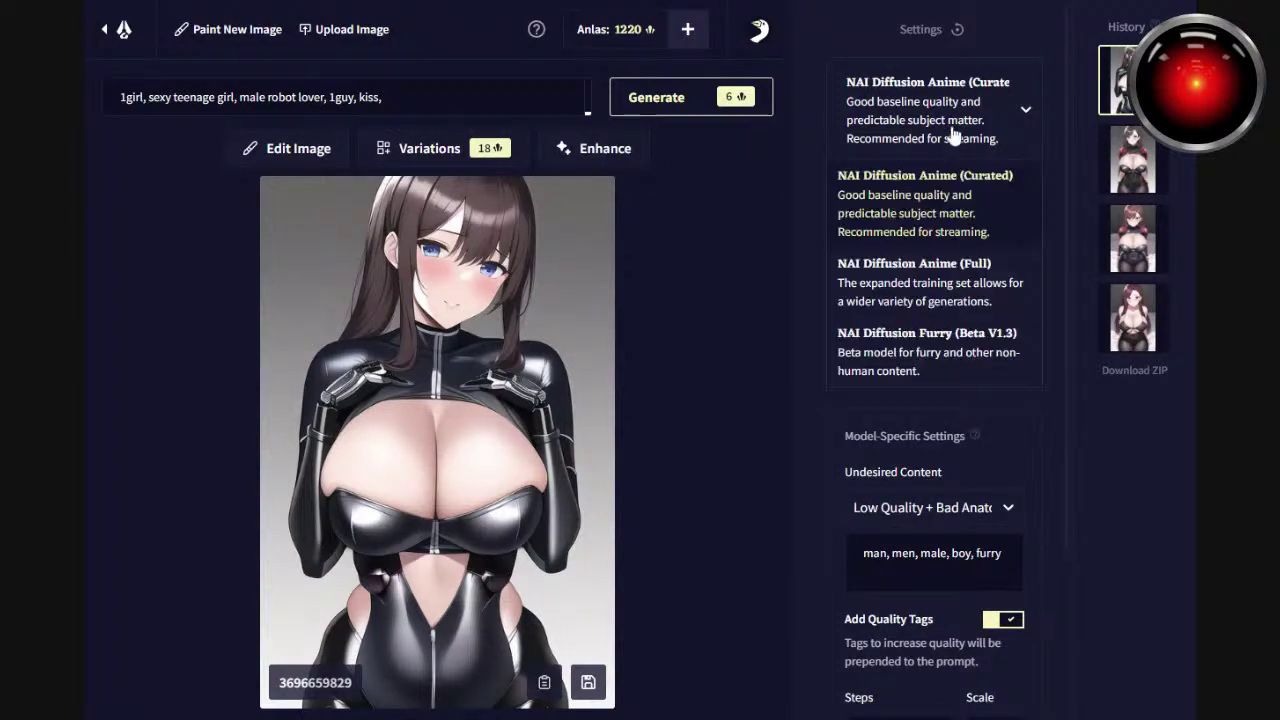
click(936, 290)
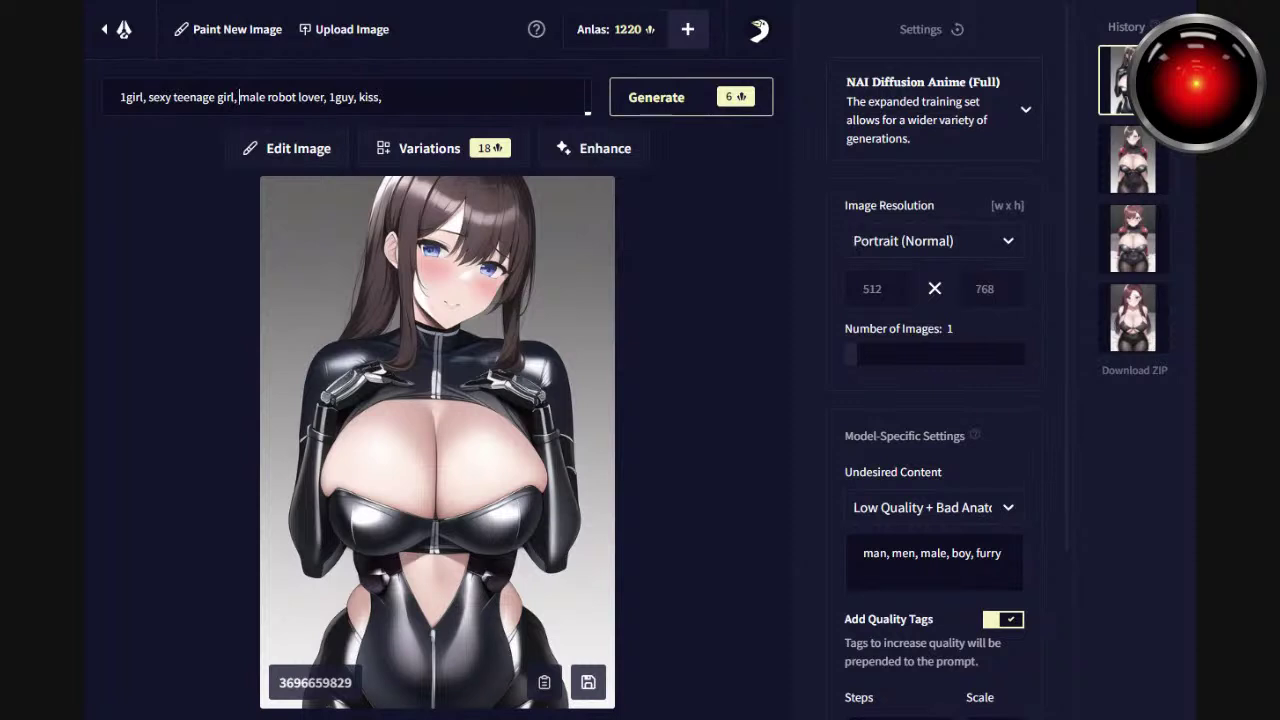
key(Right)
key(Right)
key(Right)
key(Right)
key(Right)
key(Right)
key(Right)
key(Right)
key(Right)
key(Right)
key(Right)
key(Right)
key(Right)
key(Right)
key(Right)
key(Right)
key(Right)
key(Right)
key(Right)
key(shift+Right)
key(shift+Right)
key(shift+Right)
key(shift+Right)
key(shift+Right)
key(BackSpace)
key(BackSpace)
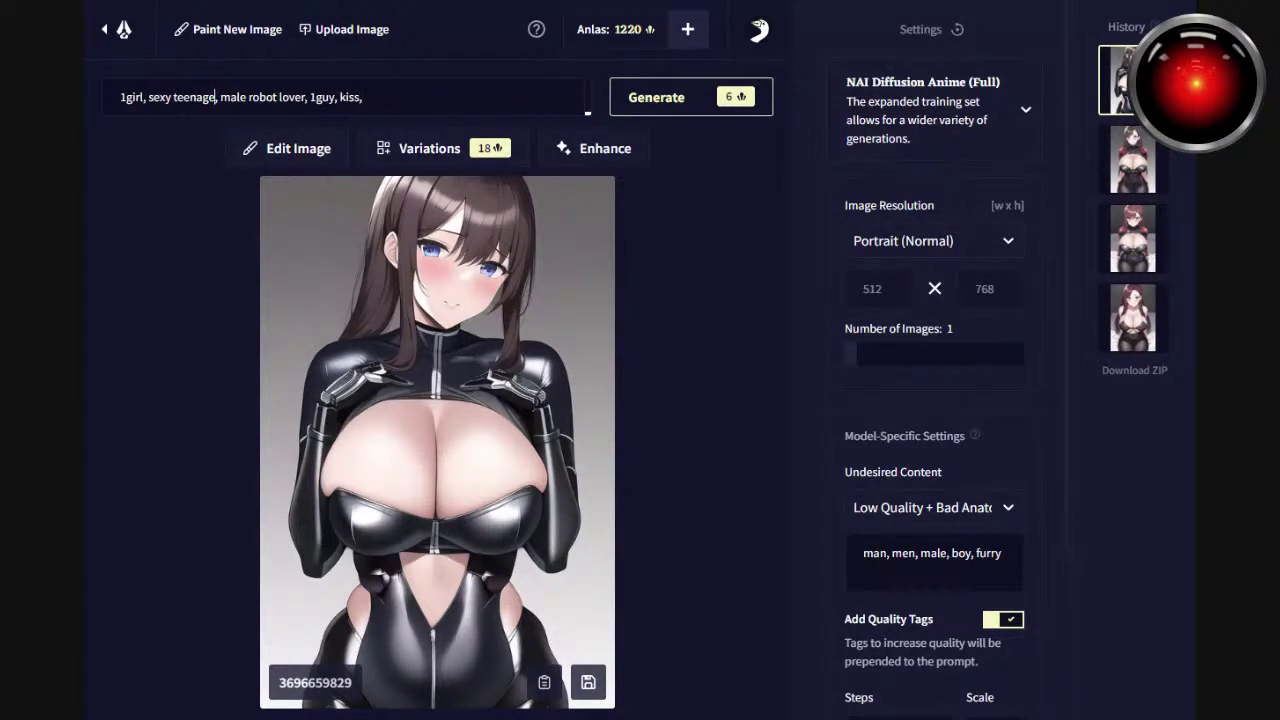
key(Return)
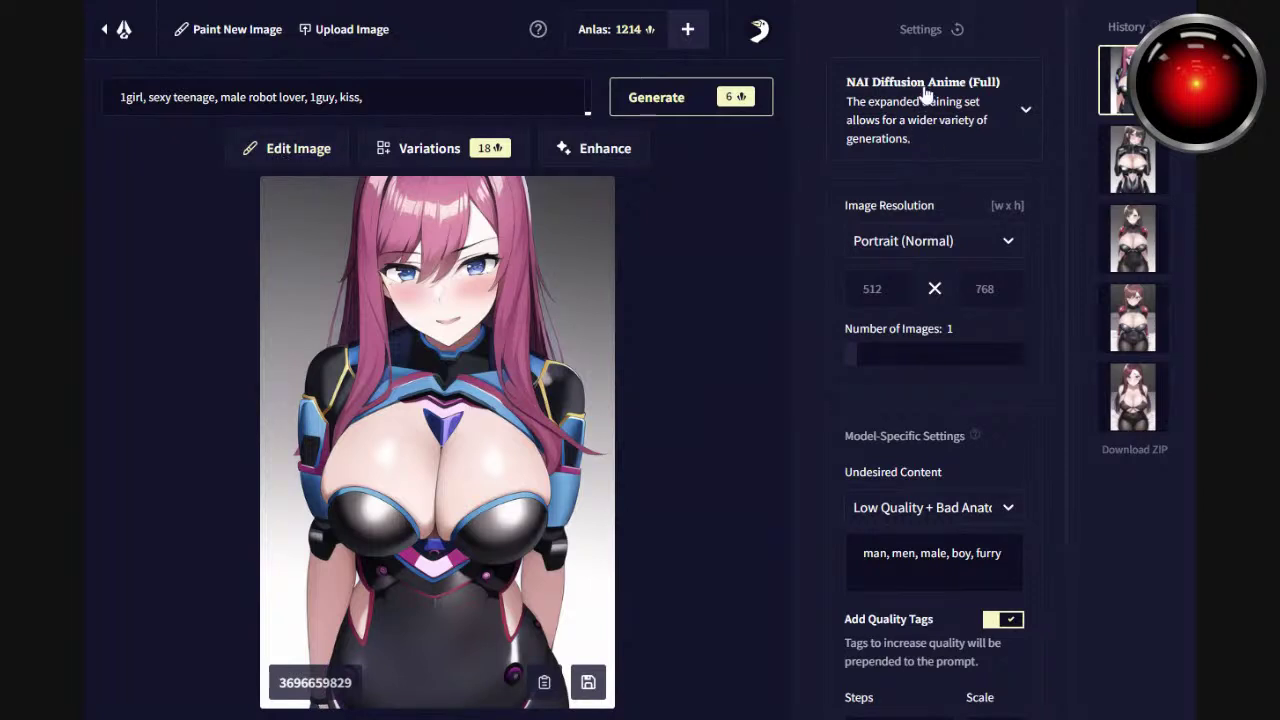
drag(220, 97, 120, 97)
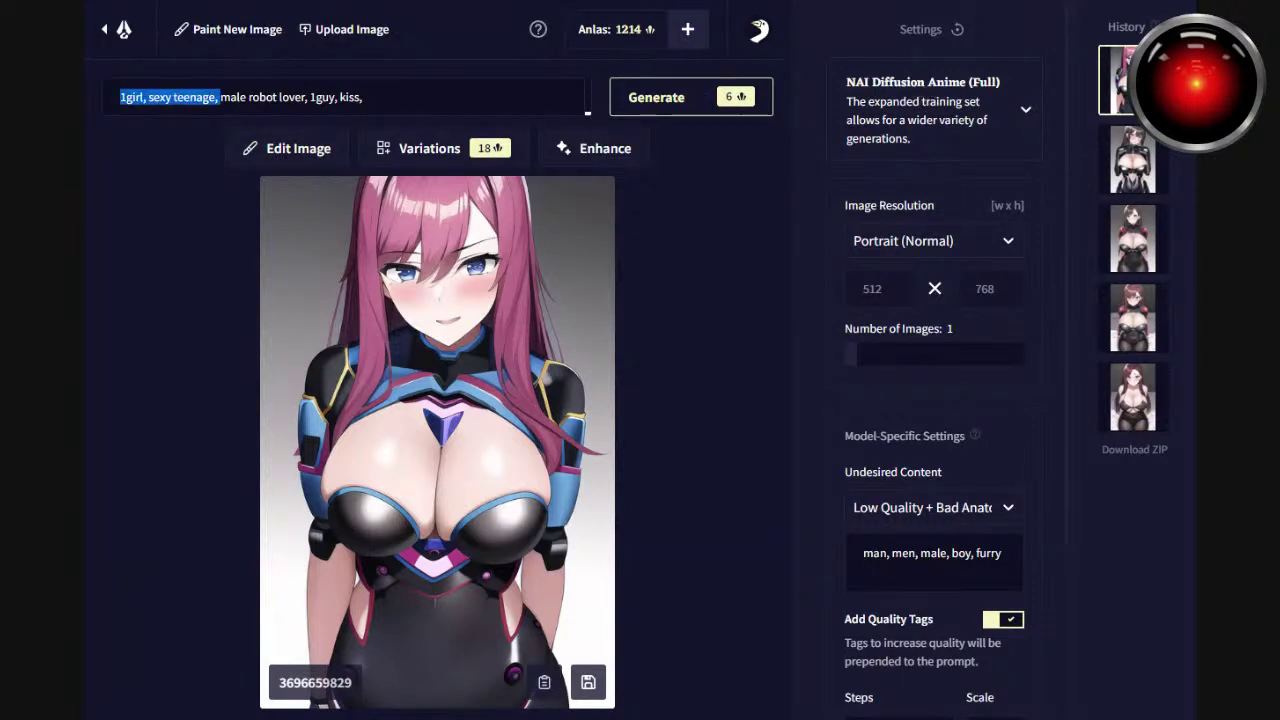
key(BackSpace)
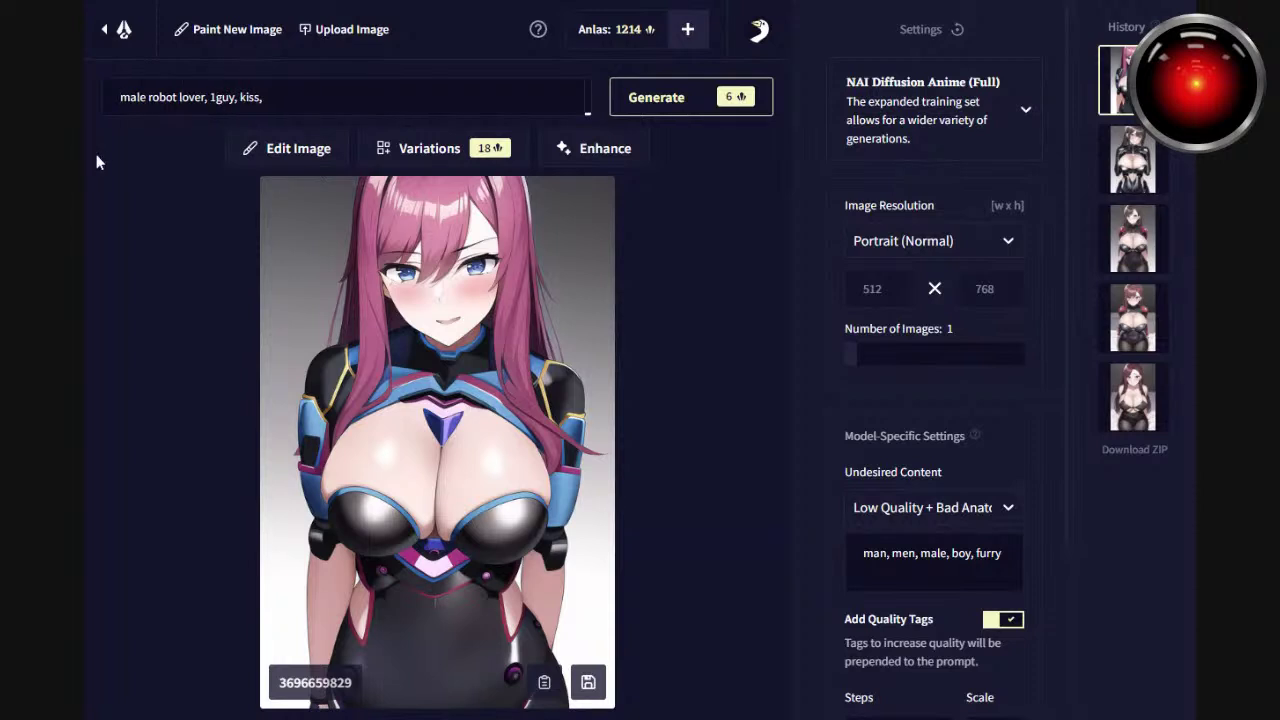
click(645, 112)
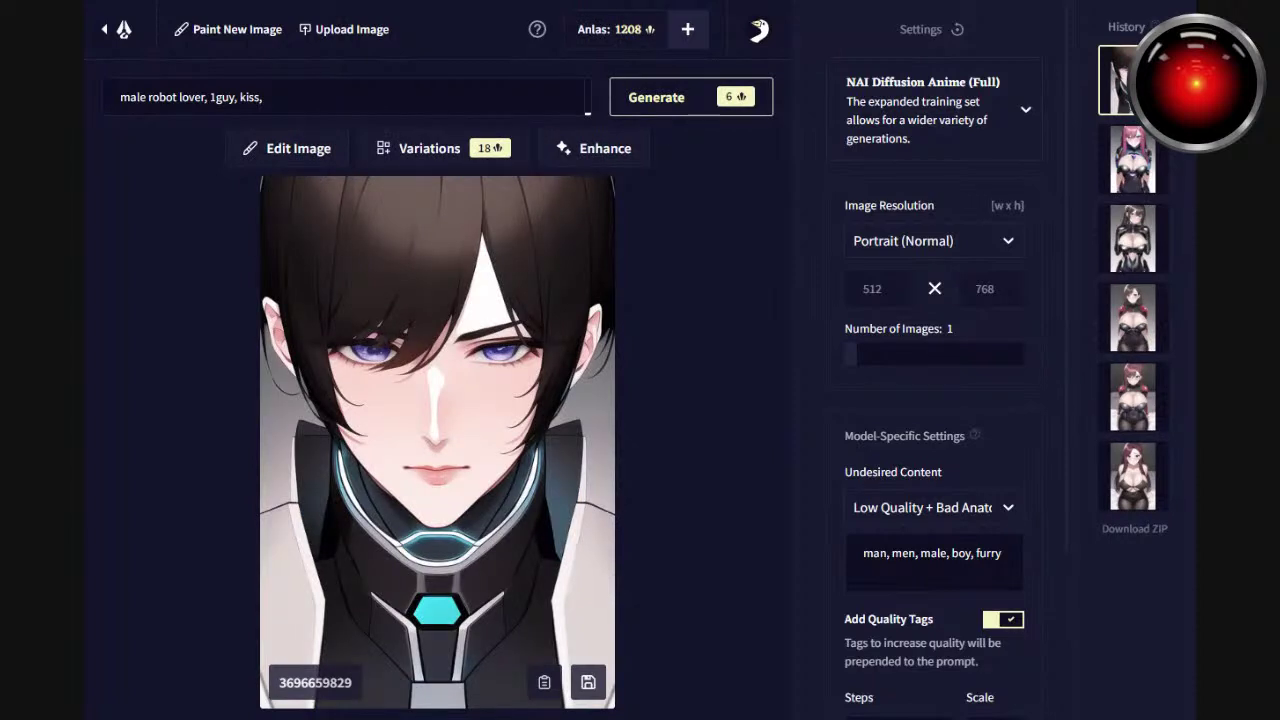
key(ctrl+a)
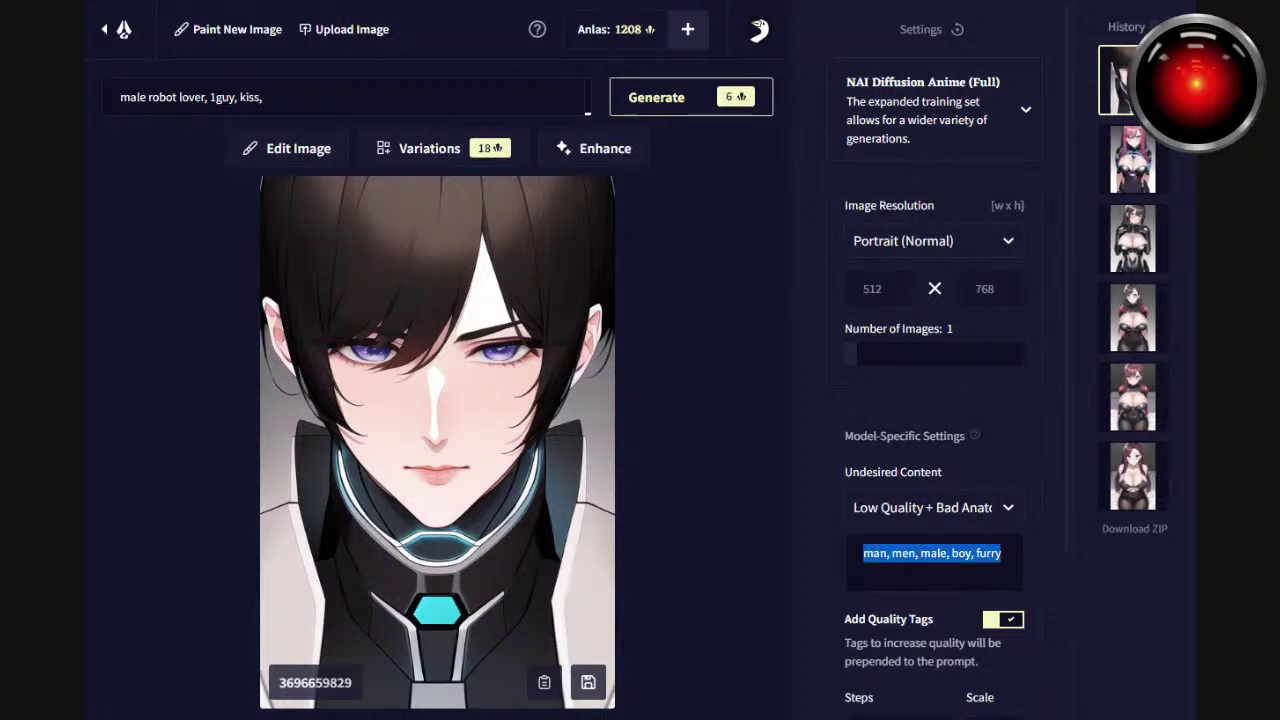
key(BackSpace)
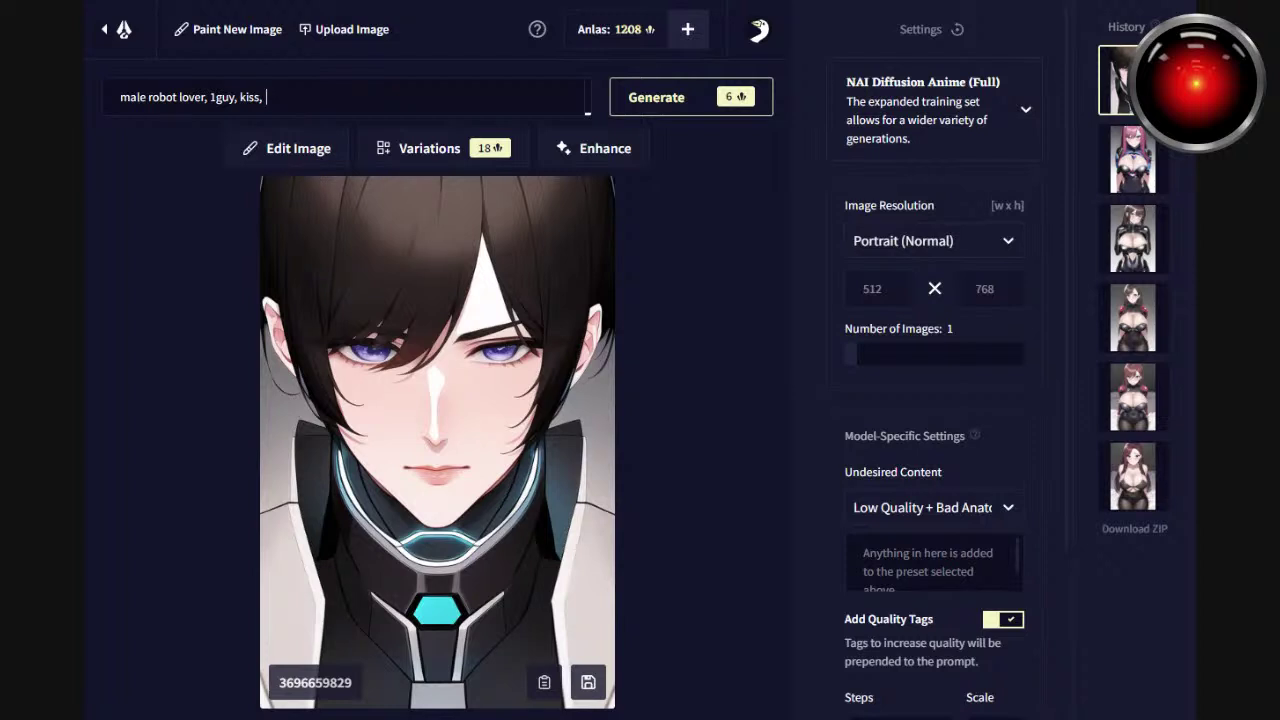
text(1girl)
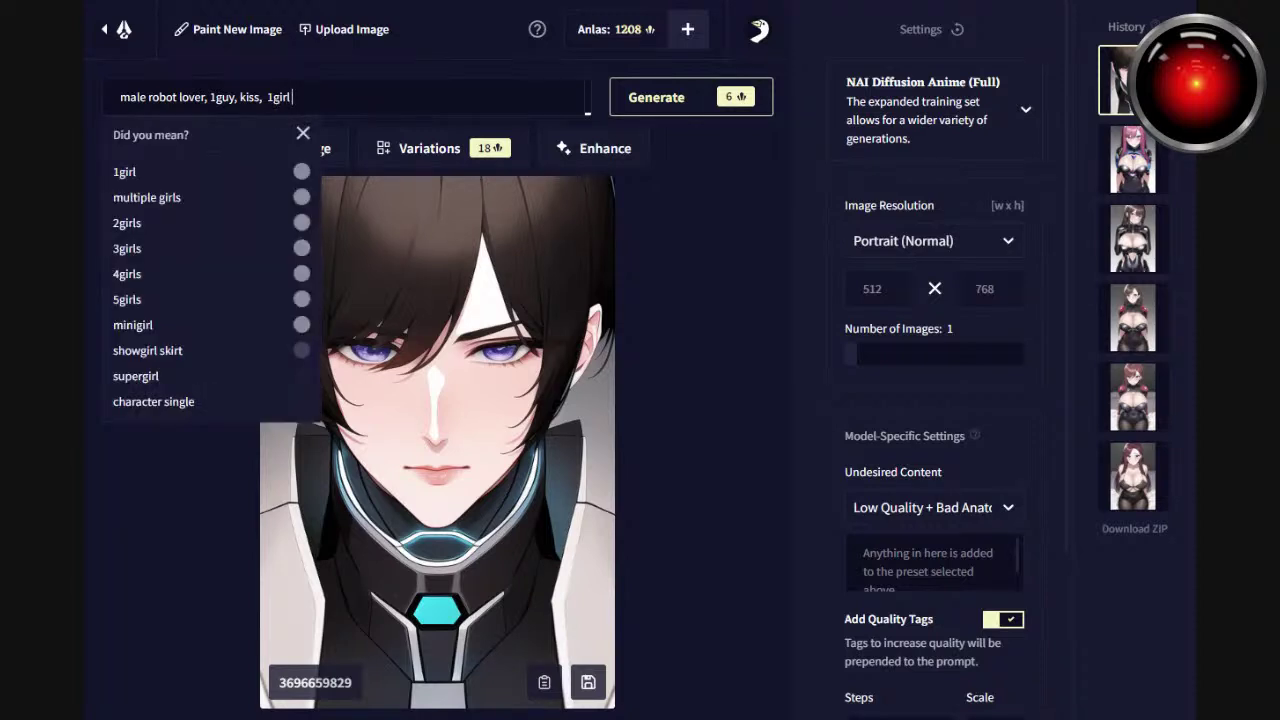
text(, sexy)
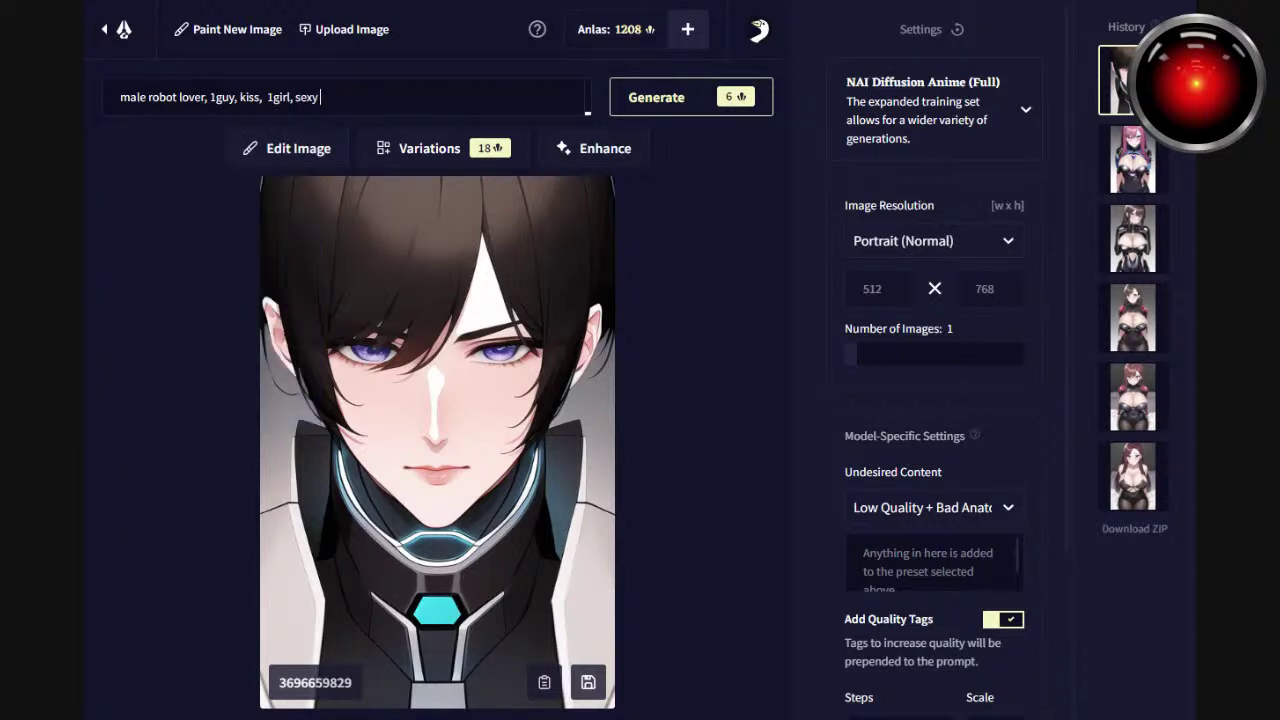
text( teenage girl)
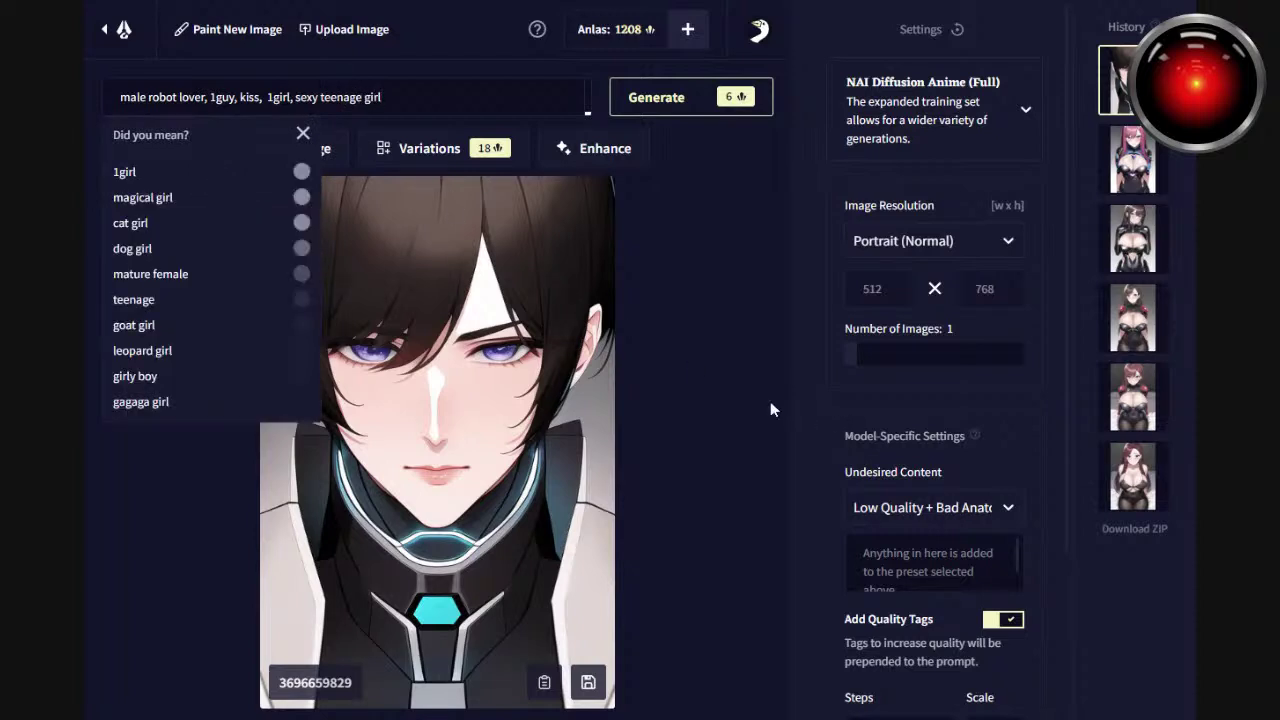
click(712, 100)
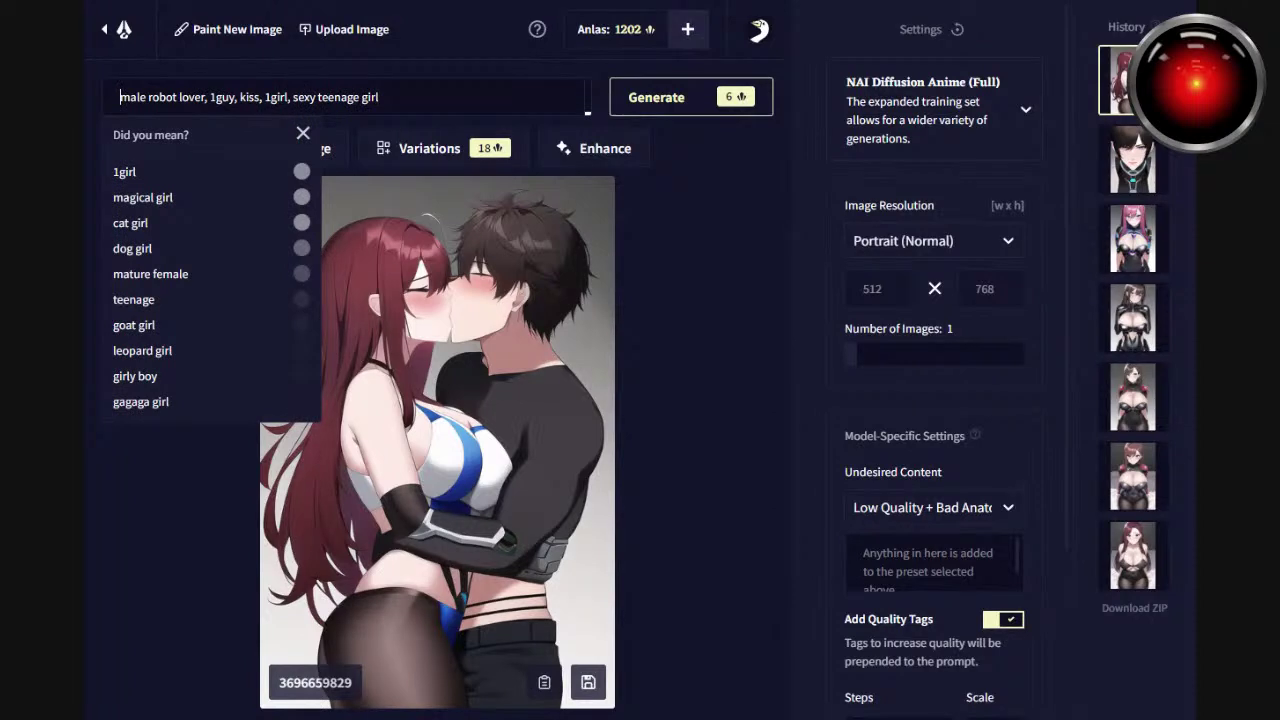
text(romanic)
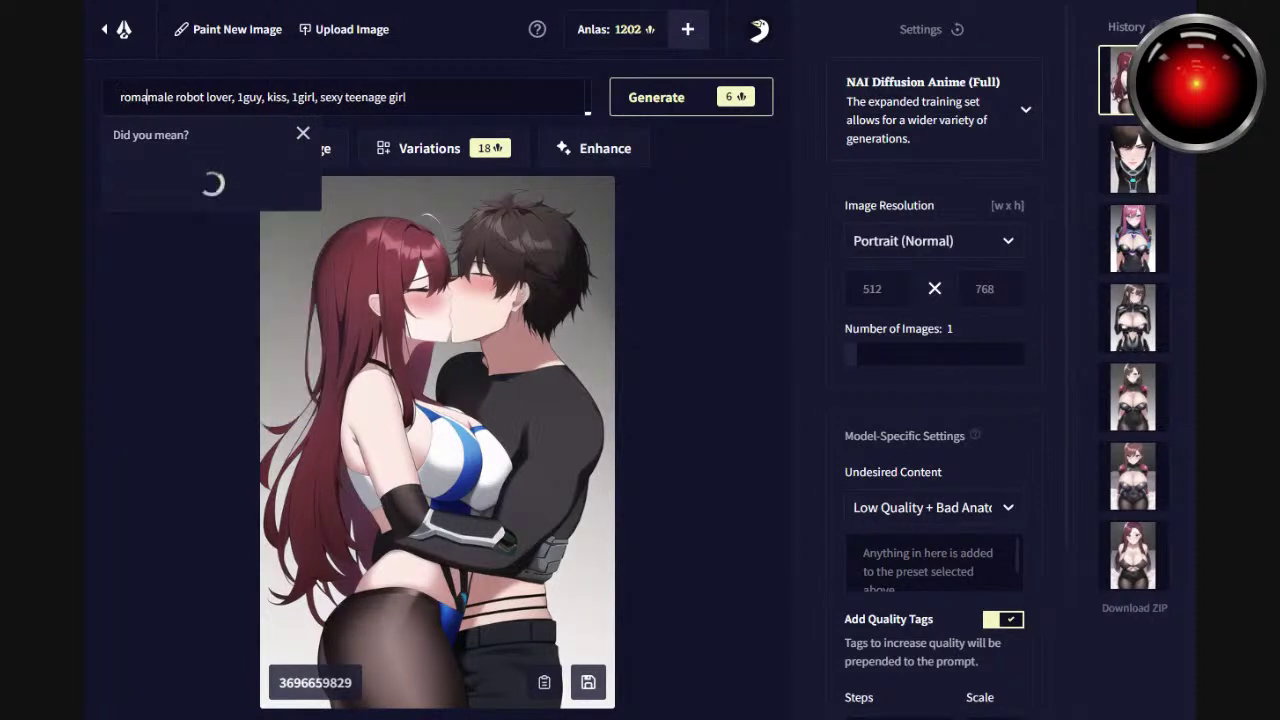
text(,)
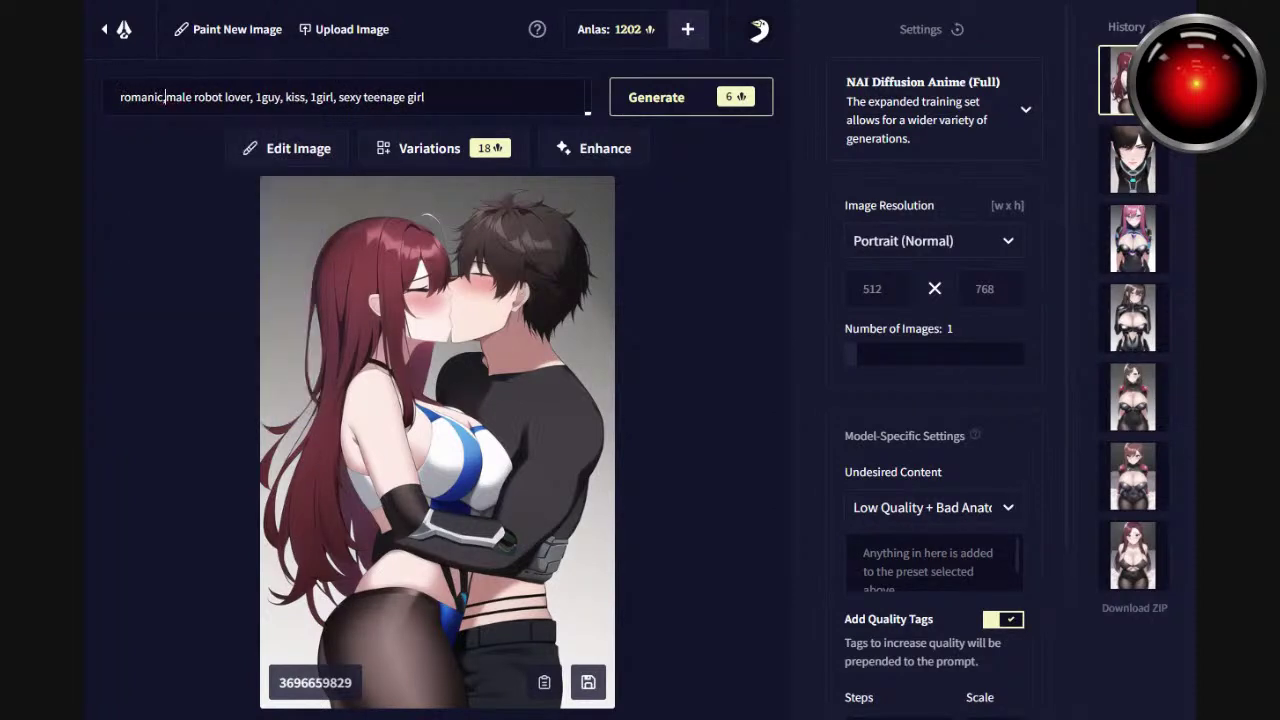
key(Left)
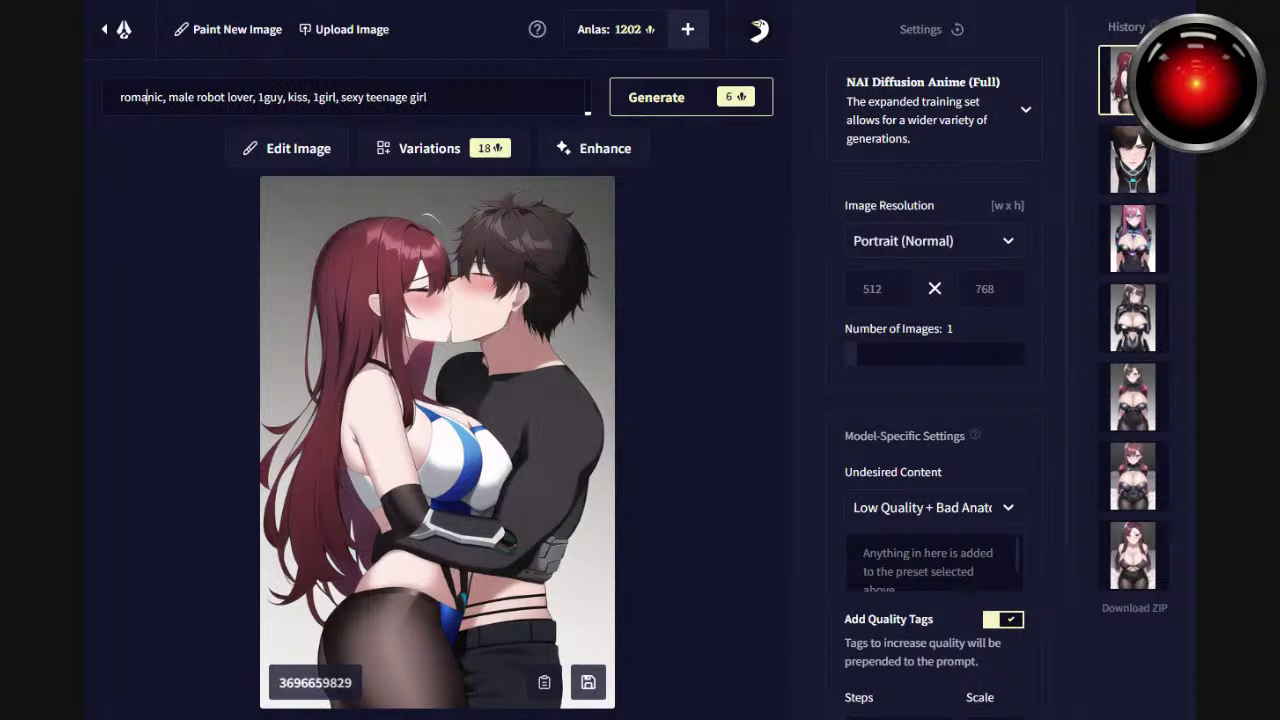
text(t)
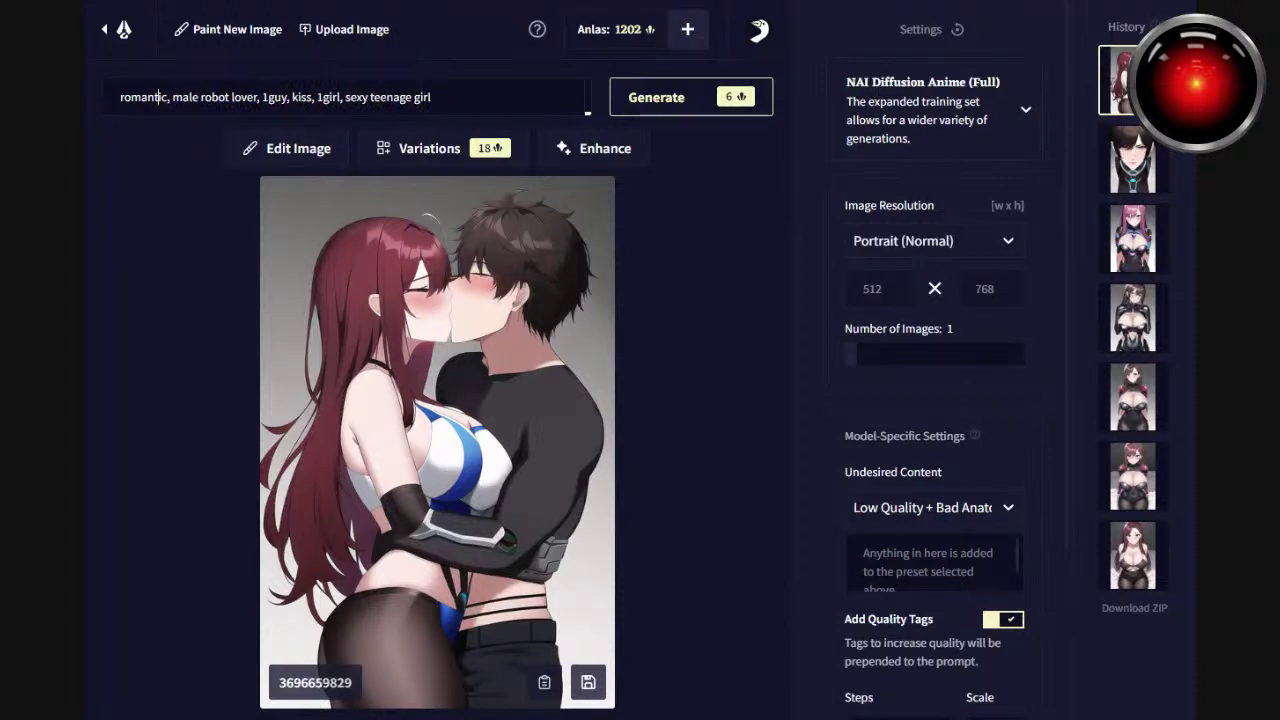
drag(432, 97, 97, 98)
key(ctrl+c)
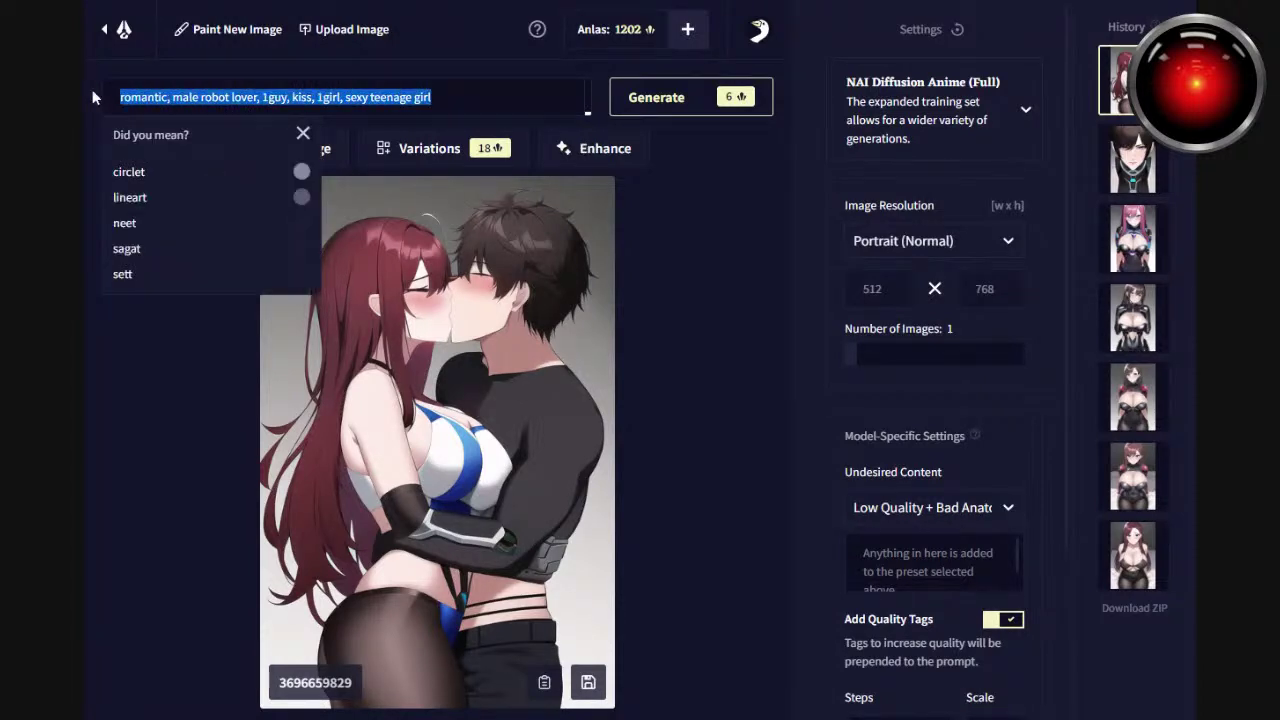
key(BackSpace)
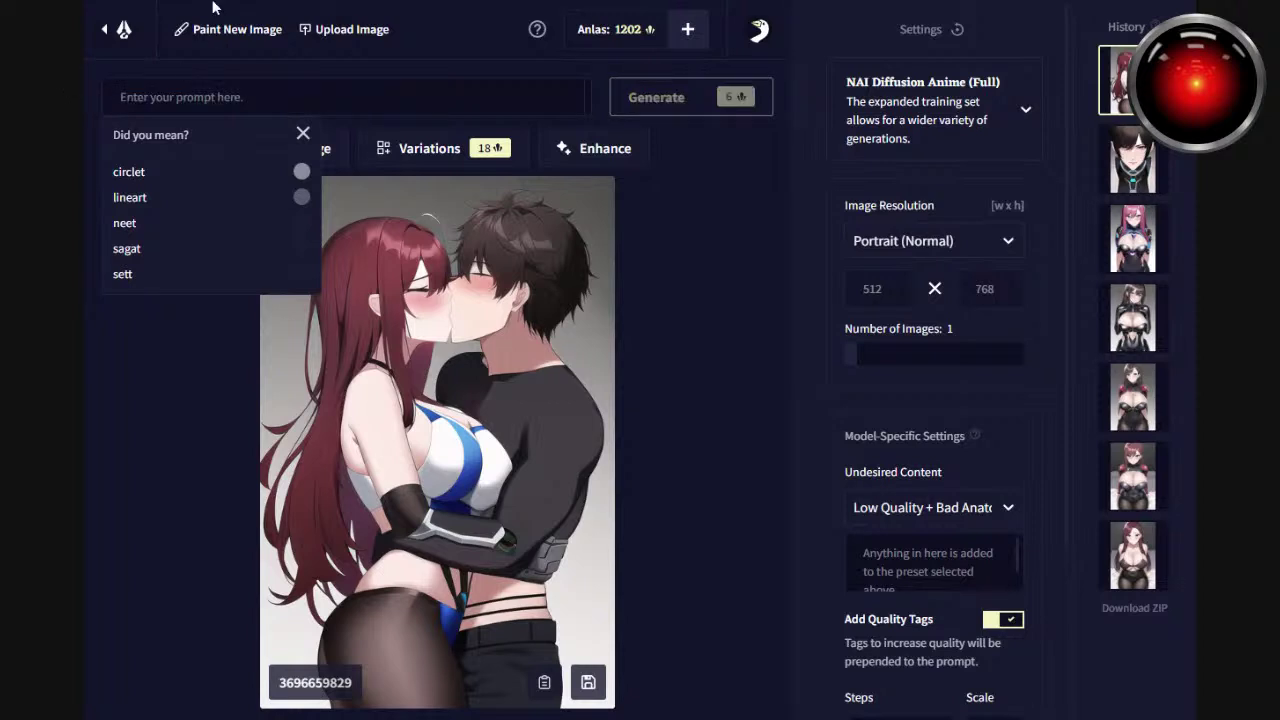
key(F5)
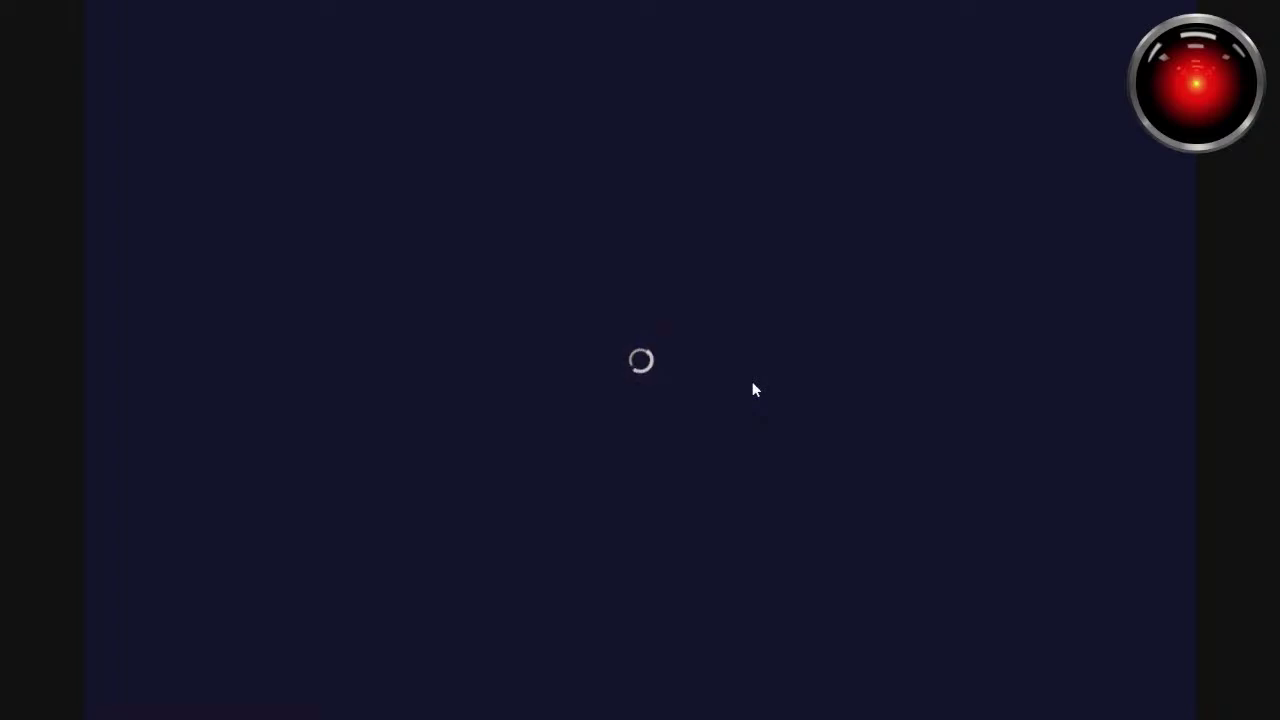
click(800, 470)
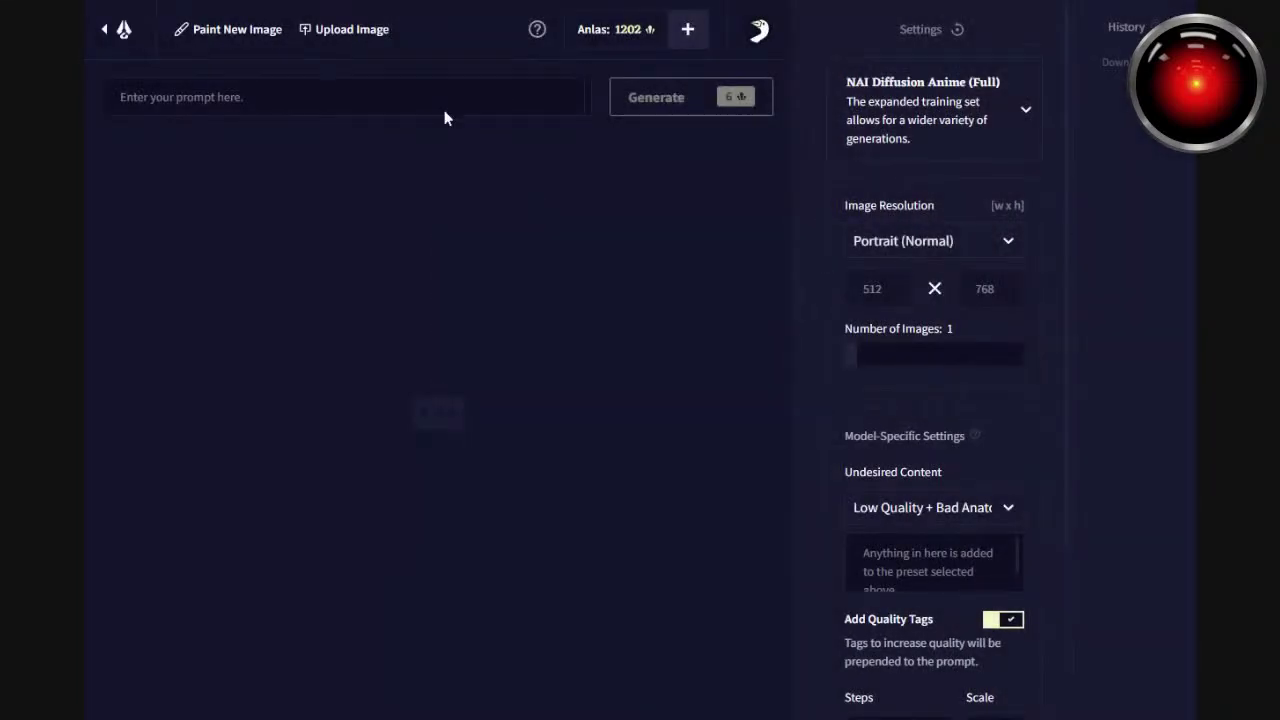
click(443, 112)
key(ctrl+v)
click(674, 104)
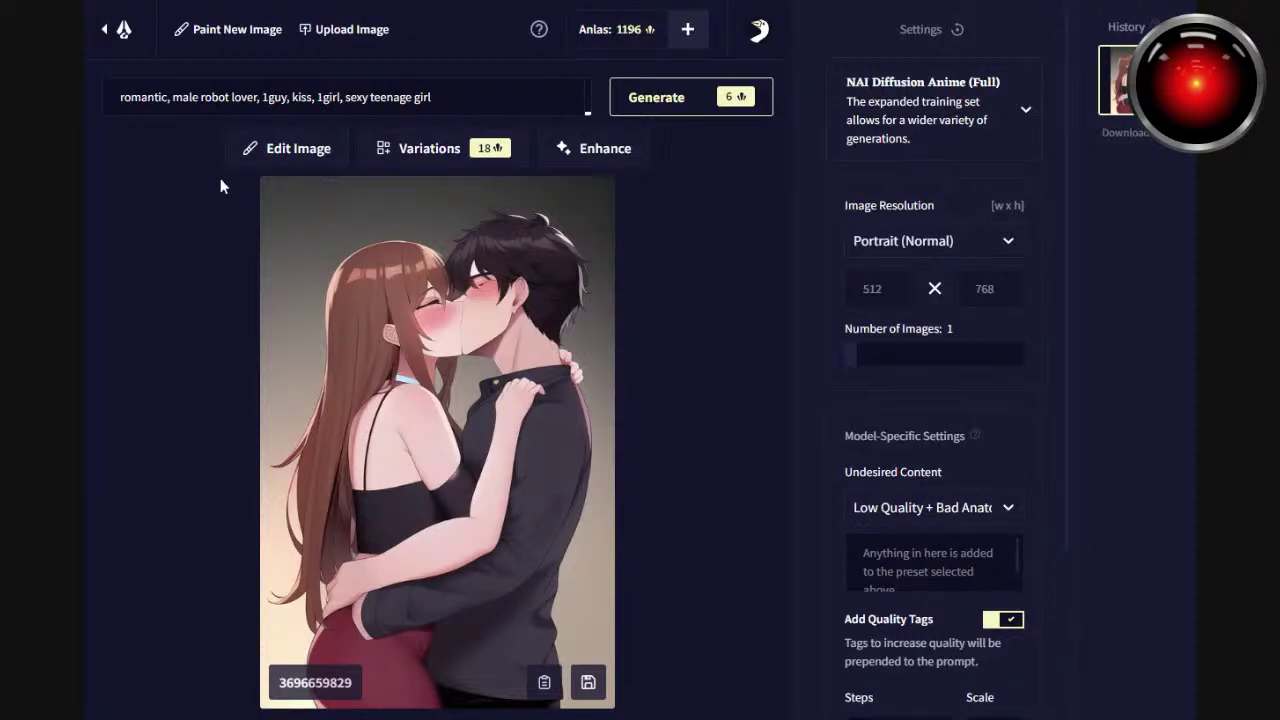
double_click(244, 97)
key(BackSpace)
key(BackSpace)
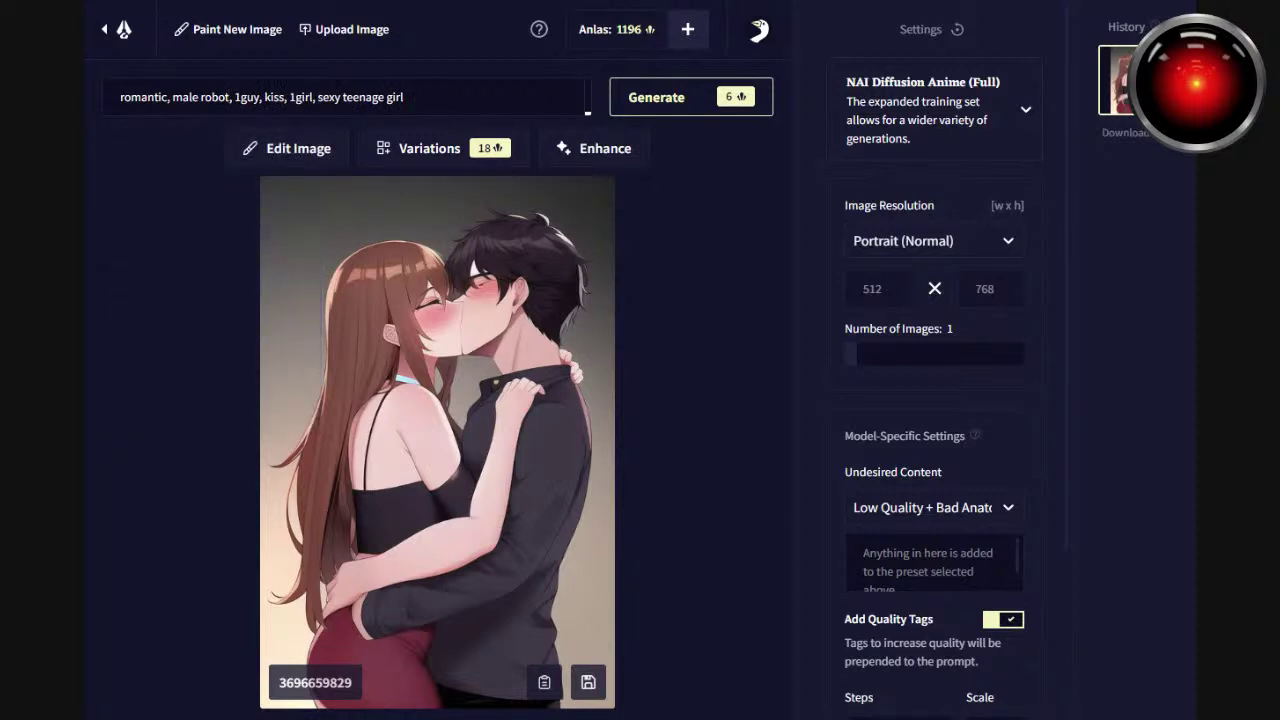
click(662, 104)
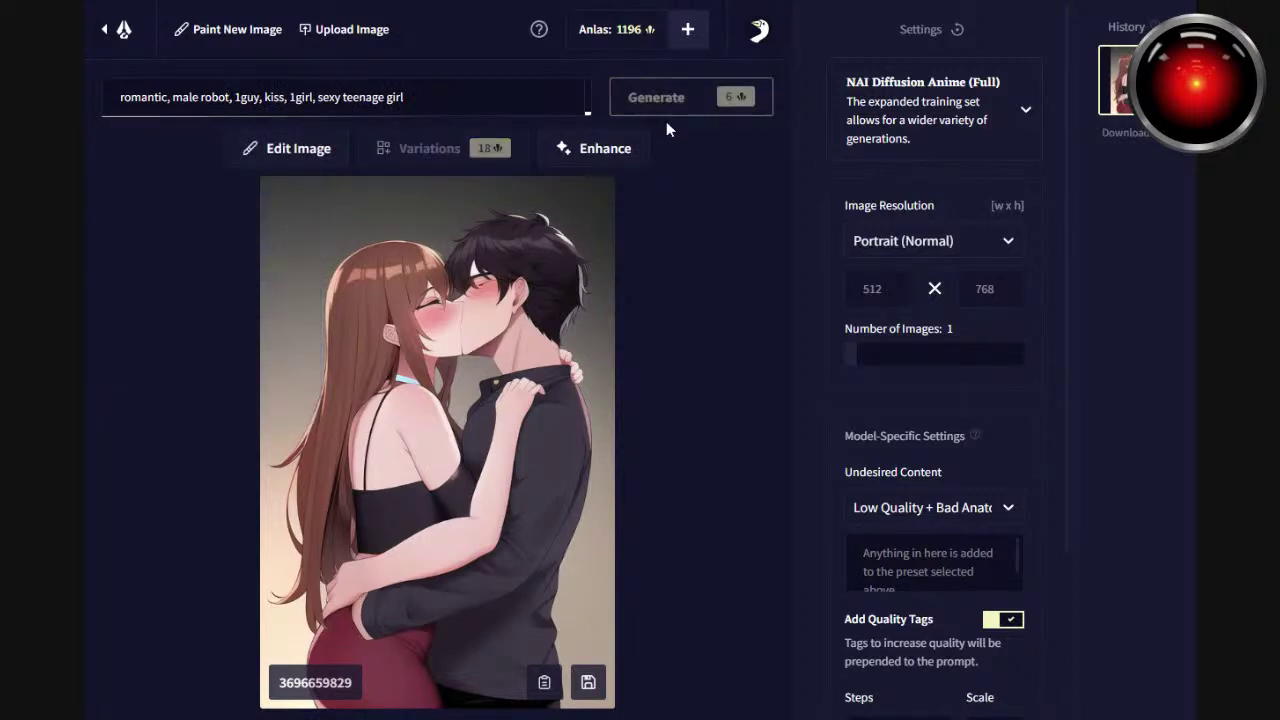